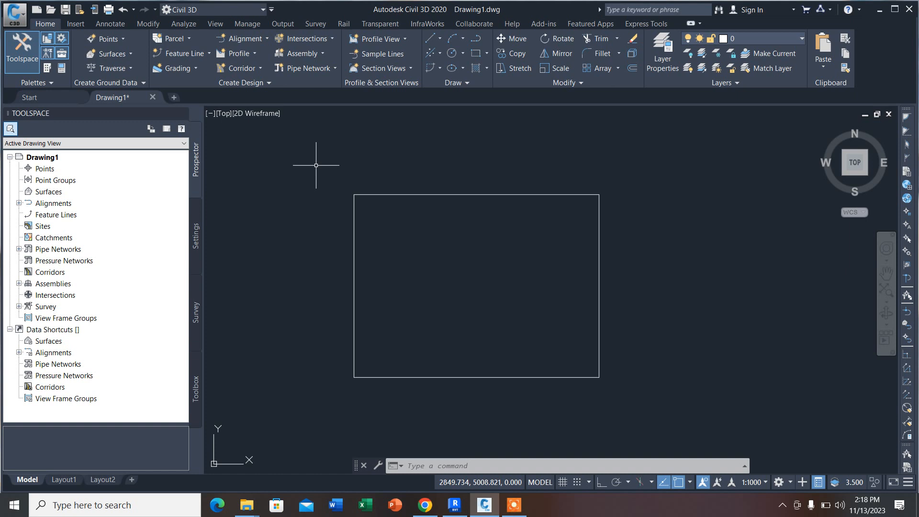
Step: Delete the existing rectangle from the drawing
{"action": "scroll", "coordinate": [315, 165], "scroll_direction": "down", "scroll_amount": 4}
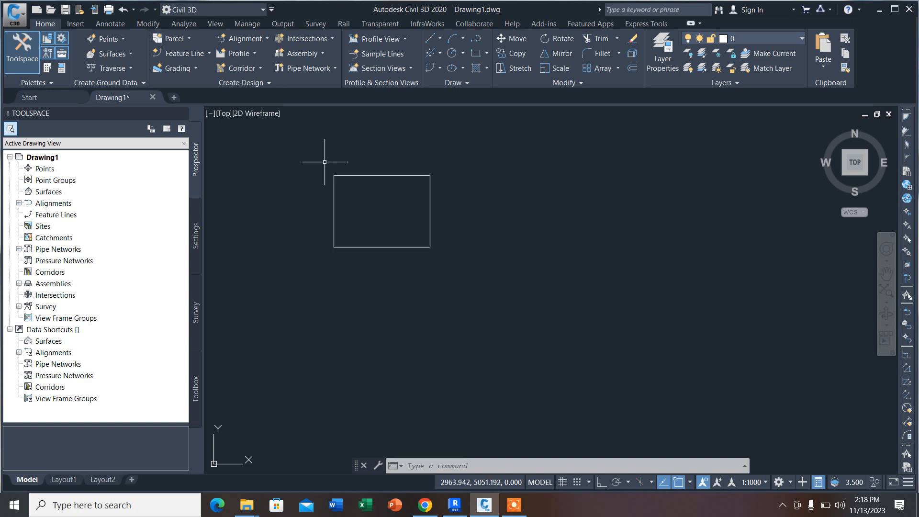
{"action": "scroll", "coordinate": [332, 166], "scroll_direction": "up", "scroll_amount": 2}
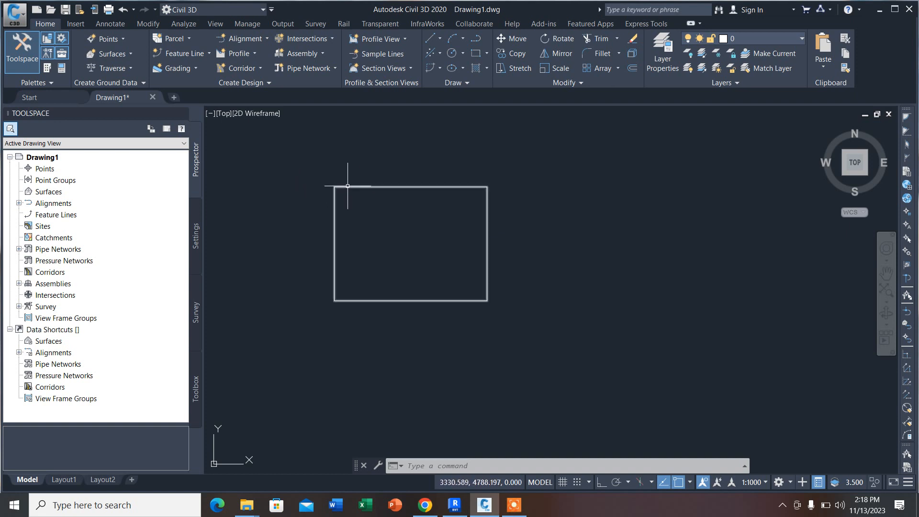
{"action": "left_click", "coordinate": [551, 263]}
{"action": "left_click", "coordinate": [424, 160]}
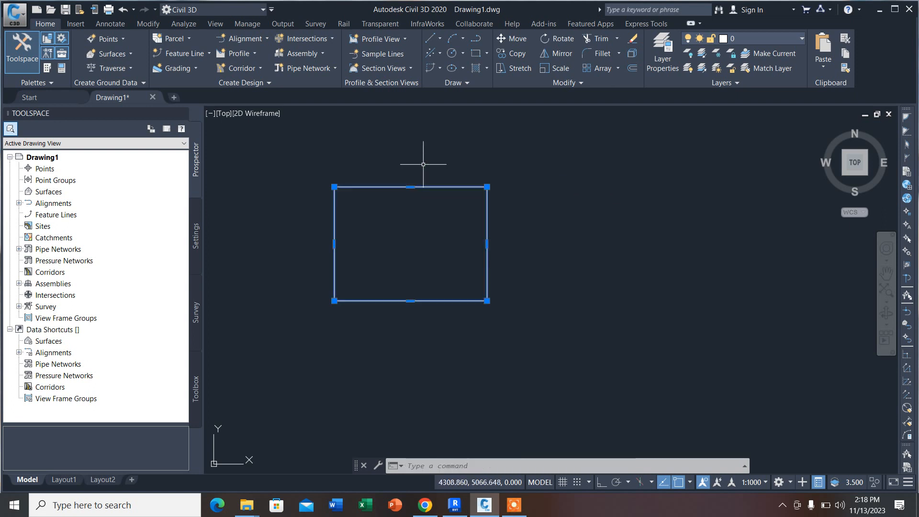
{"action": "key", "text": "Delete"}
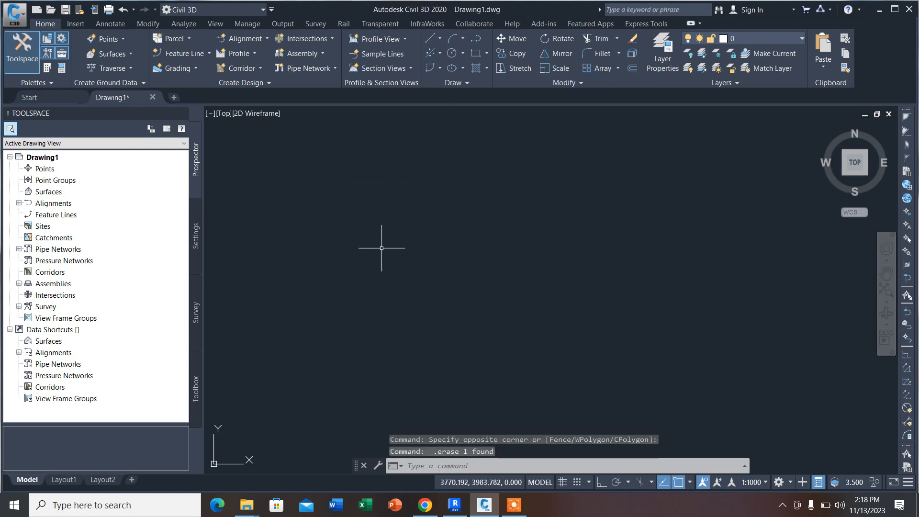
Step: Review the drawing's length, angle and insertion units with the UNITS command and accept the current settings
{"action": "type", "text": "UNI"}
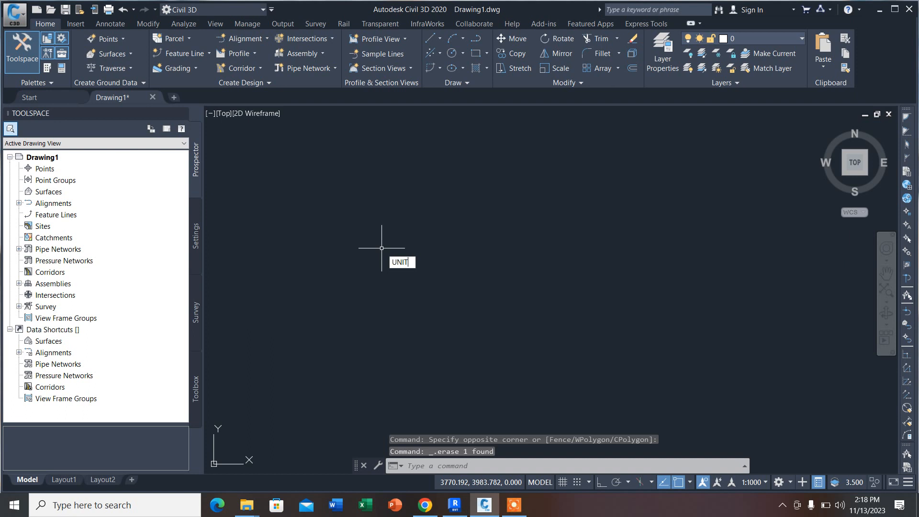
{"action": "type", "text": "T"}
{"action": "key", "text": "Return"}
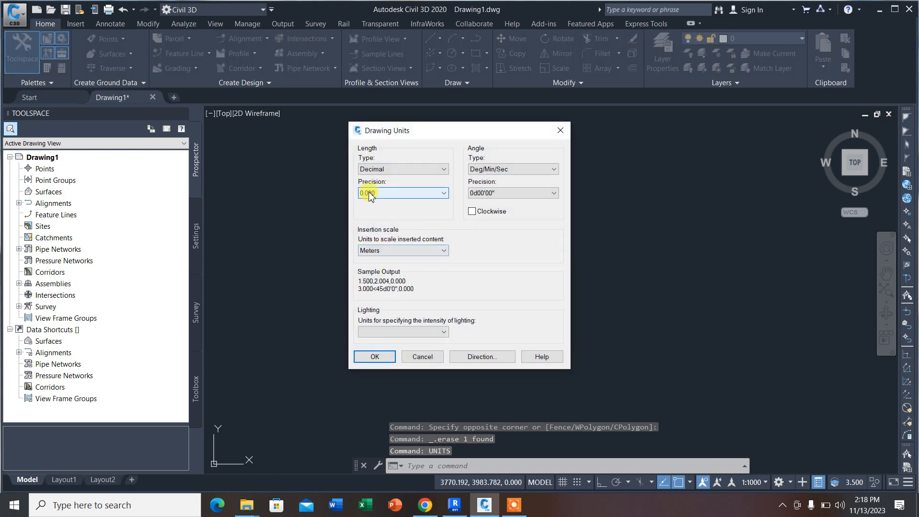
{"action": "left_click", "coordinate": [373, 356]}
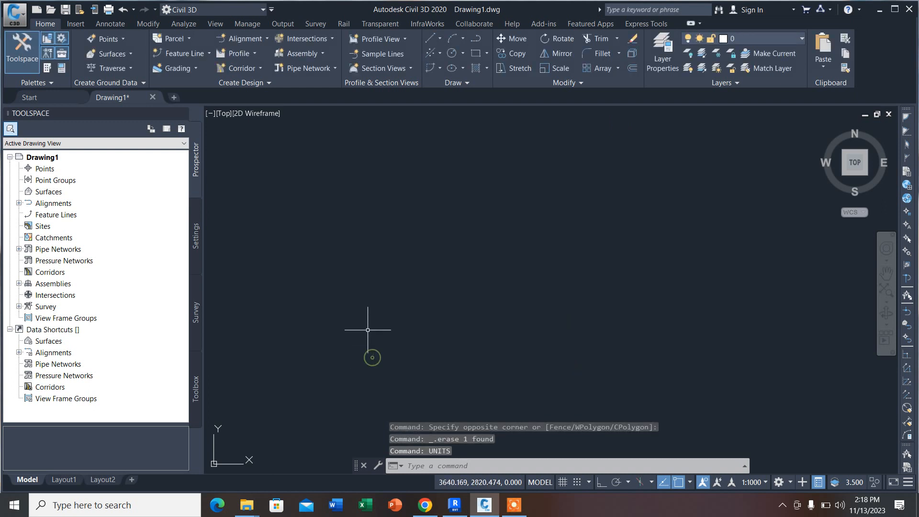
Step: Draw a rectangle 4 units wide and 6 units high in the empty drawing area
{"action": "left_click", "coordinate": [474, 54]}
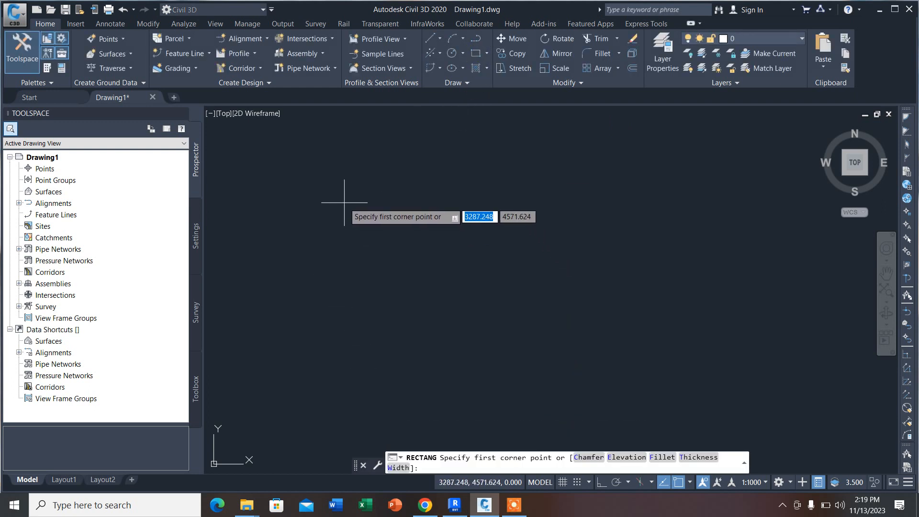
{"action": "left_click", "coordinate": [344, 203]}
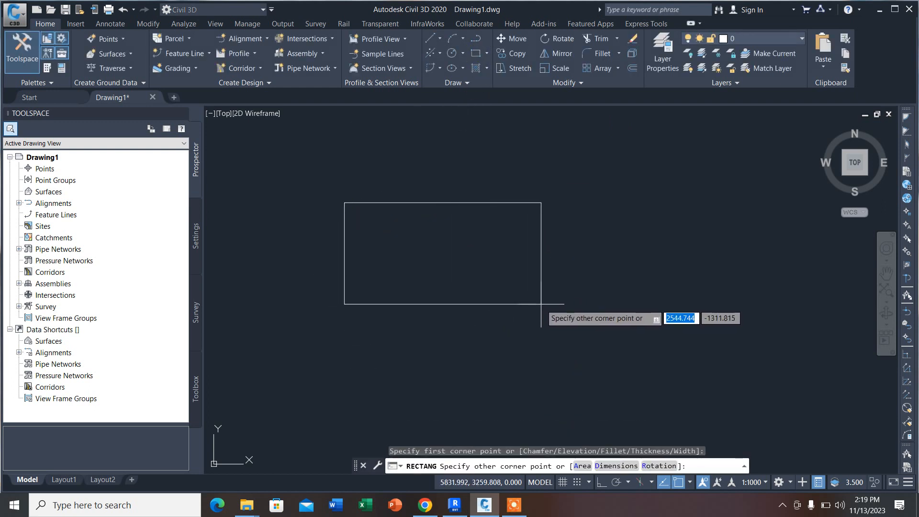
{"action": "type", "text": "4"}
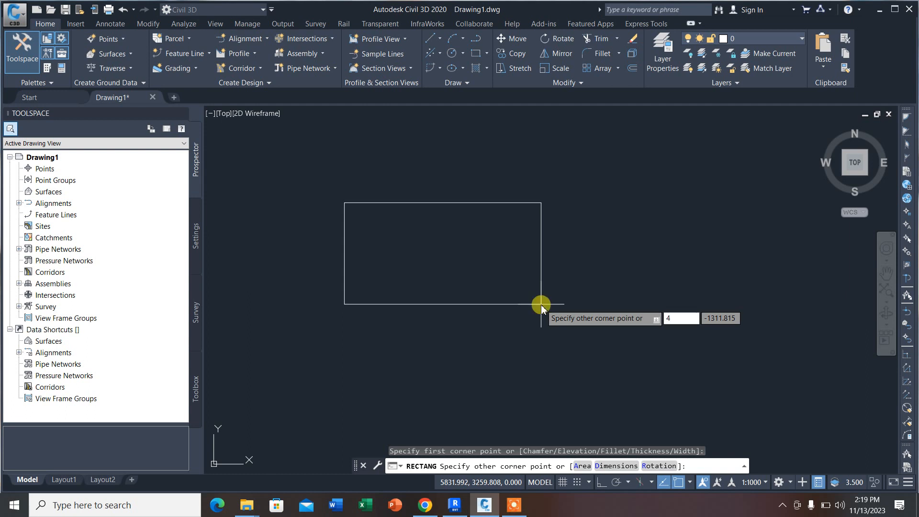
{"action": "key", "text": "Tab"}
{"action": "type", "text": "6"}
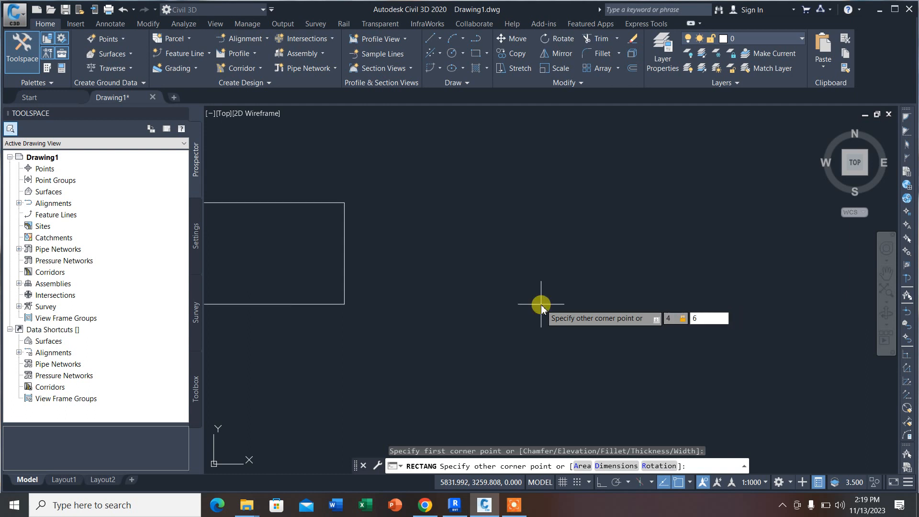
{"action": "key", "text": "Return"}
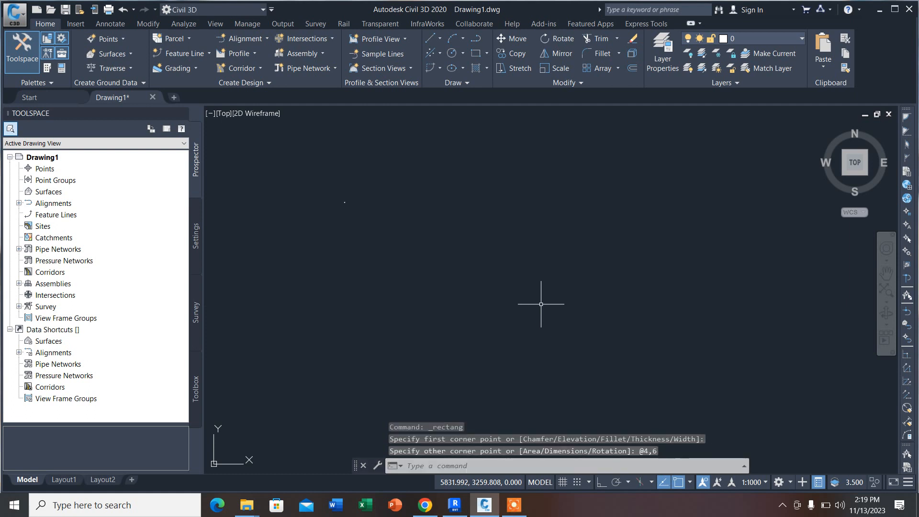
{"action": "scroll", "coordinate": [672, 318], "scroll_direction": "up", "scroll_amount": 6}
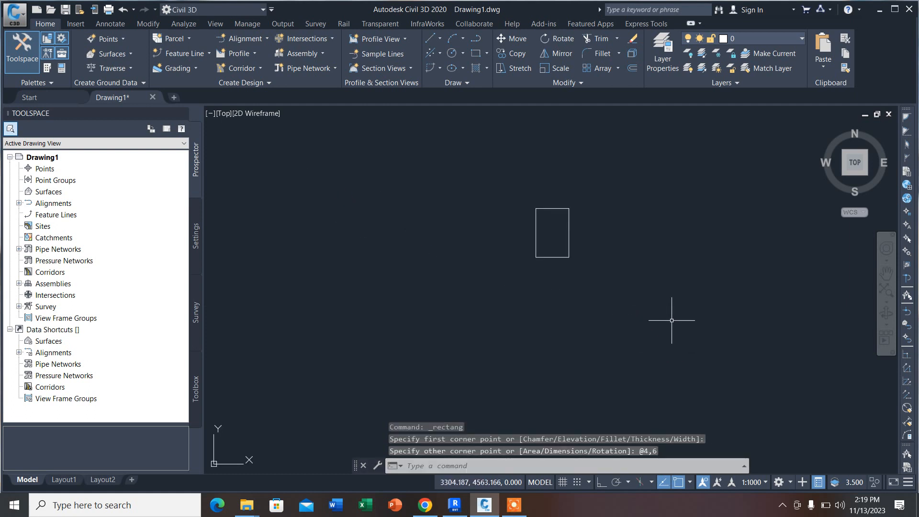
{"action": "scroll", "coordinate": [569, 226], "scroll_direction": "down", "scroll_amount": 4}
{"action": "scroll", "coordinate": [466, 233], "scroll_direction": "up", "scroll_amount": 2}
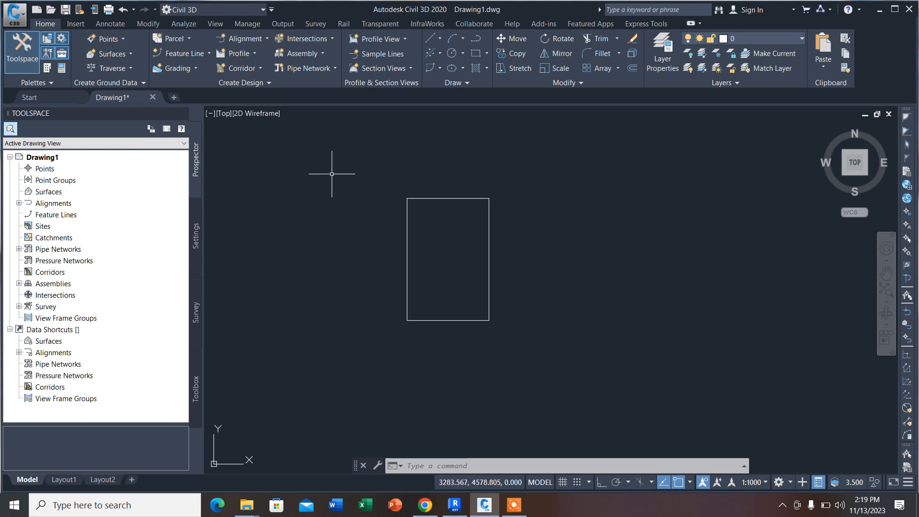
Step: Try window and crossing lasso selections around the rectangle's upper-left corner and clear the selection
{"action": "mouse_move", "coordinate": [322, 162]}
{"action": "left_mouse_down"}
{"action": "mouse_move", "coordinate": [328, 189]}
{"action": "mouse_move", "coordinate": [501, 140]}
{"action": "mouse_move", "coordinate": [561, 272]}
{"action": "mouse_move", "coordinate": [536, 191]}
{"action": "mouse_move", "coordinate": [550, 185]}
{"action": "mouse_move", "coordinate": [762, 235]}
{"action": "left_mouse_up"}
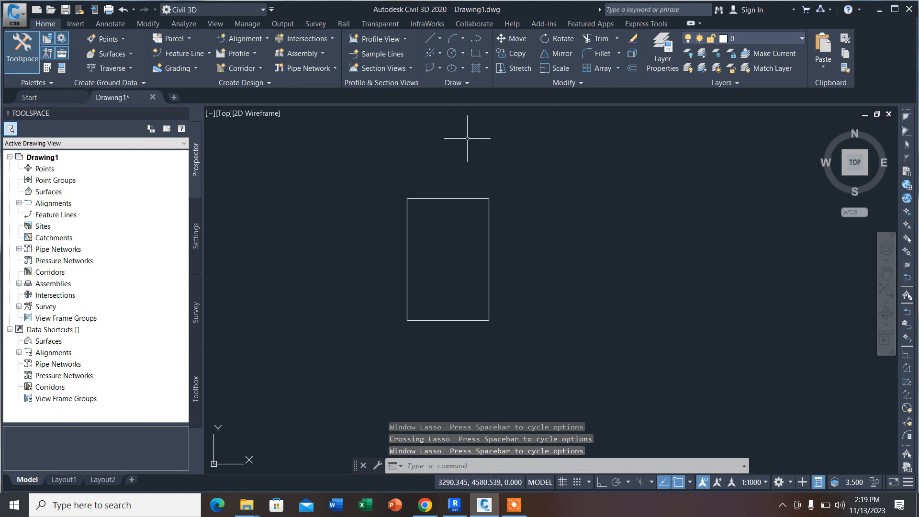
{"action": "mouse_move", "coordinate": [328, 156]}
{"action": "left_mouse_down"}
{"action": "mouse_move", "coordinate": [314, 197]}
{"action": "mouse_move", "coordinate": [327, 246]}
{"action": "mouse_move", "coordinate": [352, 252]}
{"action": "mouse_move", "coordinate": [389, 253]}
{"action": "mouse_move", "coordinate": [416, 233]}
{"action": "mouse_move", "coordinate": [424, 171]}
{"action": "left_mouse_up"}
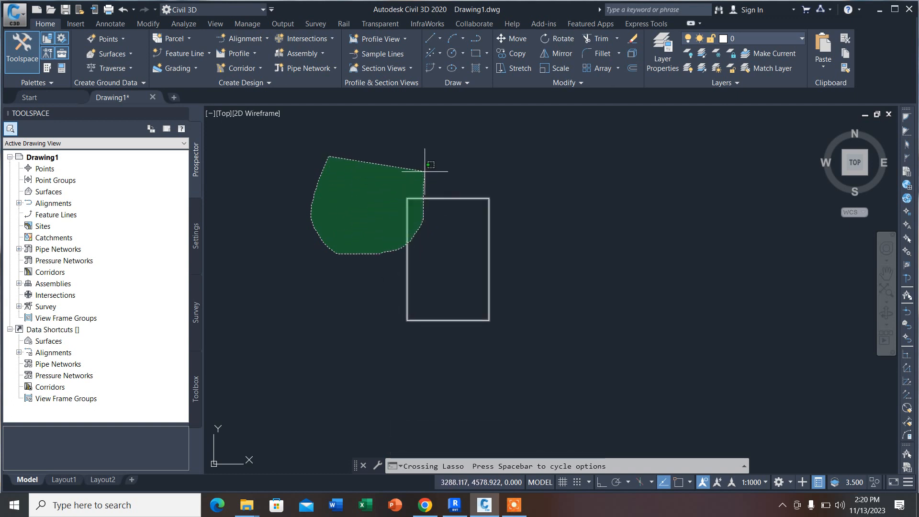
{"action": "left_click_drag", "start_coordinate": [424, 171], "coordinate": [424, 171]}
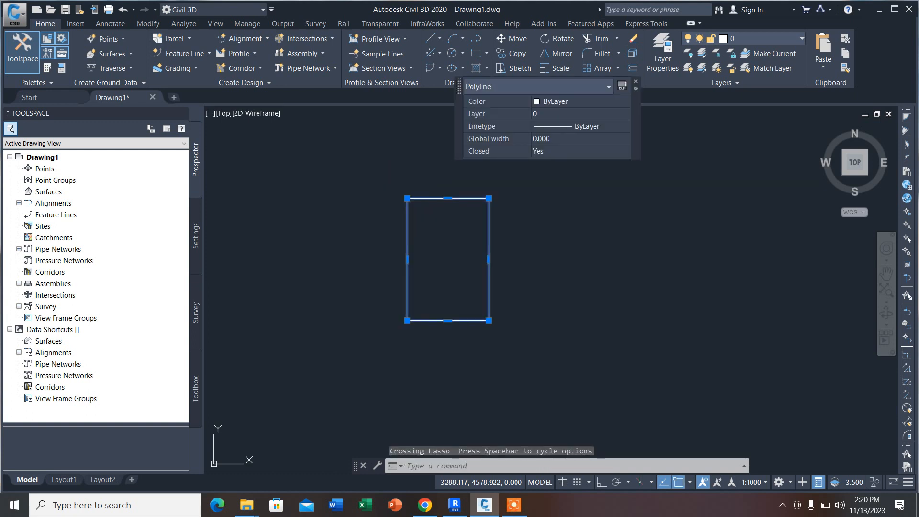
{"action": "key", "text": "Escape"}
Step: Lasso the rectangle with a window selection from its left side and a crossing selection from its right side, and clear the selection
{"action": "left_click_drag", "start_coordinate": [548, 258], "coordinate": [514, 206]}
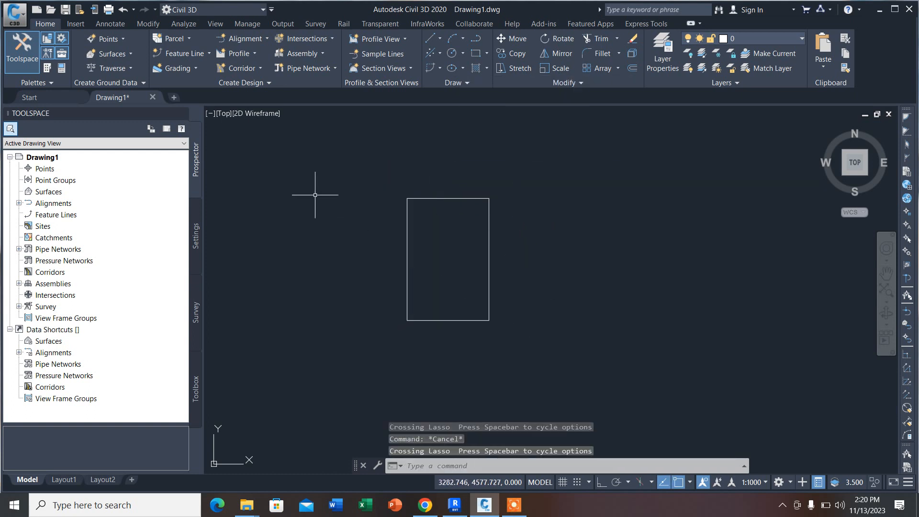
{"action": "mouse_move", "coordinate": [311, 190]}
{"action": "left_mouse_down"}
{"action": "mouse_move", "coordinate": [345, 280]}
{"action": "mouse_move", "coordinate": [415, 274]}
{"action": "mouse_move", "coordinate": [434, 240]}
{"action": "mouse_move", "coordinate": [429, 176]}
{"action": "left_mouse_up"}
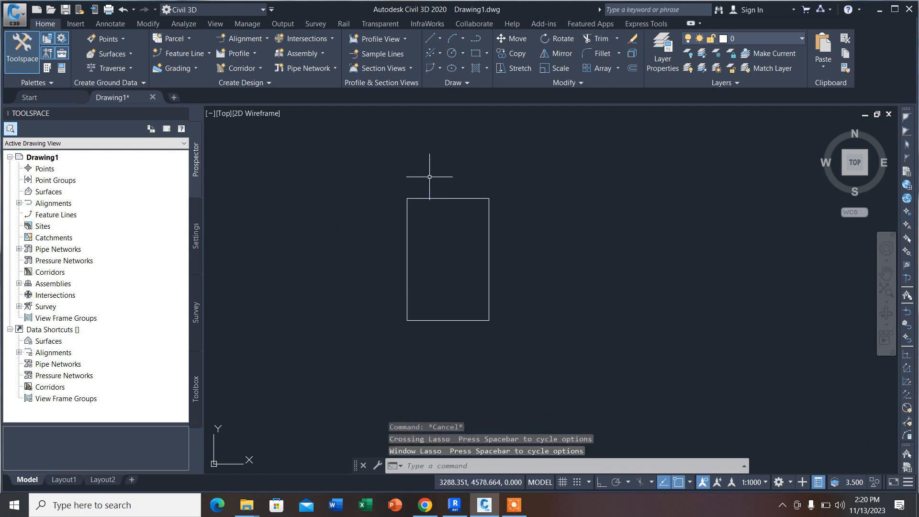
{"action": "mouse_move", "coordinate": [591, 300]}
{"action": "left_mouse_down"}
{"action": "mouse_move", "coordinate": [482, 199]}
{"action": "mouse_move", "coordinate": [462, 166]}
{"action": "mouse_move", "coordinate": [475, 132]}
{"action": "left_mouse_up"}
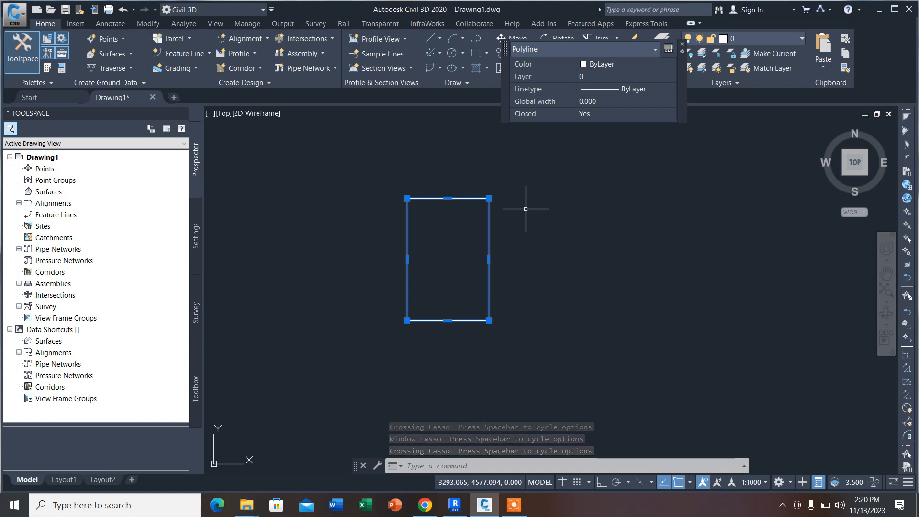
{"action": "key", "text": "Escape"}
Step: Select the rectangle with a crossing lasso over its right edge and clear the selection
{"action": "scroll", "coordinate": [488, 210], "scroll_direction": "up", "scroll_amount": 2}
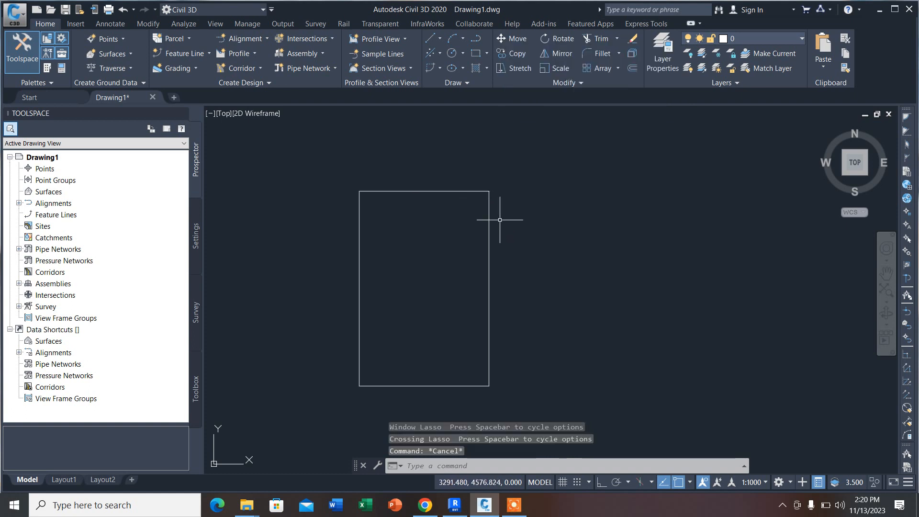
{"action": "mouse_move", "coordinate": [611, 326]}
{"action": "left_mouse_down"}
{"action": "mouse_move", "coordinate": [524, 243]}
{"action": "mouse_move", "coordinate": [498, 180]}
{"action": "mouse_move", "coordinate": [413, 187]}
{"action": "mouse_move", "coordinate": [410, 253]}
{"action": "left_mouse_up"}
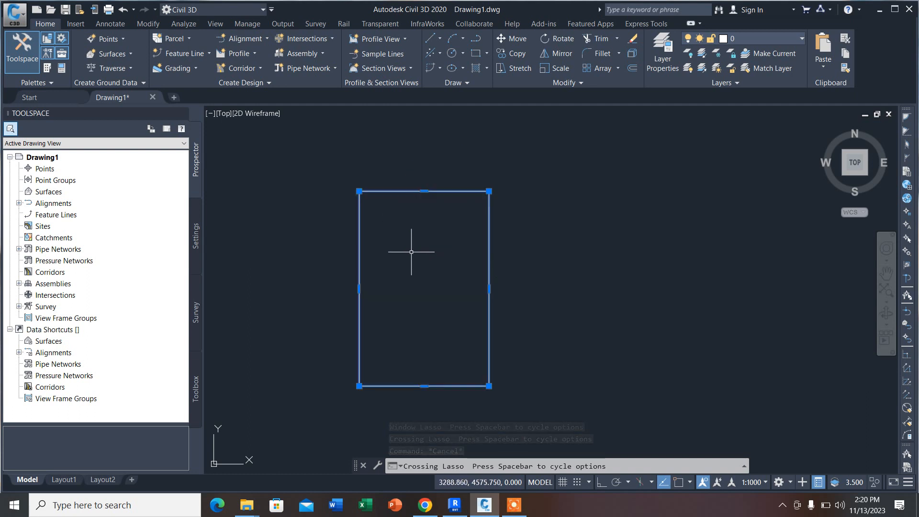
{"action": "key", "text": "Escape"}
Step: Try window lasso selections that only partly enclose the rectangle across its left edge
{"action": "mouse_move", "coordinate": [279, 211]}
{"action": "left_mouse_down"}
{"action": "mouse_move", "coordinate": [291, 290]}
{"action": "mouse_move", "coordinate": [388, 251]}
{"action": "mouse_move", "coordinate": [397, 232]}
{"action": "mouse_move", "coordinate": [389, 231]}
{"action": "left_mouse_up"}
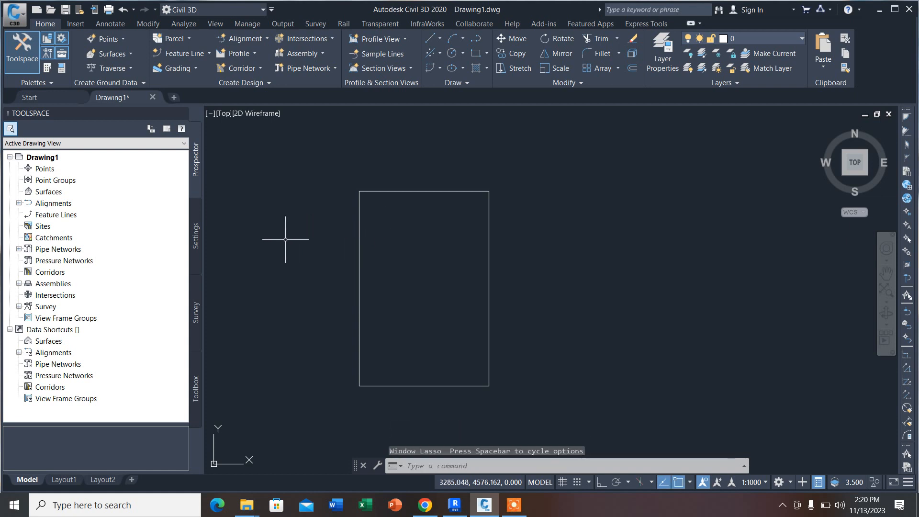
{"action": "mouse_move", "coordinate": [267, 252]}
{"action": "left_mouse_down"}
{"action": "mouse_move", "coordinate": [431, 311]}
{"action": "mouse_move", "coordinate": [437, 287]}
{"action": "left_mouse_up"}
{"action": "mouse_move", "coordinate": [272, 286]}
{"action": "left_mouse_down"}
{"action": "mouse_move", "coordinate": [421, 287]}
{"action": "mouse_move", "coordinate": [424, 248]}
{"action": "left_mouse_up"}
{"action": "mouse_move", "coordinate": [304, 273]}
{"action": "left_mouse_down"}
{"action": "mouse_move", "coordinate": [390, 379]}
{"action": "mouse_move", "coordinate": [416, 285]}
{"action": "mouse_move", "coordinate": [410, 294]}
{"action": "left_mouse_up"}
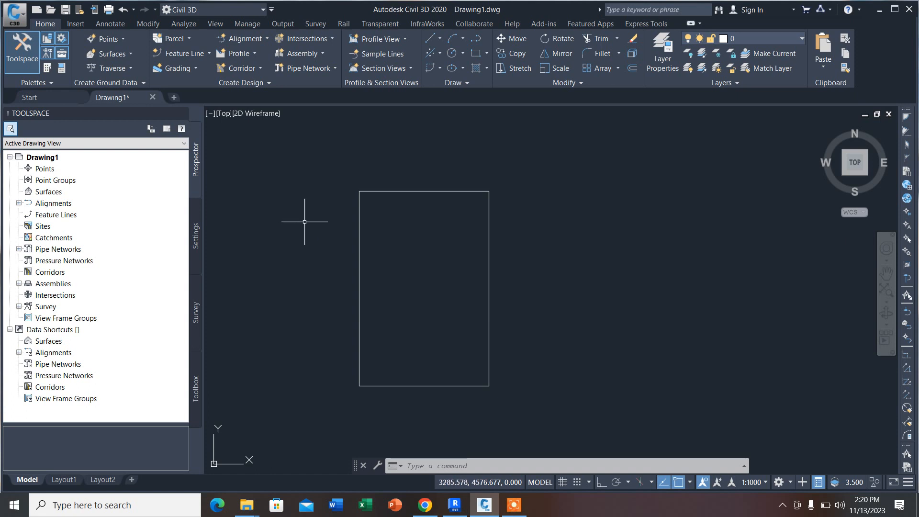
{"action": "mouse_move", "coordinate": [285, 203]}
{"action": "left_mouse_down"}
{"action": "mouse_move", "coordinate": [294, 242]}
{"action": "mouse_move", "coordinate": [278, 223]}
{"action": "mouse_move", "coordinate": [316, 308]}
{"action": "mouse_move", "coordinate": [375, 306]}
{"action": "mouse_move", "coordinate": [394, 265]}
{"action": "mouse_move", "coordinate": [394, 224]}
{"action": "left_mouse_up"}
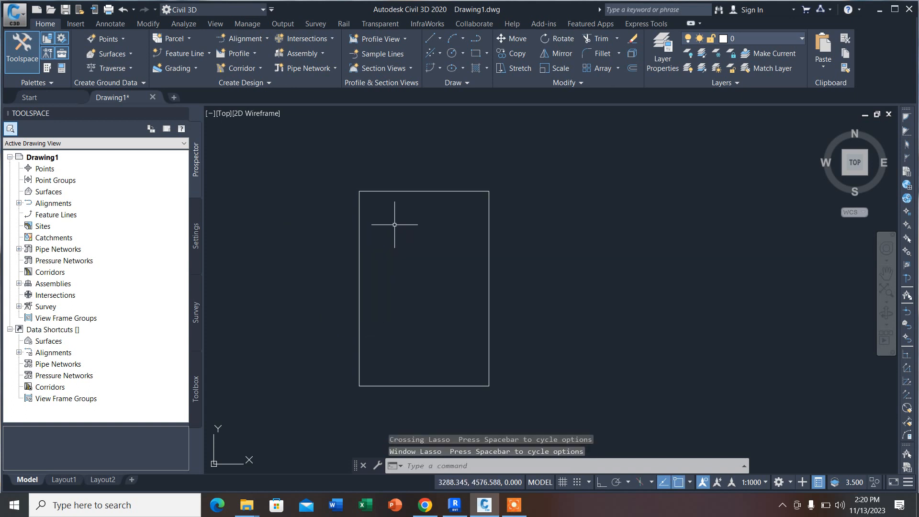
Step: Select the rectangle with a two-corner crossing window over its right edge and clear the selection
{"action": "left_click", "coordinate": [590, 282]}
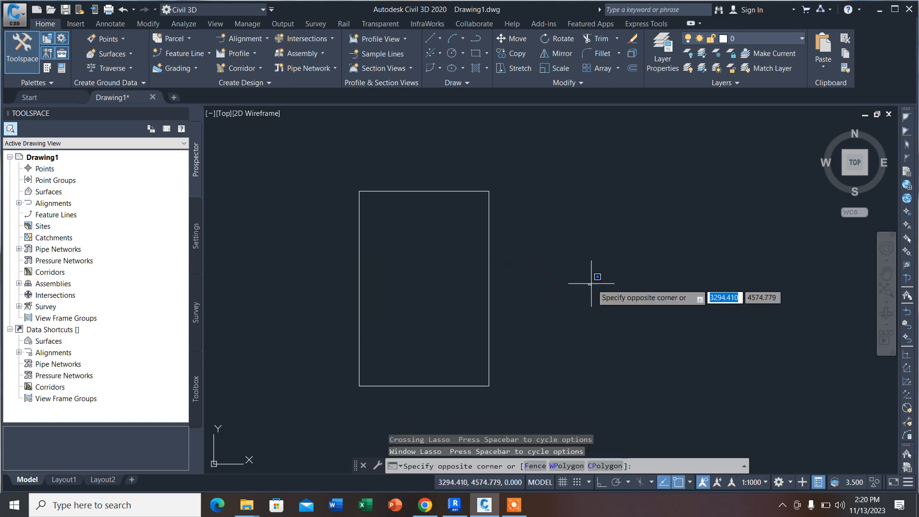
{"action": "left_click", "coordinate": [413, 217]}
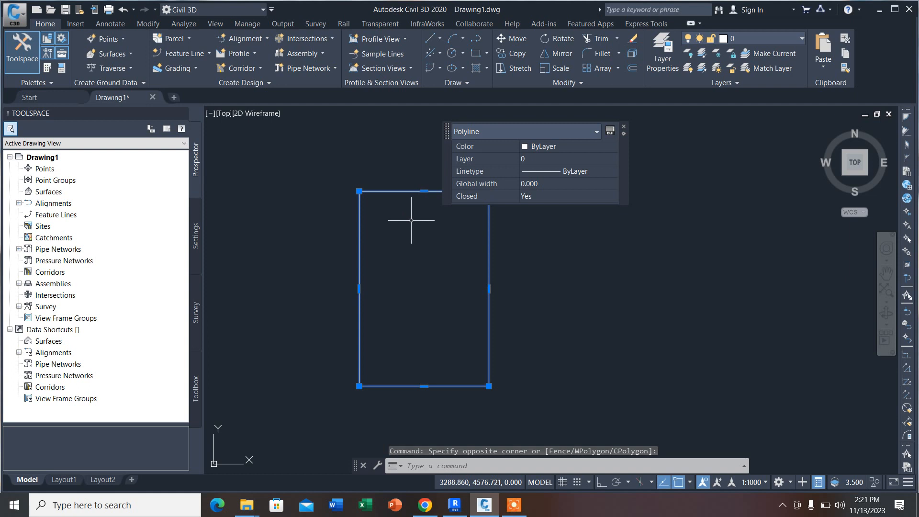
{"action": "key", "text": "Escape"}
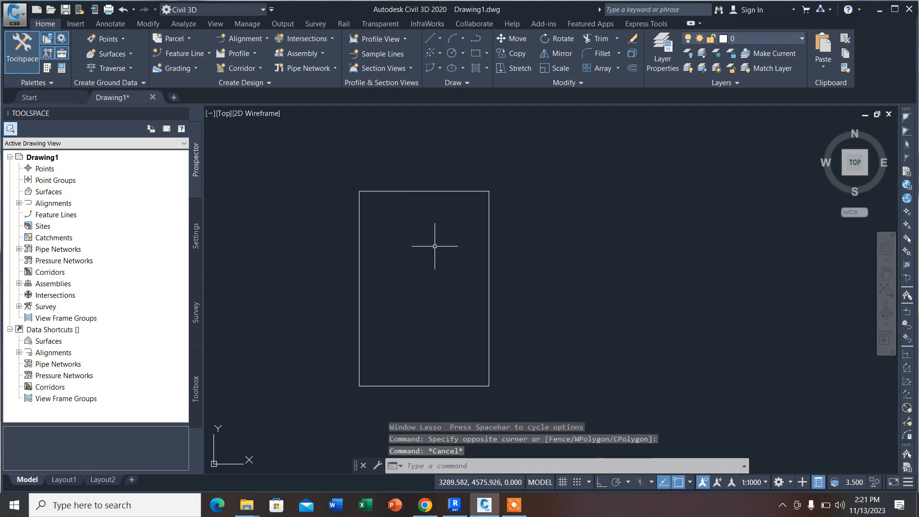
{"action": "mouse_move", "coordinate": [434, 247]}
{"action": "middle_mouse_down"}
{"action": "mouse_move", "coordinate": [447, 217]}
{"action": "mouse_move", "coordinate": [461, 217]}
{"action": "mouse_move", "coordinate": [468, 250]}
{"action": "mouse_move", "coordinate": [485, 177]}
{"action": "mouse_move", "coordinate": [467, 281]}
{"action": "mouse_move", "coordinate": [462, 208]}
{"action": "mouse_move", "coordinate": [455, 272]}
{"action": "mouse_move", "coordinate": [445, 214]}
{"action": "middle_mouse_up"}
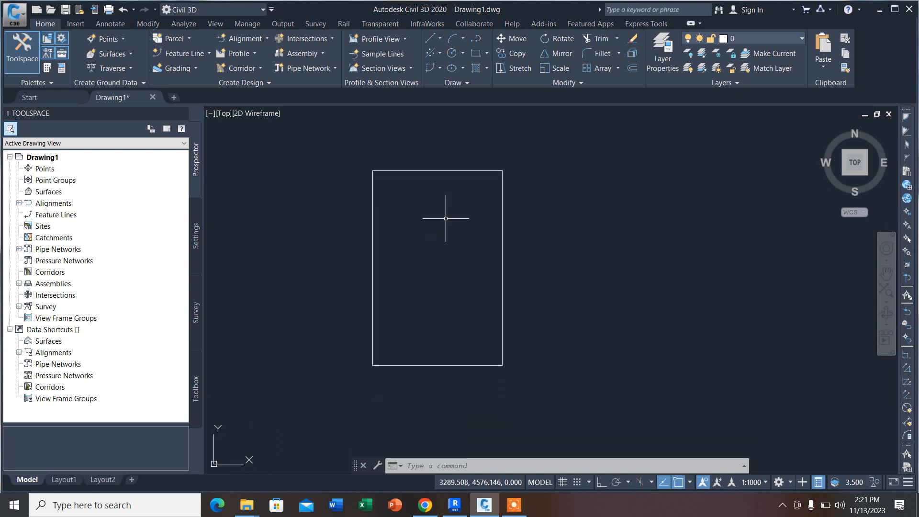
{"action": "scroll", "coordinate": [445, 218], "scroll_direction": "up", "scroll_amount": 2}
{"action": "scroll", "coordinate": [445, 219], "scroll_direction": "down", "scroll_amount": 2}
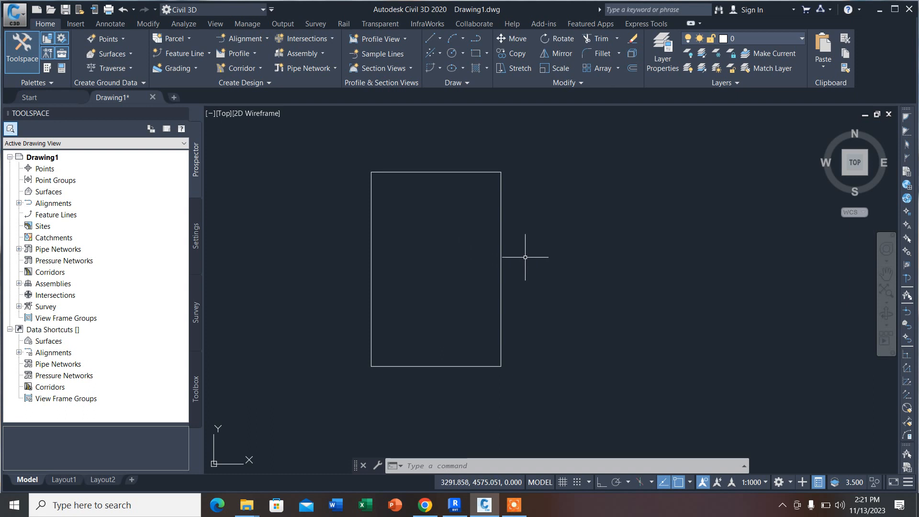
{"action": "type", "text": "SP"}
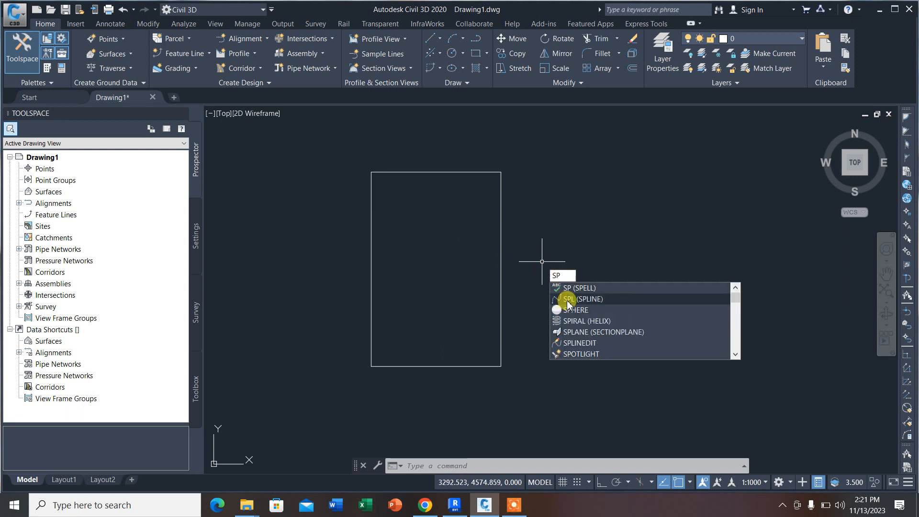
{"action": "type", "text": "AN"}
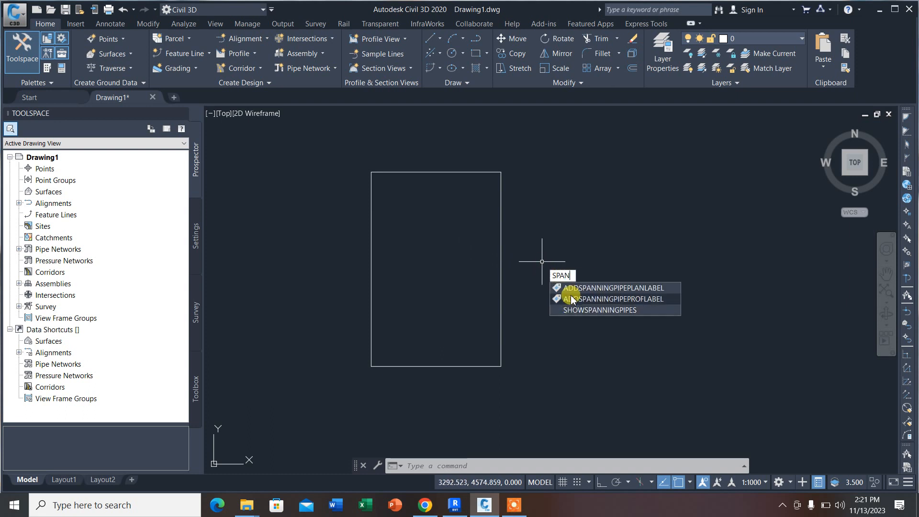
{"action": "key", "text": "BackSpace"}
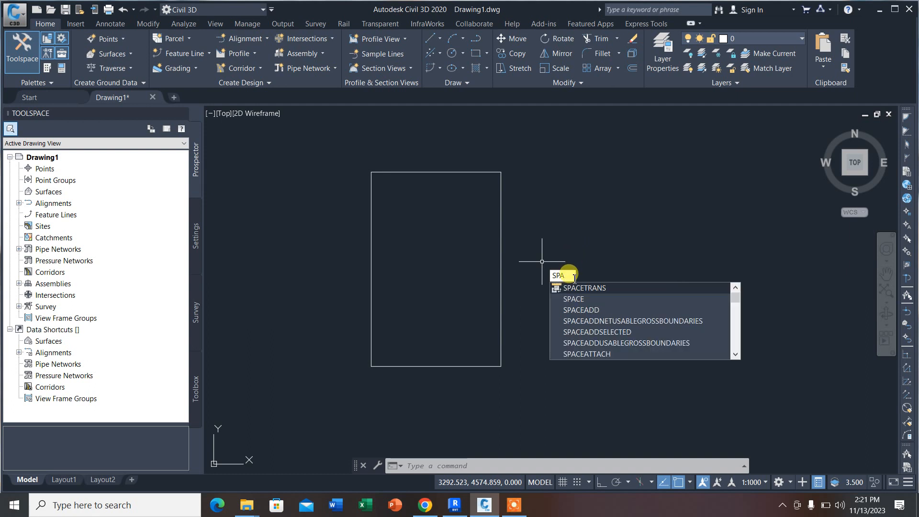
{"action": "key", "text": "BackSpace"}
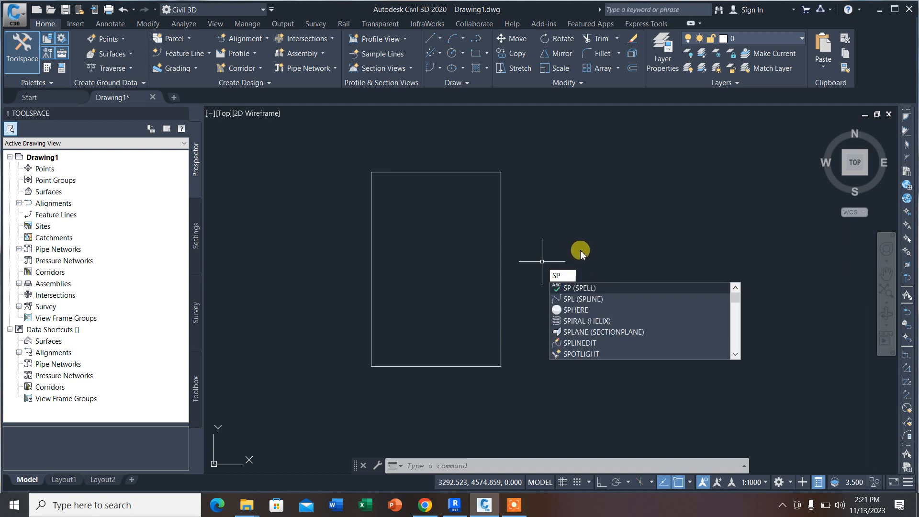
{"action": "left_click", "coordinate": [573, 238]}
{"action": "left_click", "coordinate": [550, 222]}
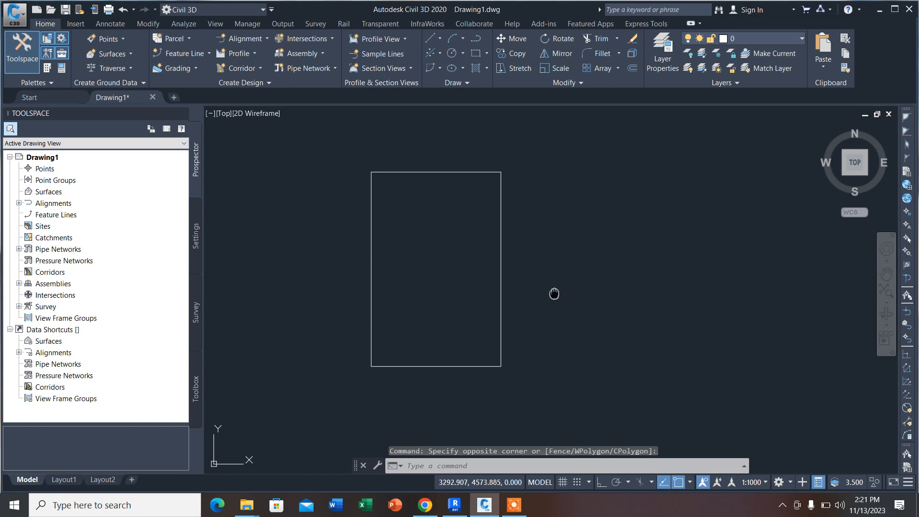
Step: Examine the recently used commands and the object isolation options available with nothing selected
{"action": "mouse_move", "coordinate": [553, 287]}
{"action": "middle_mouse_down"}
{"action": "mouse_move", "coordinate": [550, 198]}
{"action": "mouse_move", "coordinate": [556, 255]}
{"action": "mouse_move", "coordinate": [531, 311]}
{"action": "mouse_move", "coordinate": [595, 298]}
{"action": "mouse_move", "coordinate": [519, 296]}
{"action": "mouse_move", "coordinate": [648, 301]}
{"action": "mouse_move", "coordinate": [521, 289]}
{"action": "mouse_move", "coordinate": [535, 286]}
{"action": "middle_mouse_up"}
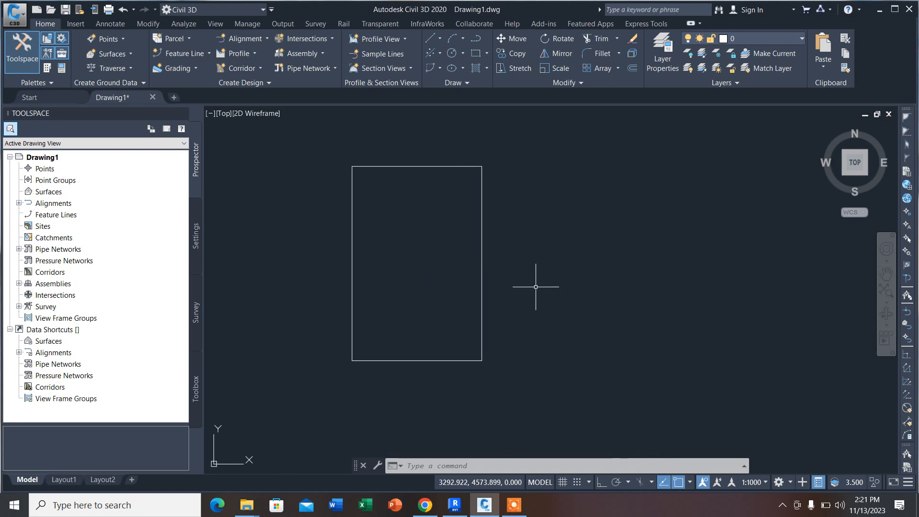
{"action": "right_click", "coordinate": [539, 197]}
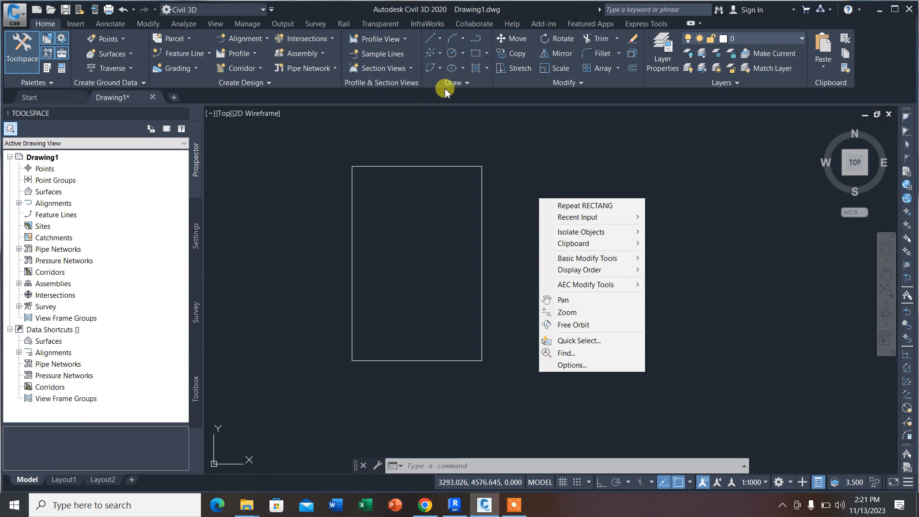
{"action": "left_click", "coordinate": [550, 136]}
{"action": "right_click", "coordinate": [564, 152]}
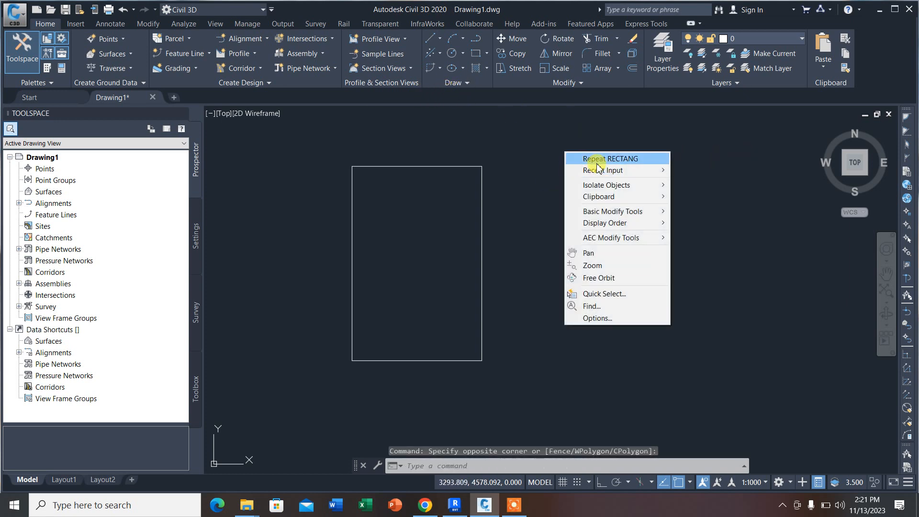
{"action": "mouse_move", "coordinate": [650, 171]}
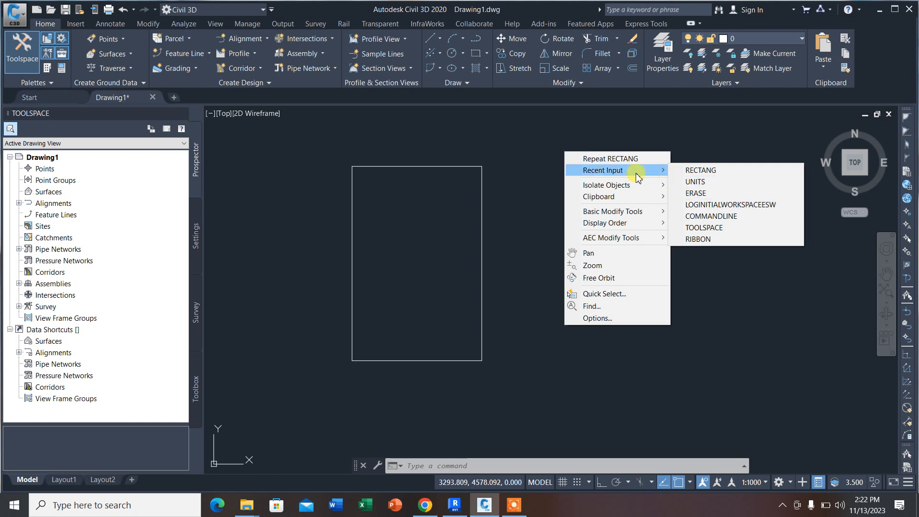
{"action": "left_click", "coordinate": [717, 134]}
{"action": "right_click", "coordinate": [632, 157]}
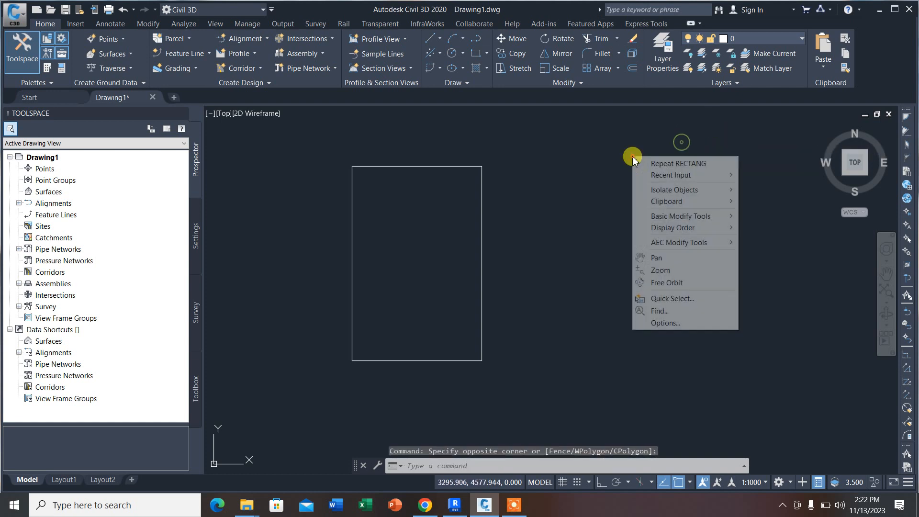
{"action": "mouse_move", "coordinate": [692, 192]}
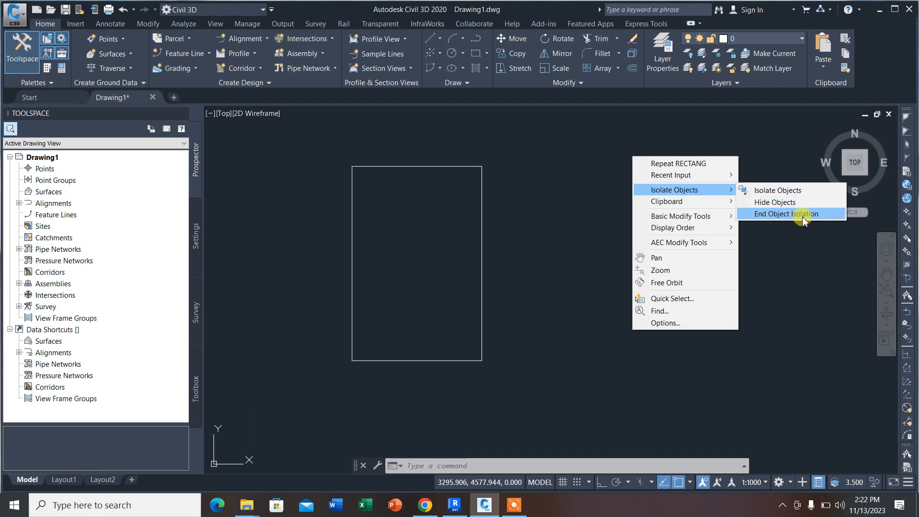
Step: Select the rectangle with a crossing lasso over its right edge and hide it
{"action": "left_click", "coordinate": [530, 216]}
{"action": "left_click", "coordinate": [511, 231]}
{"action": "left_click_drag", "start_coordinate": [518, 220], "coordinate": [461, 165]}
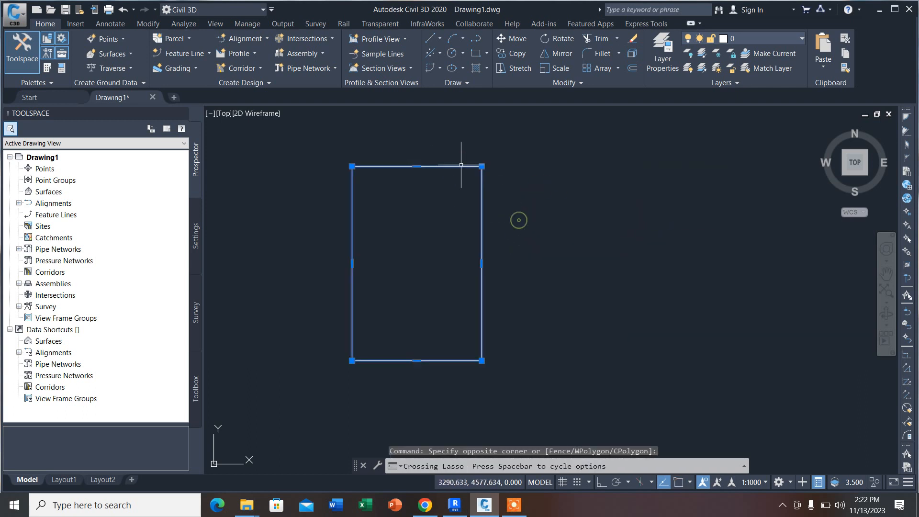
{"action": "right_click", "coordinate": [521, 173]}
{"action": "mouse_move", "coordinate": [574, 210]}
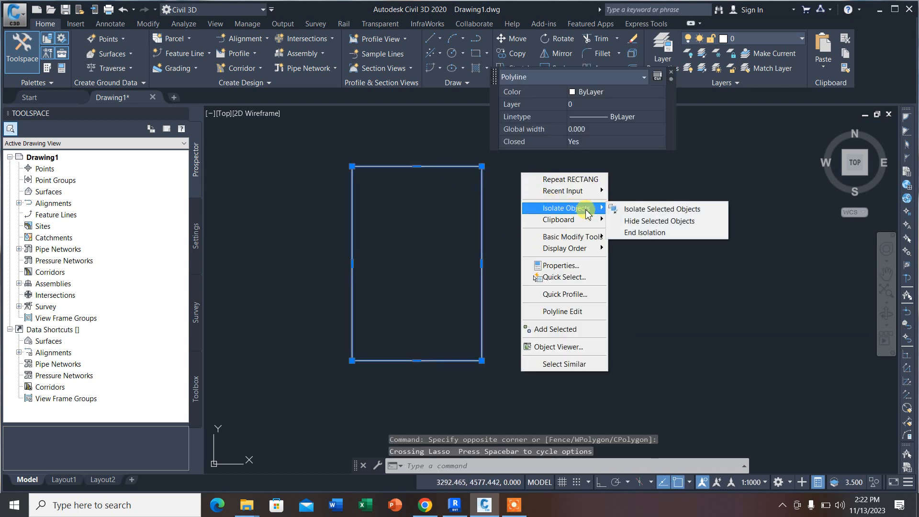
{"action": "left_click", "coordinate": [642, 218]}
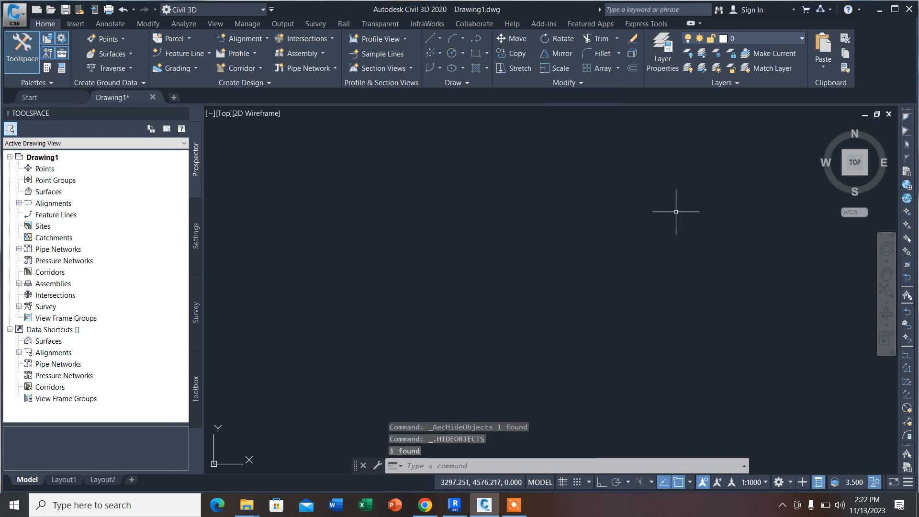
Step: End object isolation to restore the hidden rectangle
{"action": "right_click", "coordinate": [545, 188]}
{"action": "mouse_move", "coordinate": [604, 224]}
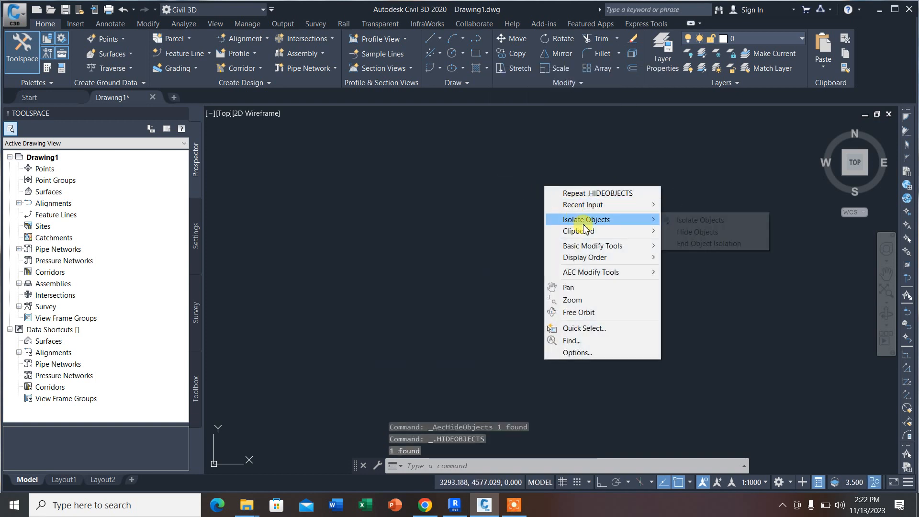
{"action": "left_click", "coordinate": [691, 243]}
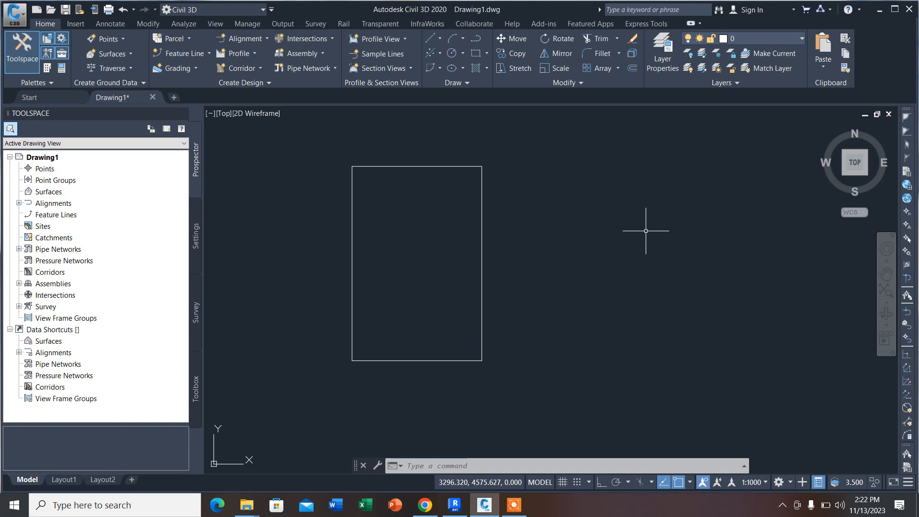
Step: Examine the basic object modification tools and the display order options for drawing objects
{"action": "scroll", "coordinate": [644, 230], "scroll_direction": "down", "scroll_amount": 1}
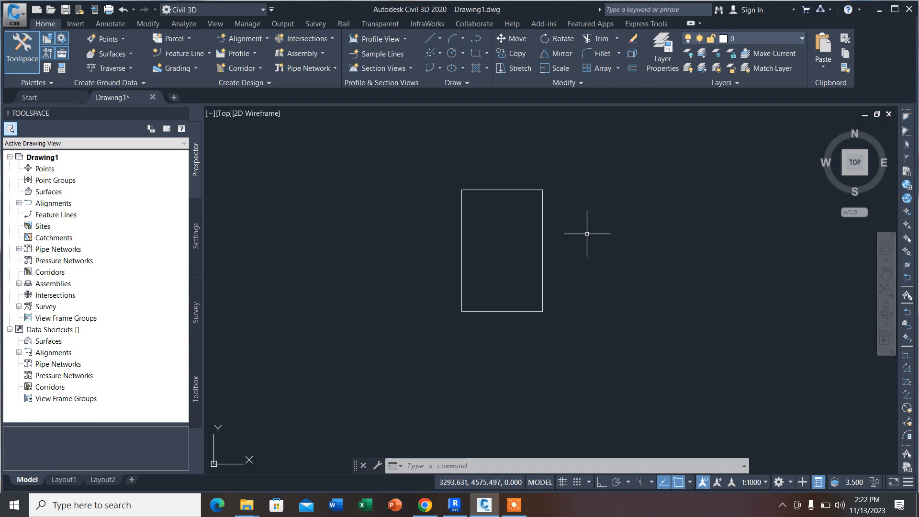
{"action": "left_click", "coordinate": [594, 251]}
{"action": "left_click", "coordinate": [570, 228]}
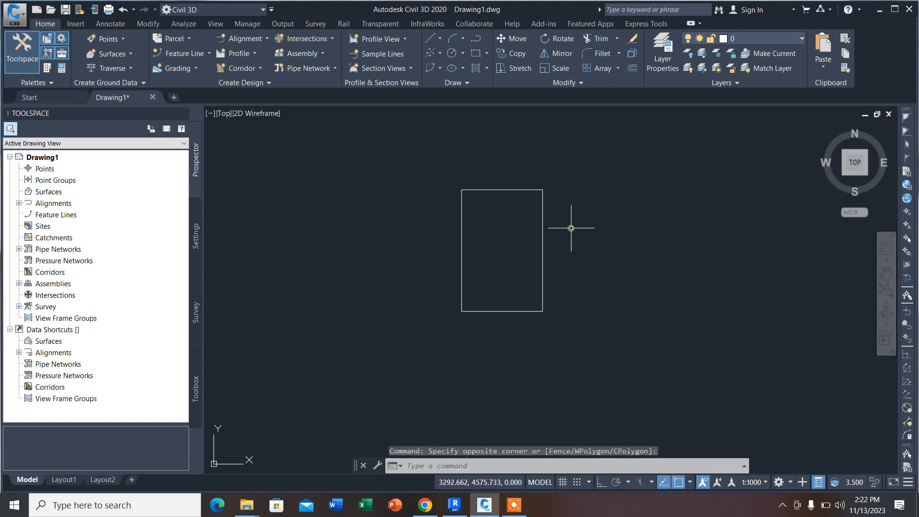
{"action": "right_click", "coordinate": [601, 175]}
{"action": "mouse_move", "coordinate": [653, 224]}
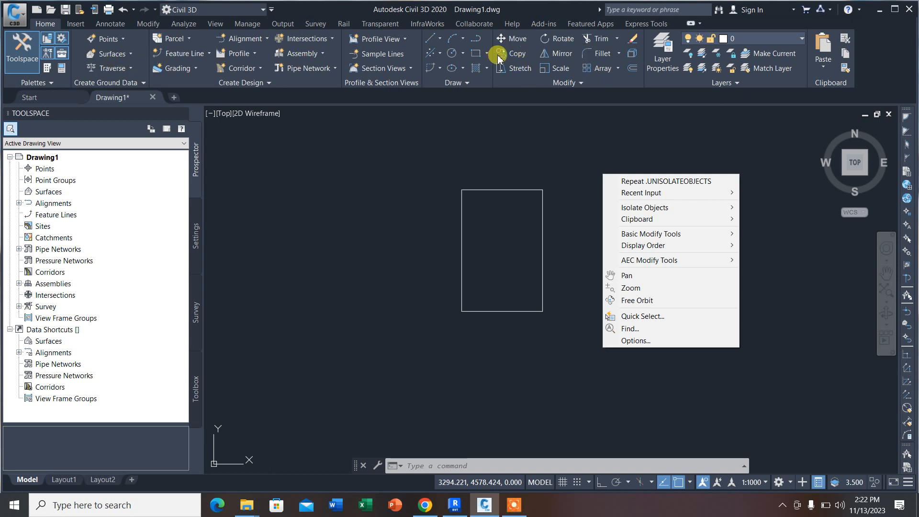
{"action": "left_click", "coordinate": [148, 23]}
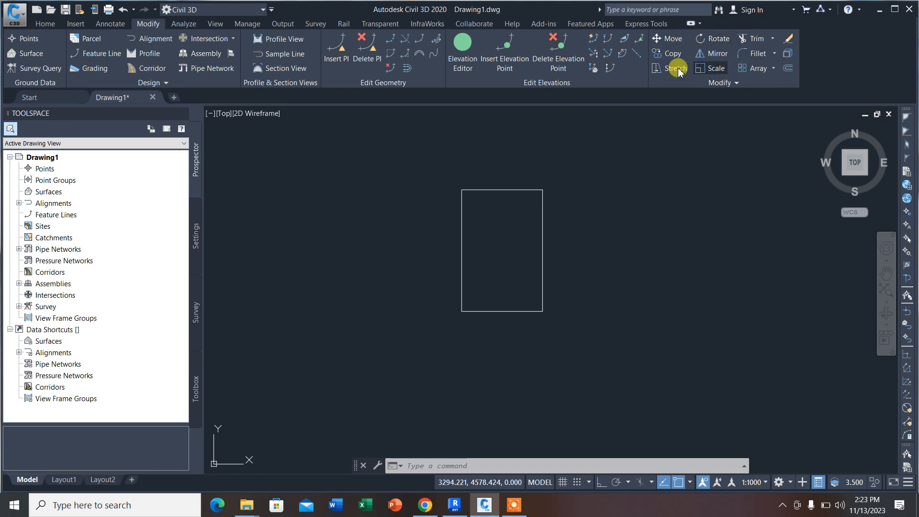
{"action": "left_click", "coordinate": [609, 148]}
{"action": "right_click", "coordinate": [615, 165]}
{"action": "right_click", "coordinate": [558, 172]}
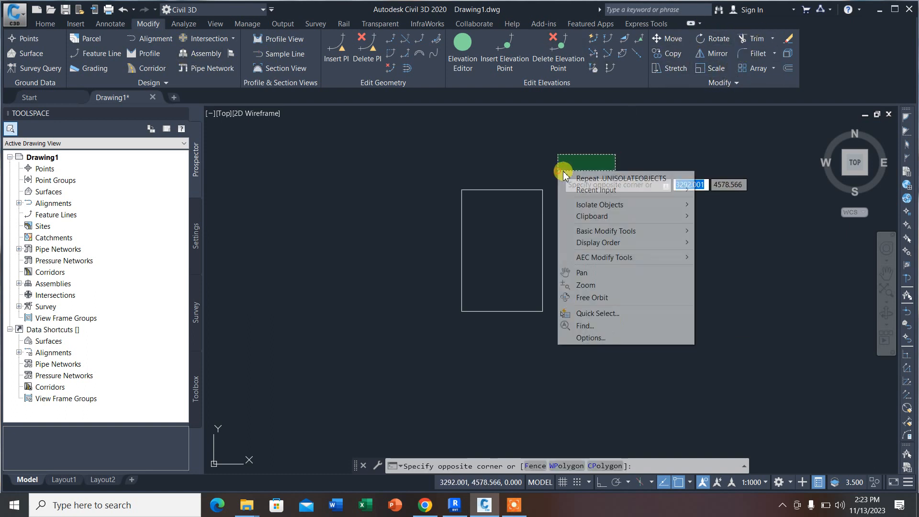
{"action": "left_click", "coordinate": [560, 159]}
{"action": "right_click", "coordinate": [592, 176]}
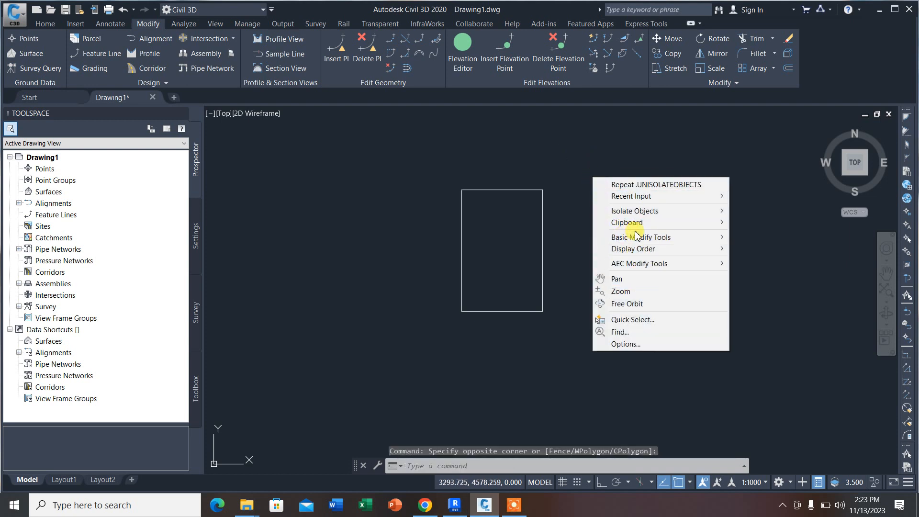
{"action": "mouse_move", "coordinate": [650, 240]}
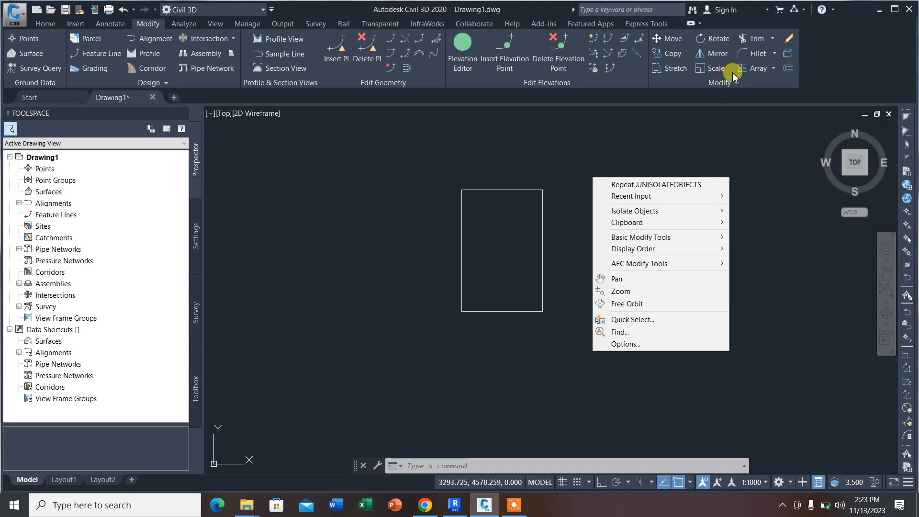
{"action": "mouse_move", "coordinate": [692, 254]}
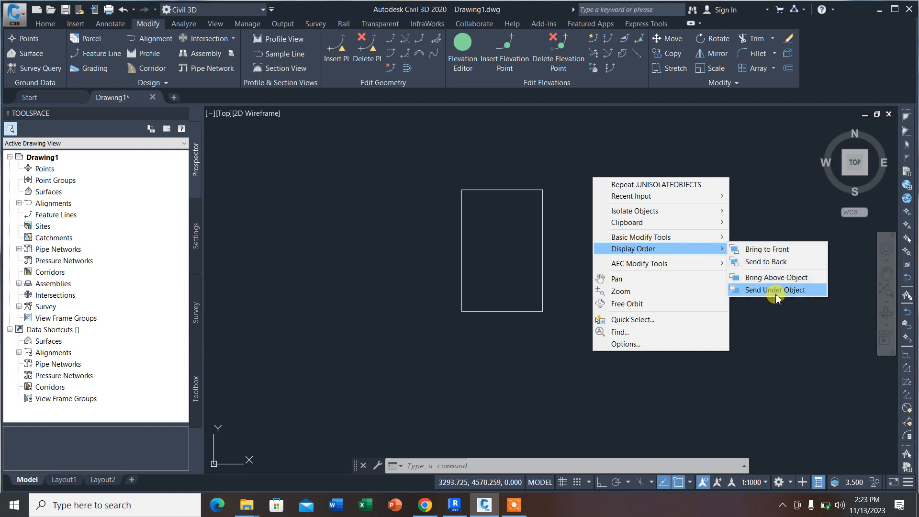
{"action": "left_click", "coordinate": [594, 146]}
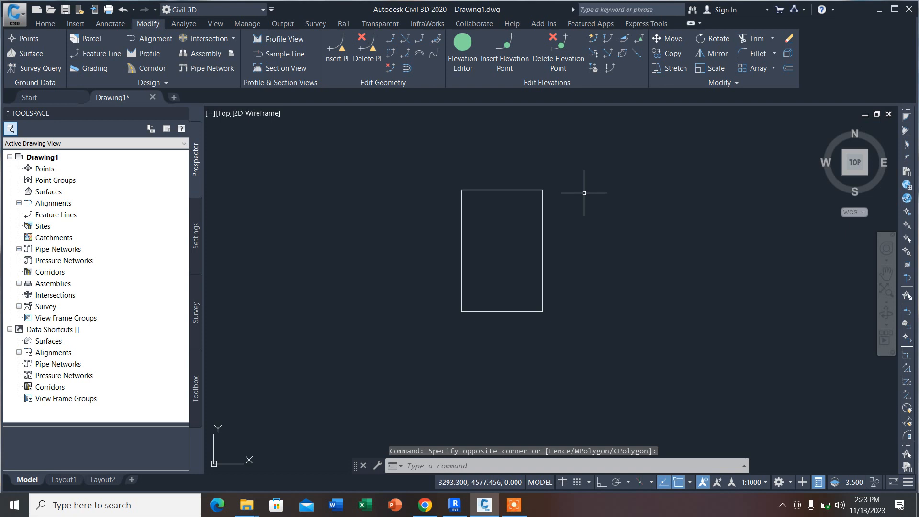
Step: Display the Offset command's Through, Erase and Layer options and cancel the command
{"action": "scroll", "coordinate": [530, 270], "scroll_direction": "up", "scroll_amount": 2}
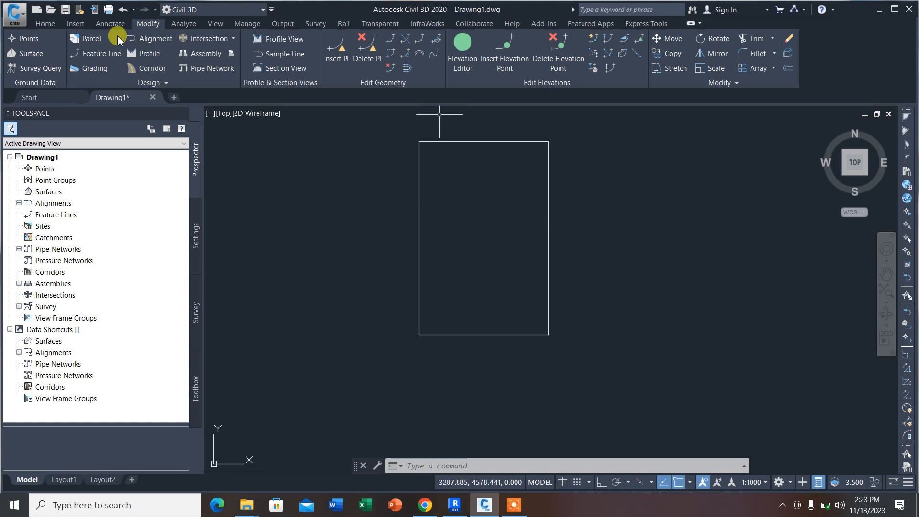
{"action": "left_click", "coordinate": [45, 24]}
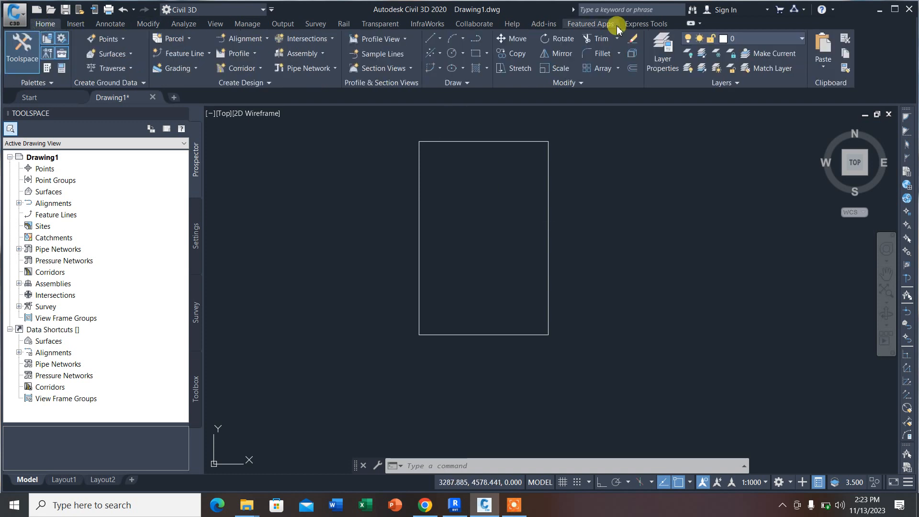
{"action": "left_click", "coordinate": [631, 69]}
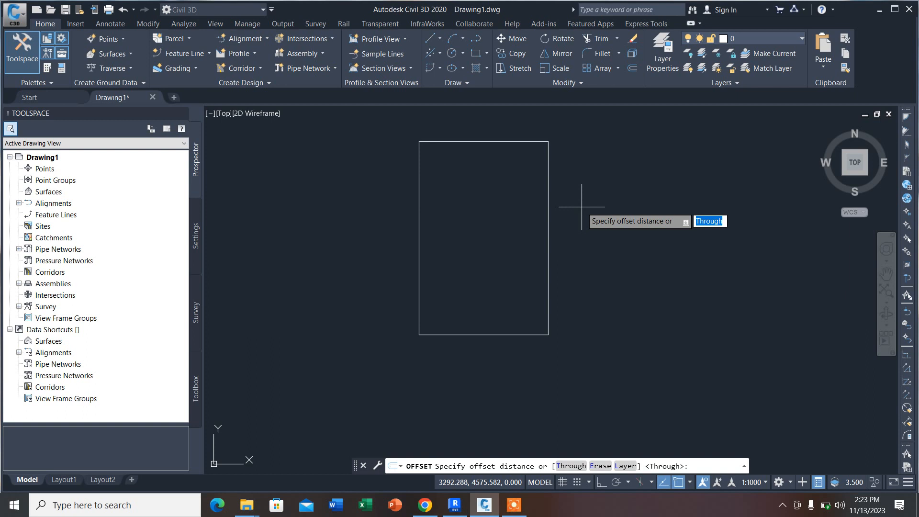
{"action": "key", "text": "Down"}
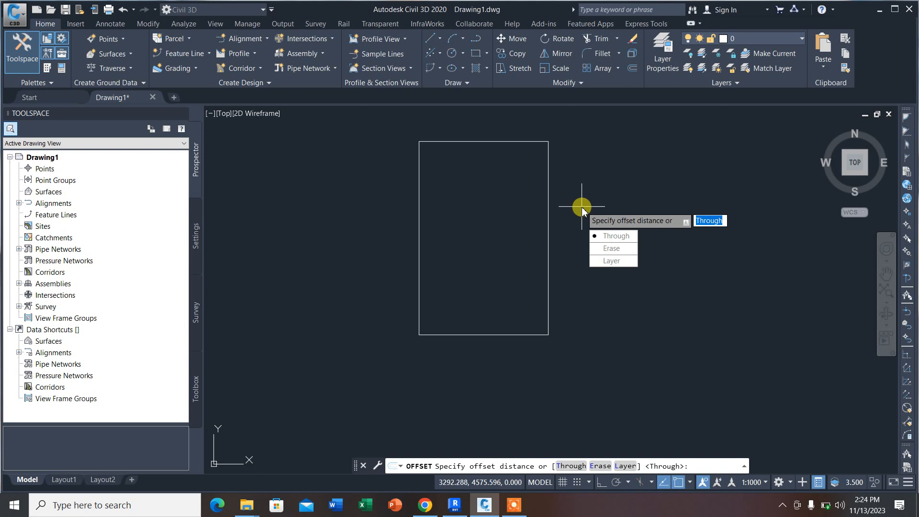
{"action": "key", "text": "Escape"}
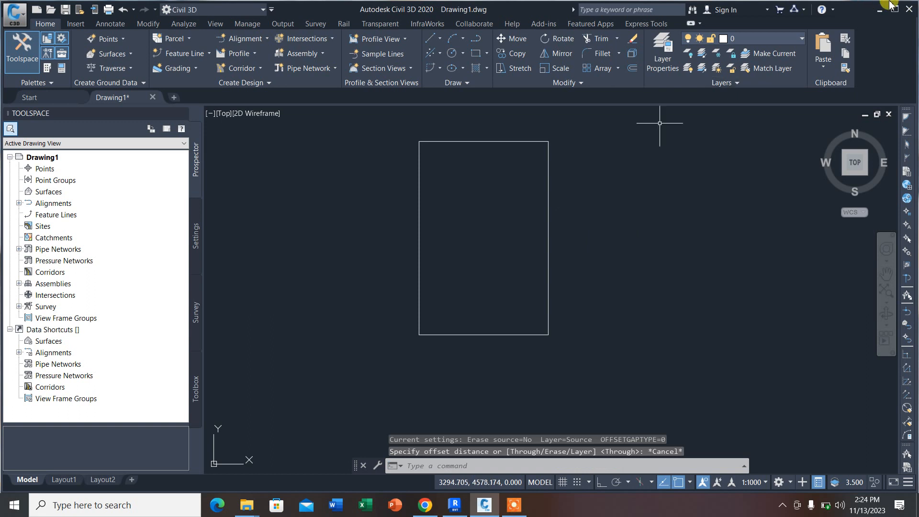
Step: Draw a polyline roof from the rectangle's upper-left corner over an apex to its upper-right corner, with the right slope about 3.5 long
{"action": "scroll", "coordinate": [499, 272], "scroll_direction": "down", "scroll_amount": 4}
{"action": "scroll", "coordinate": [499, 272], "scroll_direction": "up", "scroll_amount": 4}
{"action": "scroll", "coordinate": [545, 166], "scroll_direction": "down", "scroll_amount": 3}
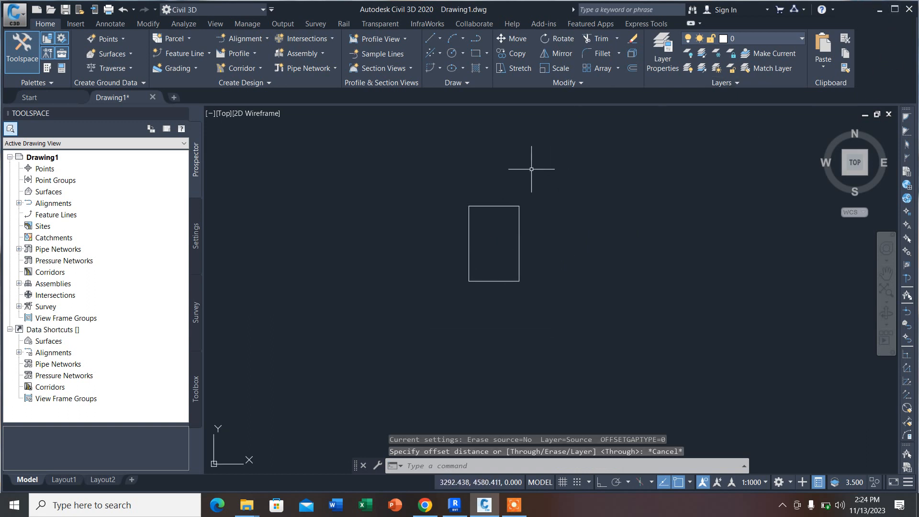
{"action": "scroll", "coordinate": [537, 168], "scroll_direction": "up", "scroll_amount": 1}
{"action": "left_click", "coordinate": [468, 54]}
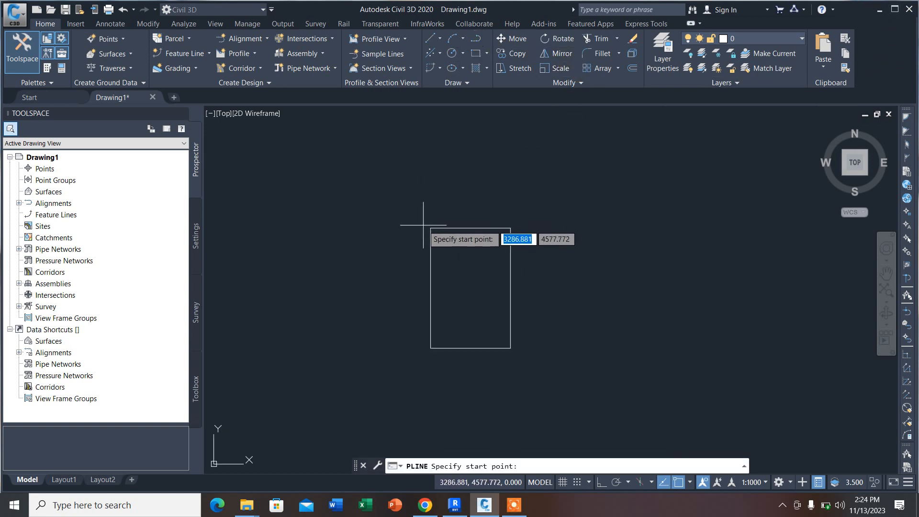
{"action": "left_click", "coordinate": [430, 228]}
{"action": "left_click", "coordinate": [474, 168]}
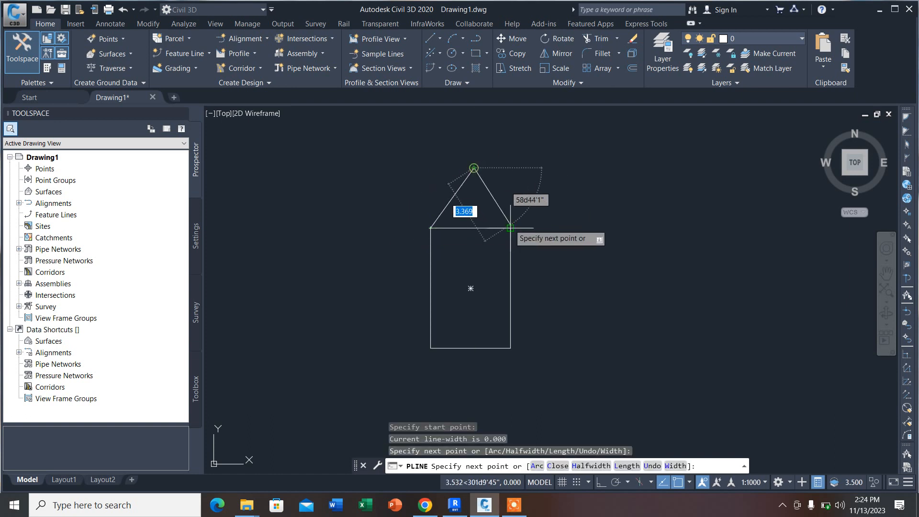
{"action": "left_click", "coordinate": [510, 228]}
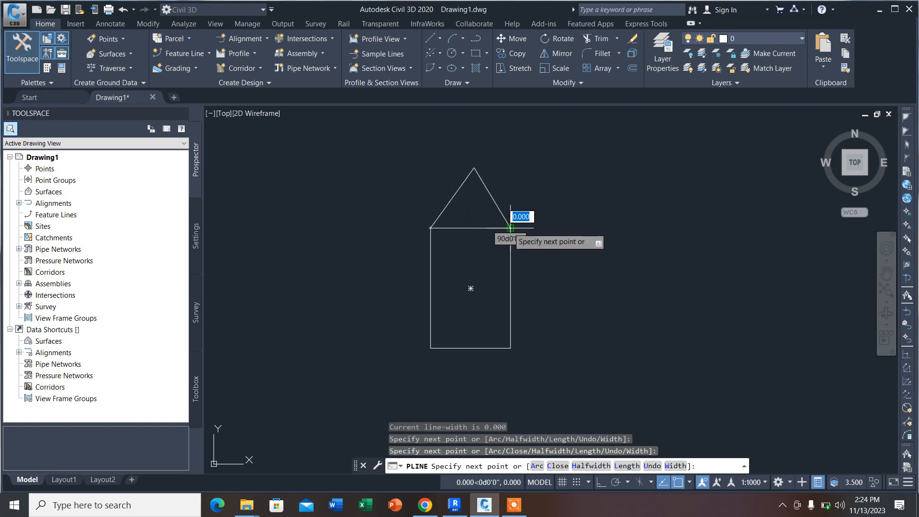
{"action": "key", "text": "Return"}
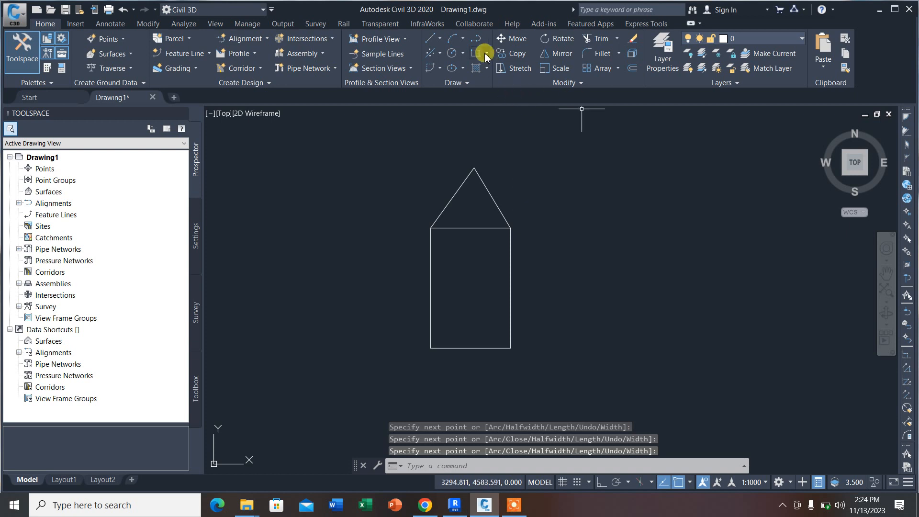
Step: Draw a rectangle about 1.0 by 1.1 inside the large rectangle, near its right edge and below mid-height
{"action": "left_click", "coordinate": [475, 52]}
{"action": "scroll", "coordinate": [482, 234], "scroll_direction": "up", "scroll_amount": 3}
{"action": "scroll", "coordinate": [469, 280], "scroll_direction": "down", "scroll_amount": 3}
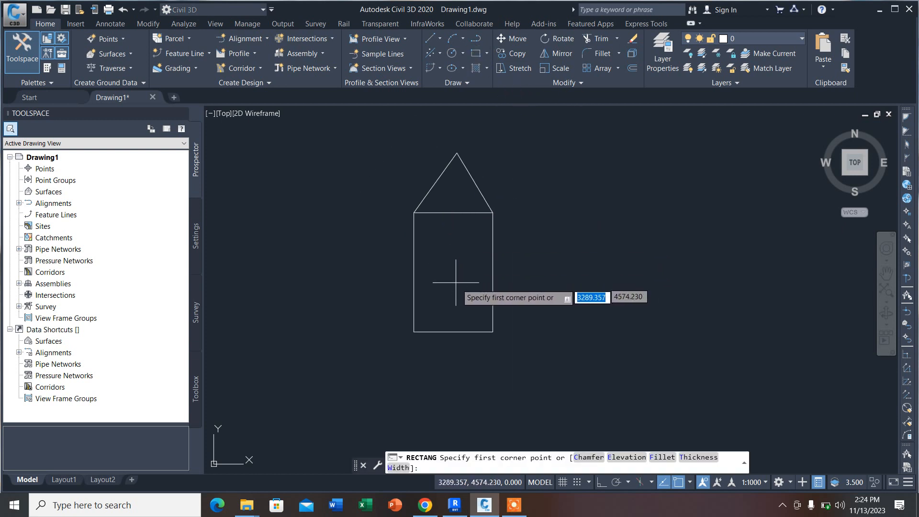
{"action": "scroll", "coordinate": [474, 246], "scroll_direction": "up", "scroll_amount": 2}
{"action": "left_click", "coordinate": [461, 261]}
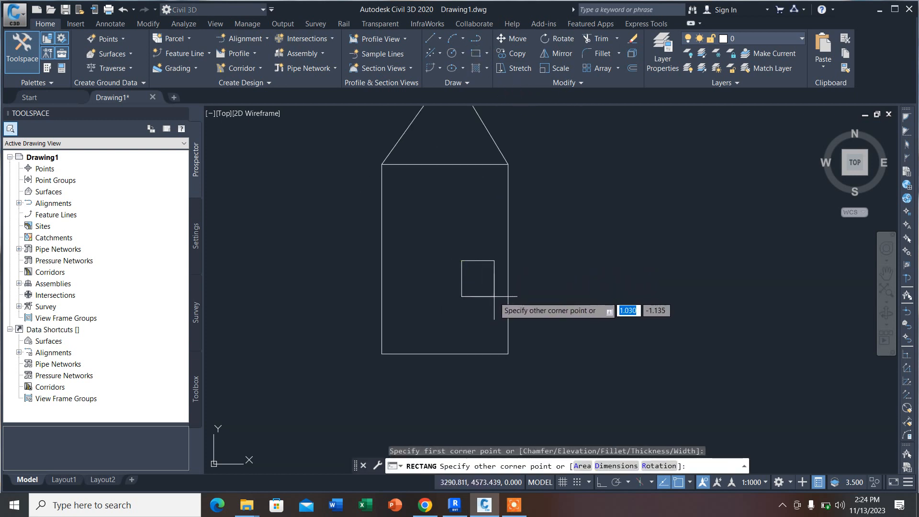
{"action": "left_click", "coordinate": [493, 293]}
Step: Draw a second small, wider rectangle inside the large one, near its left edge and beside the first small rectangle
{"action": "right_click", "coordinate": [407, 269]}
{"action": "left_click", "coordinate": [421, 277]}
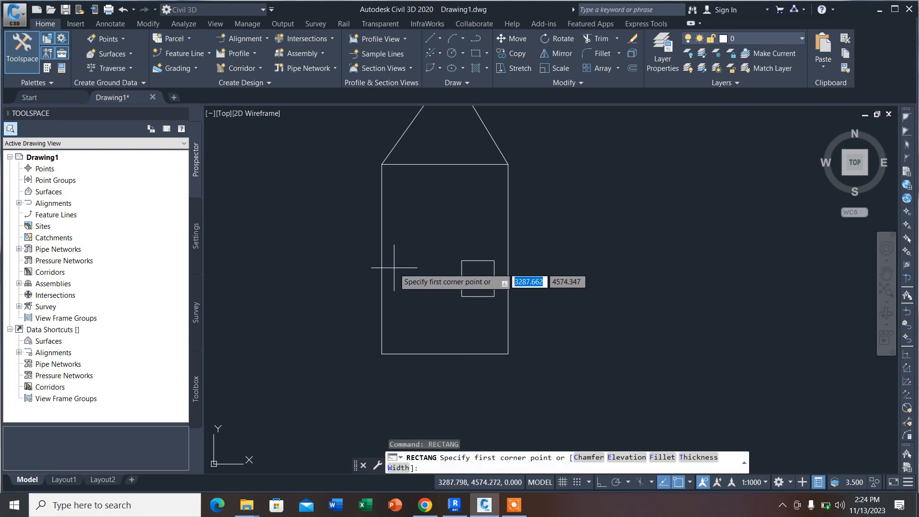
{"action": "left_click", "coordinate": [393, 265]}
{"action": "left_click", "coordinate": [437, 292]}
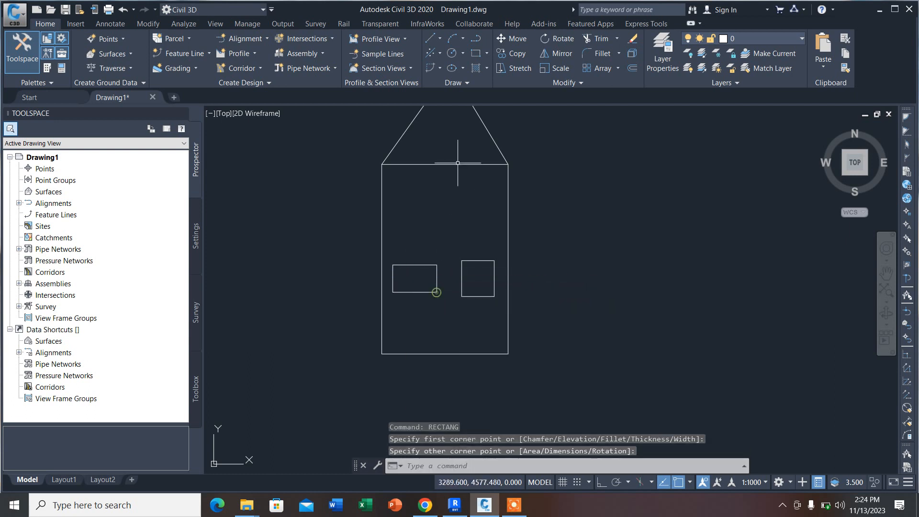
Step: Draw a wide rectangle inside the large one, below the two small rectangles
{"action": "left_click", "coordinate": [475, 53]}
{"action": "left_click", "coordinate": [393, 310]}
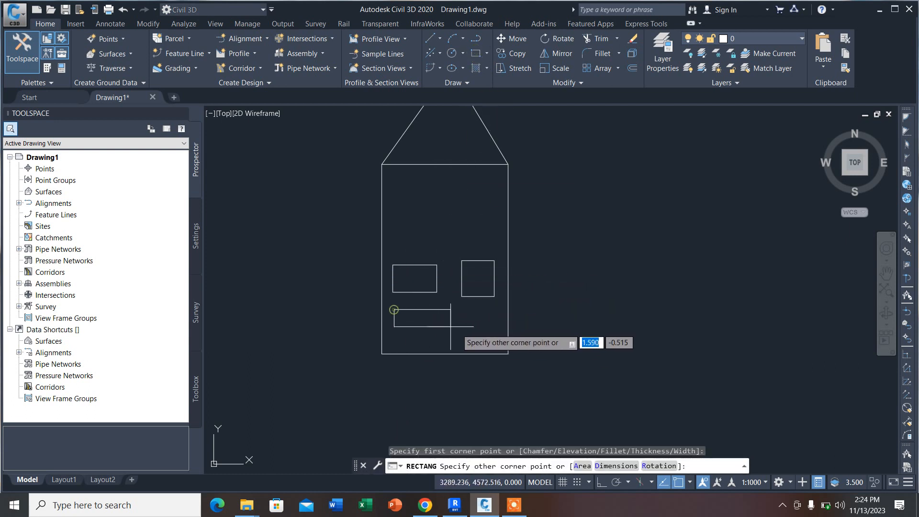
{"action": "left_click", "coordinate": [492, 342]}
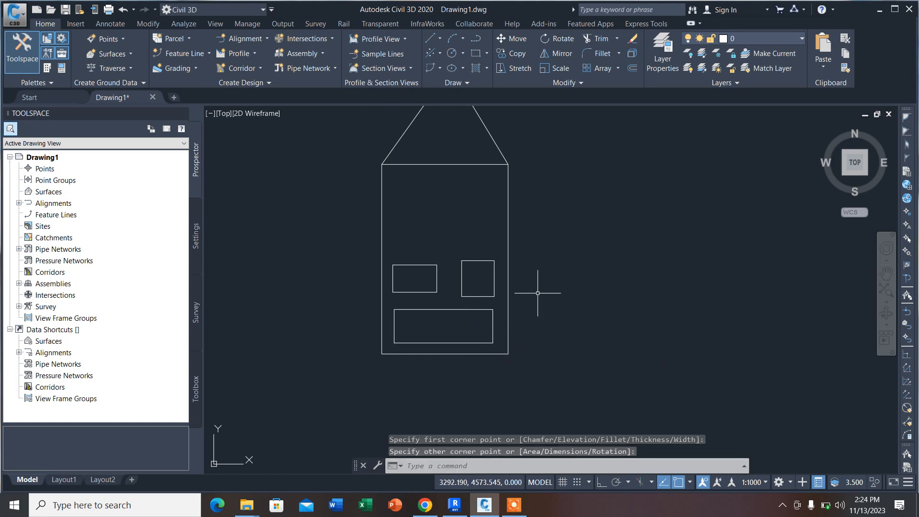
Step: Draw a vertical polyline straight up from the roof apex
{"action": "scroll", "coordinate": [467, 277], "scroll_direction": "down", "scroll_amount": 4}
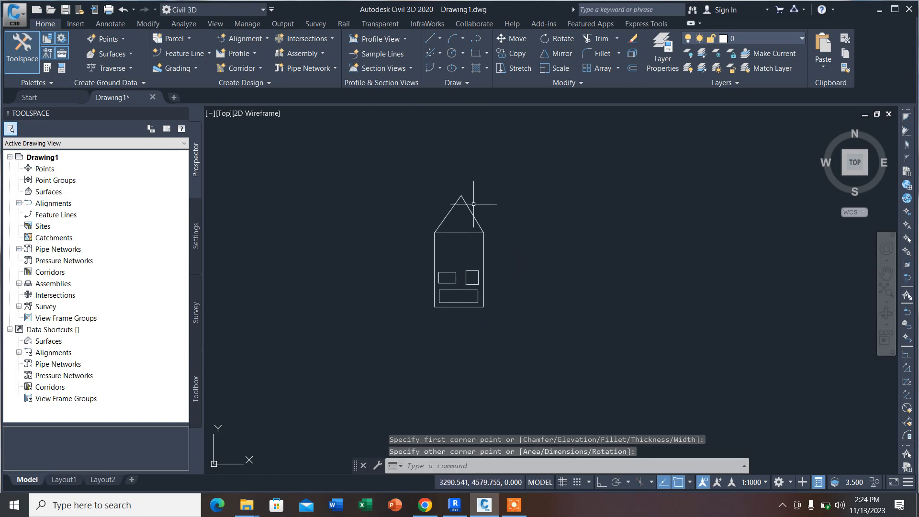
{"action": "left_click", "coordinate": [475, 39]}
{"action": "left_click", "coordinate": [461, 195]}
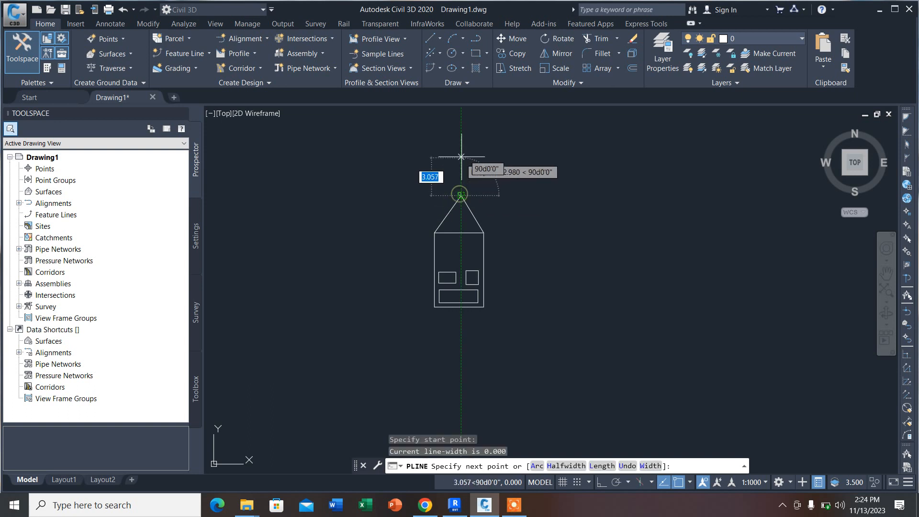
{"action": "left_click", "coordinate": [462, 150]}
{"action": "right_click", "coordinate": [463, 148]}
{"action": "left_click", "coordinate": [482, 158]}
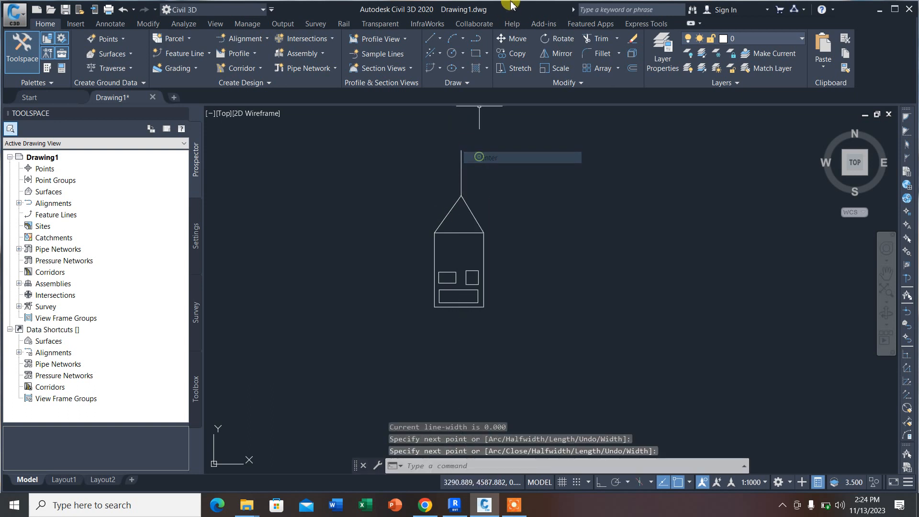
Step: Draw a roughly horizontal polyline about 5 long across the vertical line above the roof to form a cross
{"action": "left_click", "coordinate": [482, 40]}
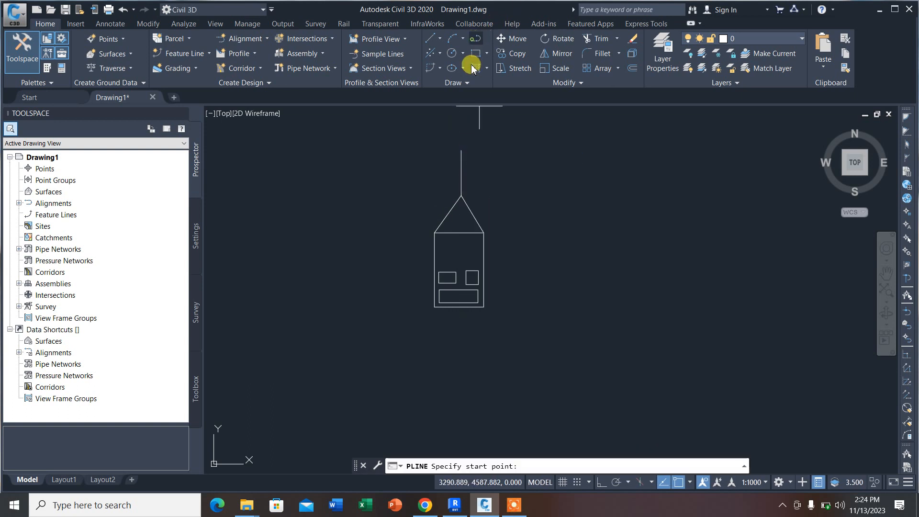
{"action": "left_click", "coordinate": [440, 169]}
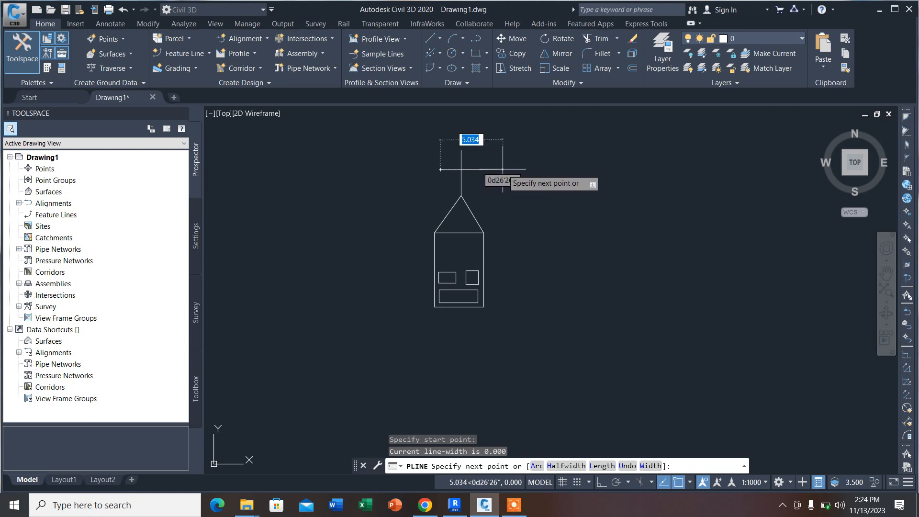
{"action": "left_click", "coordinate": [502, 169]}
{"action": "right_click", "coordinate": [502, 170]}
{"action": "left_click", "coordinate": [519, 177]}
Step: Draw a horizontal polyline below and to the right of the house with Ortho mode on
{"action": "scroll", "coordinate": [469, 210], "scroll_direction": "down", "scroll_amount": 2}
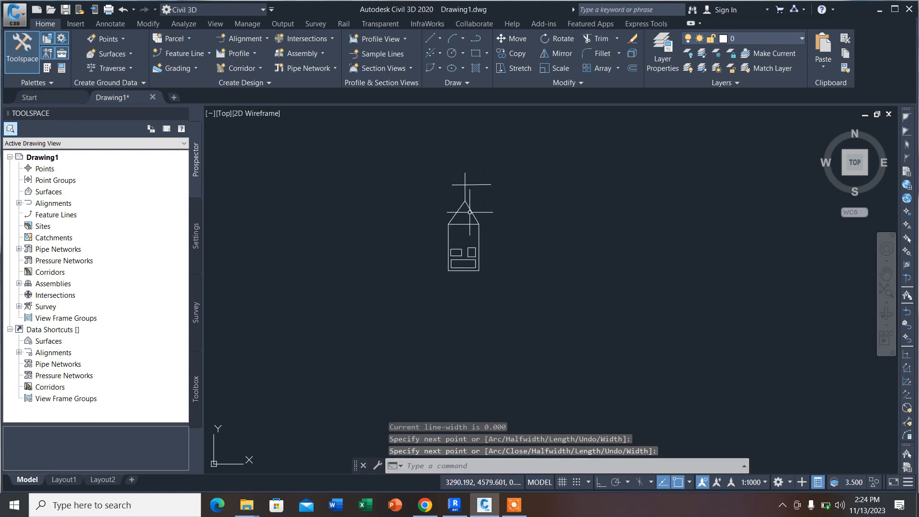
{"action": "scroll", "coordinate": [471, 198], "scroll_direction": "up", "scroll_amount": 2}
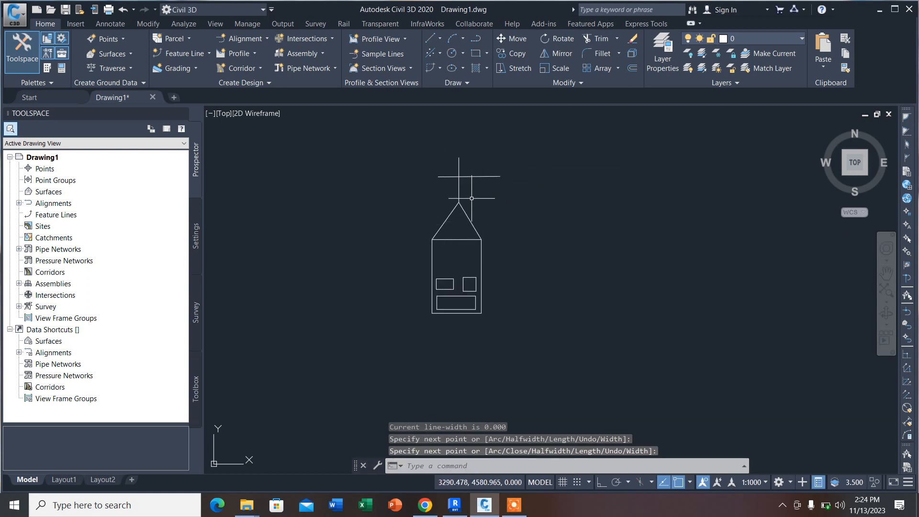
{"action": "scroll", "coordinate": [514, 287], "scroll_direction": "up", "scroll_amount": 3}
{"action": "scroll", "coordinate": [450, 296], "scroll_direction": "down", "scroll_amount": 1}
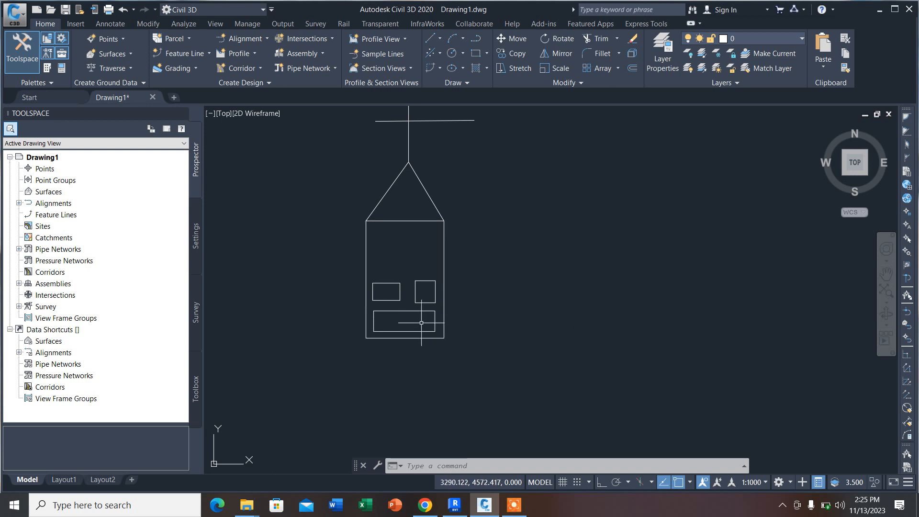
{"action": "left_click", "coordinate": [481, 40]}
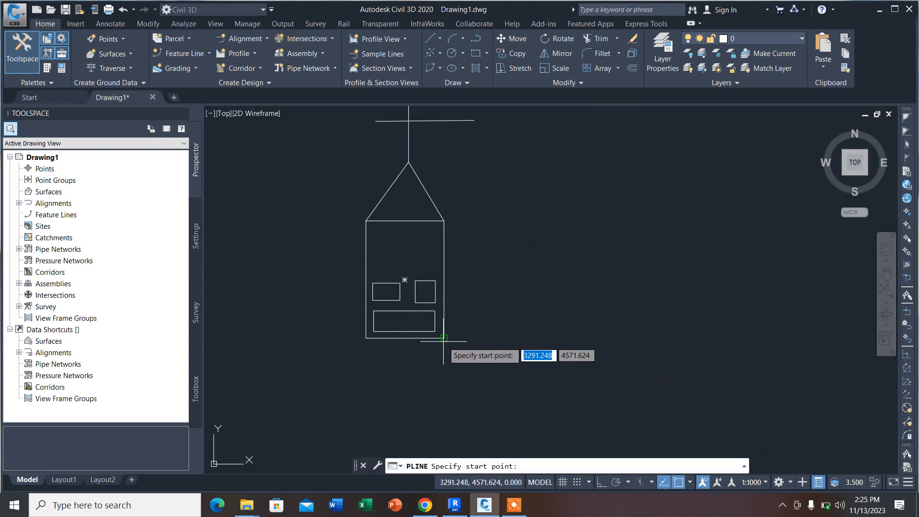
{"action": "left_click", "coordinate": [475, 391]}
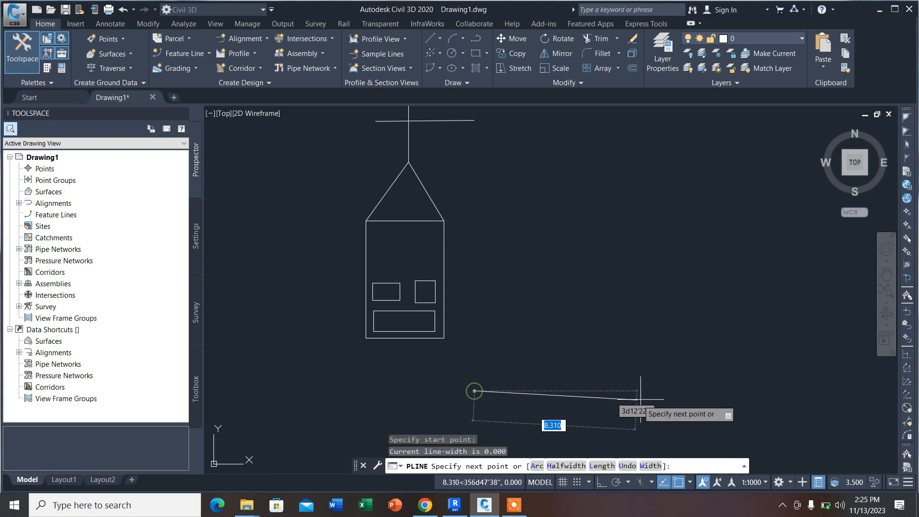
{"action": "left_click", "coordinate": [603, 481]}
{"action": "right_click", "coordinate": [634, 391]}
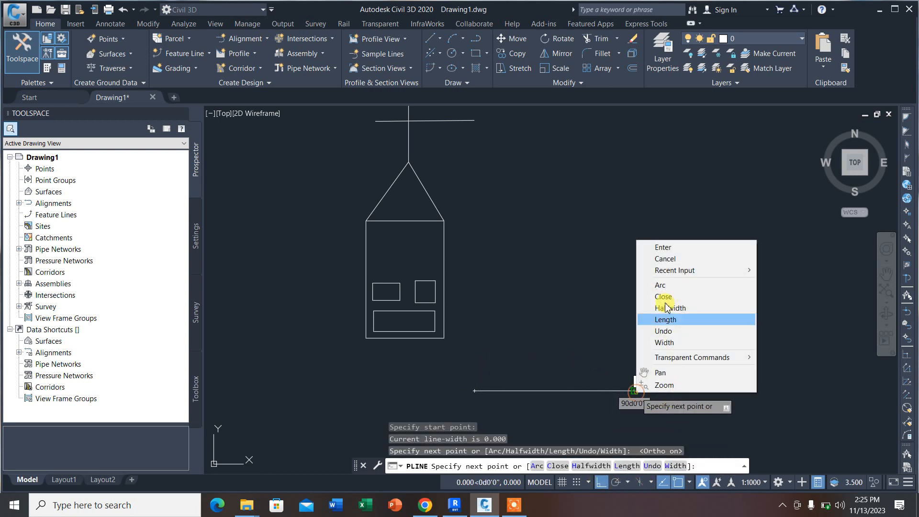
{"action": "left_click", "coordinate": [663, 248]}
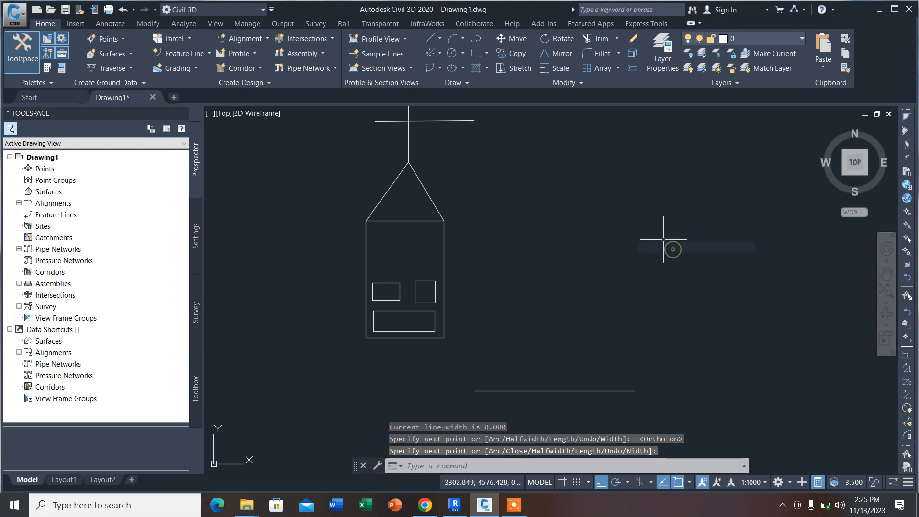
Step: Offset the horizontal line with the Through option to the lower-right corner of the large rectangle
{"action": "left_click", "coordinate": [630, 69]}
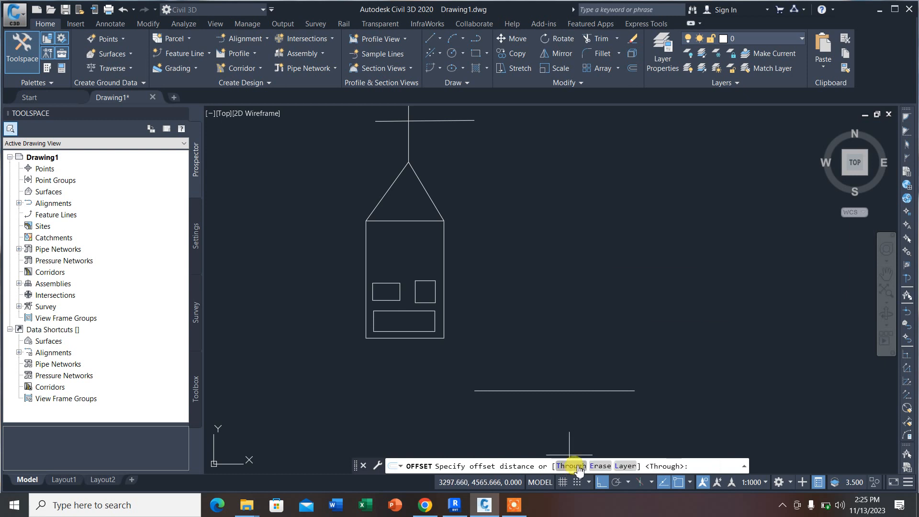
{"action": "key", "text": "Down"}
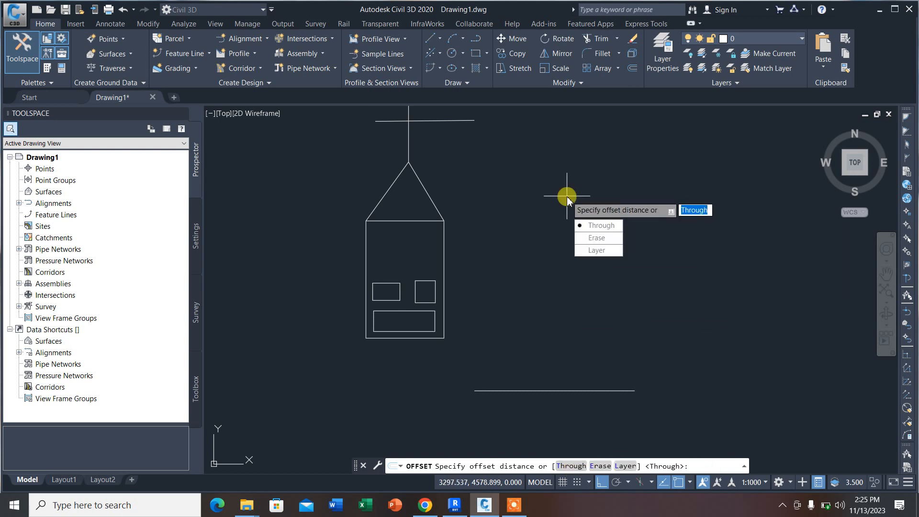
{"action": "key", "text": "Return"}
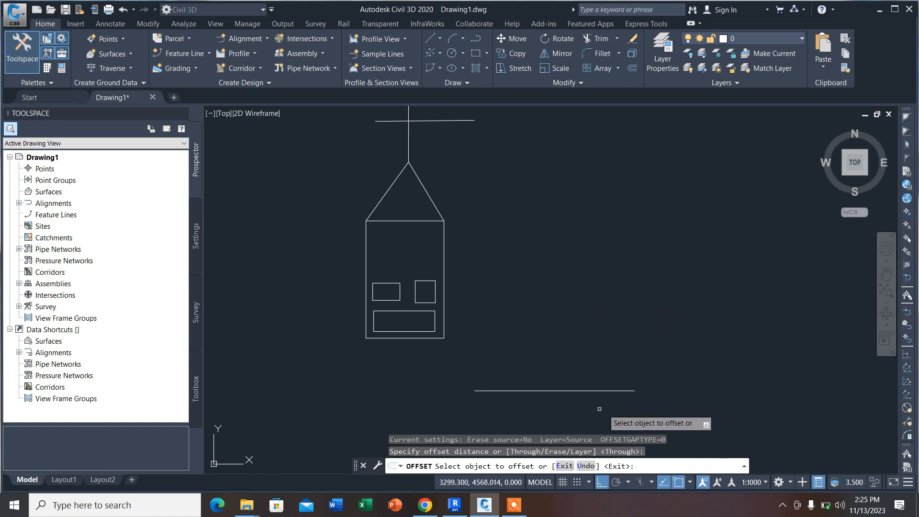
{"action": "left_click", "coordinate": [532, 391]}
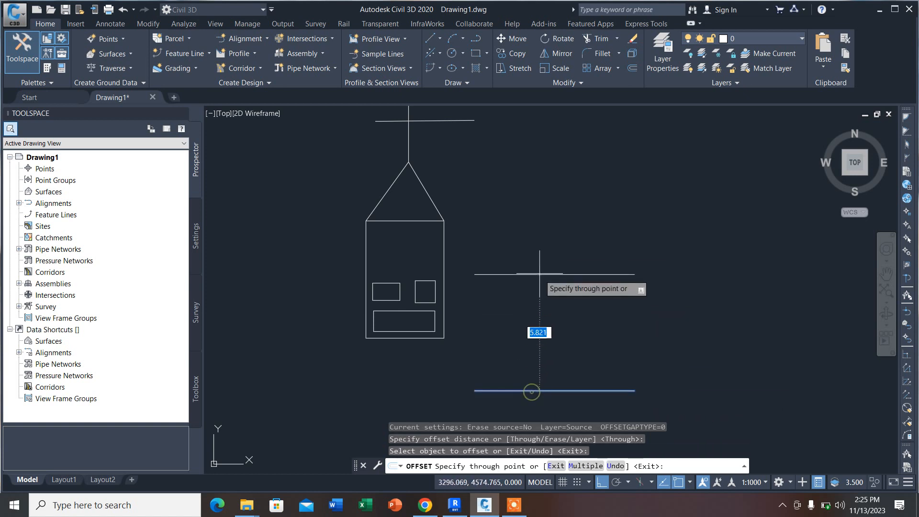
{"action": "left_click", "coordinate": [443, 338]}
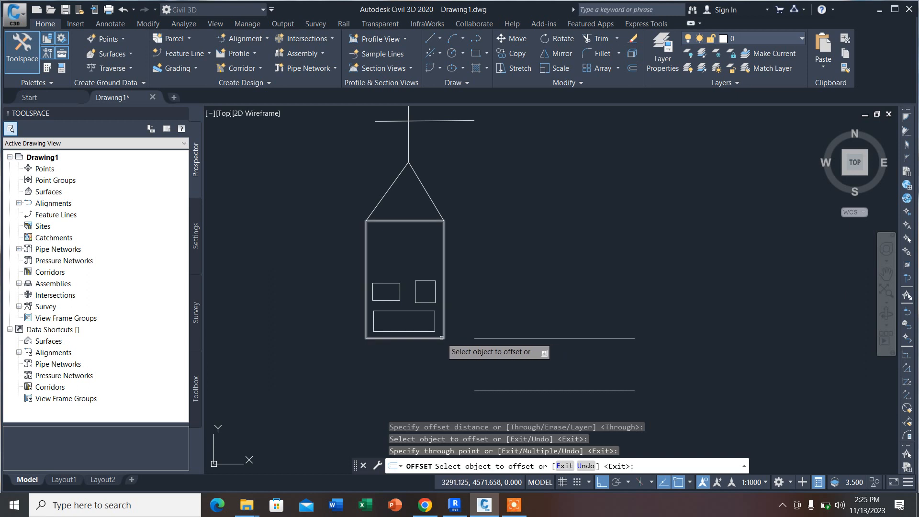
Step: Offset further copies of the line through the lower-right and upper-right corners of the wide inner rectangle
{"action": "left_click", "coordinate": [493, 338]}
{"action": "scroll", "coordinate": [443, 332], "scroll_direction": "up", "scroll_amount": 5}
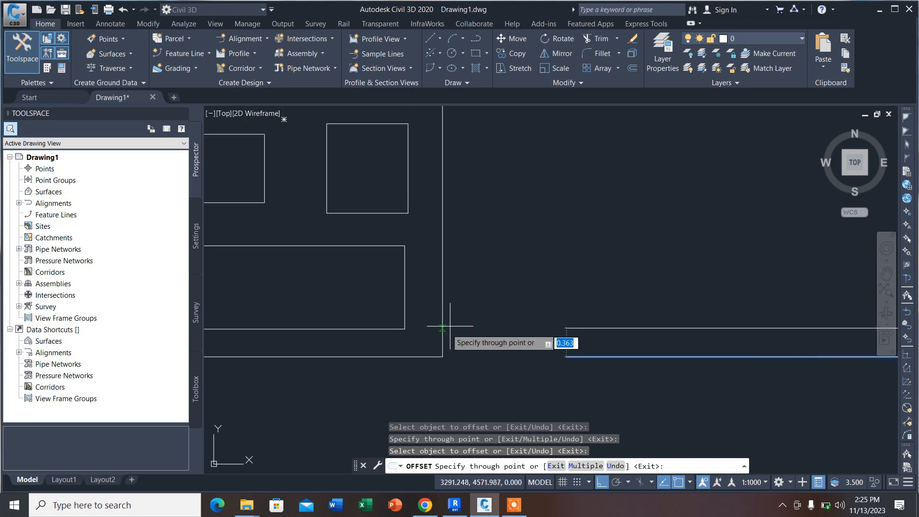
{"action": "left_click", "coordinate": [404, 330]}
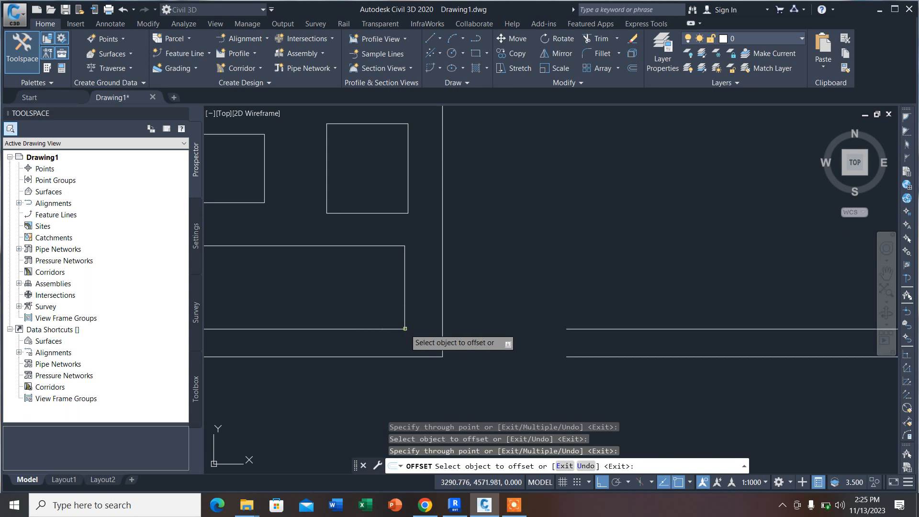
{"action": "left_click", "coordinate": [611, 329]}
{"action": "scroll", "coordinate": [550, 285], "scroll_direction": "down", "scroll_amount": 3}
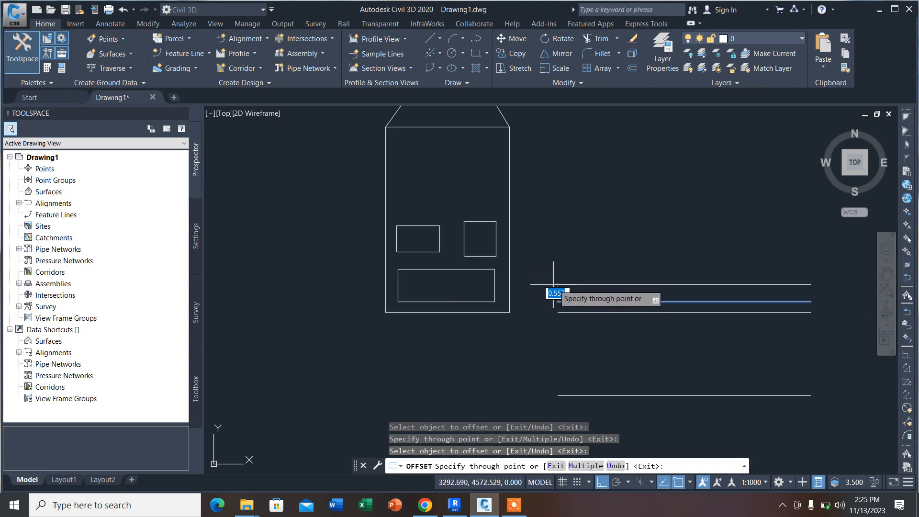
{"action": "left_click", "coordinate": [494, 270]}
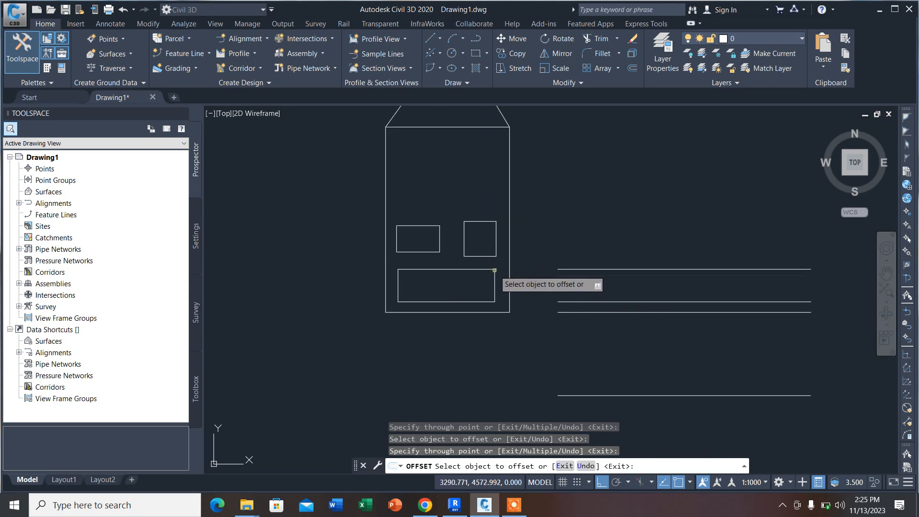
Step: Offset the topmost line through the lower-right and then the upper-right corner of the small right-hand rectangle
{"action": "left_click", "coordinate": [564, 268]}
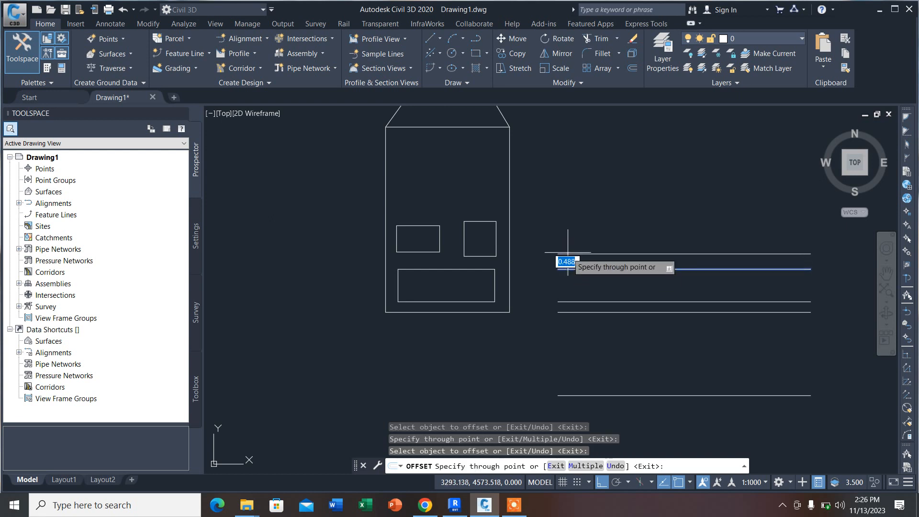
{"action": "left_click", "coordinate": [498, 256]}
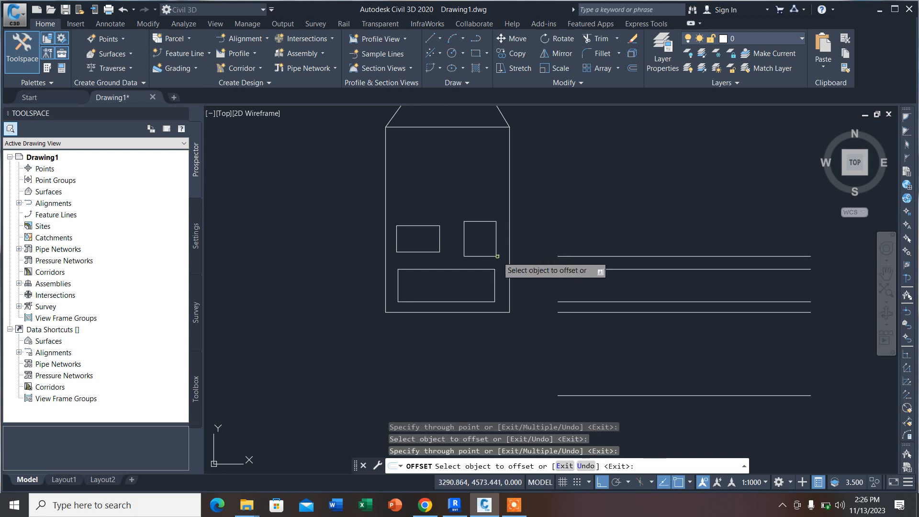
{"action": "left_click", "coordinate": [583, 256]}
{"action": "left_click", "coordinate": [496, 221]}
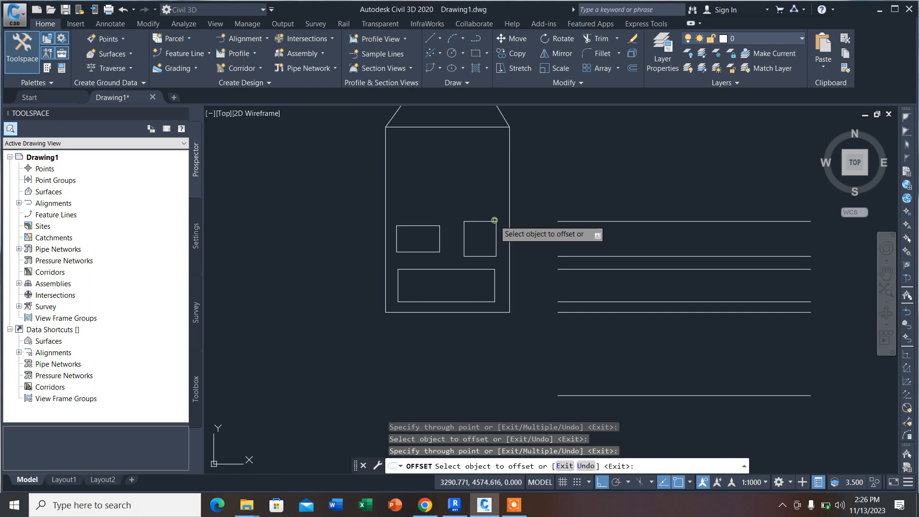
Step: Offset the topmost line through the large rectangle's upper-right corner, and that copy through the roof apex
{"action": "scroll", "coordinate": [593, 272], "scroll_direction": "down", "scroll_amount": 2}
{"action": "middle_click_drag", "start_coordinate": [553, 199], "coordinate": [574, 239]}
{"action": "scroll", "coordinate": [574, 238], "scroll_direction": "up", "scroll_amount": 2}
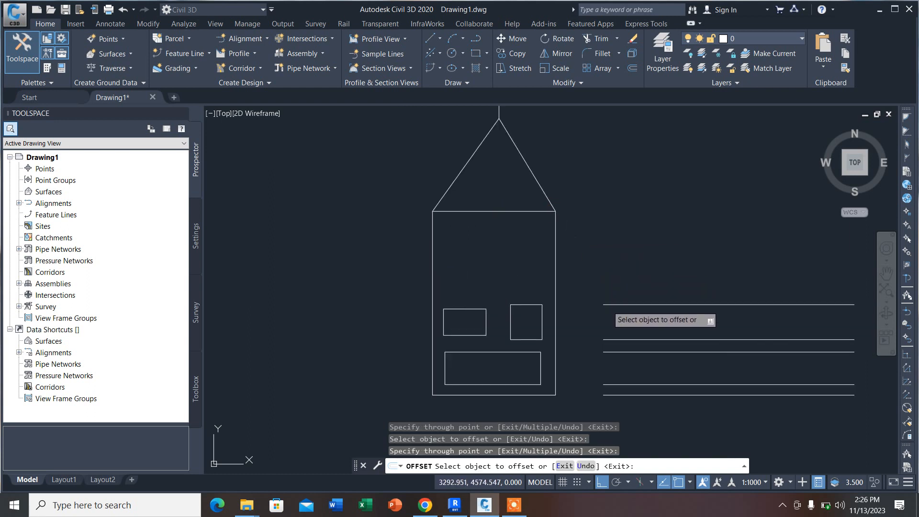
{"action": "left_click", "coordinate": [609, 304]}
{"action": "left_click", "coordinate": [555, 211]}
{"action": "scroll", "coordinate": [594, 270], "scroll_direction": "down", "scroll_amount": 2}
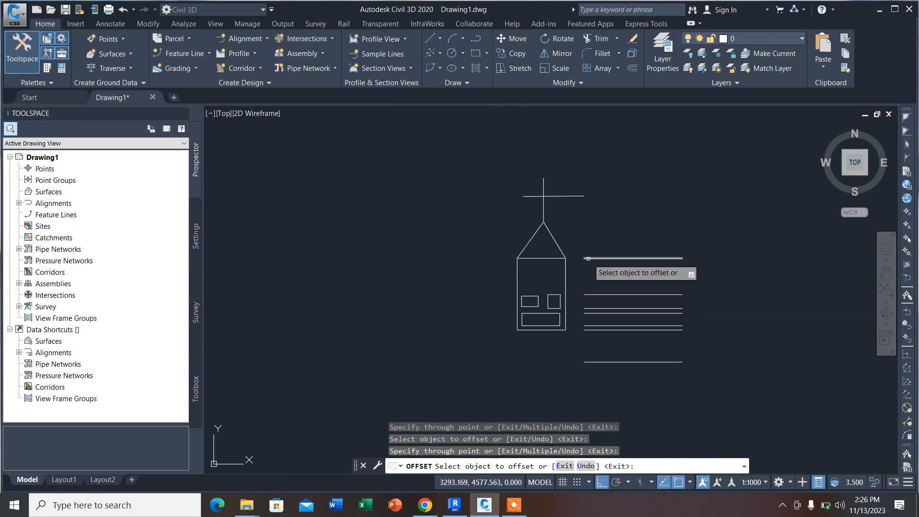
{"action": "scroll", "coordinate": [546, 213], "scroll_direction": "up", "scroll_amount": 2}
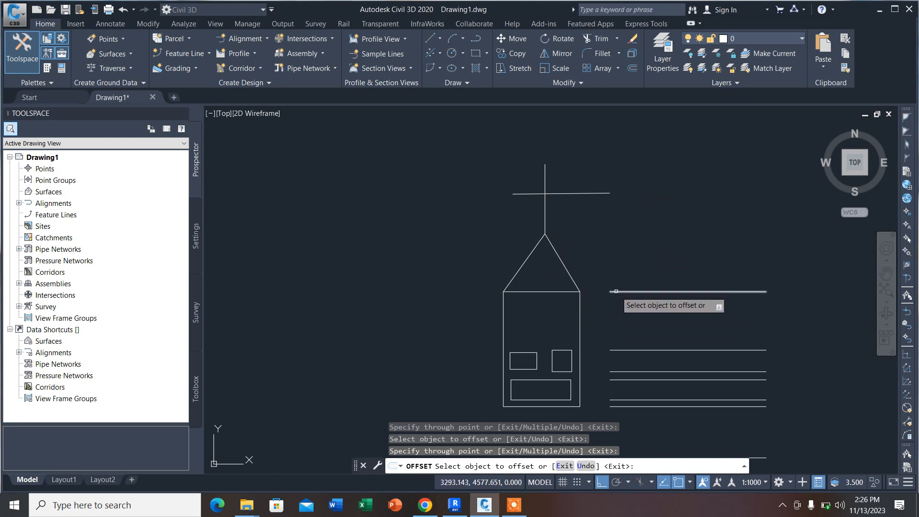
{"action": "left_click", "coordinate": [622, 291]}
{"action": "left_click", "coordinate": [545, 233]}
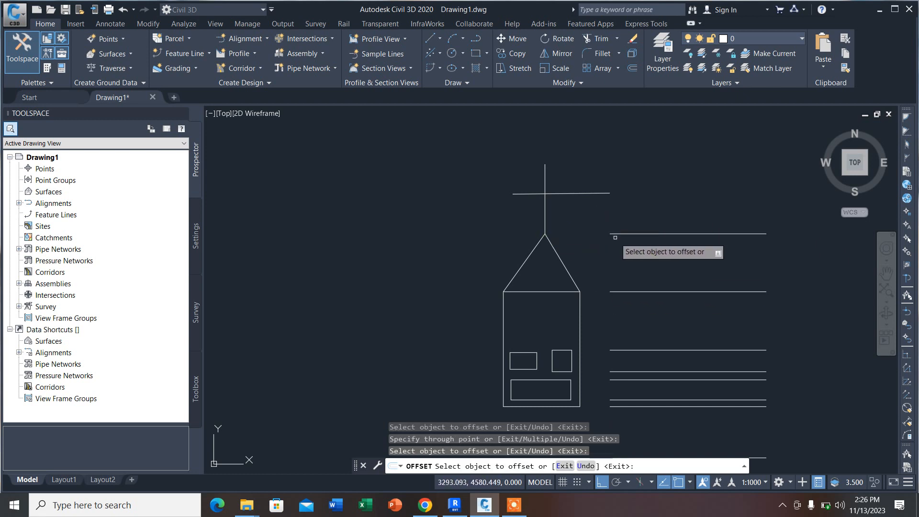
Step: Offset the apex-level line through the crossbar's right end and through the top of the vertical line, and end Offset
{"action": "left_click", "coordinate": [622, 234]}
{"action": "left_click", "coordinate": [609, 192]}
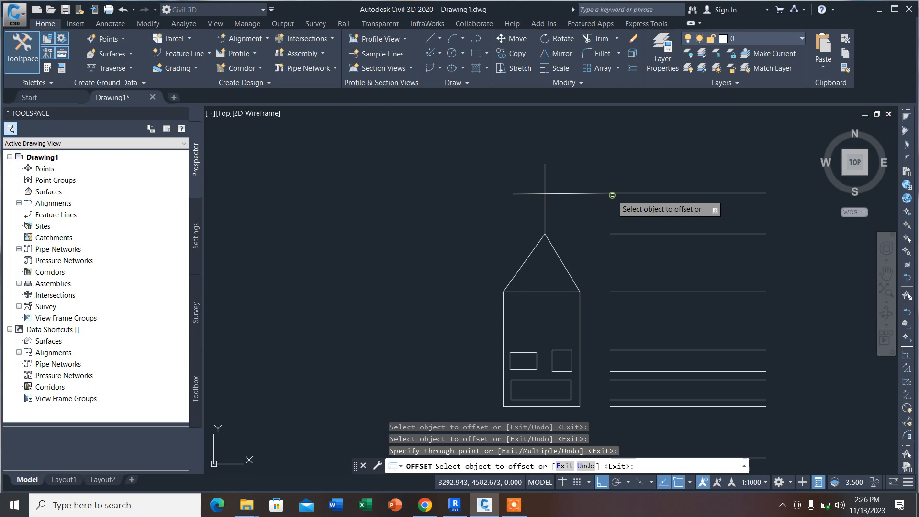
{"action": "left_click", "coordinate": [613, 233]}
{"action": "left_click", "coordinate": [544, 163]}
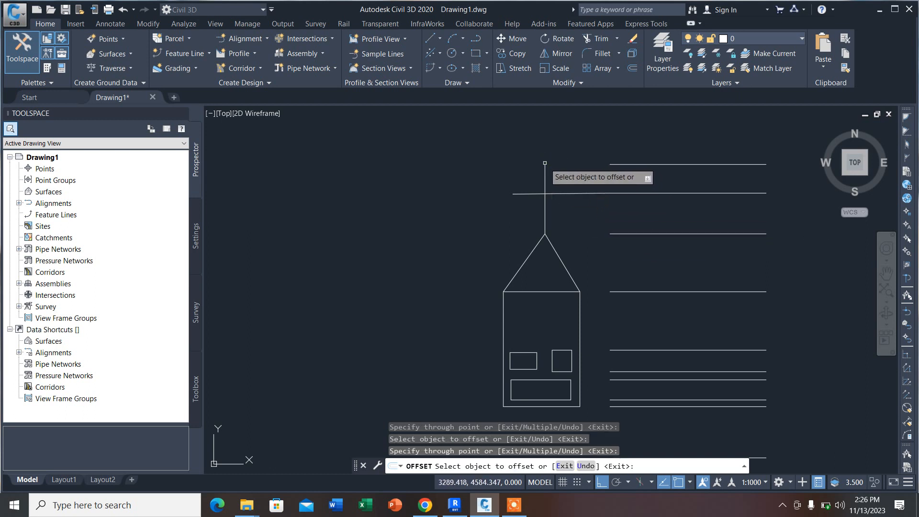
{"action": "scroll", "coordinate": [478, 189], "scroll_direction": "down", "scroll_amount": 4}
{"action": "key", "text": "Escape"}
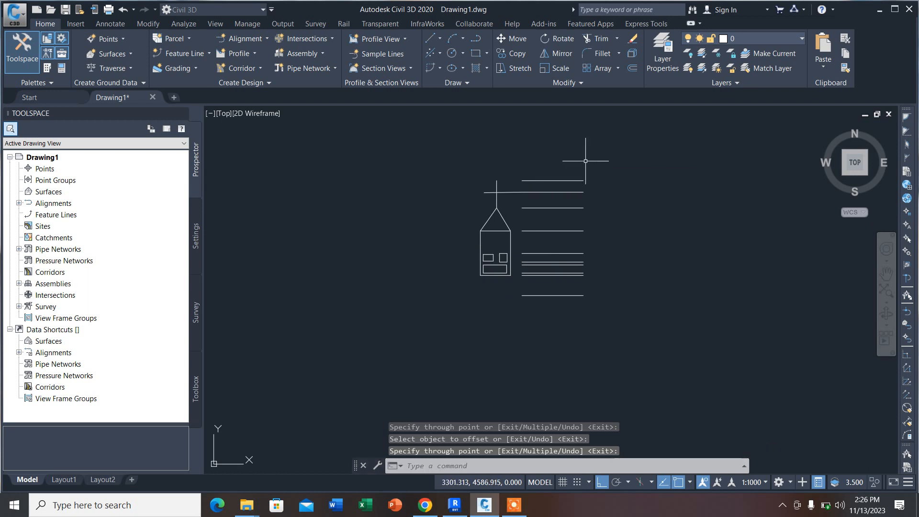
Step: Delete the original horizontal line below the level of the house's base
{"action": "scroll", "coordinate": [587, 173], "scroll_direction": "up", "scroll_amount": 3}
{"action": "scroll", "coordinate": [592, 196], "scroll_direction": "down", "scroll_amount": 2}
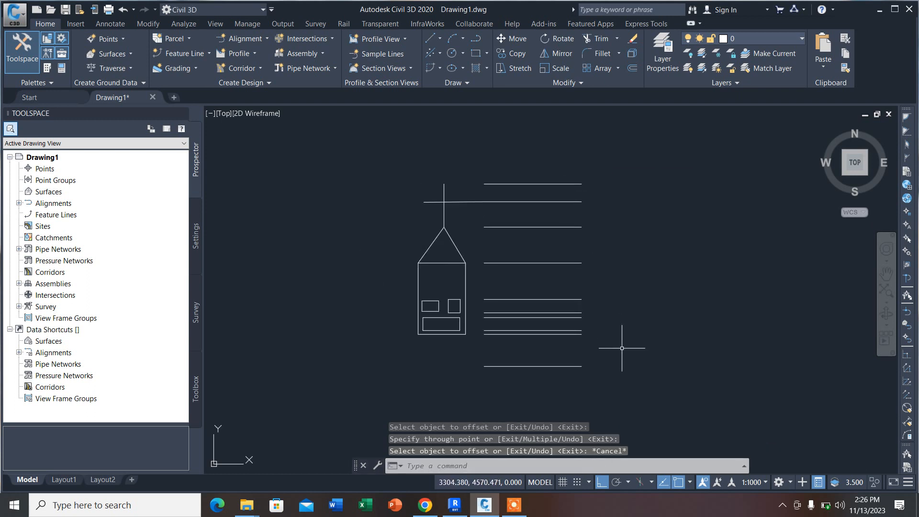
{"action": "left_click", "coordinate": [516, 367]}
{"action": "key", "text": "Delete"}
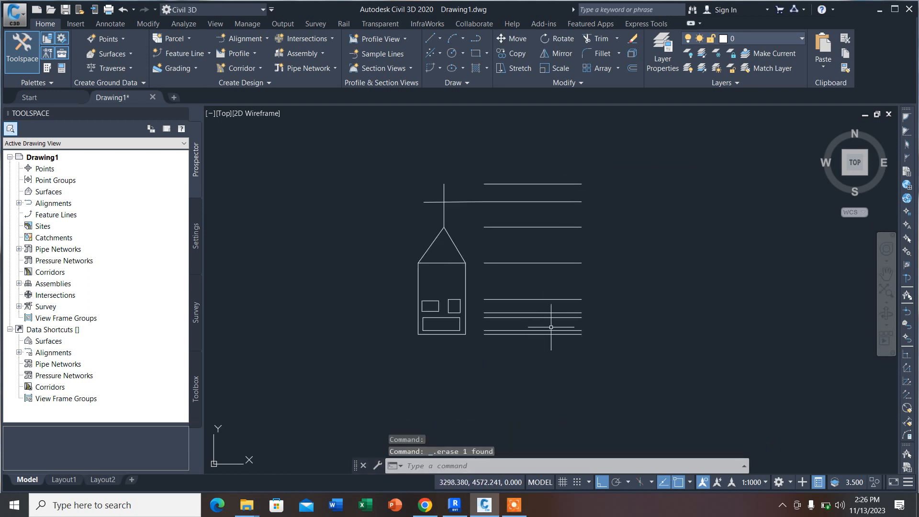
Step: Set the color of the lowest horizontal line, level with the house's base, to Magenta
{"action": "scroll", "coordinate": [550, 326], "scroll_direction": "up", "scroll_amount": 2}
{"action": "left_click", "coordinate": [579, 339]}
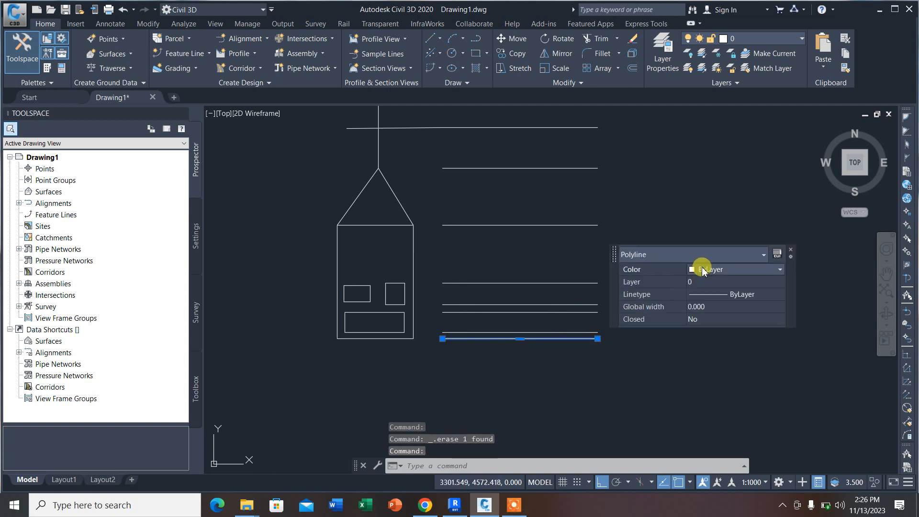
{"action": "left_click", "coordinate": [718, 269]}
{"action": "left_click", "coordinate": [711, 351]}
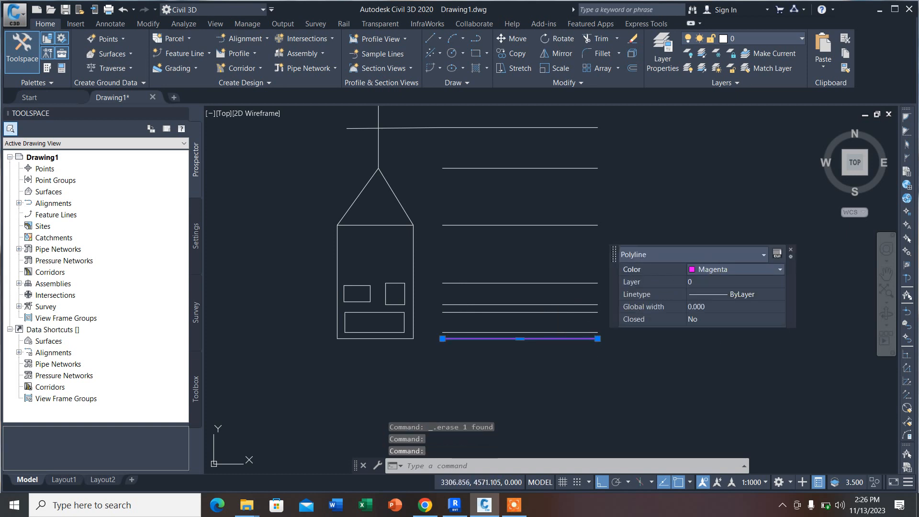
{"action": "key", "text": "Escape"}
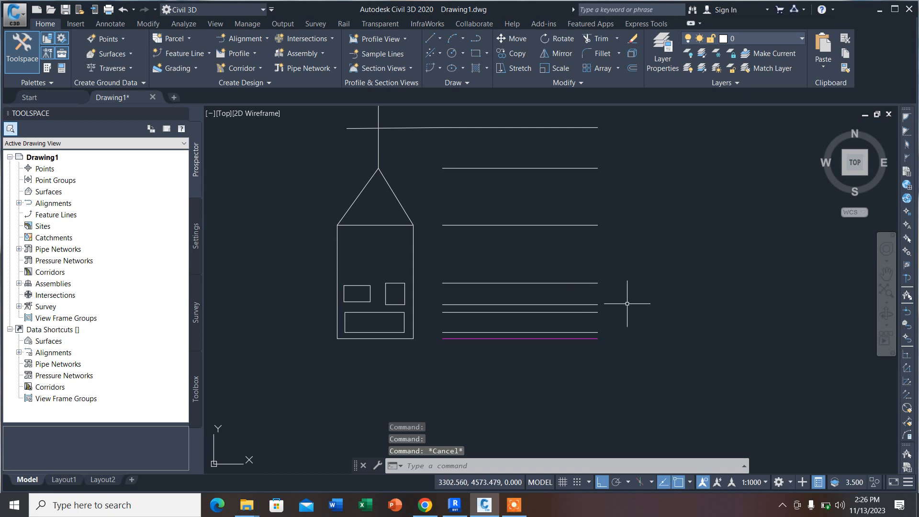
Step: Add the single-line text PAVEMENT at the magenta line's right end, about 0.284 high with a 90-degree rotation
{"action": "type", "text": "TEXT"}
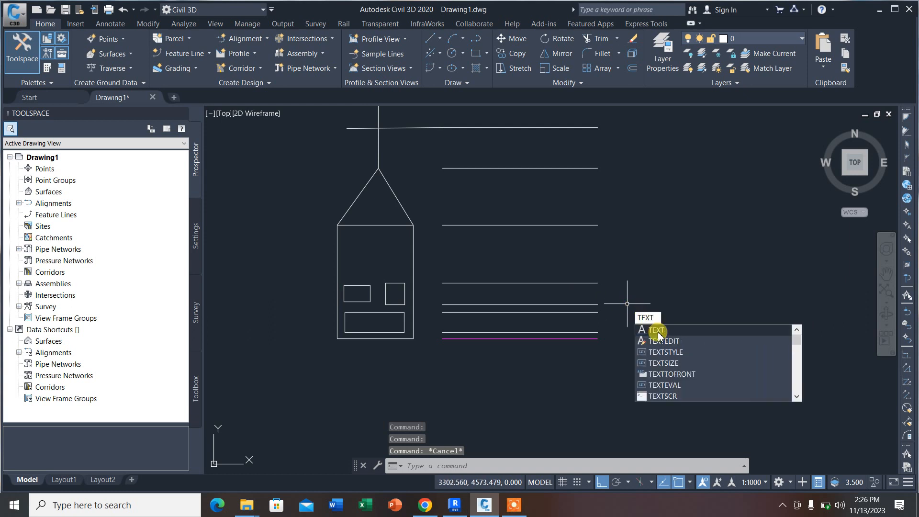
{"action": "left_click", "coordinate": [657, 331]}
{"action": "left_click", "coordinate": [599, 338]}
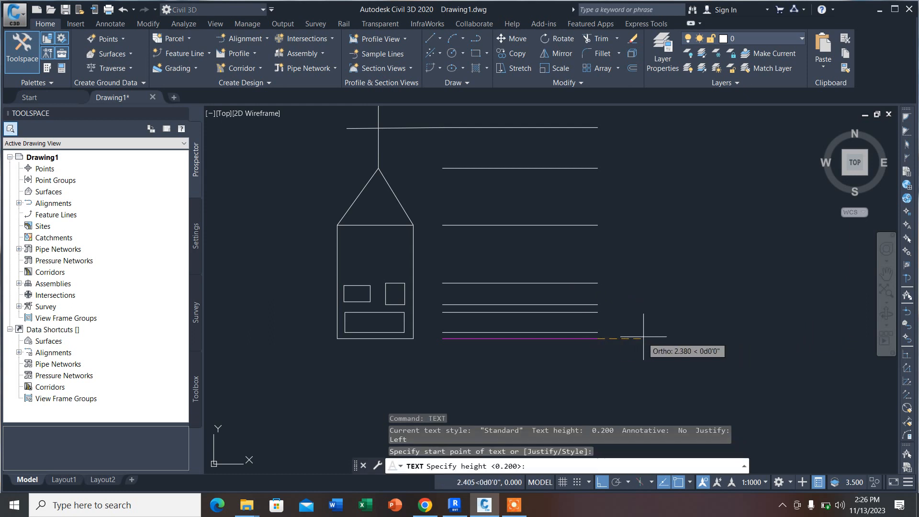
{"action": "scroll", "coordinate": [628, 334], "scroll_direction": "up", "scroll_amount": 5}
{"action": "left_click", "coordinate": [525, 340]}
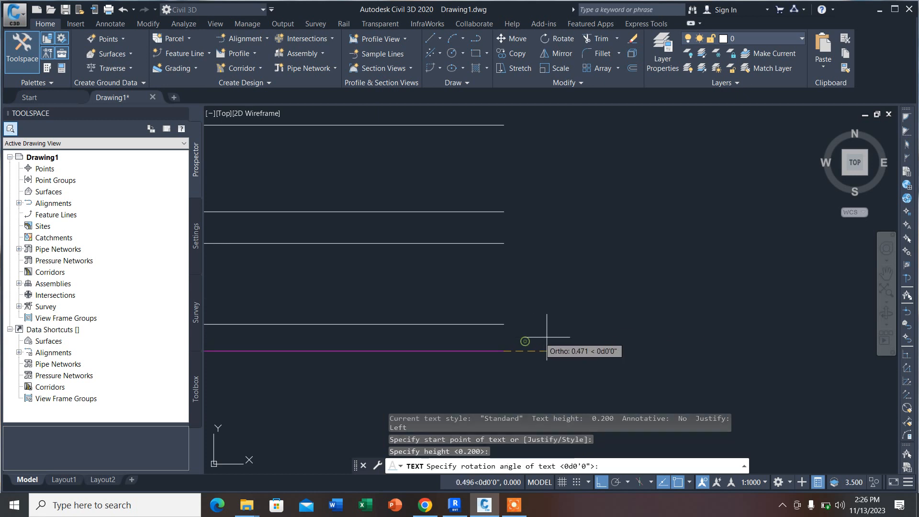
{"action": "left_click", "coordinate": [521, 308]}
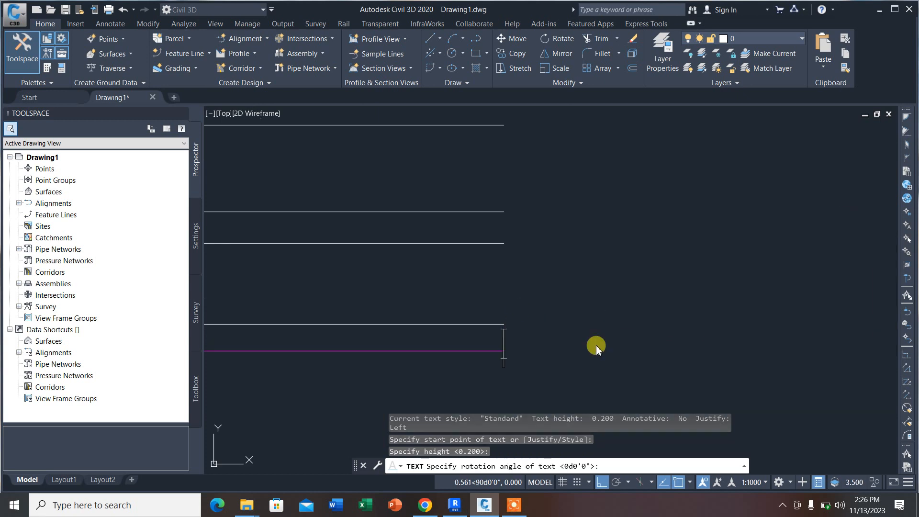
{"action": "type", "text": "PA"}
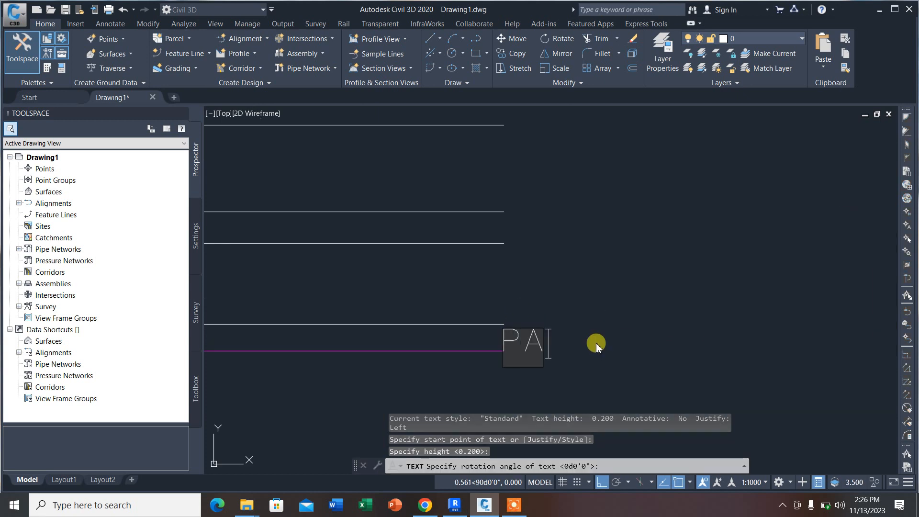
{"action": "type", "text": "VEMENT"}
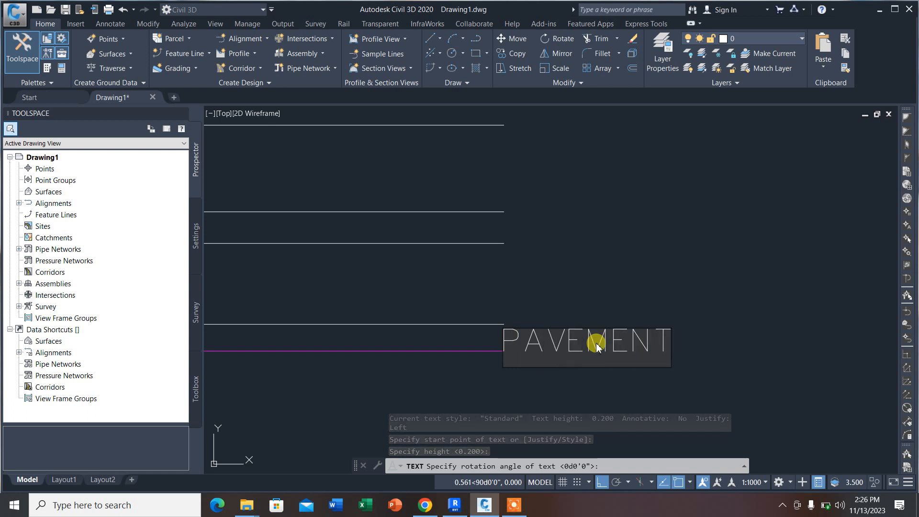
{"action": "left_click", "coordinate": [732, 304]}
{"action": "scroll", "coordinate": [651, 330], "scroll_direction": "down", "scroll_amount": 5}
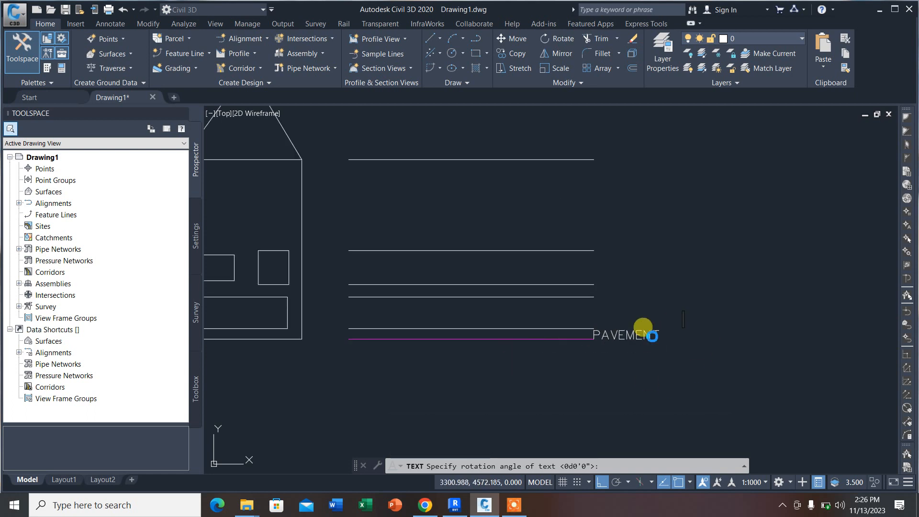
{"action": "key", "text": "Escape"}
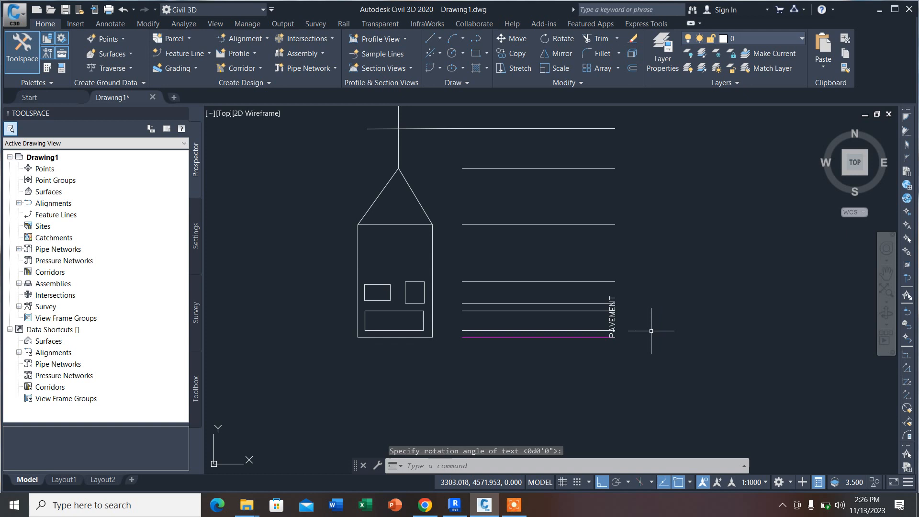
Step: Rotate the vertical PAVEMENT text to roughly horizontal about a point near its middle, with Ortho off
{"action": "left_click", "coordinate": [620, 319]}
{"action": "left_click", "coordinate": [557, 39]}
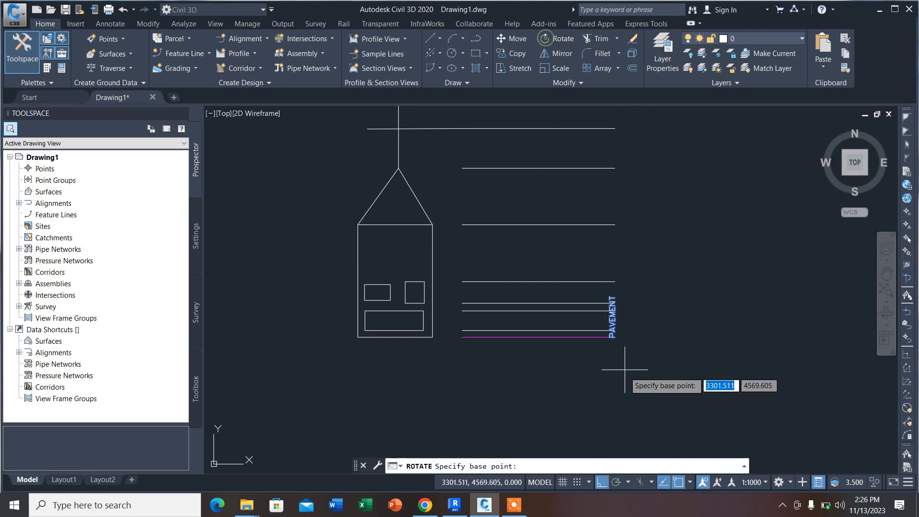
{"action": "left_click", "coordinate": [615, 311]}
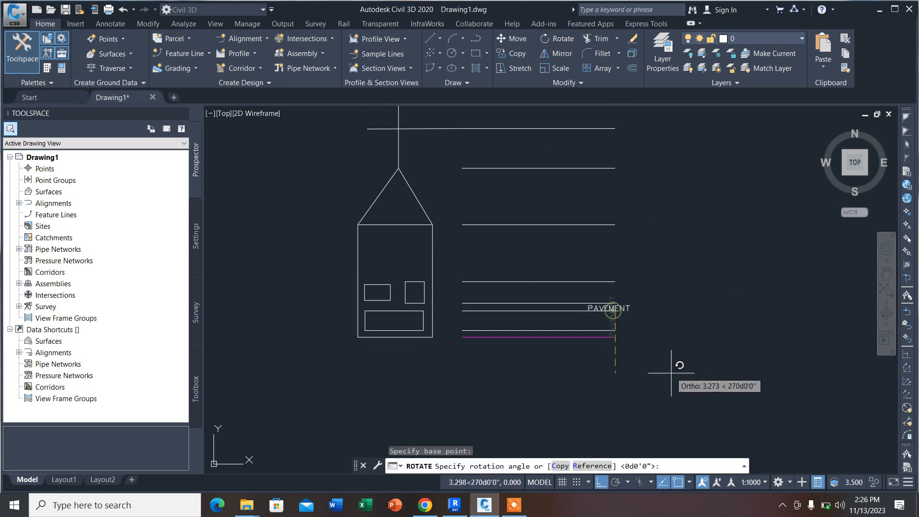
{"action": "left_click", "coordinate": [656, 481]}
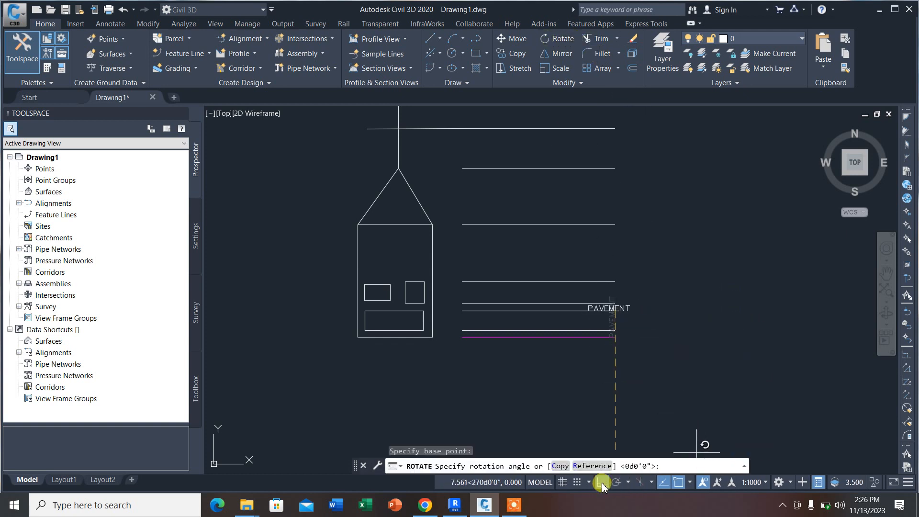
{"action": "left_click", "coordinate": [613, 402]}
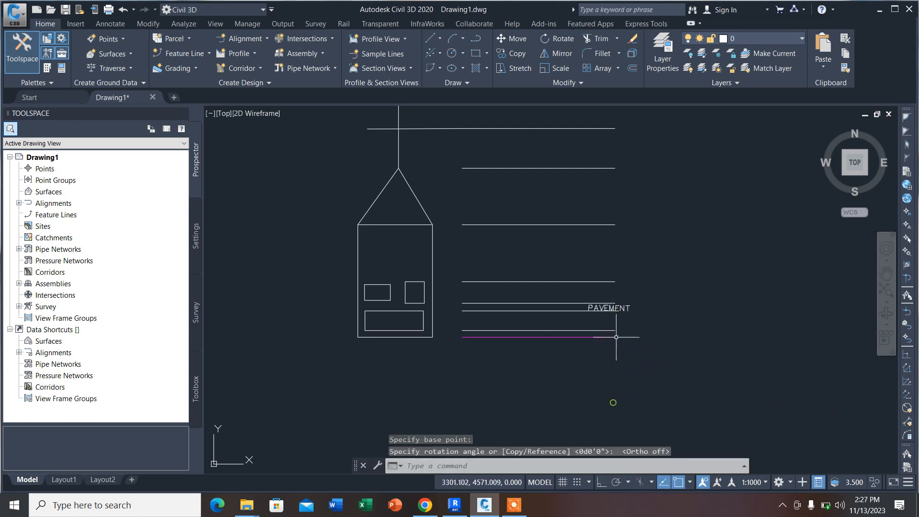
Step: Move the PAVEMENT text so its insertion point sits on the right end of the magenta line
{"action": "left_click", "coordinate": [610, 309]}
{"action": "scroll", "coordinate": [594, 309], "scroll_direction": "up", "scroll_amount": 2}
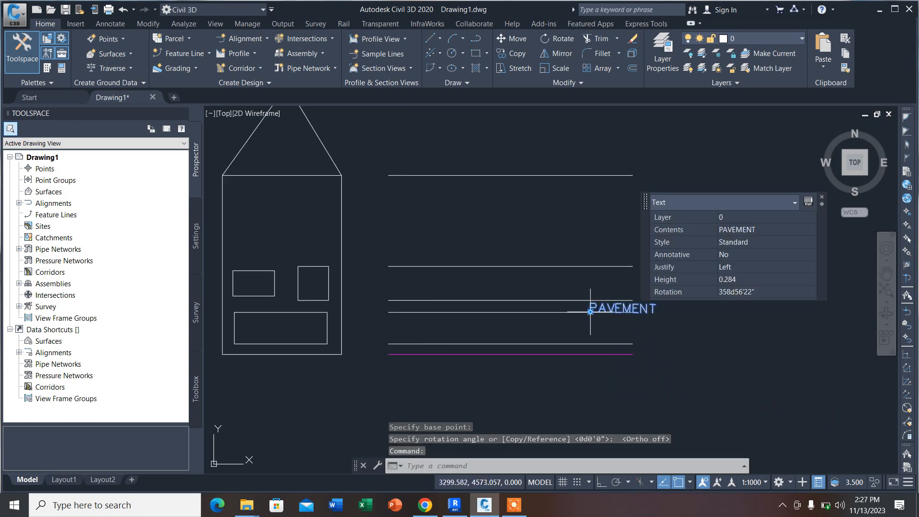
{"action": "left_click", "coordinate": [590, 312]}
{"action": "left_click", "coordinate": [632, 354]}
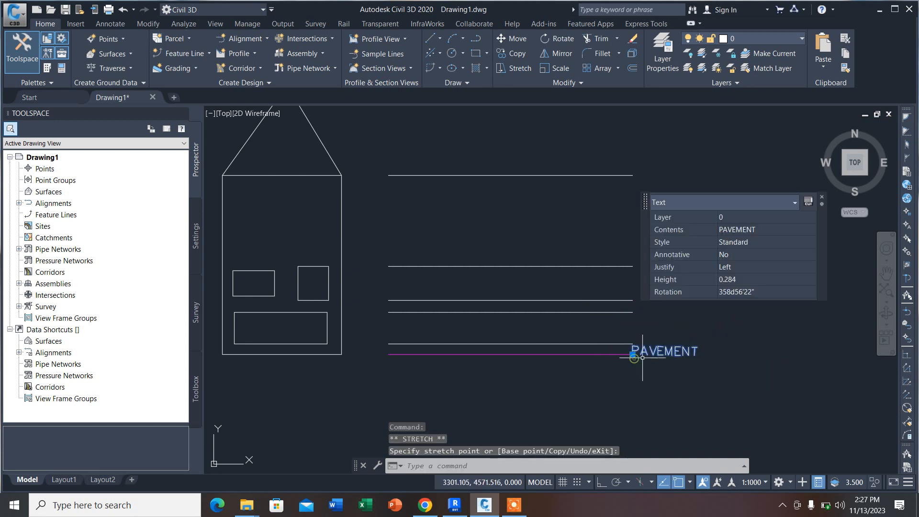
Step: Set the PAVEMENT text's height to 0.020 and clear the selection
{"action": "scroll", "coordinate": [632, 344], "scroll_direction": "up", "scroll_amount": 2}
{"action": "left_click", "coordinate": [749, 280]}
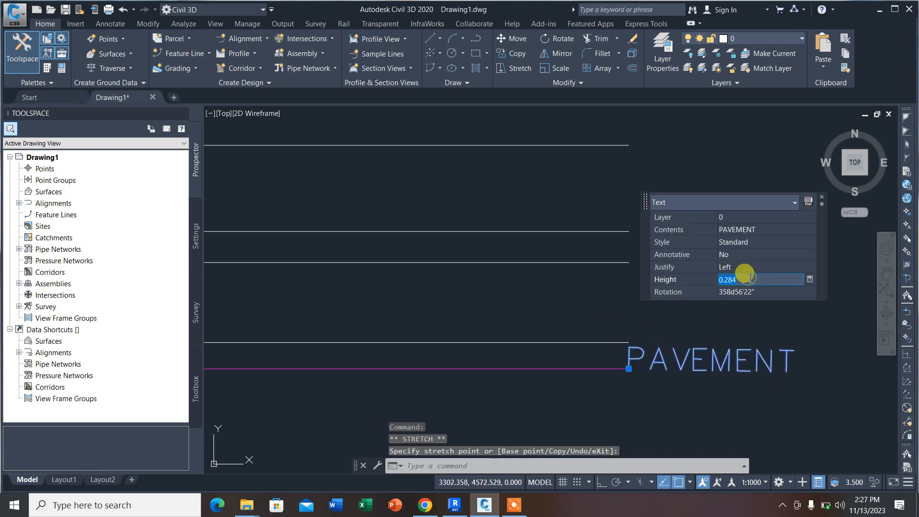
{"action": "key", "text": "Tab"}
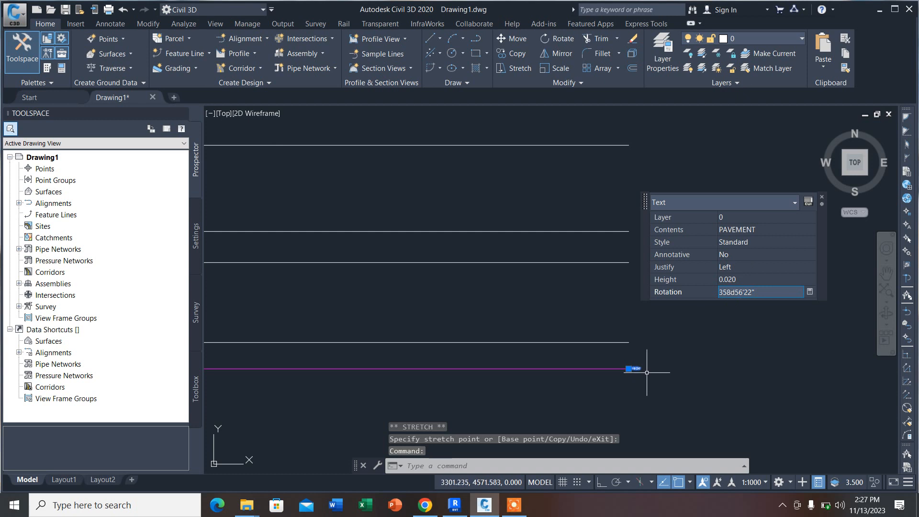
{"action": "key", "text": "Escape"}
Step: Copy the PAVEMENT text to the right end of the line level with the small right-hand rectangle's bottom edge
{"action": "scroll", "coordinate": [641, 371], "scroll_direction": "up", "scroll_amount": 5}
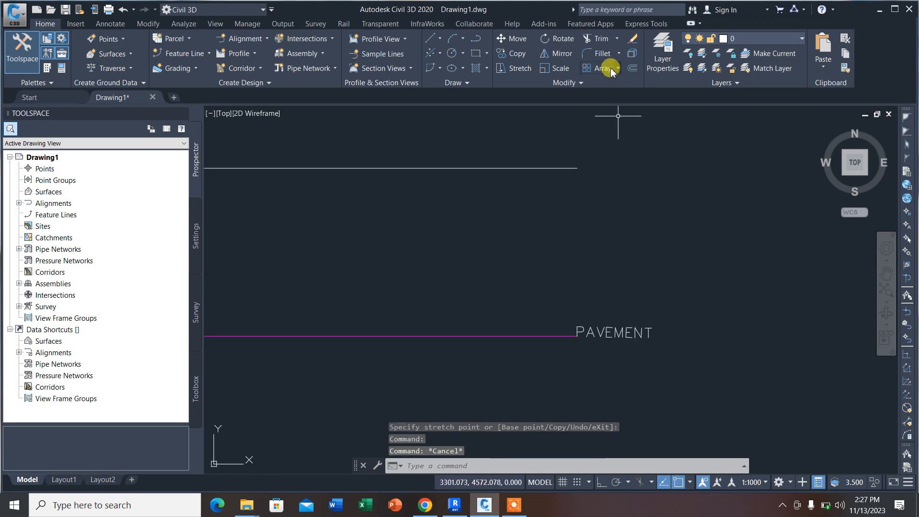
{"action": "left_click", "coordinate": [530, 56]}
{"action": "left_click", "coordinate": [630, 330]}
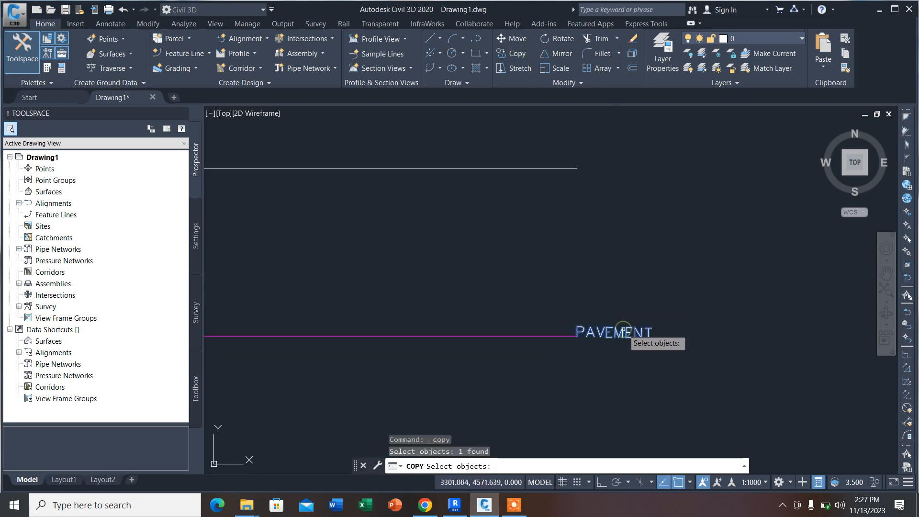
{"action": "key", "text": "Return"}
{"action": "left_click", "coordinate": [598, 335]}
{"action": "scroll", "coordinate": [648, 287], "scroll_direction": "down", "scroll_amount": 5}
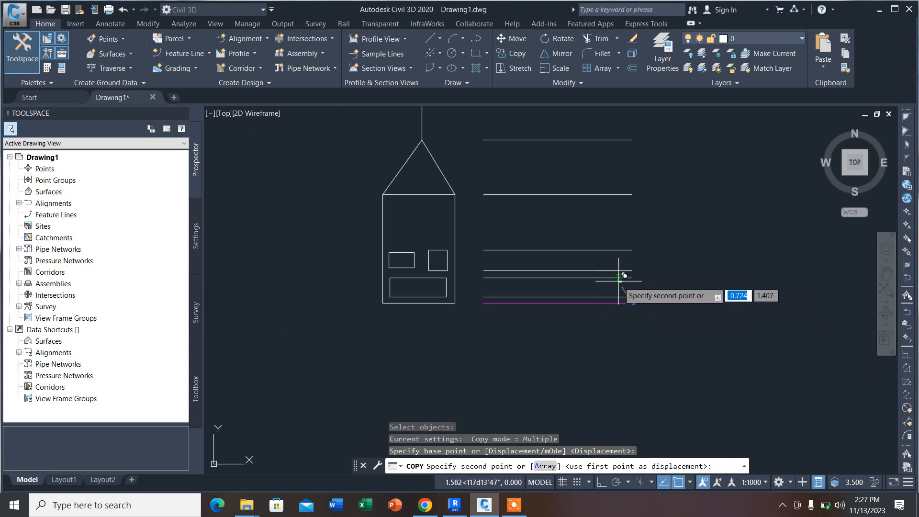
{"action": "scroll", "coordinate": [468, 289], "scroll_direction": "up", "scroll_amount": 3}
{"action": "scroll", "coordinate": [481, 246], "scroll_direction": "down", "scroll_amount": 2}
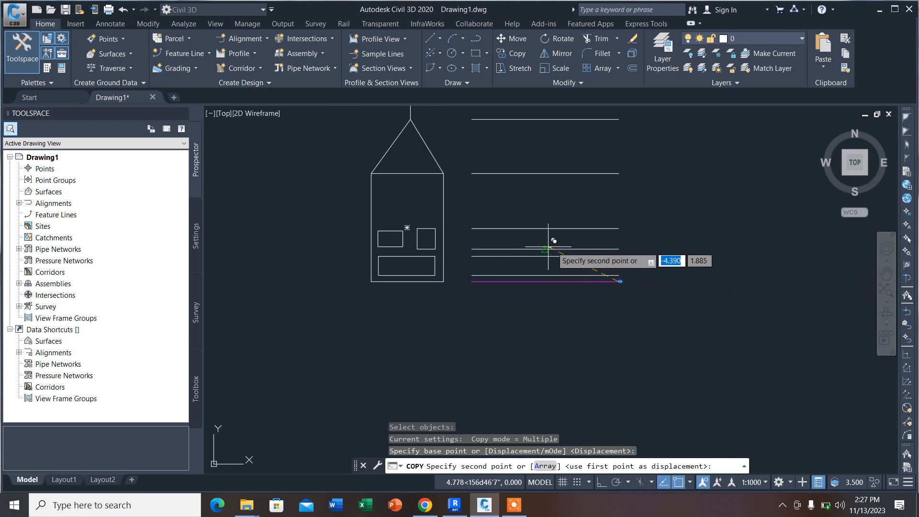
{"action": "scroll", "coordinate": [634, 246], "scroll_direction": "up", "scroll_amount": 5}
{"action": "scroll", "coordinate": [634, 246], "scroll_direction": "up", "scroll_amount": 3}
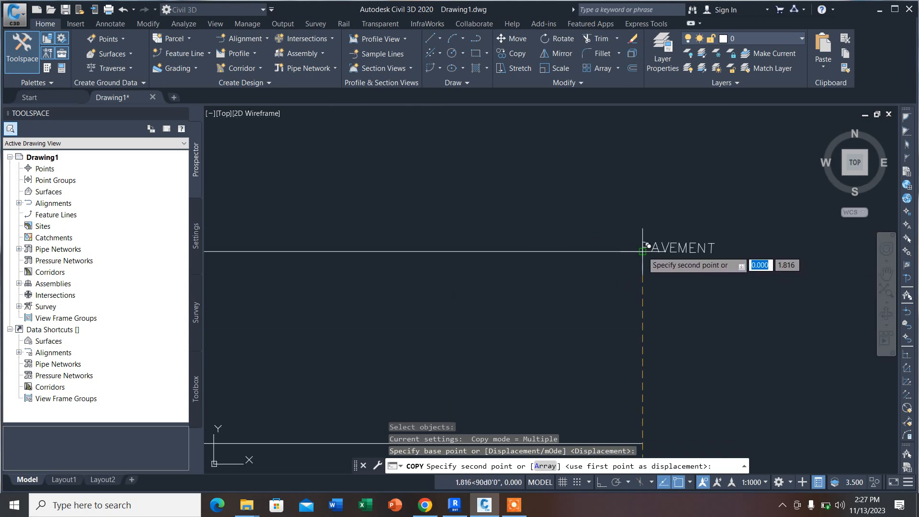
{"action": "left_click", "coordinate": [643, 251]}
{"action": "key", "text": "Escape"}
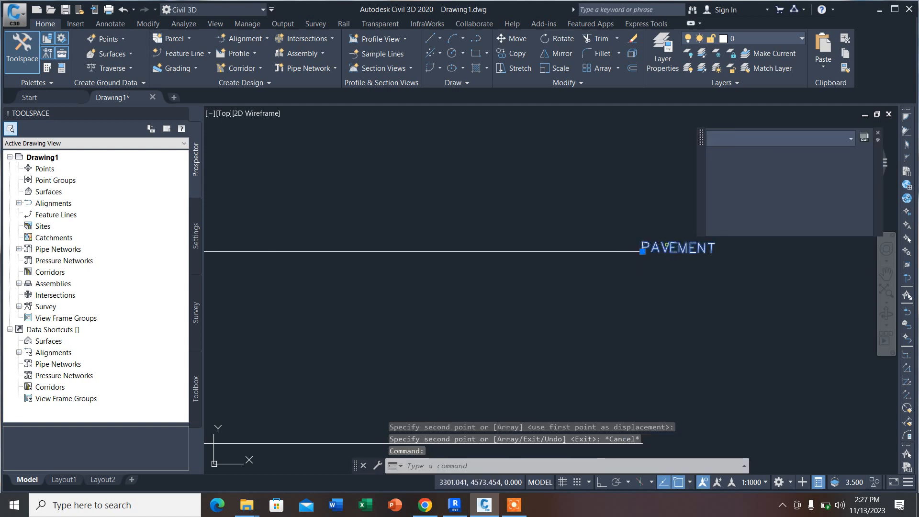
Step: Change the copied label's text to BOTTOM OF WINDOW and end text editing
{"action": "double_click", "coordinate": [652, 256]}
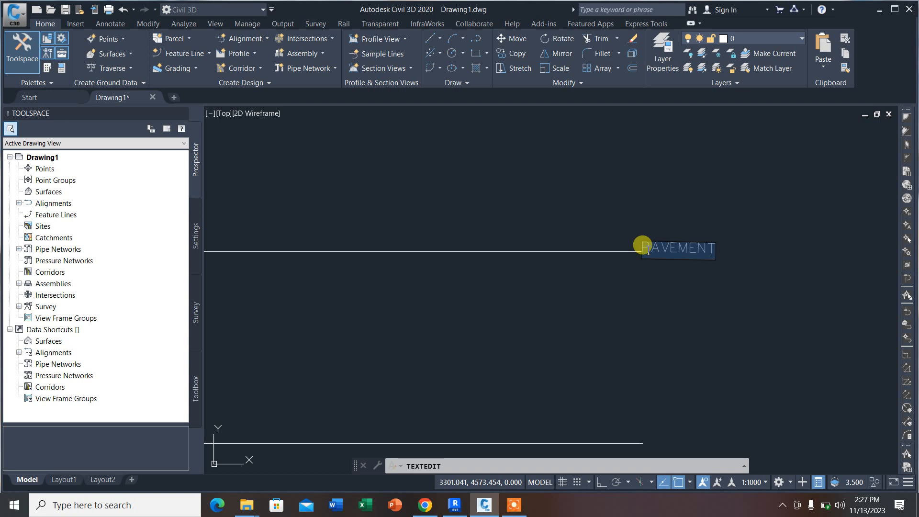
{"action": "type", "text": "BOTTOM OF WINDOW"}
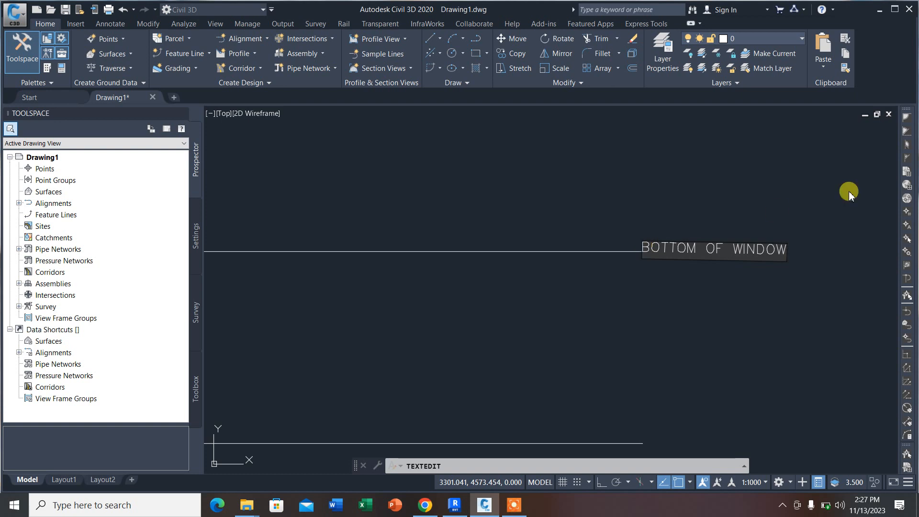
{"action": "left_click", "coordinate": [848, 191]}
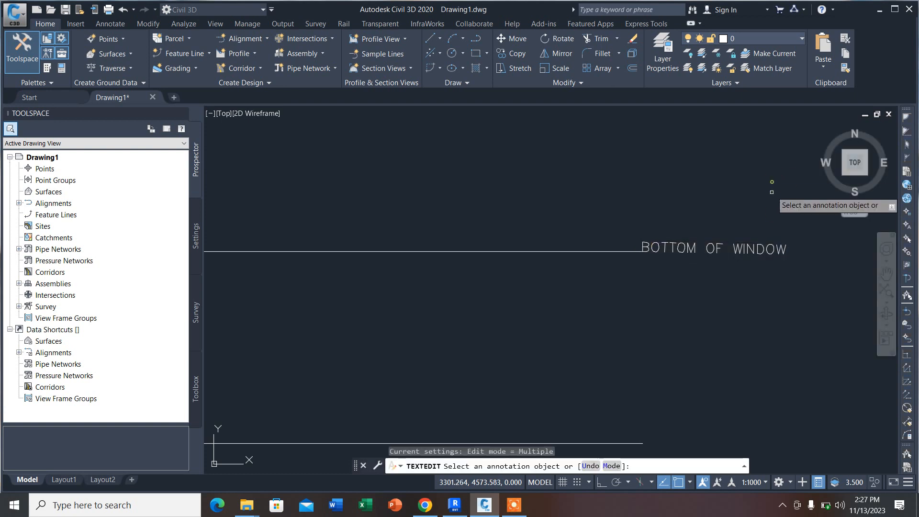
{"action": "scroll", "coordinate": [667, 240], "scroll_direction": "down", "scroll_amount": 4}
{"action": "key", "text": "Escape"}
{"action": "scroll", "coordinate": [567, 227], "scroll_direction": "down", "scroll_amount": 4}
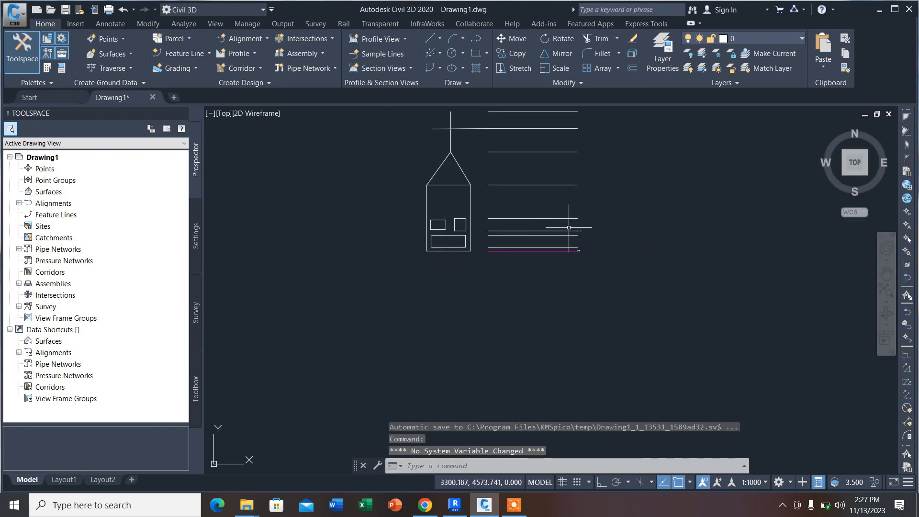
{"action": "scroll", "coordinate": [560, 232], "scroll_direction": "up", "scroll_amount": 2}
{"action": "scroll", "coordinate": [384, 281], "scroll_direction": "down", "scroll_amount": 2}
{"action": "scroll", "coordinate": [383, 232], "scroll_direction": "up", "scroll_amount": 2}
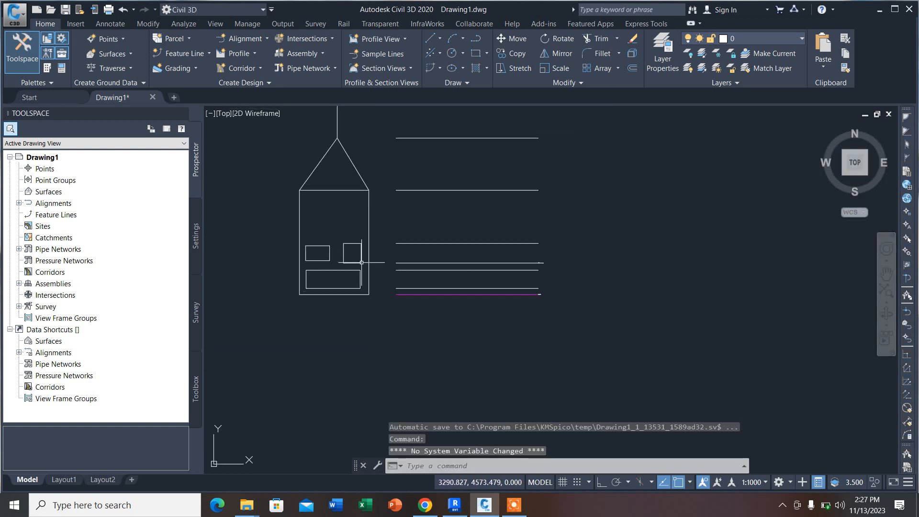
{"action": "left_click", "coordinate": [374, 222]}
{"action": "left_click", "coordinate": [267, 222]}
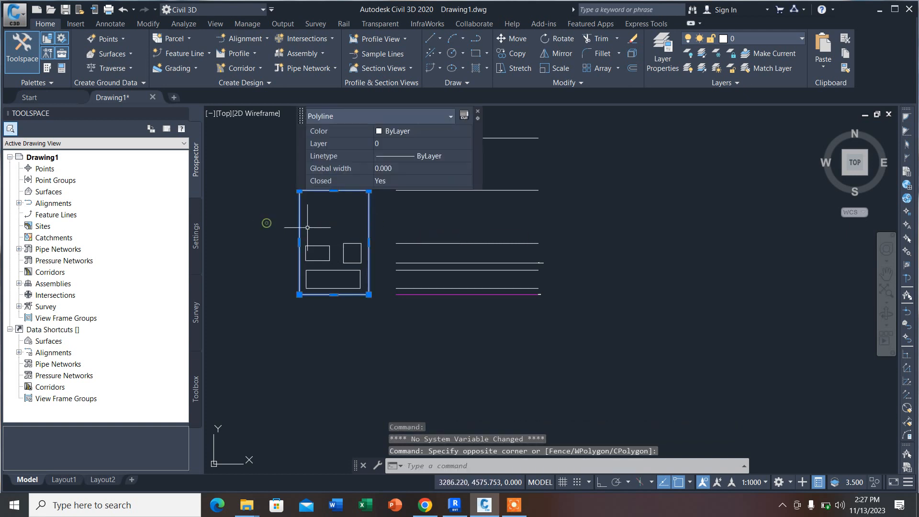
{"action": "scroll", "coordinate": [377, 259], "scroll_direction": "up", "scroll_amount": 4}
{"action": "key", "text": "Escape"}
Step: Extend the two horizontal lines level with the small right-hand rectangle's bottom and top edges to that rectangle
{"action": "left_click", "coordinate": [342, 259]}
{"action": "left_click", "coordinate": [315, 245]}
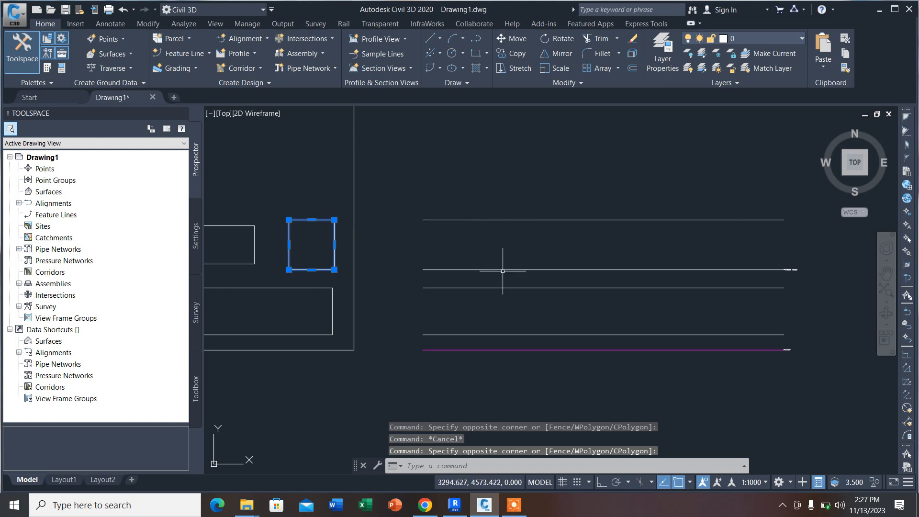
{"action": "scroll", "coordinate": [605, 231], "scroll_direction": "down", "scroll_amount": 2}
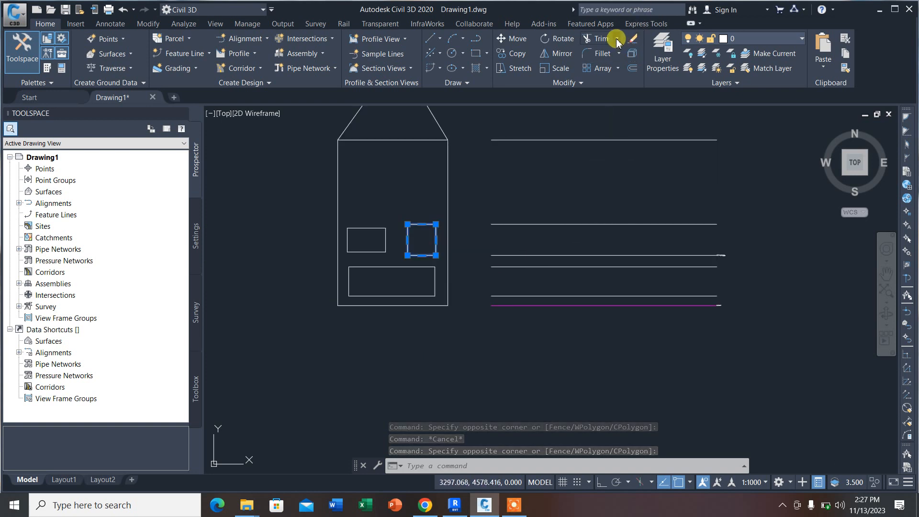
{"action": "left_click", "coordinate": [617, 39]}
{"action": "left_click", "coordinate": [604, 79]}
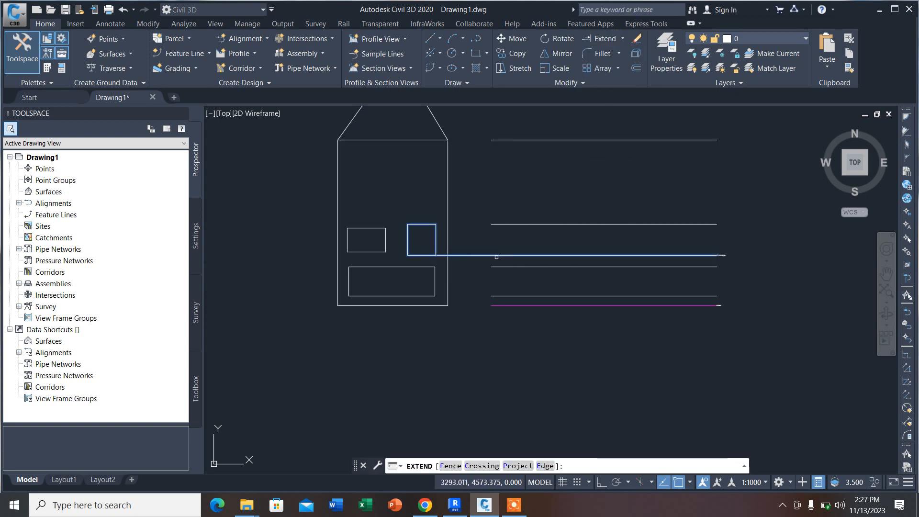
{"action": "left_click", "coordinate": [550, 255]}
{"action": "left_click", "coordinate": [569, 223]}
{"action": "scroll", "coordinate": [602, 217], "scroll_direction": "down", "scroll_amount": 3}
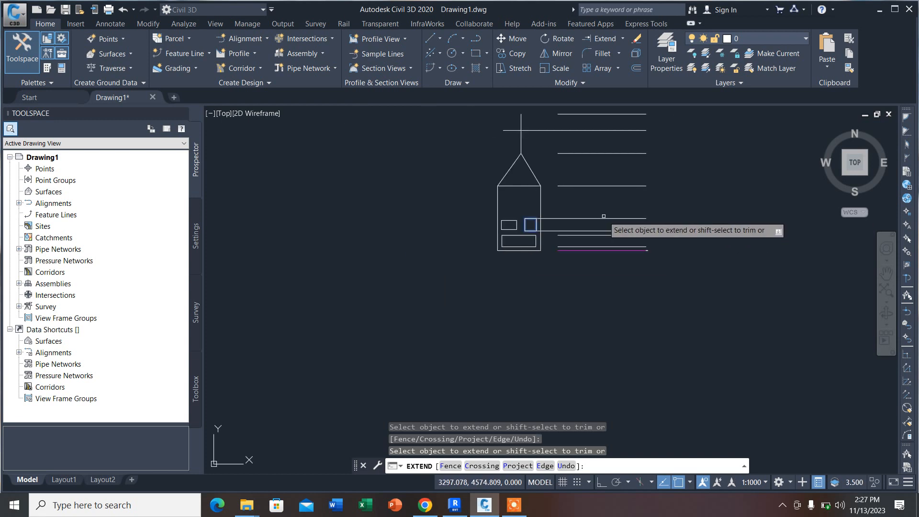
Step: End the Extend command and draw a rectangular frame around the house and its horizontal level lines
{"action": "scroll", "coordinate": [604, 216], "scroll_direction": "down", "scroll_amount": 2}
{"action": "key", "text": "Escape"}
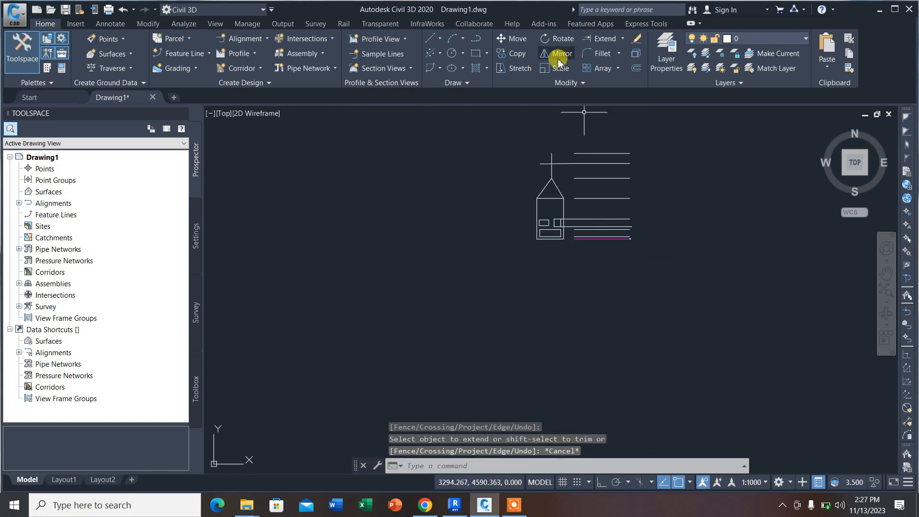
{"action": "left_click", "coordinate": [475, 53]}
{"action": "left_click", "coordinate": [483, 140]}
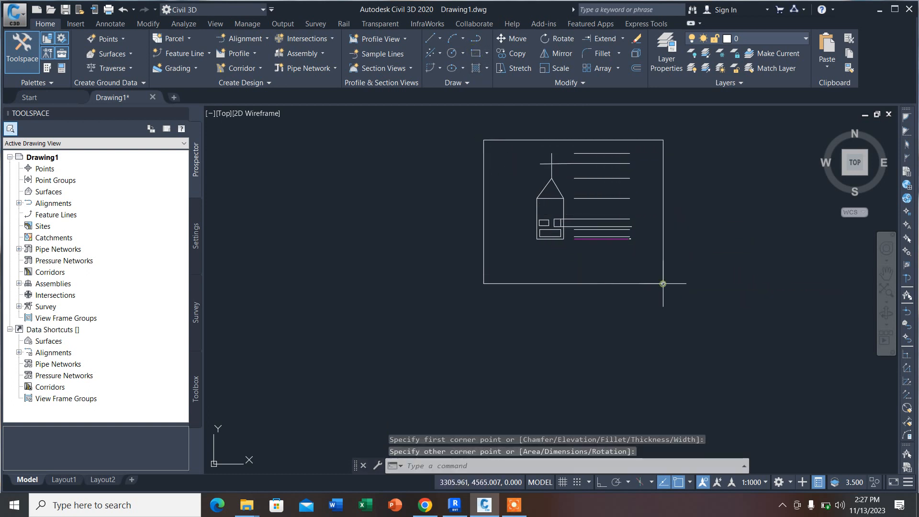
{"action": "scroll", "coordinate": [462, 289], "scroll_direction": "down", "scroll_amount": 6}
{"action": "scroll", "coordinate": [519, 281], "scroll_direction": "up", "scroll_amount": 8}
{"action": "scroll", "coordinate": [517, 288], "scroll_direction": "down", "scroll_amount": 6}
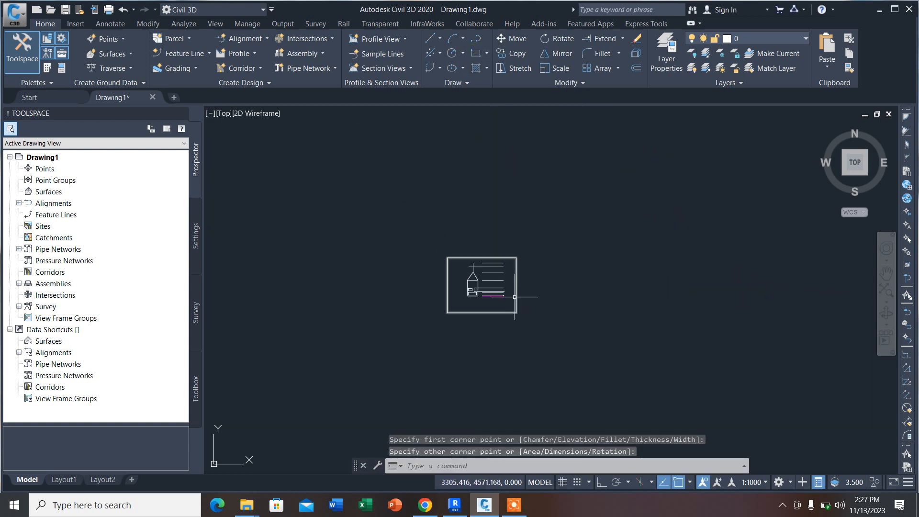
{"action": "scroll", "coordinate": [513, 298], "scroll_direction": "up", "scroll_amount": 4}
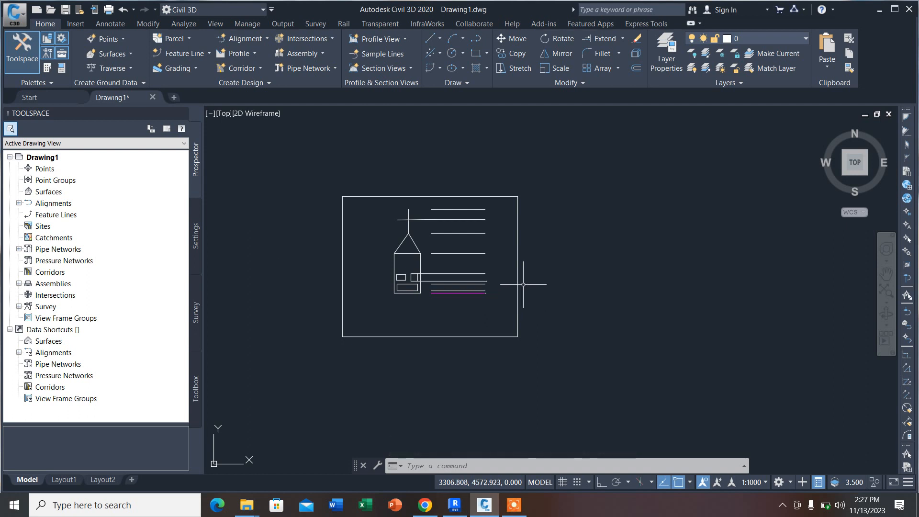
{"action": "scroll", "coordinate": [483, 299], "scroll_direction": "up", "scroll_amount": 6}
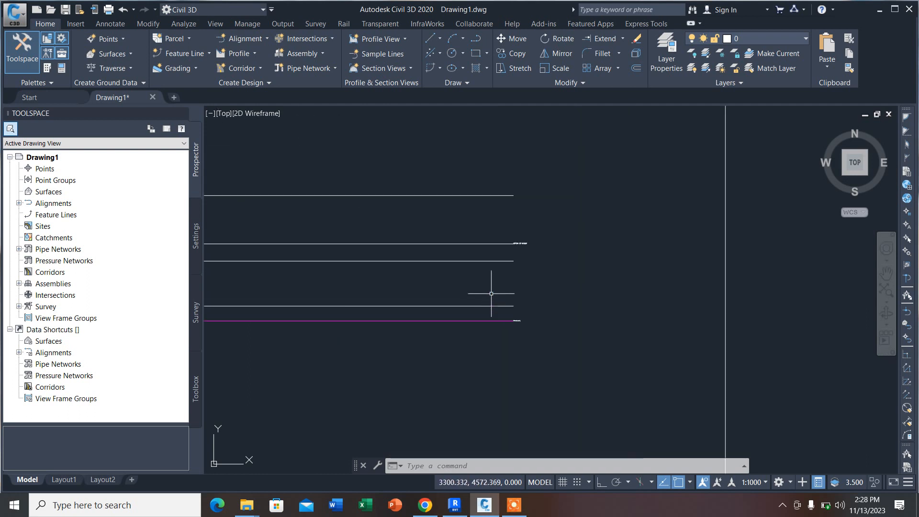
Step: Move the PAVEMENT text from the end of the magenta line to above the rectangular frame
{"action": "left_click", "coordinate": [552, 373]}
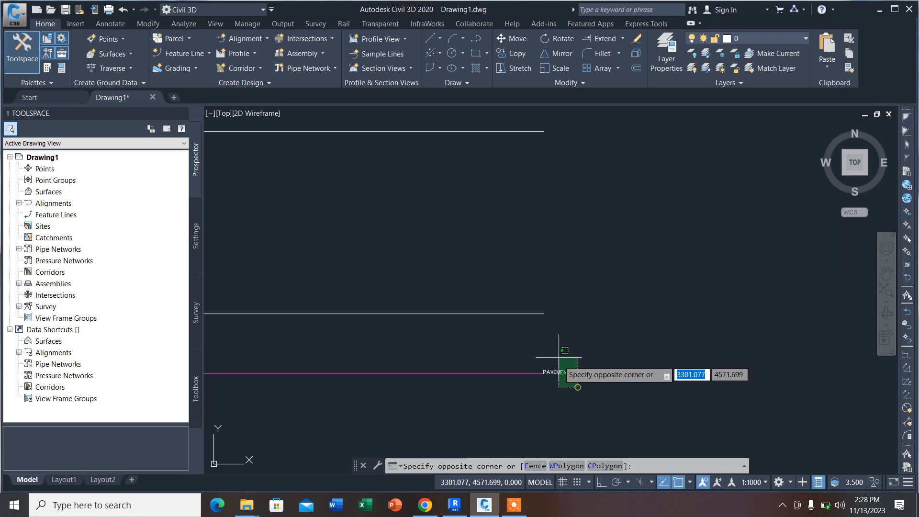
{"action": "left_click", "coordinate": [509, 39]}
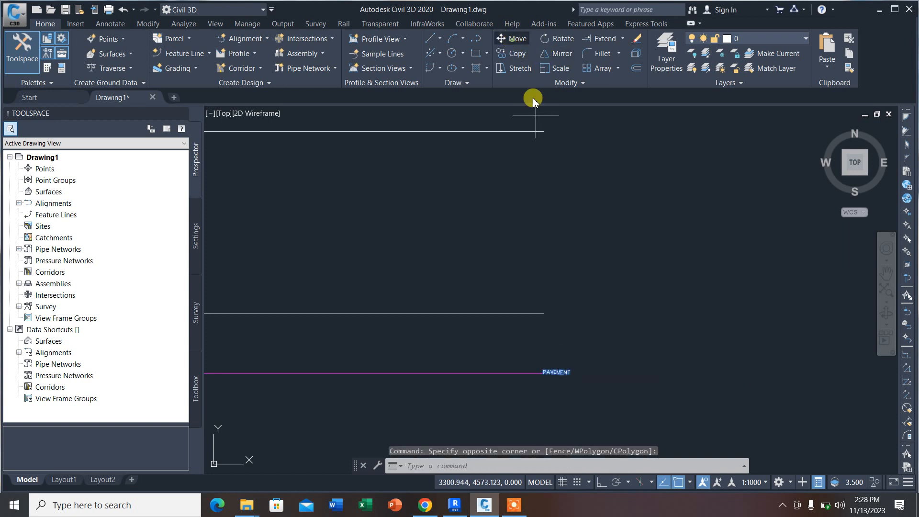
{"action": "left_click", "coordinate": [555, 373]}
{"action": "scroll", "coordinate": [559, 363], "scroll_direction": "down", "scroll_amount": 2}
{"action": "scroll", "coordinate": [460, 196], "scroll_direction": "down", "scroll_amount": 2}
{"action": "scroll", "coordinate": [447, 194], "scroll_direction": "up", "scroll_amount": 5}
{"action": "key", "text": "Escape"}
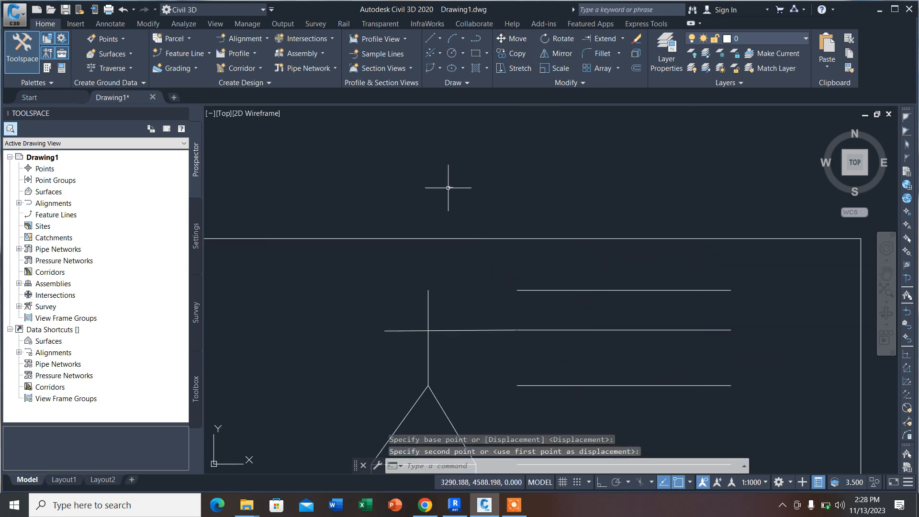
Step: Change the moved label's text to OFFSET THROUGH and end text editing
{"action": "scroll", "coordinate": [447, 182], "scroll_direction": "up", "scroll_amount": 2}
{"action": "double_click", "coordinate": [461, 190]}
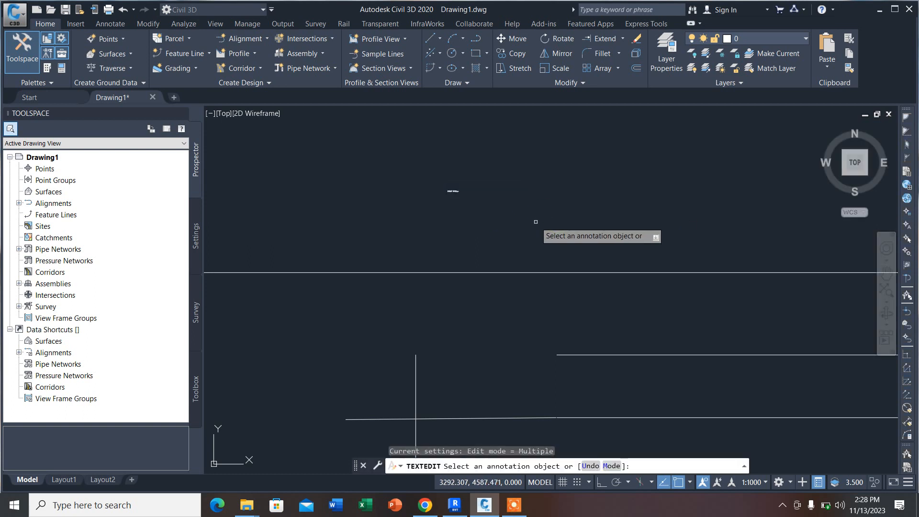
{"action": "key", "text": "Escape"}
Step: Enlarge the OFFSET THROUGH text, trying a height of 4 and settling on 2, and clear the selection
{"action": "left_click", "coordinate": [452, 191]}
{"action": "left_click", "coordinate": [599, 164]}
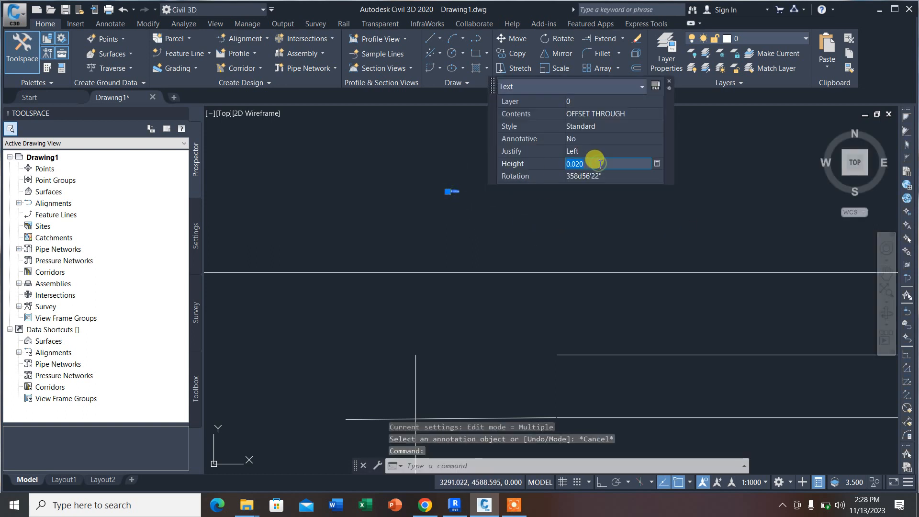
{"action": "type", "text": "4"}
{"action": "key", "text": "Return"}
{"action": "scroll", "coordinate": [400, 256], "scroll_direction": "down", "scroll_amount": 6}
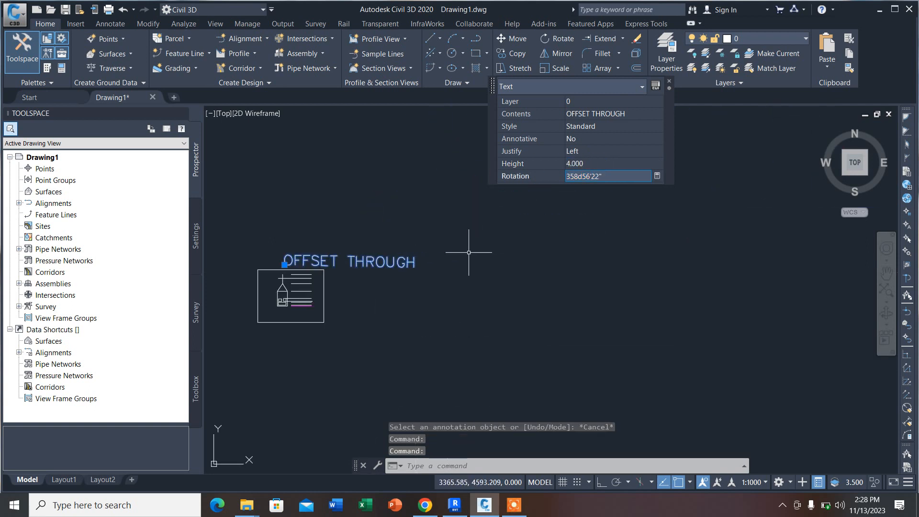
{"action": "left_click", "coordinate": [588, 162]}
{"action": "type", "text": "2"}
{"action": "key", "text": "Return"}
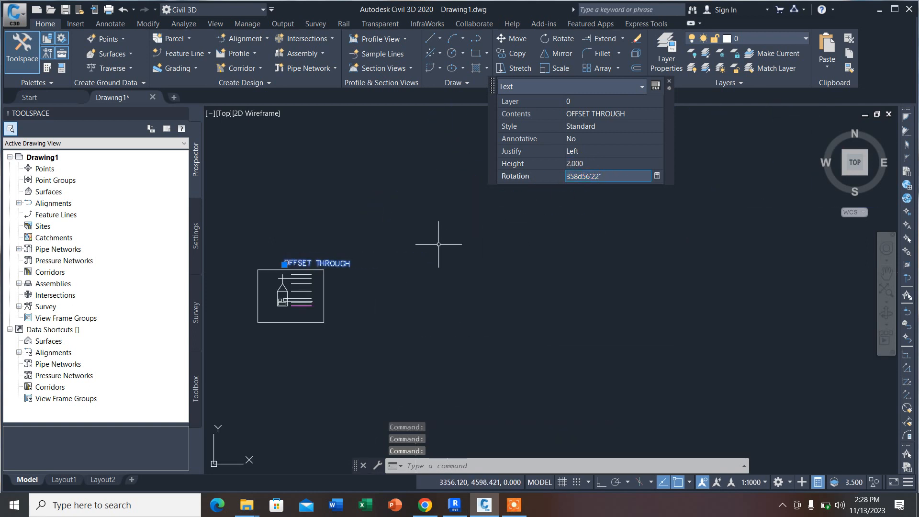
{"action": "key", "text": "Escape"}
Step: Move the OFFSET THROUGH title leftwards so that it sits directly above the rectangular frame
{"action": "scroll", "coordinate": [359, 271], "scroll_direction": "up", "scroll_amount": 2}
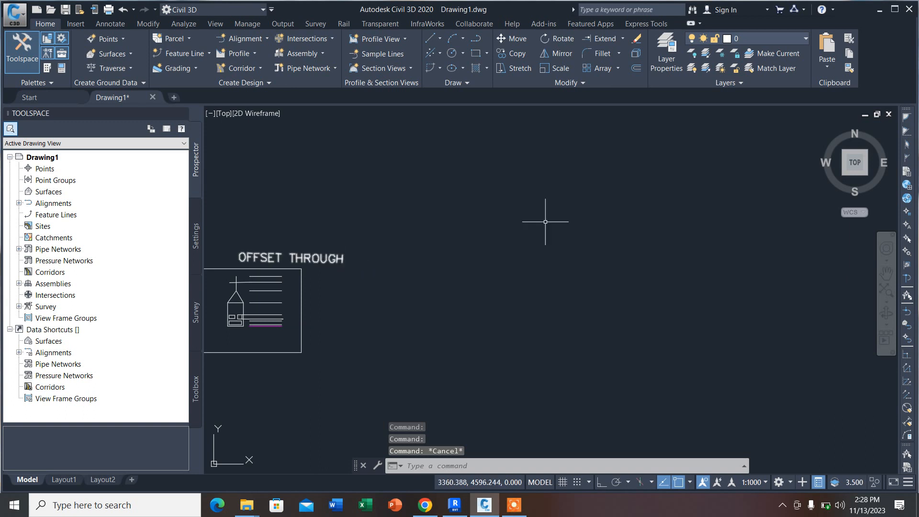
{"action": "scroll", "coordinate": [544, 221], "scroll_direction": "down", "scroll_amount": 4}
{"action": "middle_click_drag", "start_coordinate": [353, 263], "coordinate": [494, 235]}
{"action": "scroll", "coordinate": [585, 210], "scroll_direction": "up", "scroll_amount": 5}
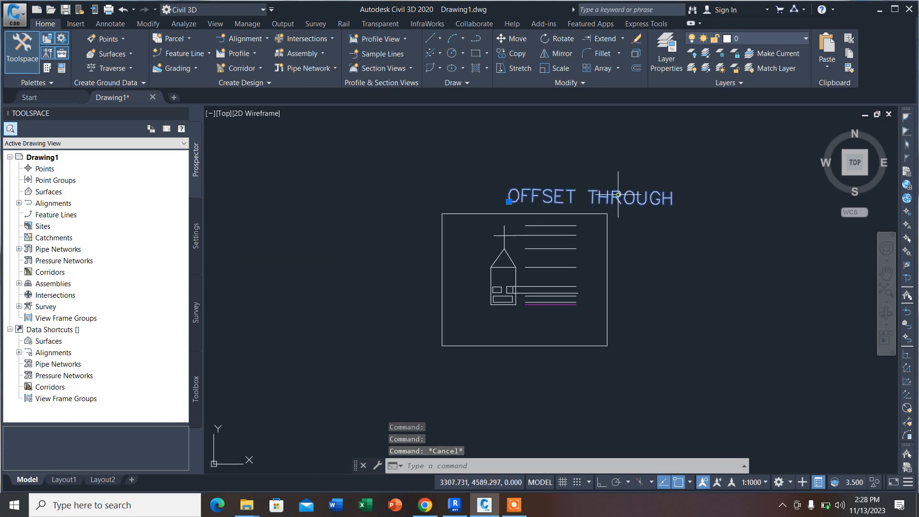
{"action": "left_click", "coordinate": [619, 197]}
{"action": "left_click", "coordinate": [513, 38]}
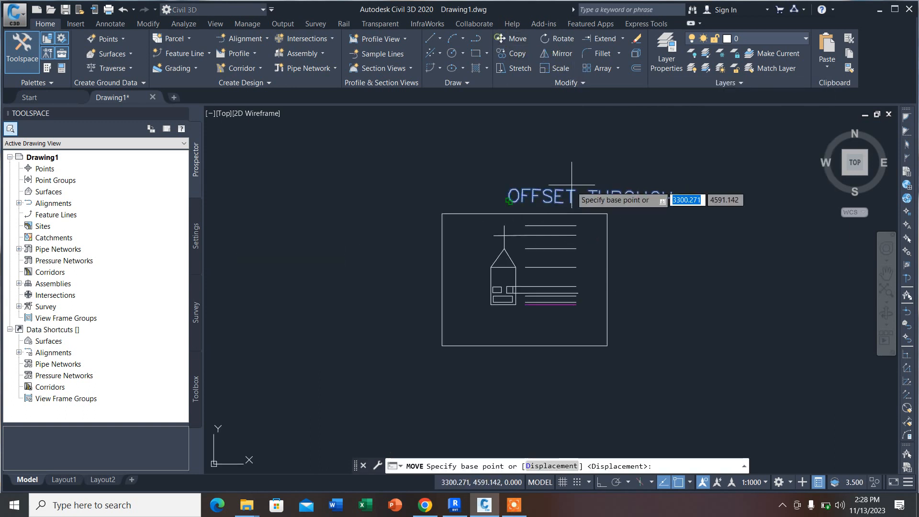
{"action": "left_click", "coordinate": [565, 191]}
{"action": "left_click", "coordinate": [507, 182]}
Step: Copy the OFFSET THROUGH title to the empty area right of the frame
{"action": "scroll", "coordinate": [389, 191], "scroll_direction": "down", "scroll_amount": 5}
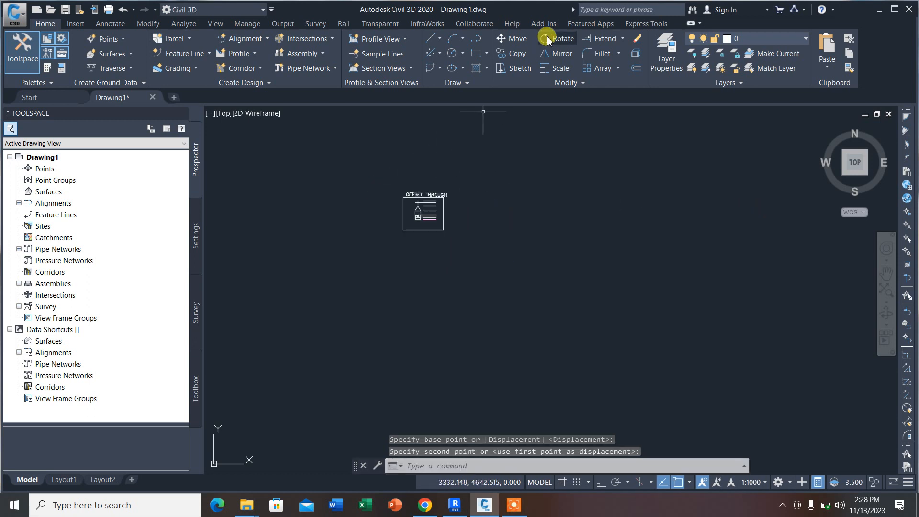
{"action": "left_click", "coordinate": [515, 53]}
{"action": "left_click", "coordinate": [423, 195]}
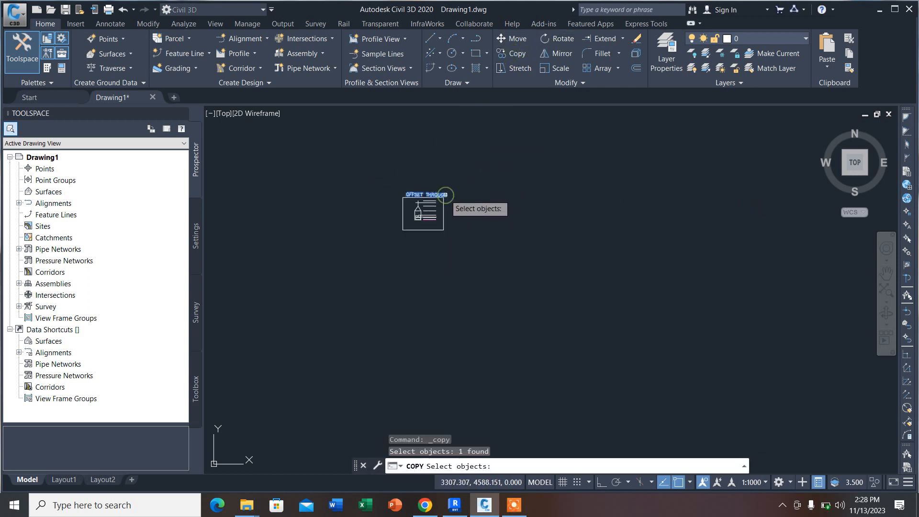
{"action": "key", "text": "Return"}
{"action": "left_click", "coordinate": [443, 194]}
{"action": "key", "text": "Escape"}
{"action": "scroll", "coordinate": [525, 191], "scroll_direction": "up", "scroll_amount": 5}
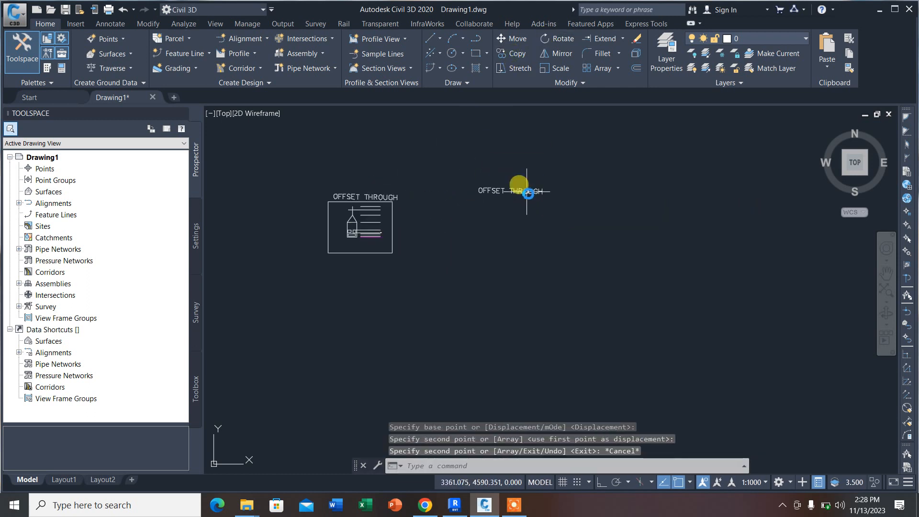
Step: Change the copied title's text to OFFSET MULTIPLE and end text editing
{"action": "double_click", "coordinate": [526, 186]}
{"action": "left_click", "coordinate": [479, 189]}
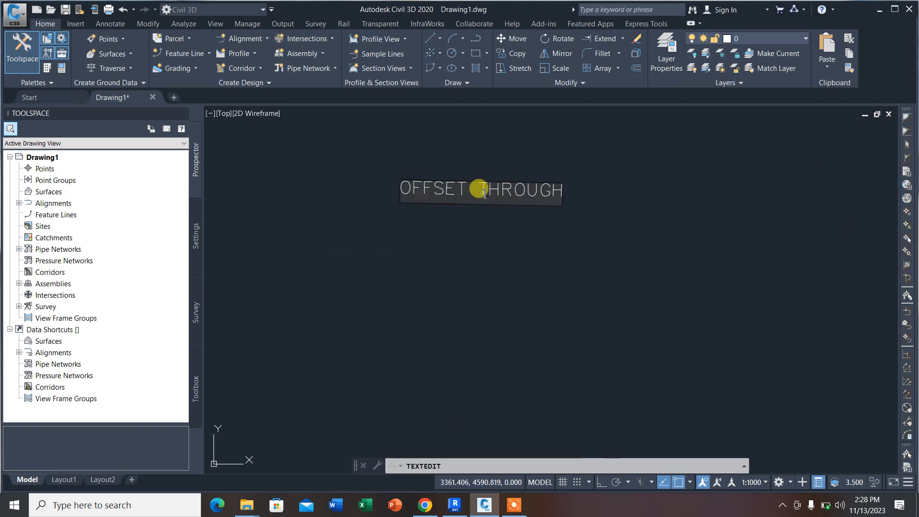
{"action": "left_click_drag", "start_coordinate": [479, 189], "coordinate": [640, 197]}
{"action": "type", "text": "M"}
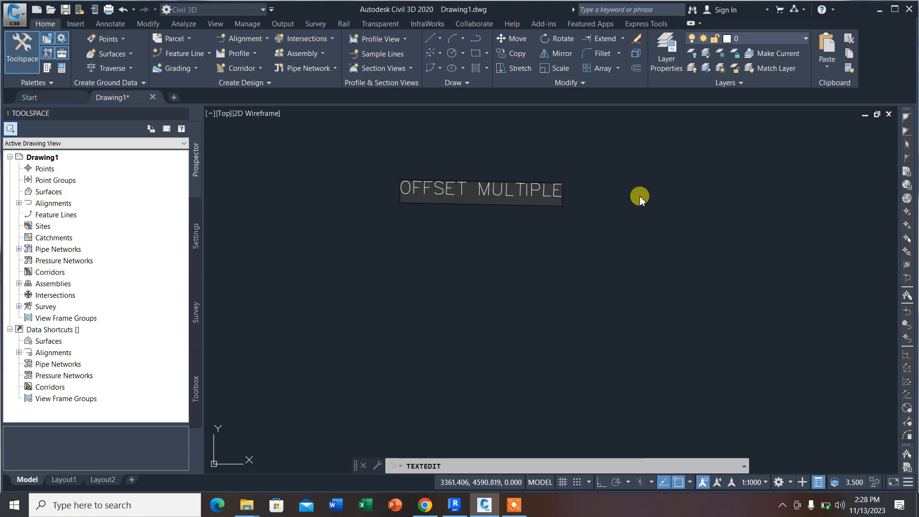
{"action": "type", "text": "ULTIPLE"}
{"action": "left_click", "coordinate": [675, 176]}
{"action": "scroll", "coordinate": [556, 191], "scroll_direction": "down", "scroll_amount": 5}
{"action": "key", "text": "Escape"}
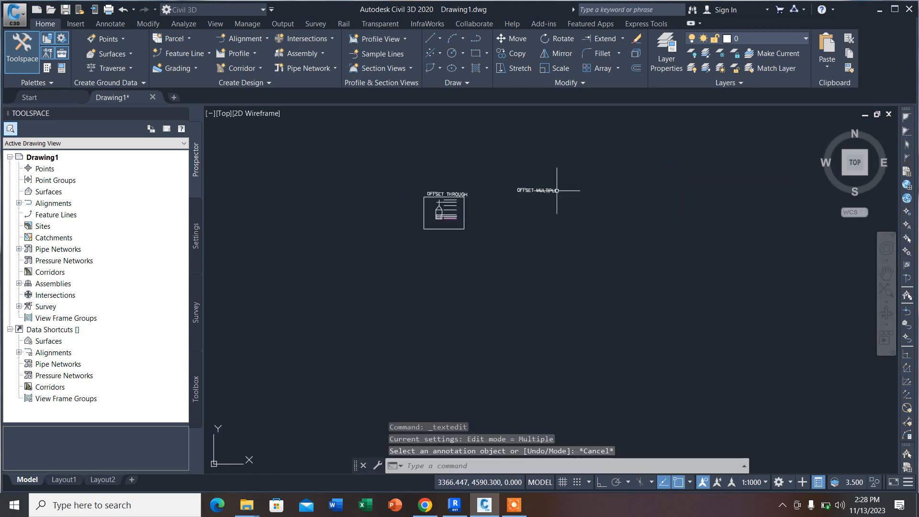
Step: Draw a vertical polyline segment below the left end of the OFFSET MULTIPLE title, with Ortho on
{"action": "scroll", "coordinate": [556, 190], "scroll_direction": "up", "scroll_amount": 5}
{"action": "left_click", "coordinate": [475, 38]}
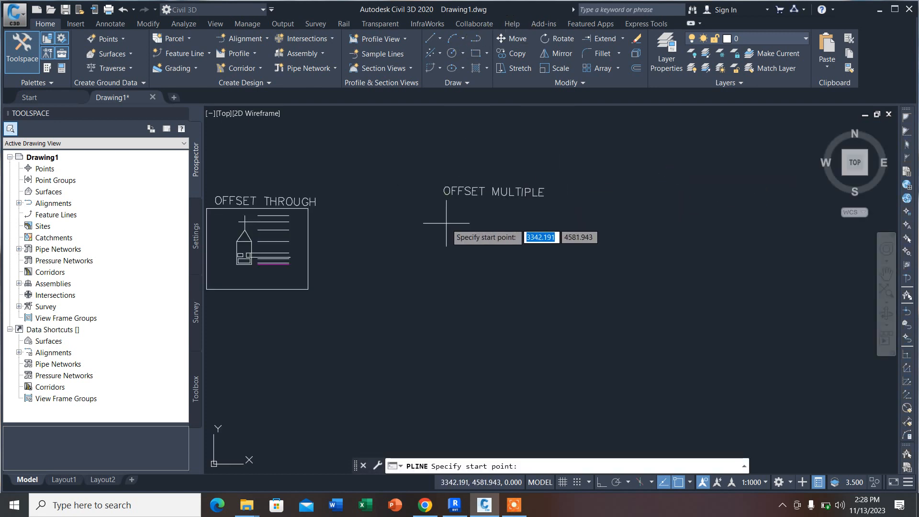
{"action": "left_click", "coordinate": [445, 216]}
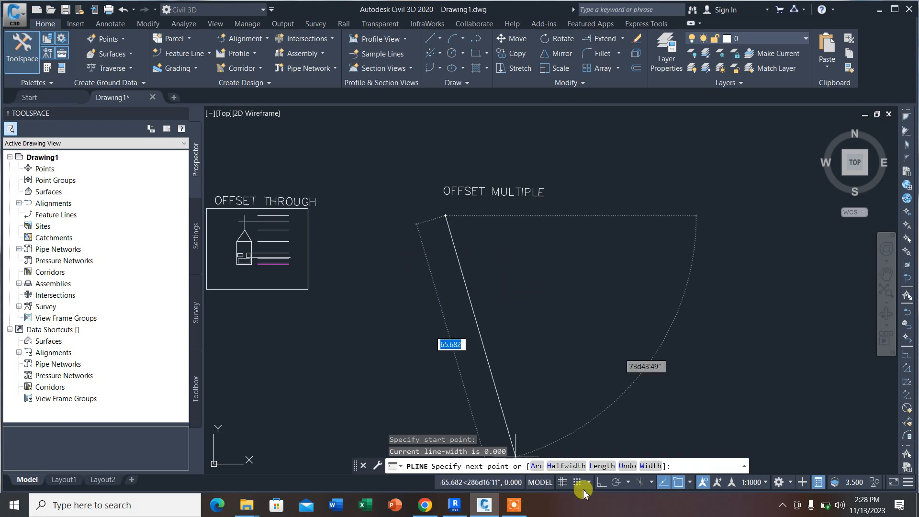
{"action": "left_click", "coordinate": [601, 482]}
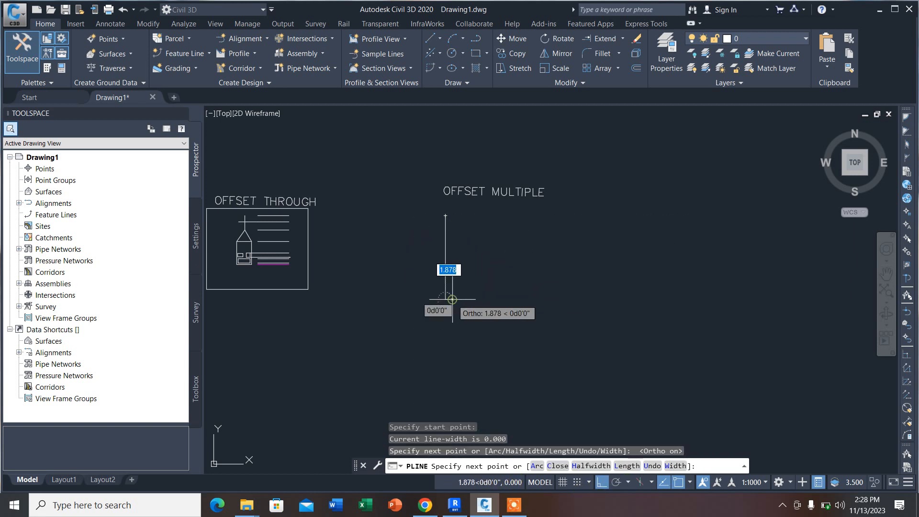
{"action": "left_click", "coordinate": [453, 299]}
{"action": "key", "text": "Return"}
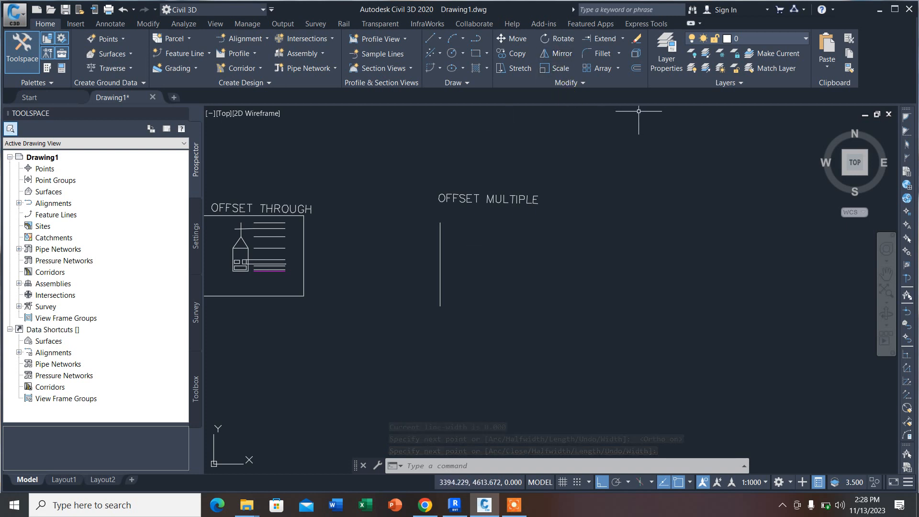
Step: Offset the vertical line under OFFSET MULTIPLE repeatedly to the right at 5-unit spacing, using the Multiple option
{"action": "left_click", "coordinate": [636, 68]}
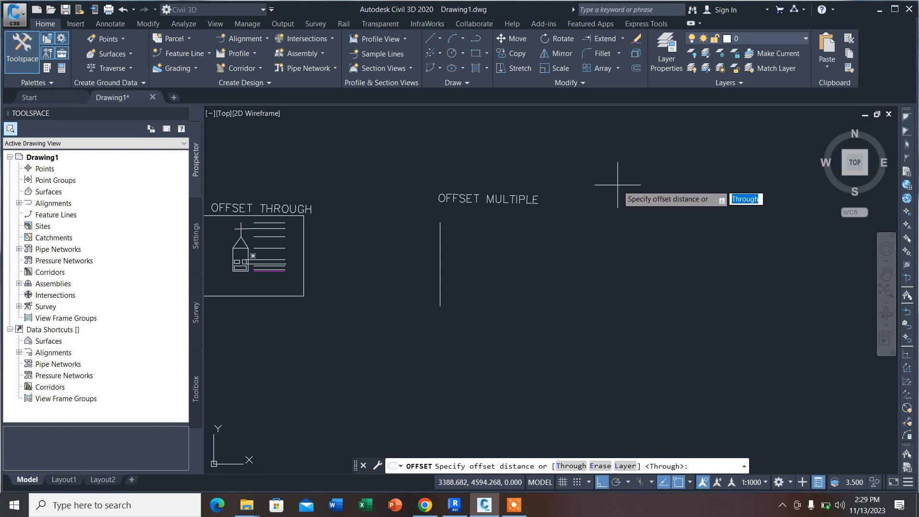
{"action": "type", "text": "5"}
{"action": "key", "text": "Return"}
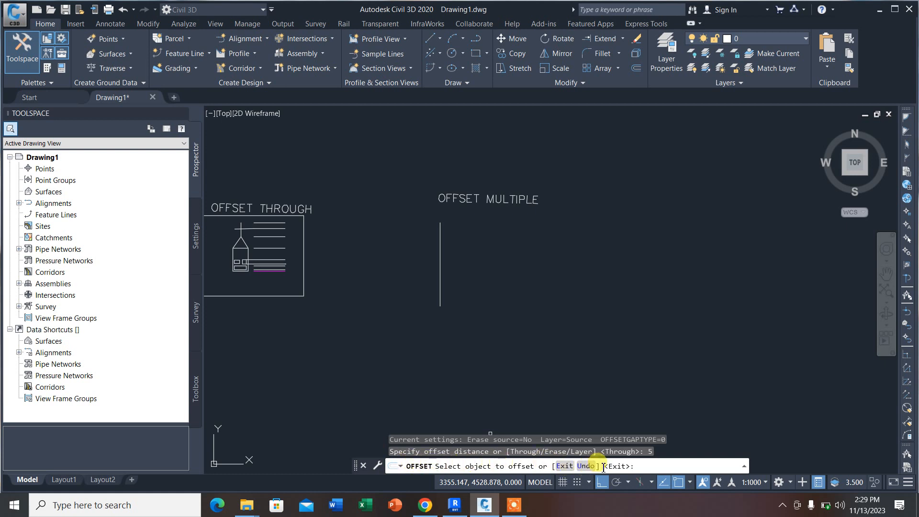
{"action": "left_click", "coordinate": [440, 285]}
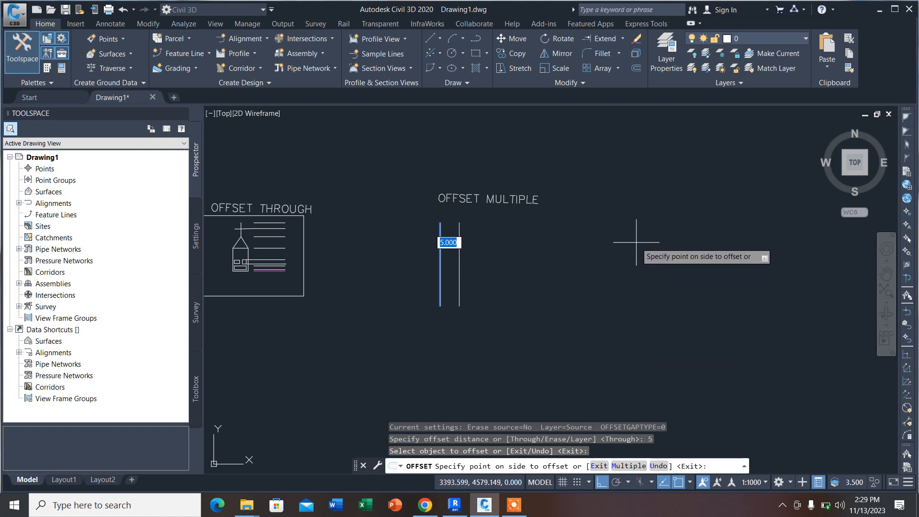
{"action": "type", "text": "M"}
{"action": "key", "text": "Return"}
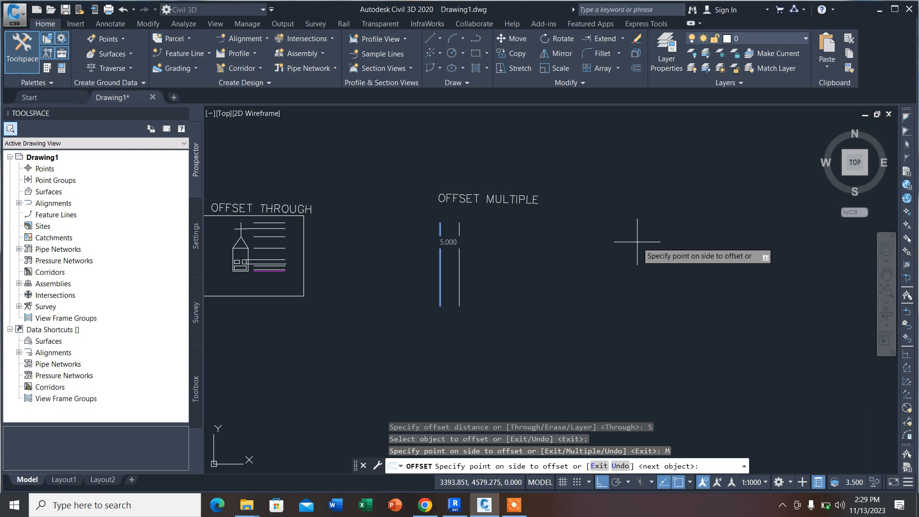
{"action": "scroll", "coordinate": [393, 260], "scroll_direction": "down", "scroll_amount": 10}
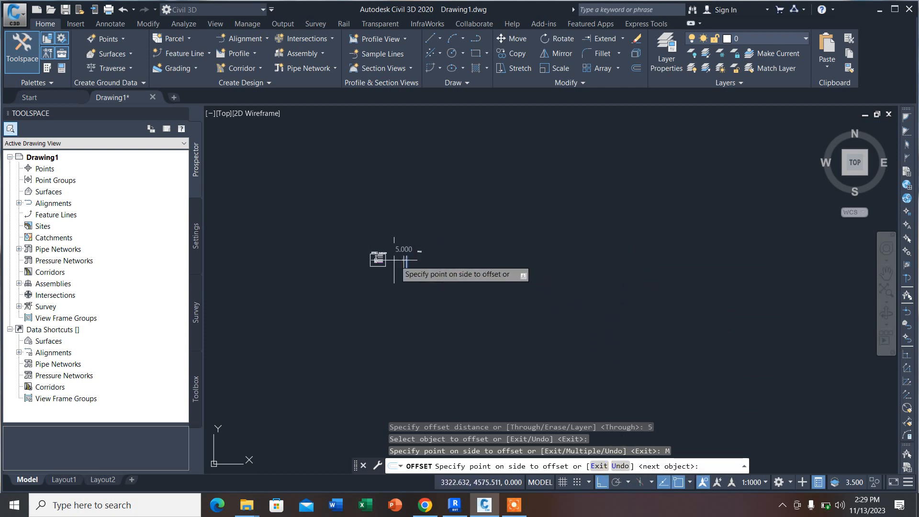
{"action": "scroll", "coordinate": [478, 268], "scroll_direction": "up", "scroll_amount": 3}
{"action": "left_click", "coordinate": [554, 253]}
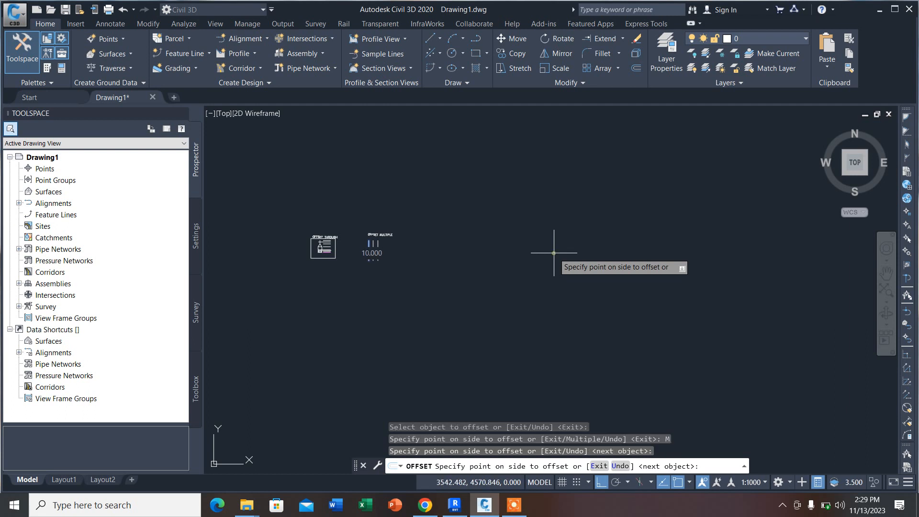
{"action": "left_click", "coordinate": [553, 253]}
{"action": "left_click", "coordinate": [553, 252]}
{"action": "left_click", "coordinate": [553, 252]}
{"action": "left_click", "coordinate": [553, 252]}
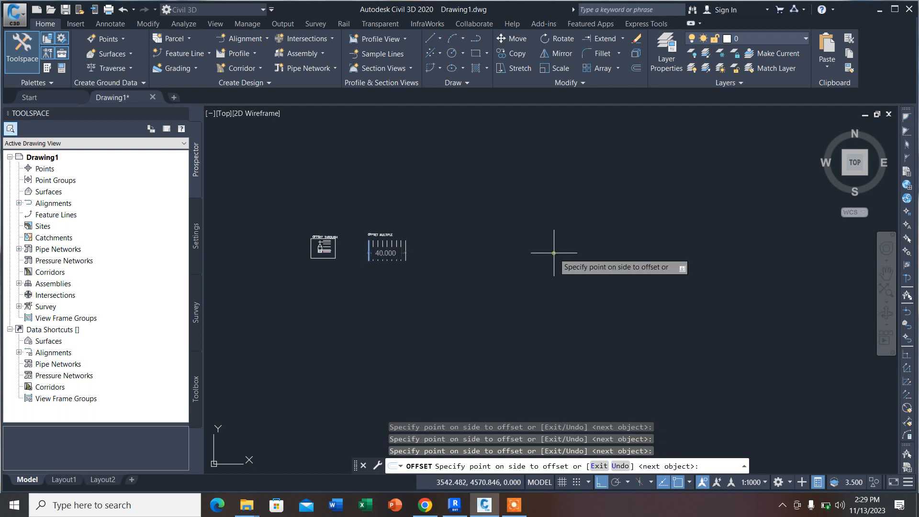
{"action": "left_click", "coordinate": [553, 252]}
{"action": "left_click", "coordinate": [554, 252]}
{"action": "left_click", "coordinate": [553, 253]}
{"action": "left_click", "coordinate": [554, 252]}
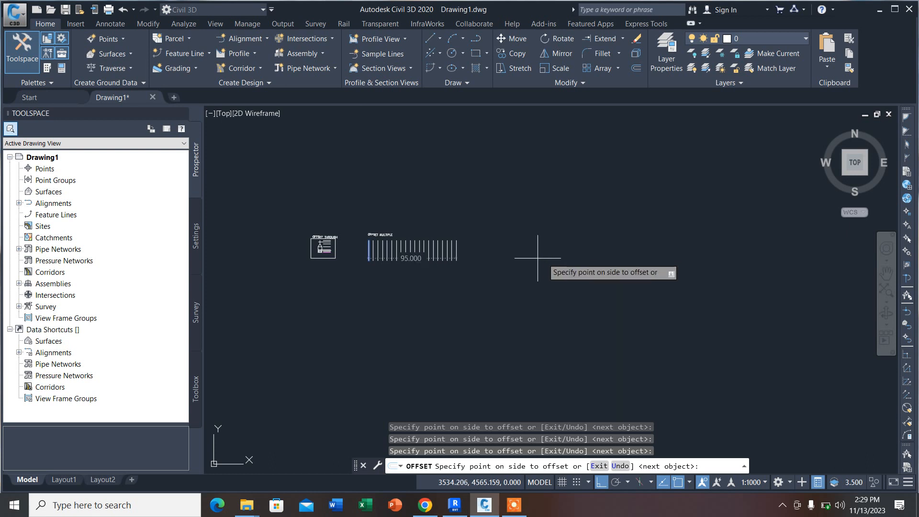
Step: Add three more 5-unit offsets at the right end of the line series and end the Offset command
{"action": "scroll", "coordinate": [554, 252], "scroll_direction": "up", "scroll_amount": 6}
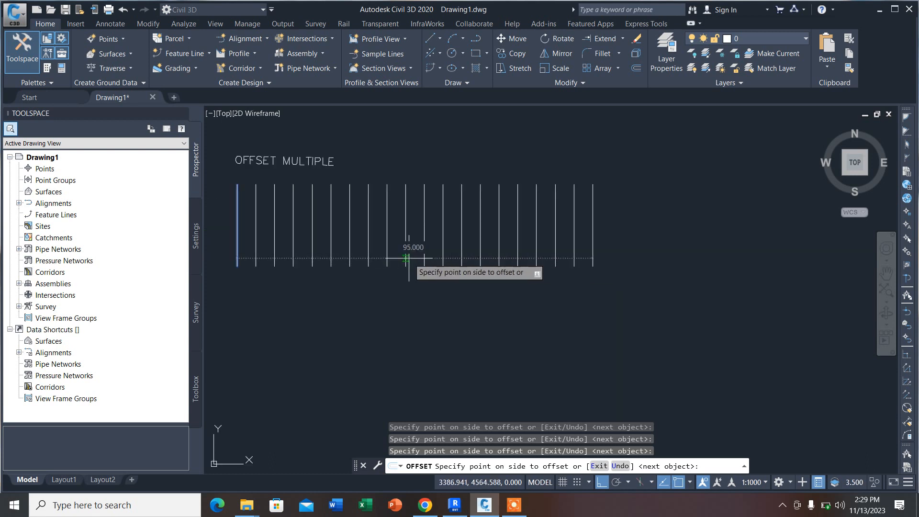
{"action": "left_click", "coordinate": [722, 343]}
{"action": "left_click", "coordinate": [722, 342]}
{"action": "left_click", "coordinate": [723, 342]}
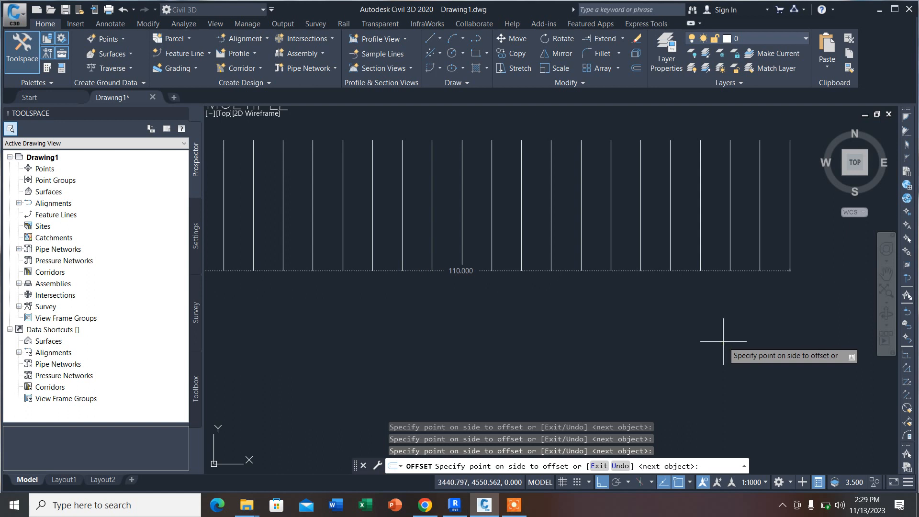
{"action": "key", "text": "Return"}
{"action": "scroll", "coordinate": [564, 315], "scroll_direction": "down", "scroll_amount": 5}
{"action": "key", "text": "Escape"}
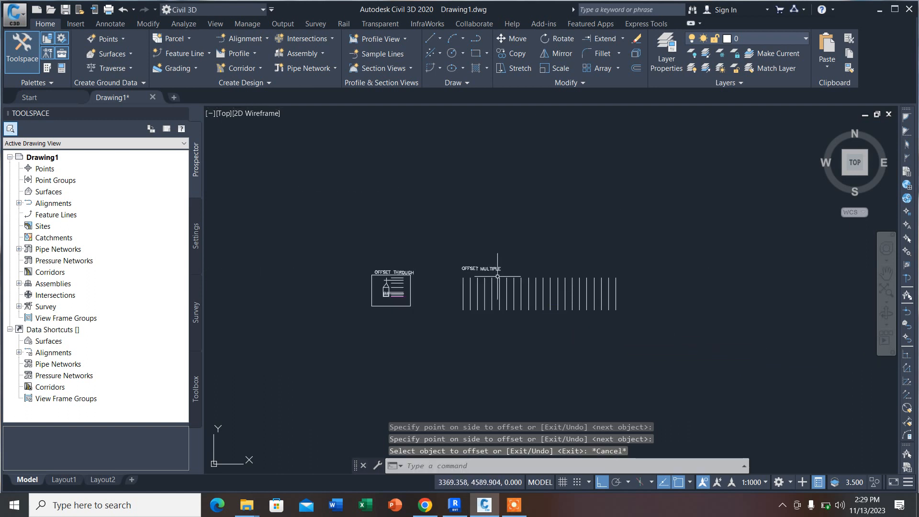
Step: Offset the rightmost vertical line of the series once to the right, keeping the 5-unit distance and without the Multiple option
{"action": "scroll", "coordinate": [491, 294], "scroll_direction": "up", "scroll_amount": 5}
{"action": "scroll", "coordinate": [430, 254], "scroll_direction": "down", "scroll_amount": 5}
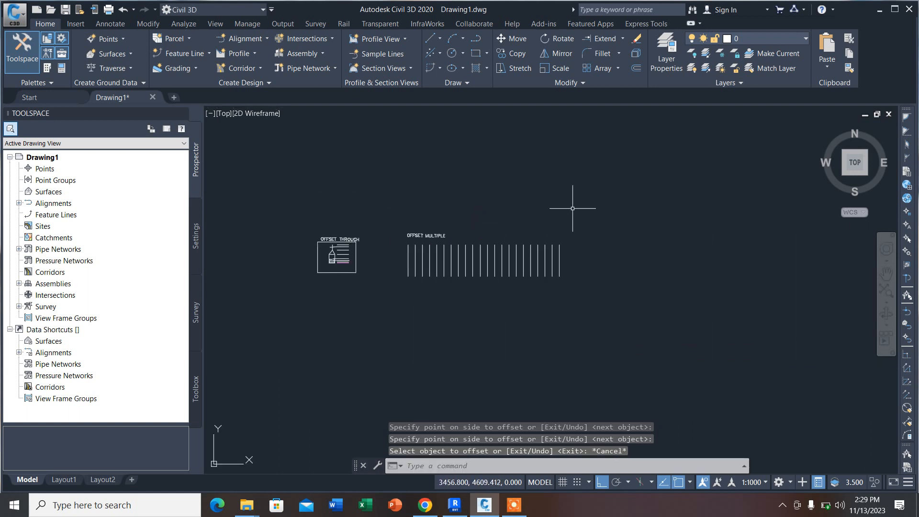
{"action": "left_click", "coordinate": [635, 68]}
{"action": "key", "text": "Return"}
{"action": "scroll", "coordinate": [557, 268], "scroll_direction": "up", "scroll_amount": 4}
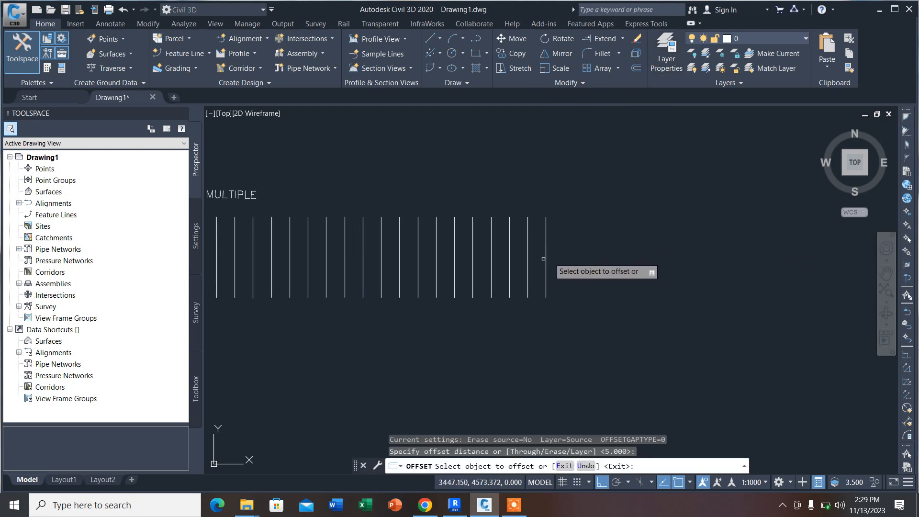
{"action": "left_click", "coordinate": [545, 257]}
{"action": "left_click", "coordinate": [622, 255]}
{"action": "left_click", "coordinate": [567, 263]}
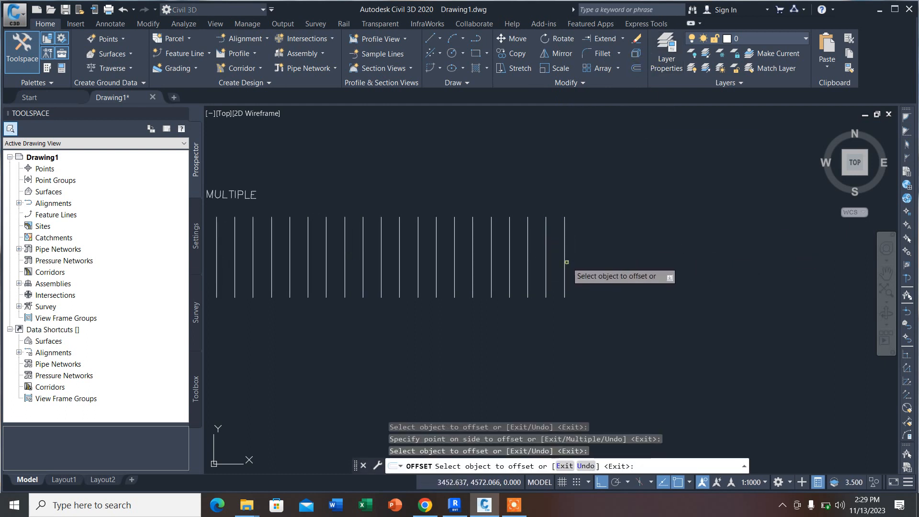
Step: Offset each newest rightmost line singly to the right at 5 units to add two further lines, and end the command
{"action": "left_click", "coordinate": [561, 259]}
{"action": "left_click", "coordinate": [563, 257]}
{"action": "left_click", "coordinate": [646, 256]}
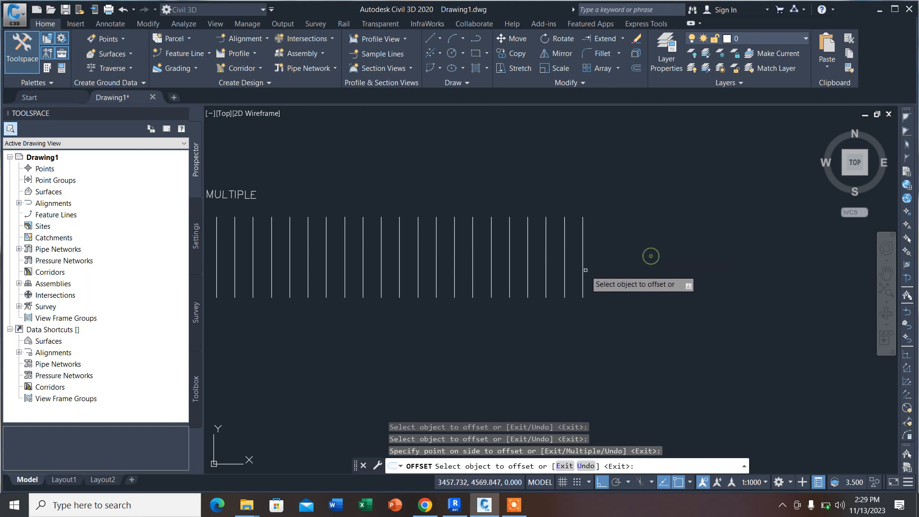
{"action": "left_click", "coordinate": [581, 268]}
{"action": "left_click", "coordinate": [582, 266]}
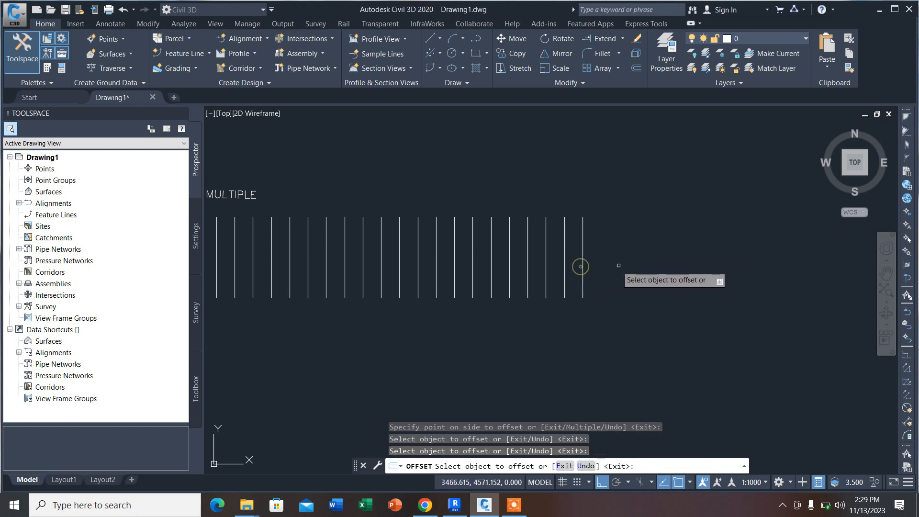
{"action": "left_click", "coordinate": [583, 261]}
{"action": "left_click", "coordinate": [644, 221]}
{"action": "scroll", "coordinate": [650, 233], "scroll_direction": "down", "scroll_amount": 4}
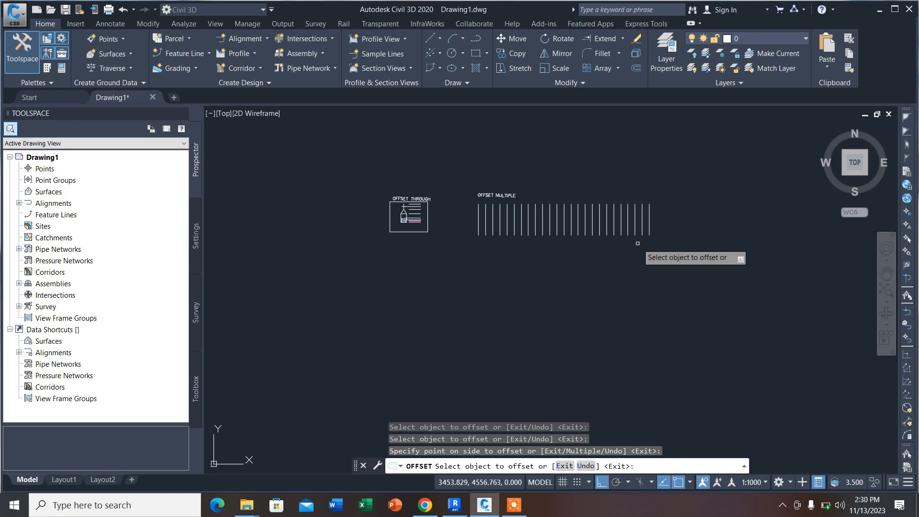
{"action": "key", "text": "Escape"}
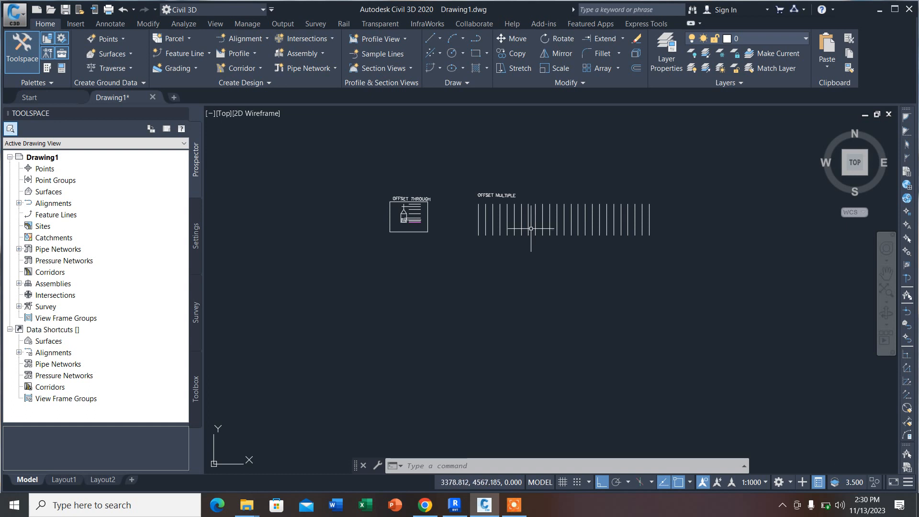
Step: Copy the OFFSET MULTIPLE title to the empty area below the OFFSET THROUGH frame, with Ortho off
{"action": "scroll", "coordinate": [449, 163], "scroll_direction": "down", "scroll_amount": 2}
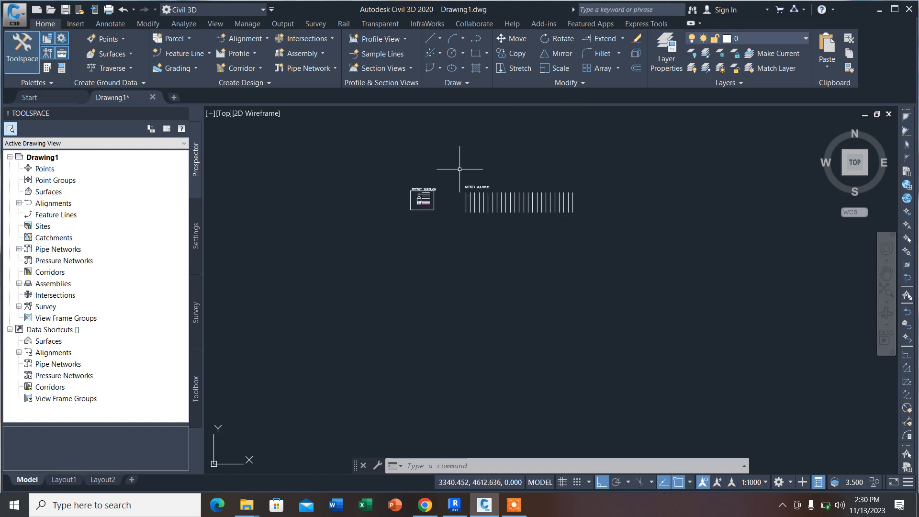
{"action": "scroll", "coordinate": [426, 172], "scroll_direction": "up", "scroll_amount": 3}
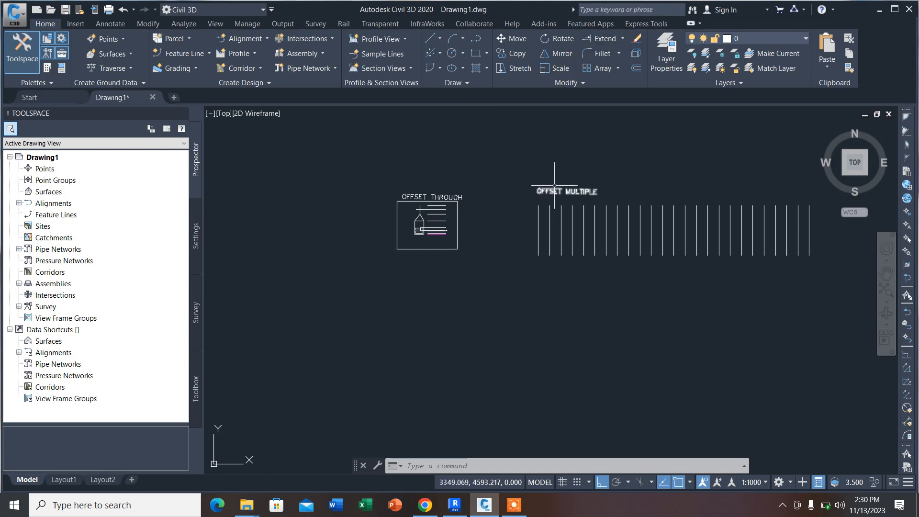
{"action": "left_click", "coordinate": [554, 185]}
{"action": "left_click", "coordinate": [550, 191]}
{"action": "left_click", "coordinate": [514, 53]}
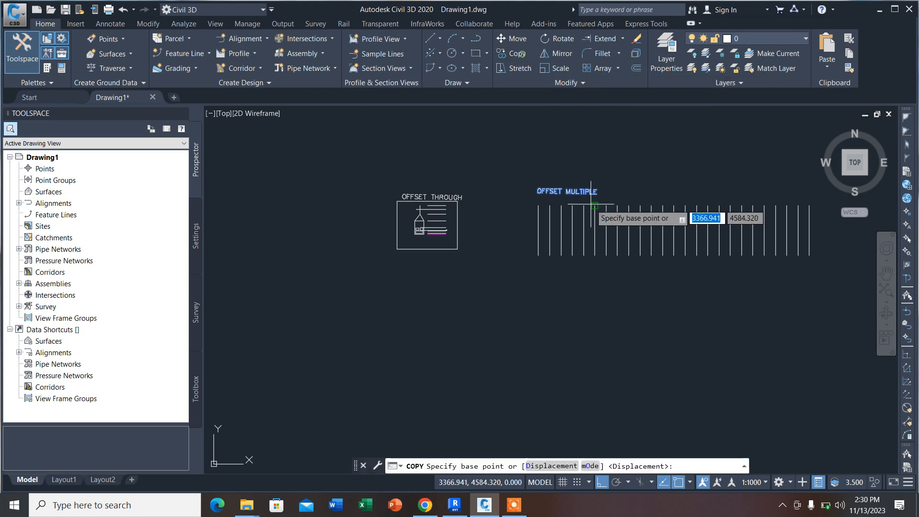
{"action": "left_click", "coordinate": [537, 192]}
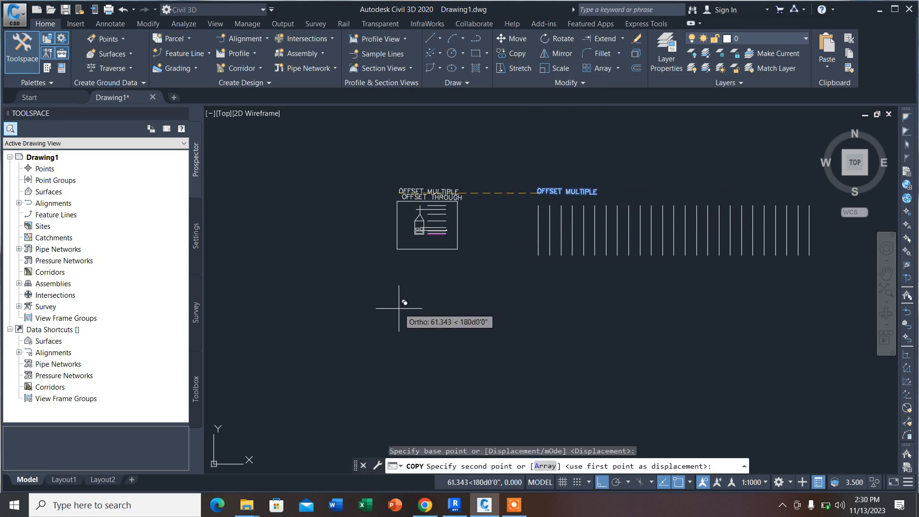
{"action": "left_click", "coordinate": [600, 482]}
{"action": "left_click", "coordinate": [401, 286]}
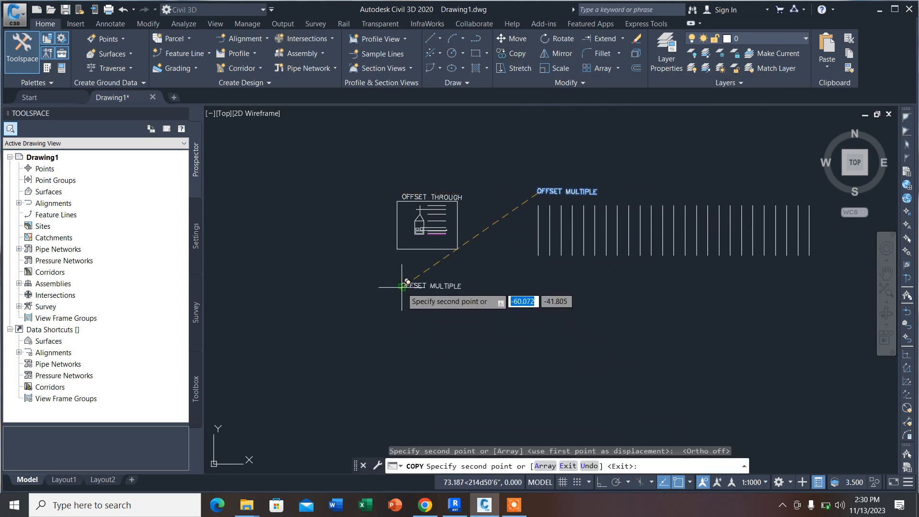
{"action": "key", "text": "Escape"}
Step: Change the copied title's text to FILLET WITH TRIM &WITHOUT TRIM and end text editing
{"action": "scroll", "coordinate": [416, 288], "scroll_direction": "up", "scroll_amount": 3}
{"action": "double_click", "coordinate": [420, 286]}
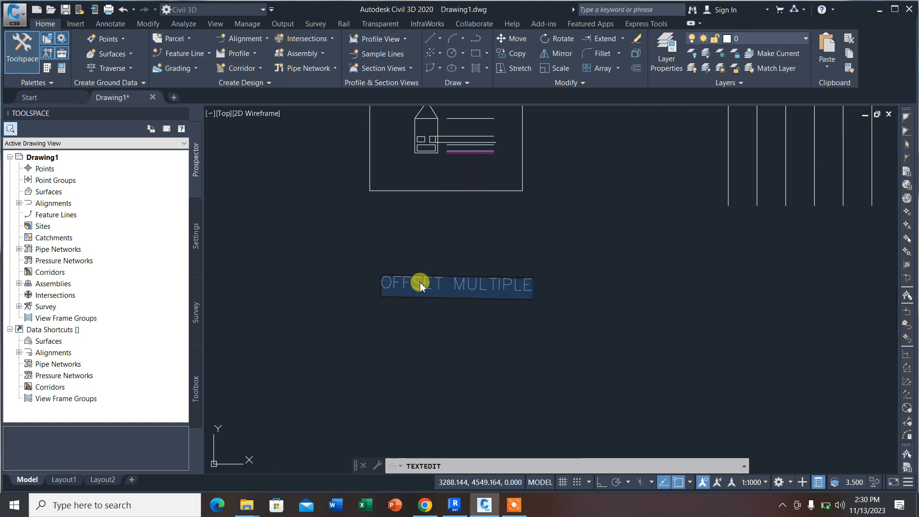
{"action": "type", "text": "F"}
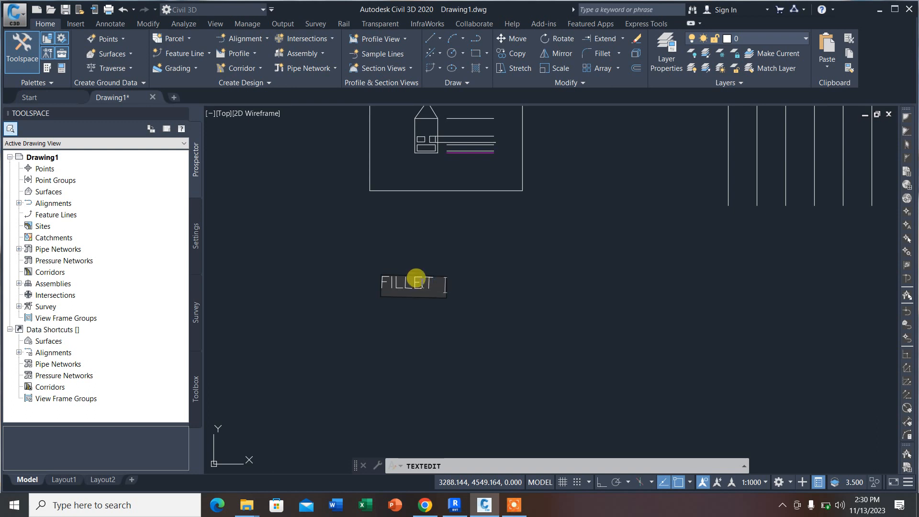
{"action": "type", "text": "ILLET WITH "}
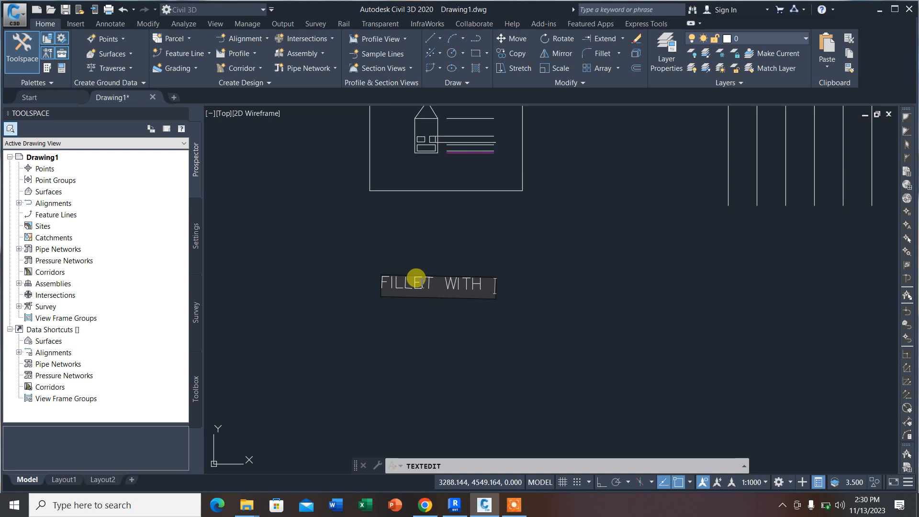
{"action": "type", "text": "TRIM &WITHOUT TRIM"}
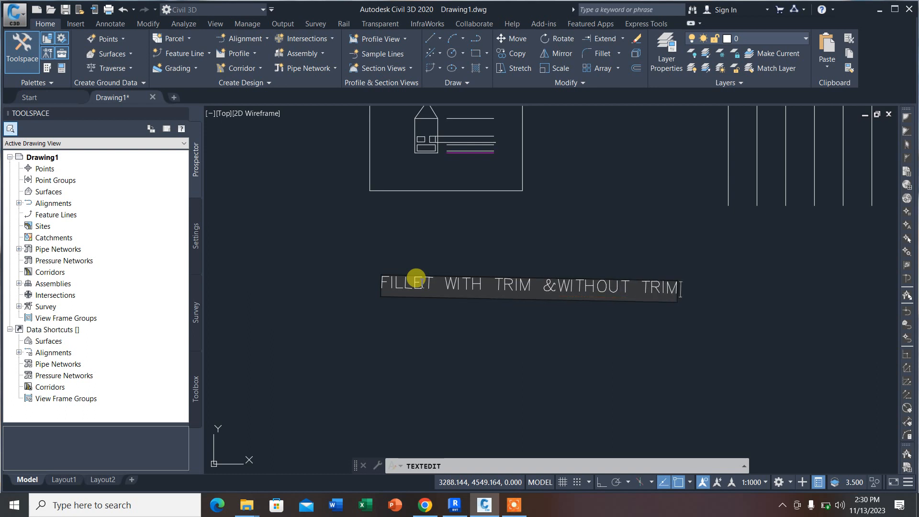
{"action": "left_click", "coordinate": [469, 340]}
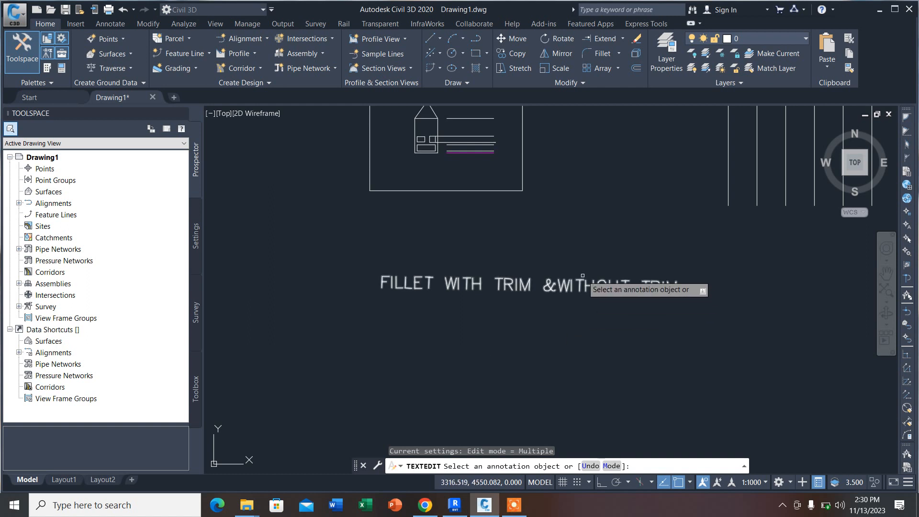
{"action": "key", "text": "Escape"}
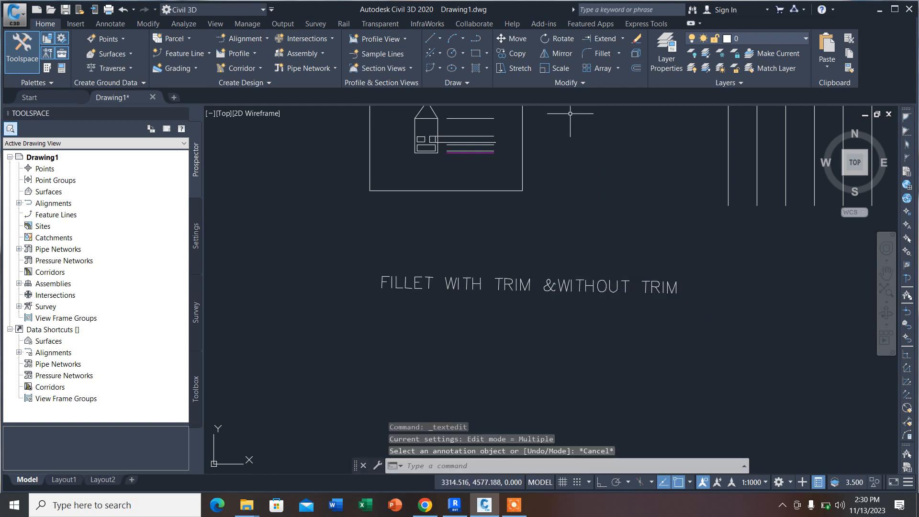
Step: Draw a rectangle 3 units wide and 4 units high below the left end of the FILLET title
{"action": "left_click", "coordinate": [475, 54]}
{"action": "scroll", "coordinate": [366, 205], "scroll_direction": "down", "scroll_amount": 2}
{"action": "scroll", "coordinate": [411, 294], "scroll_direction": "up", "scroll_amount": 2}
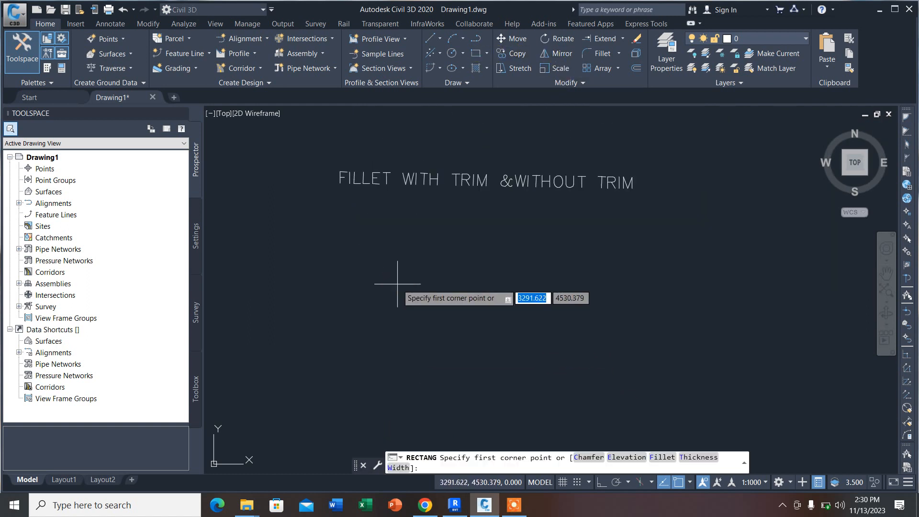
{"action": "left_click", "coordinate": [349, 224]}
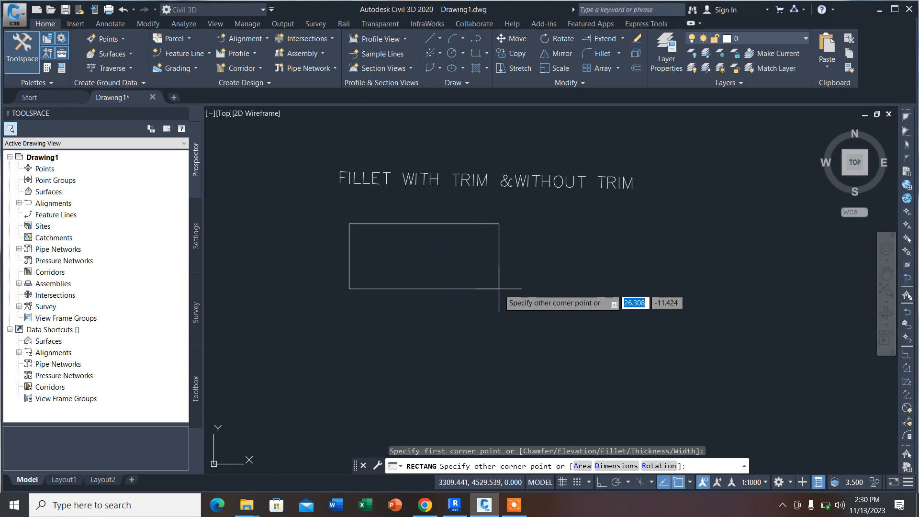
{"action": "type", "text": "3"}
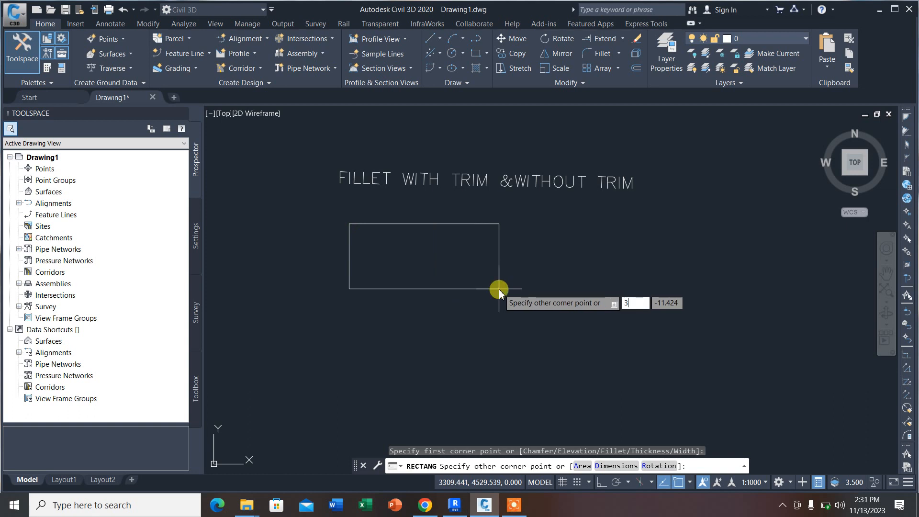
{"action": "key", "text": "Tab"}
{"action": "type", "text": "4"}
{"action": "key", "text": "Return"}
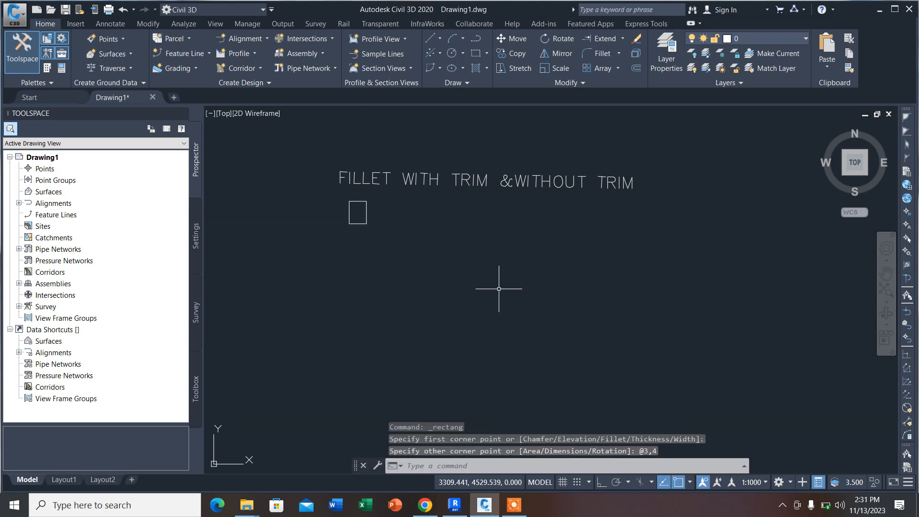
{"action": "scroll", "coordinate": [353, 222], "scroll_direction": "up", "scroll_amount": 4}
{"action": "scroll", "coordinate": [365, 267], "scroll_direction": "up", "scroll_amount": 2}
{"action": "scroll", "coordinate": [375, 266], "scroll_direction": "down", "scroll_amount": 5}
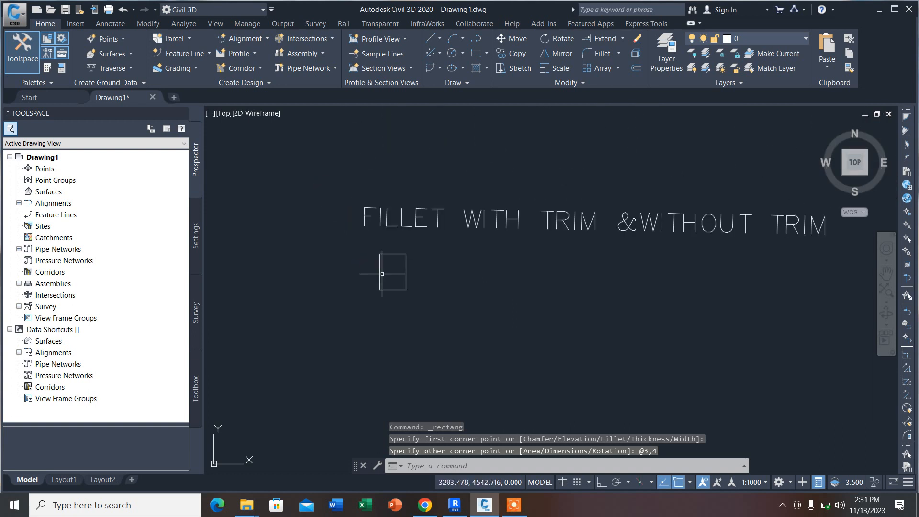
{"action": "scroll", "coordinate": [375, 250], "scroll_direction": "up", "scroll_amount": 3}
{"action": "scroll", "coordinate": [368, 255], "scroll_direction": "down", "scroll_amount": 2}
{"action": "scroll", "coordinate": [366, 258], "scroll_direction": "up", "scroll_amount": 2}
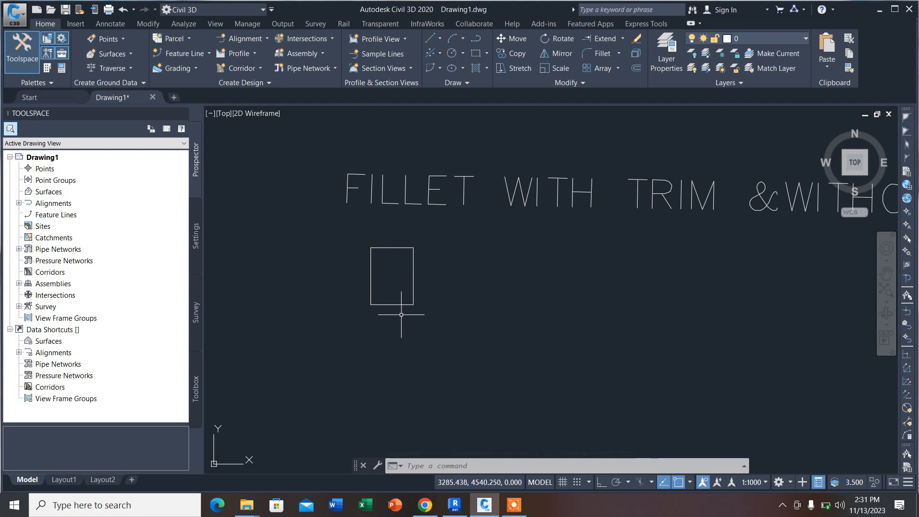
Step: Fillet the rectangle's upper-left corner with a radius of 0.5 in No trim mode, keeping the original corner lines
{"action": "scroll", "coordinate": [356, 253], "scroll_direction": "up", "scroll_amount": 5}
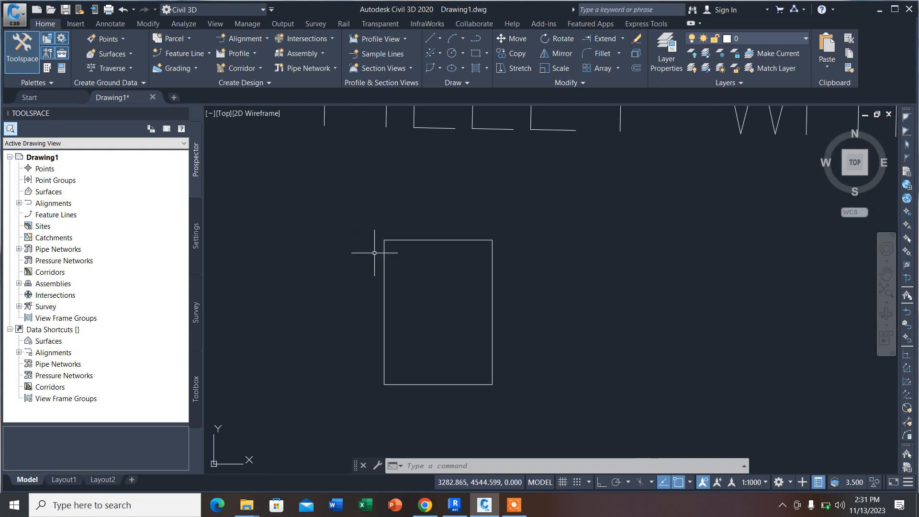
{"action": "scroll", "coordinate": [383, 252], "scroll_direction": "down", "scroll_amount": 3}
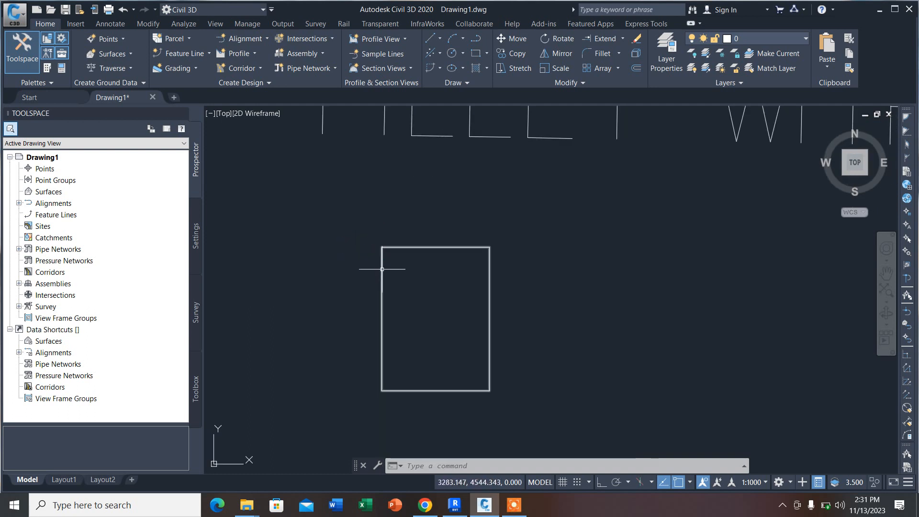
{"action": "scroll", "coordinate": [394, 268], "scroll_direction": "down", "scroll_amount": 6}
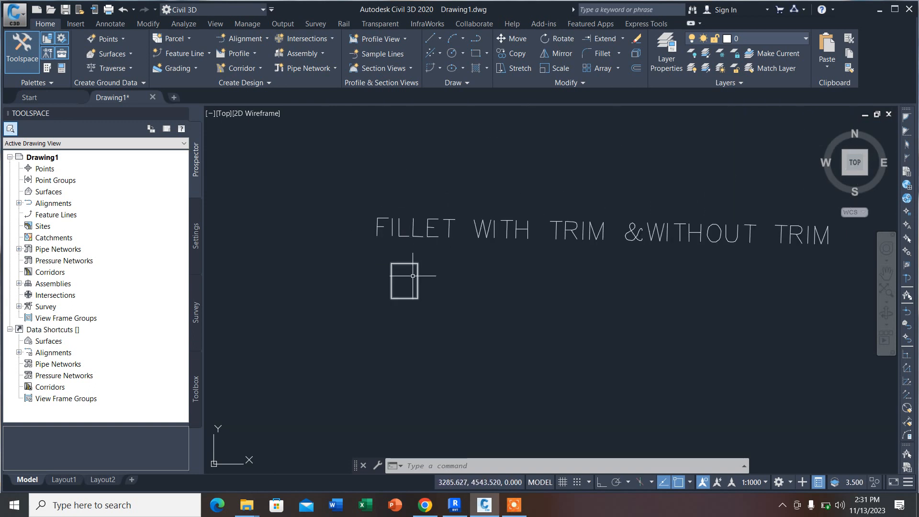
{"action": "scroll", "coordinate": [396, 275], "scroll_direction": "up", "scroll_amount": 4}
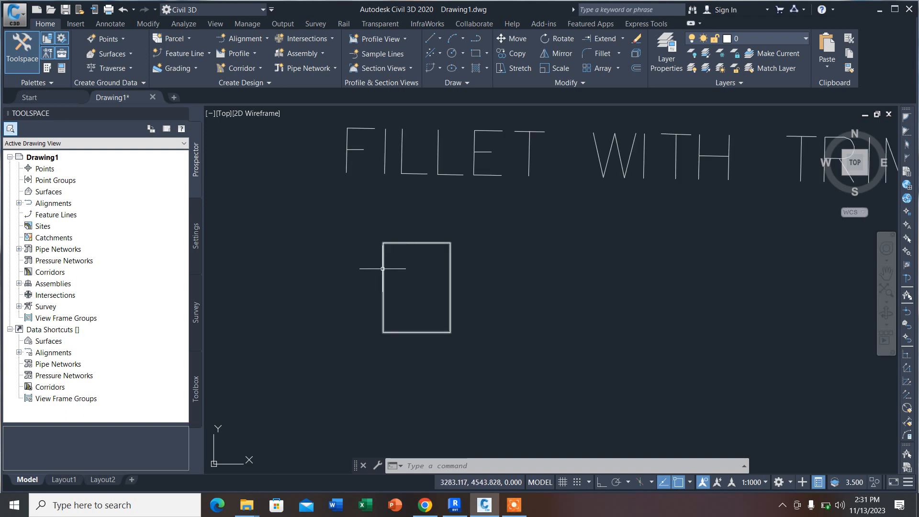
{"action": "left_click", "coordinate": [619, 53]}
{"action": "left_click", "coordinate": [612, 75]}
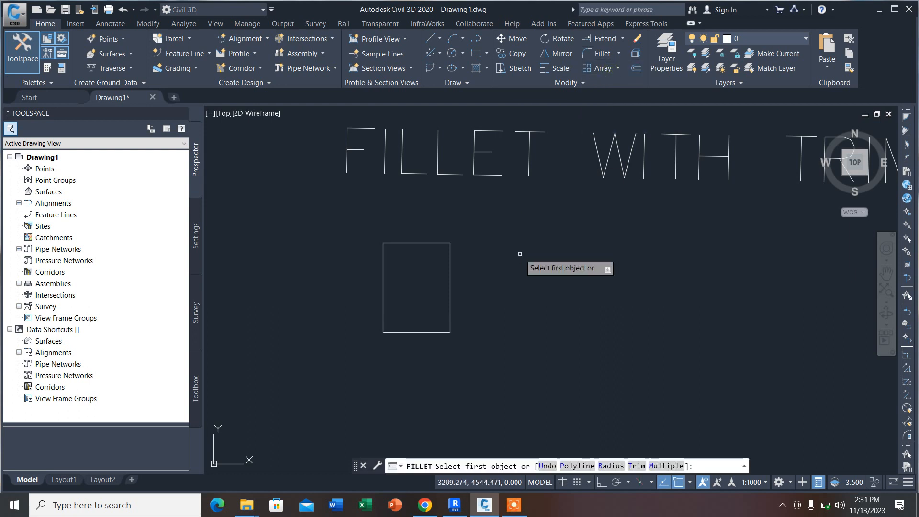
{"action": "type", "text": "R"}
{"action": "key", "text": "Return"}
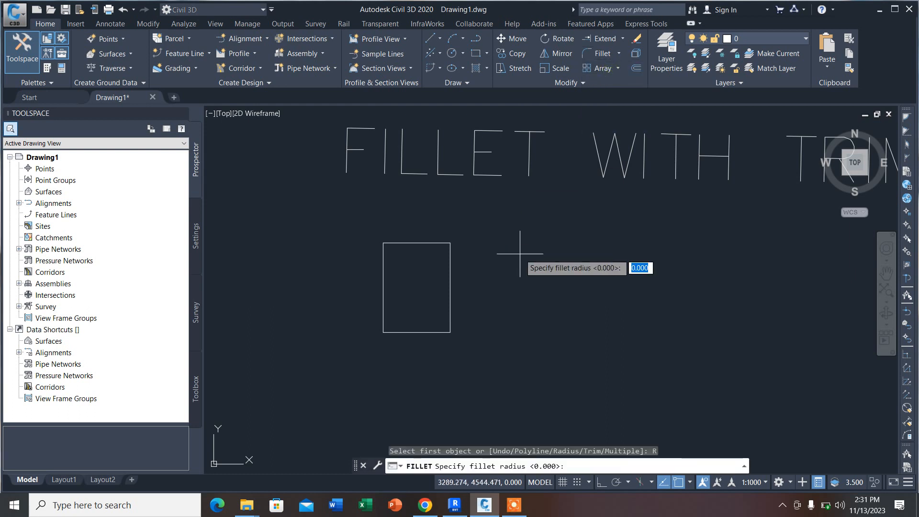
{"action": "type", "text": "0.5"}
{"action": "key", "text": "Return"}
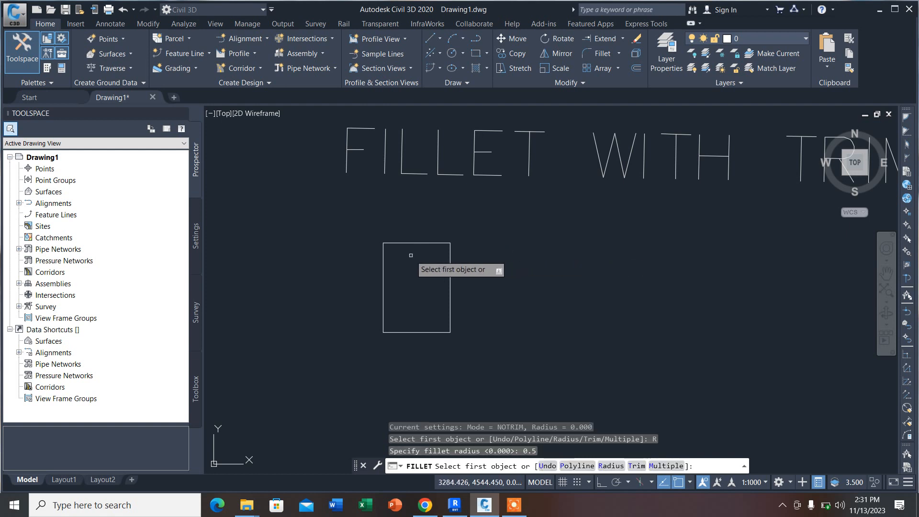
{"action": "scroll", "coordinate": [402, 256], "scroll_direction": "up", "scroll_amount": 4}
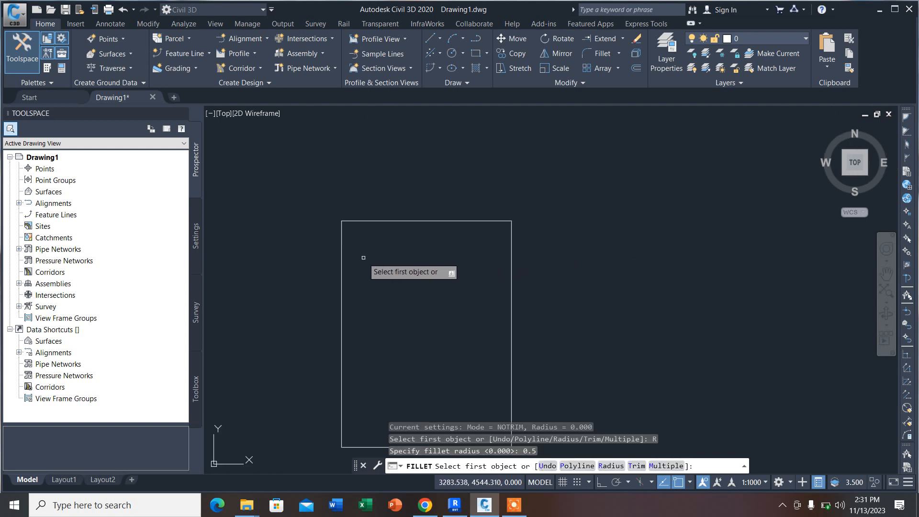
{"action": "left_click", "coordinate": [341, 248]}
{"action": "left_click", "coordinate": [383, 221]}
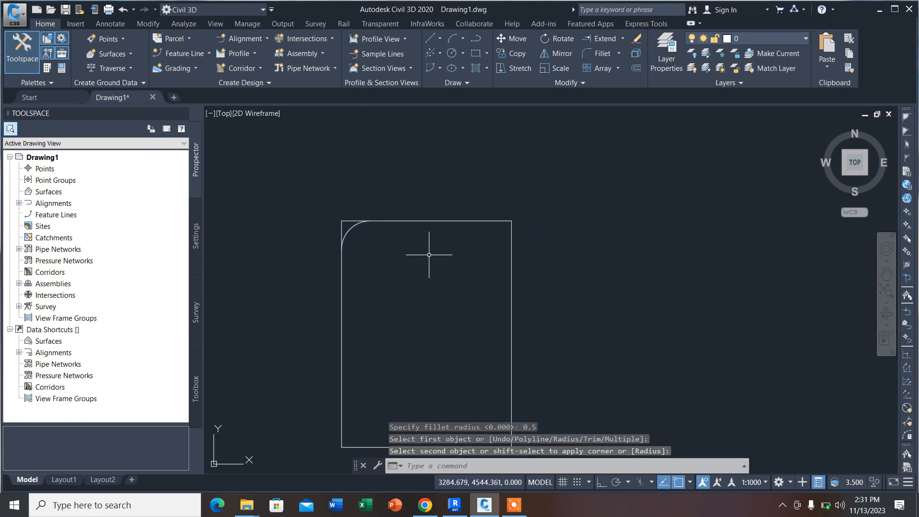
{"action": "scroll", "coordinate": [335, 230], "scroll_direction": "up", "scroll_amount": 4}
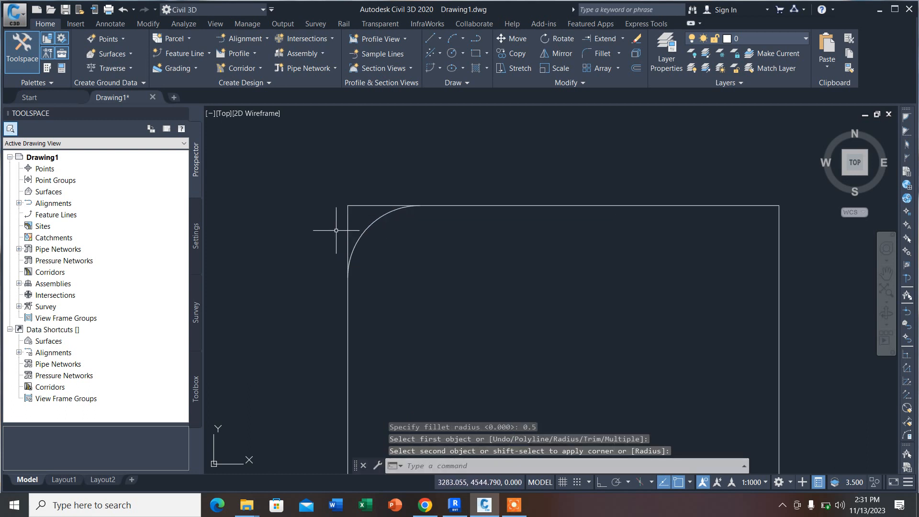
{"action": "scroll", "coordinate": [338, 230], "scroll_direction": "down", "scroll_amount": 2}
Step: Fillet the rectangle's upper-right corner with the 0.5 radius, switching the trim mode to Trim
{"action": "key", "text": "Return"}
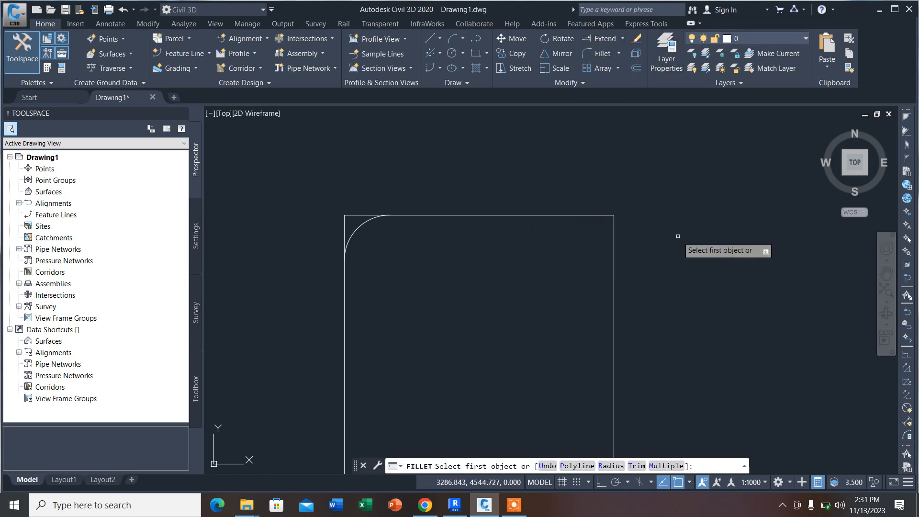
{"action": "type", "text": "R"}
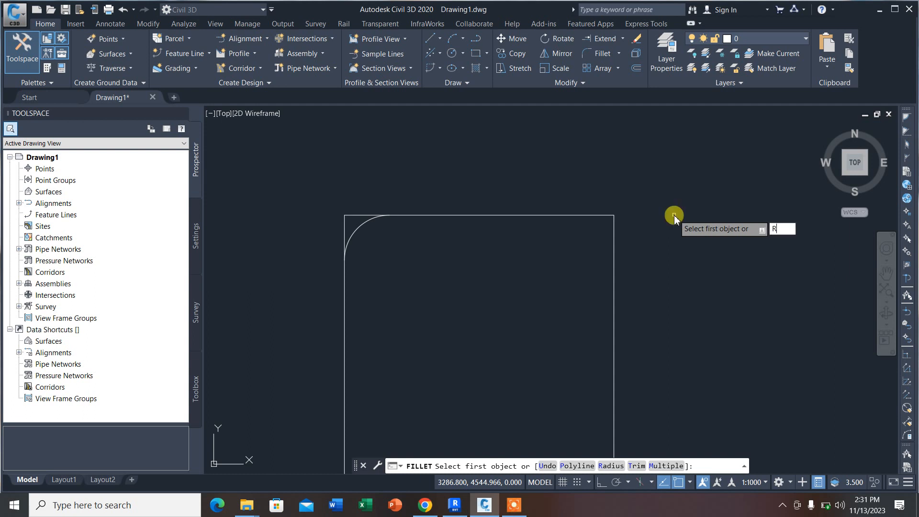
{"action": "key", "text": "Return"}
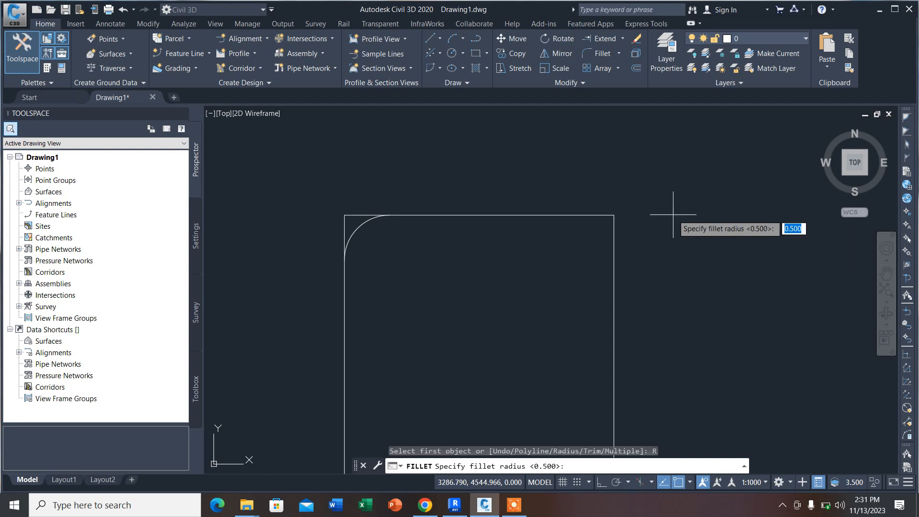
{"action": "key", "text": "Return"}
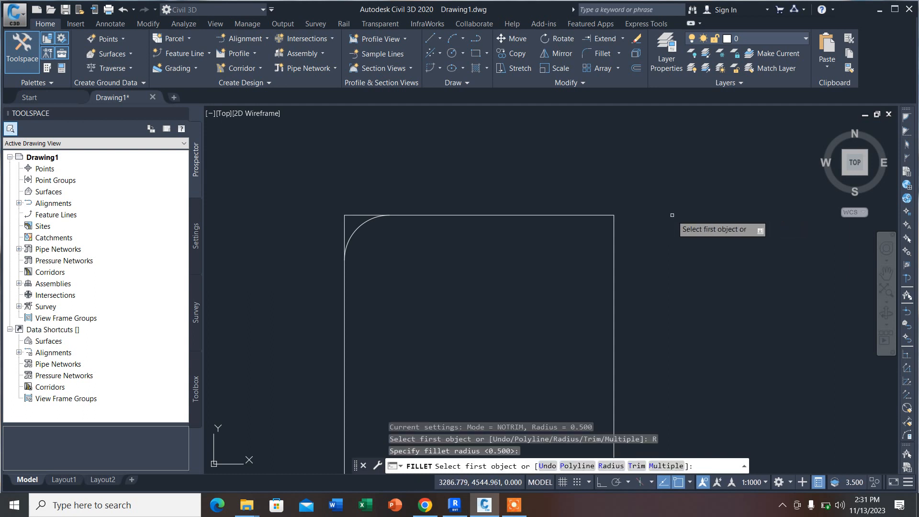
{"action": "type", "text": "T"}
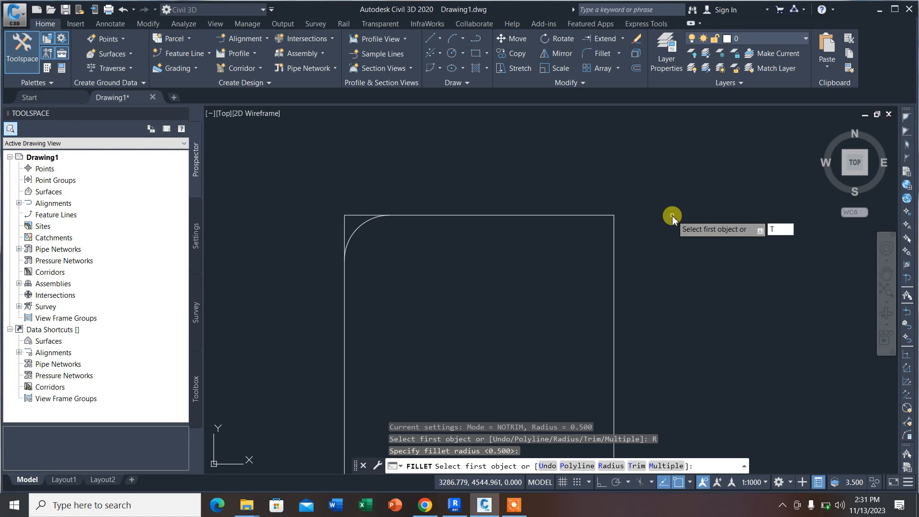
{"action": "key", "text": "Return"}
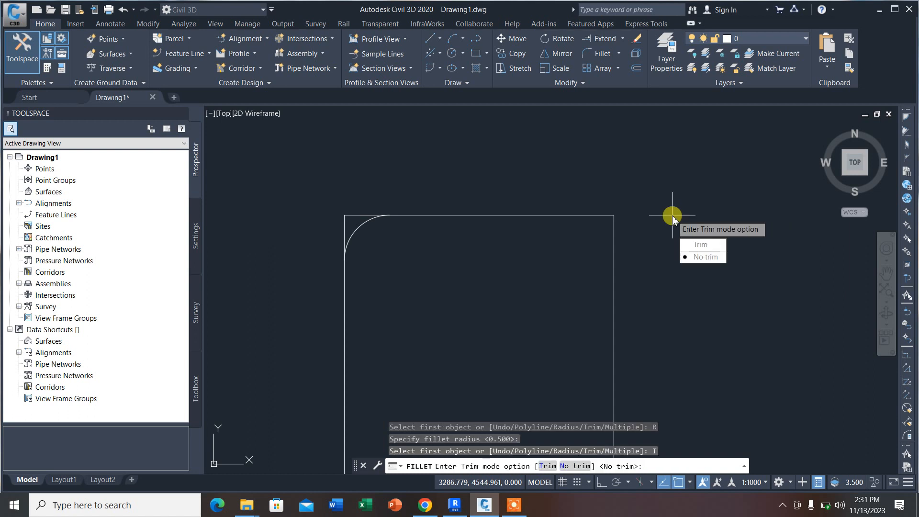
{"action": "left_click", "coordinate": [701, 245]}
{"action": "left_click", "coordinate": [606, 216]}
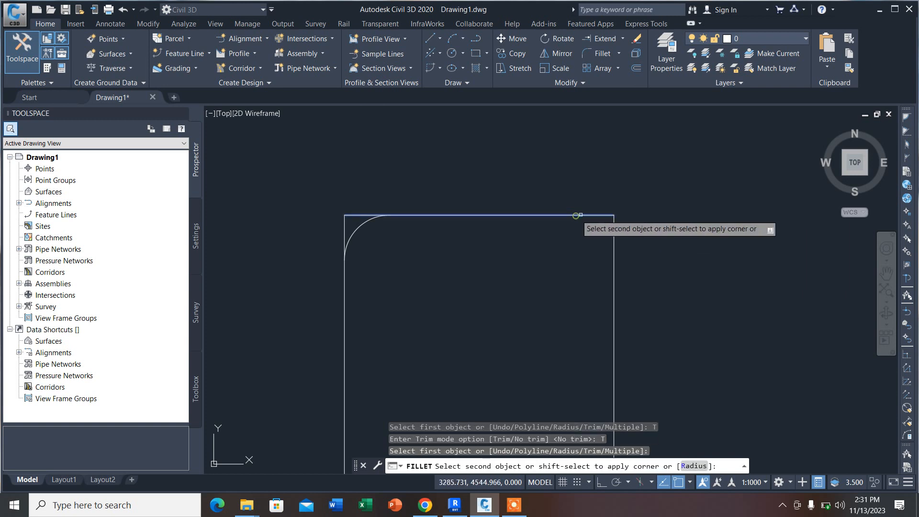
{"action": "left_click", "coordinate": [615, 242]}
{"action": "scroll", "coordinate": [486, 199], "scroll_direction": "down", "scroll_amount": 4}
{"action": "scroll", "coordinate": [539, 211], "scroll_direction": "up", "scroll_amount": 2}
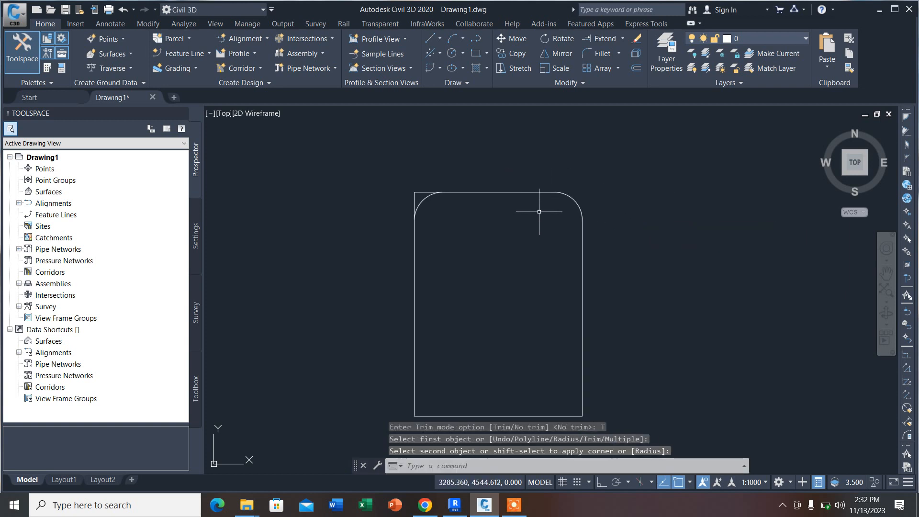
{"action": "scroll", "coordinate": [362, 184], "scroll_direction": "down", "scroll_amount": 2}
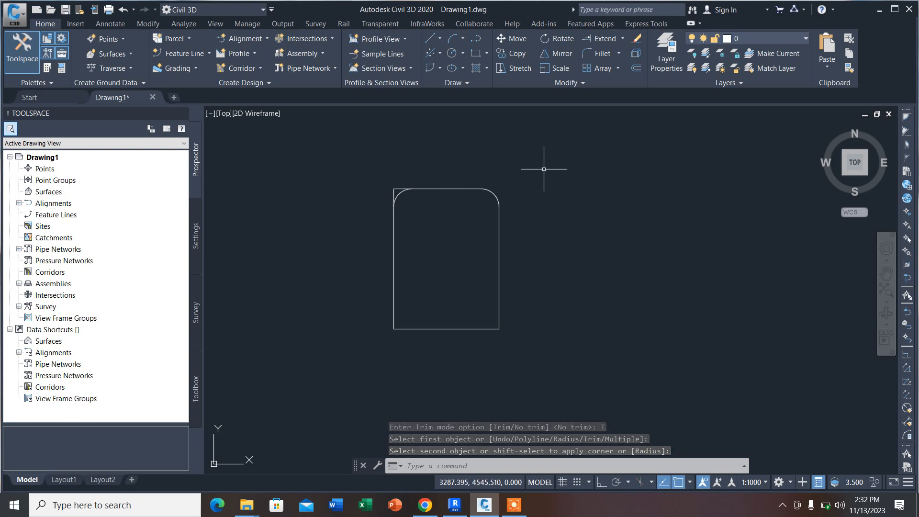
{"action": "left_click", "coordinate": [635, 68]}
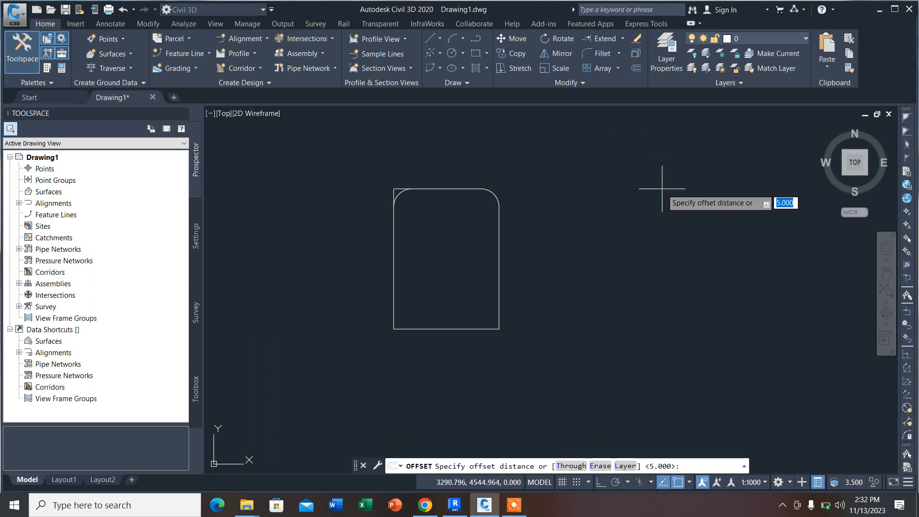
{"action": "type", "text": "R"}
{"action": "key", "text": "Return"}
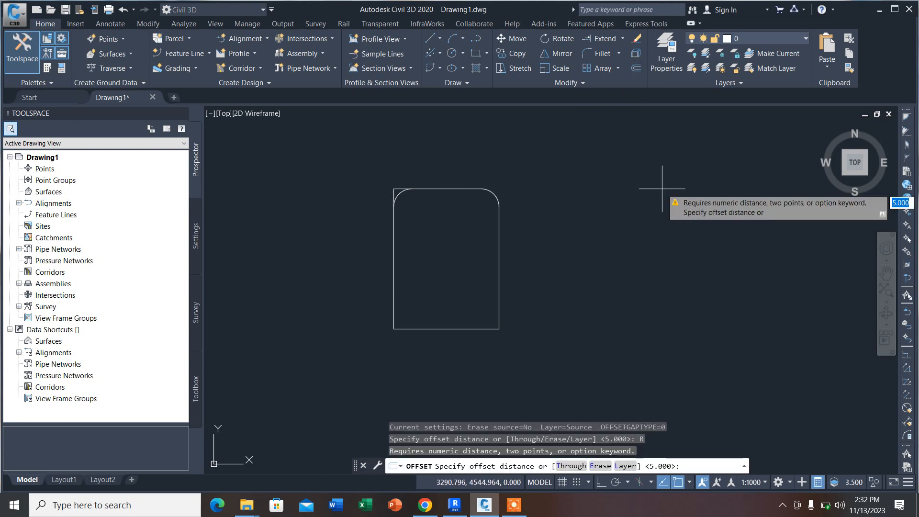
{"action": "key", "text": "Escape"}
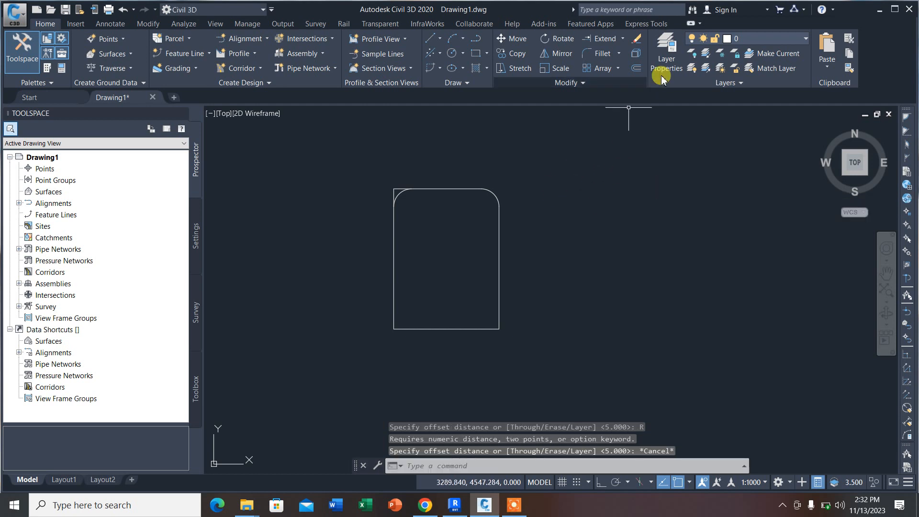
{"action": "left_click", "coordinate": [635, 68]}
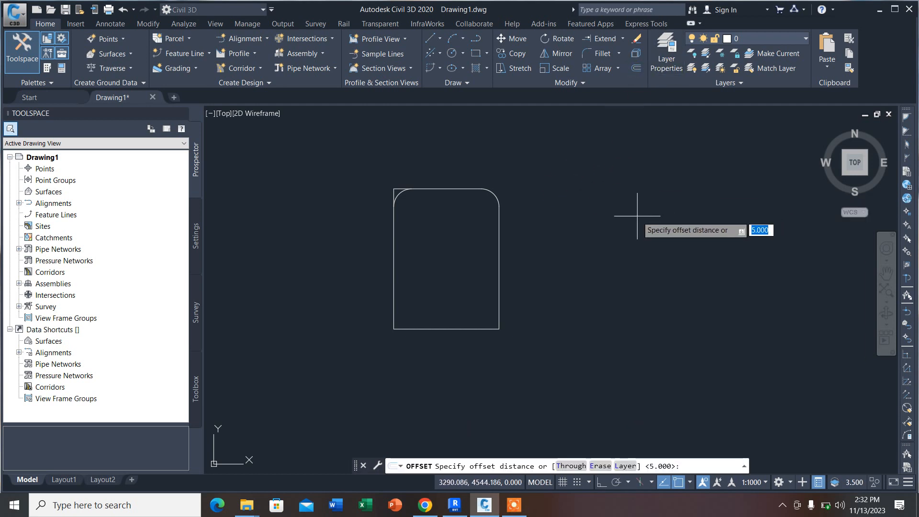
{"action": "type", "text": "1"}
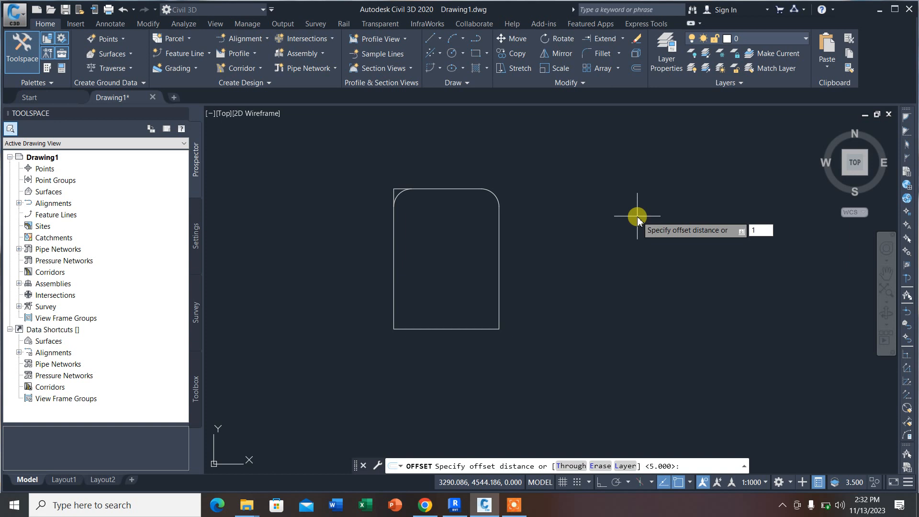
{"action": "key", "text": "Return"}
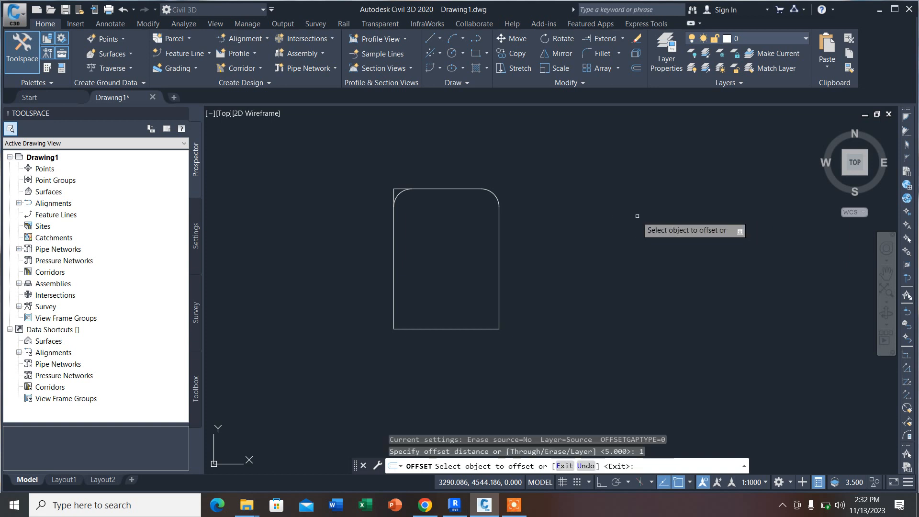
{"action": "left_click", "coordinate": [498, 311]}
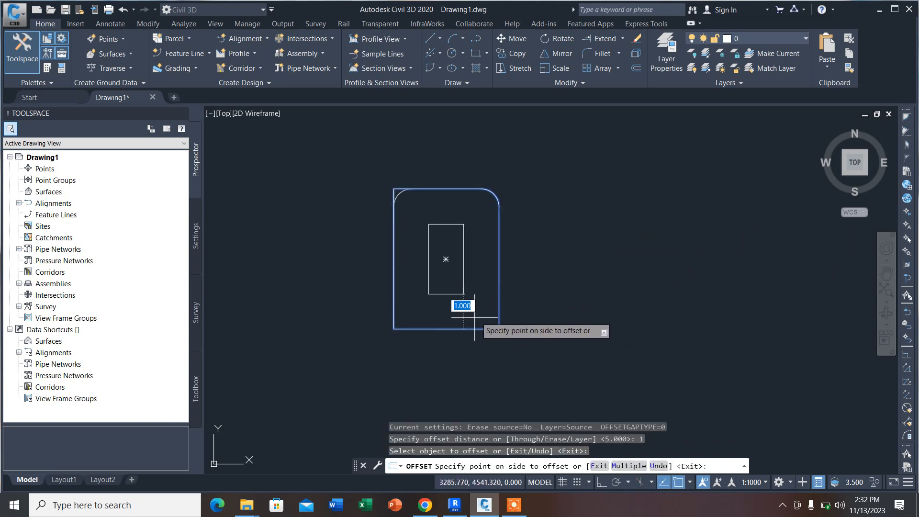
{"action": "key", "text": "Escape"}
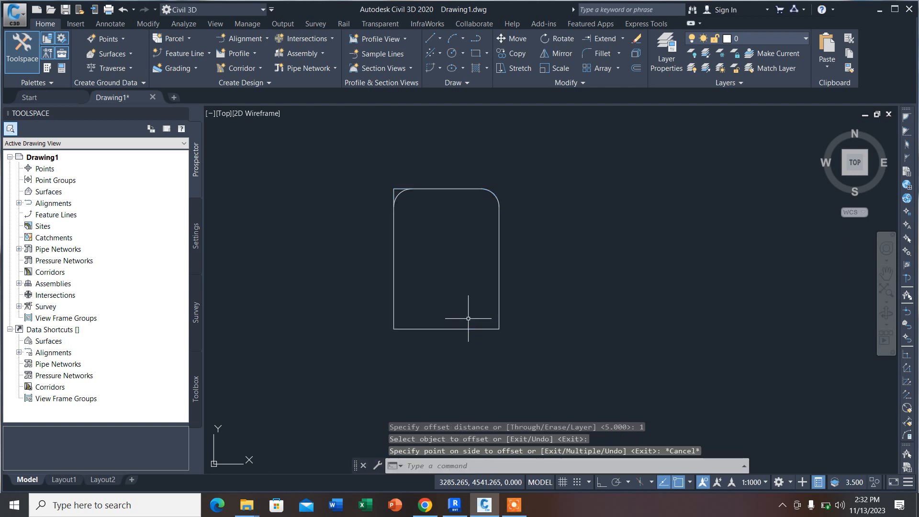
{"action": "left_click", "coordinate": [623, 40]}
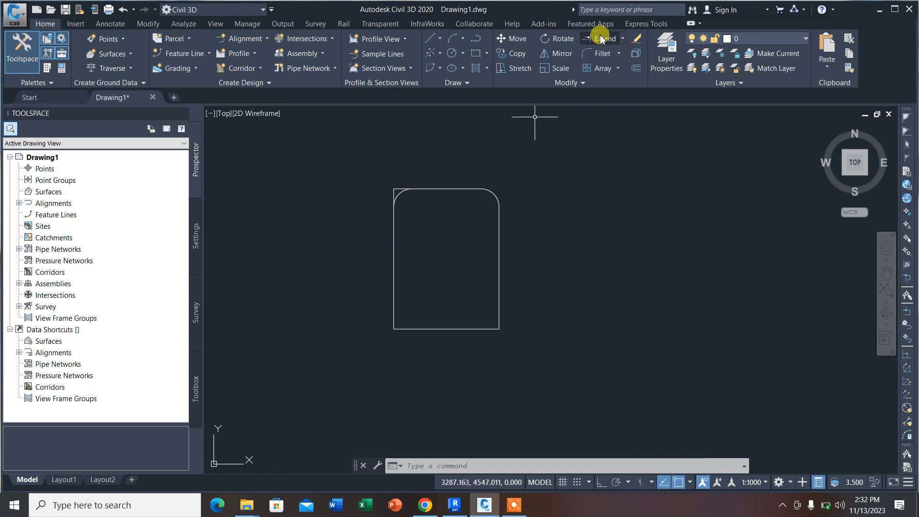
Step: Fillet the rectangle's lower-right corner with a radius of 1, switching the trim mode to No trim
{"action": "left_click", "coordinate": [618, 54]}
{"action": "left_click", "coordinate": [611, 73]}
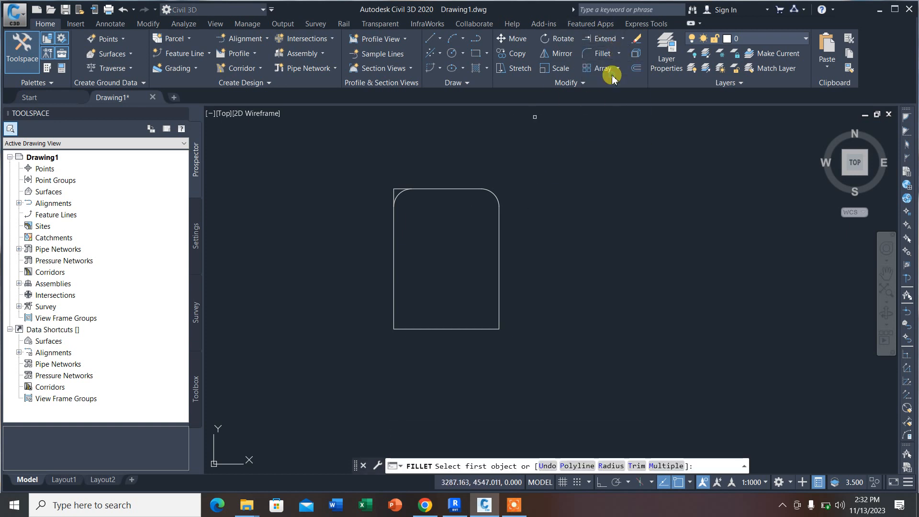
{"action": "type", "text": "R"}
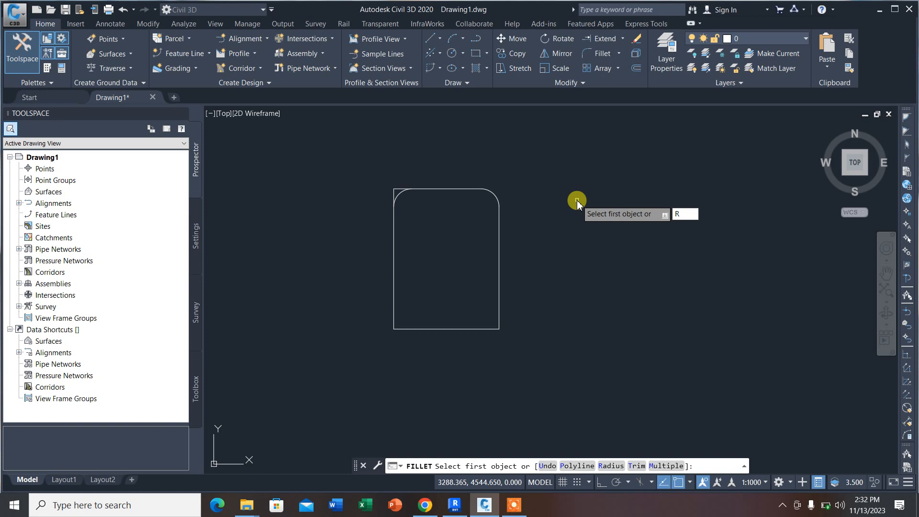
{"action": "key", "text": "Return"}
{"action": "type", "text": "1"}
{"action": "key", "text": "Return"}
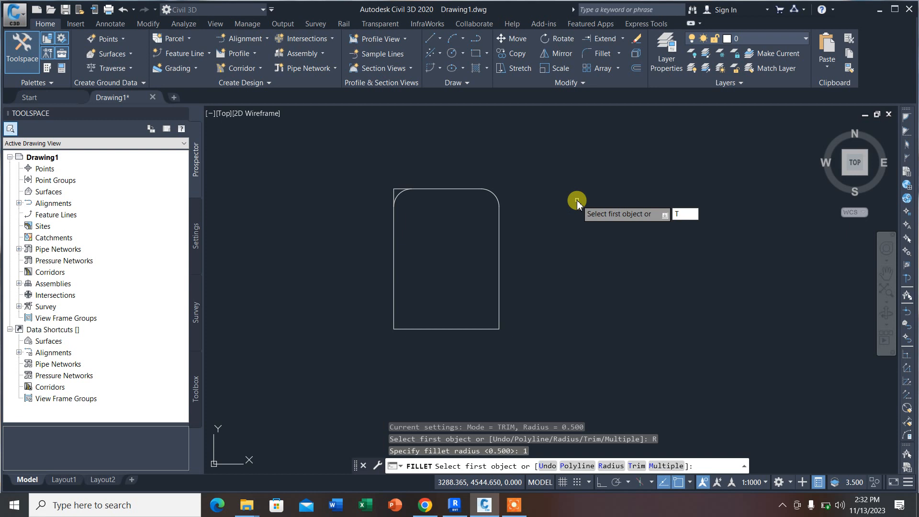
{"action": "key", "text": "Return"}
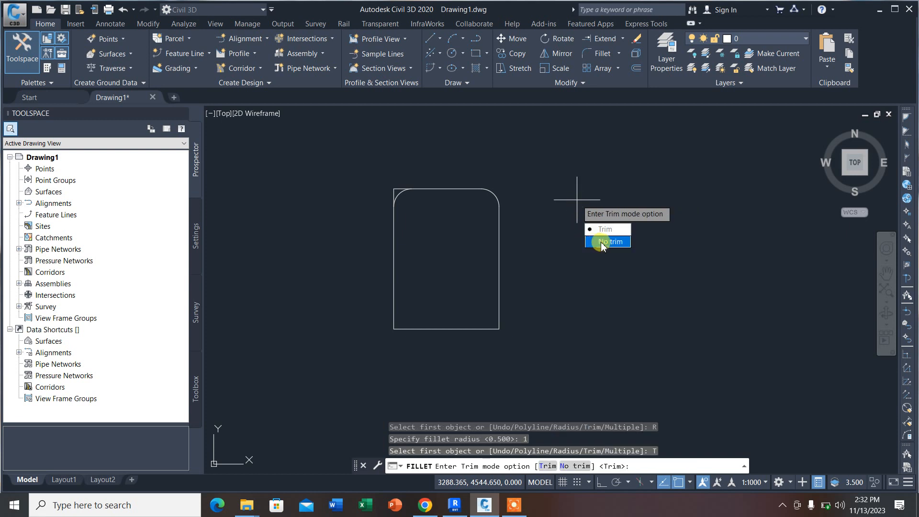
{"action": "left_click", "coordinate": [601, 243]}
{"action": "left_click", "coordinate": [497, 301]}
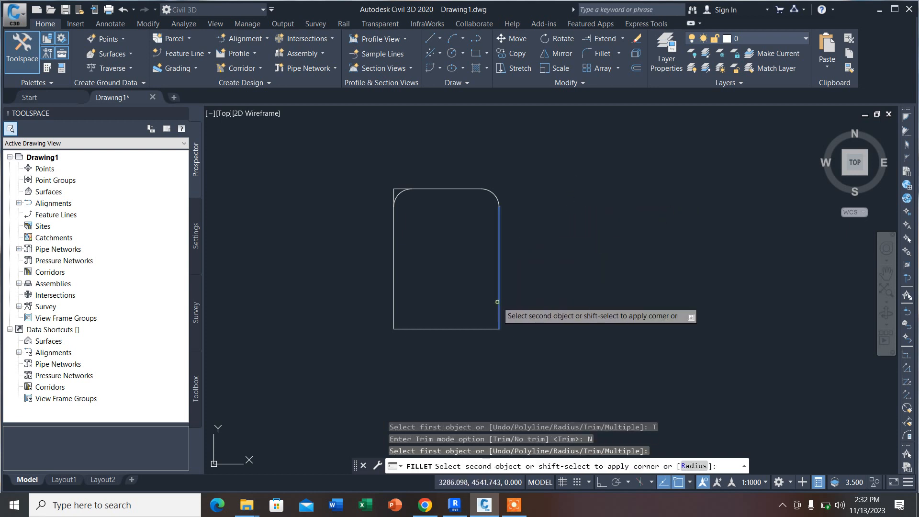
{"action": "left_click", "coordinate": [468, 327]}
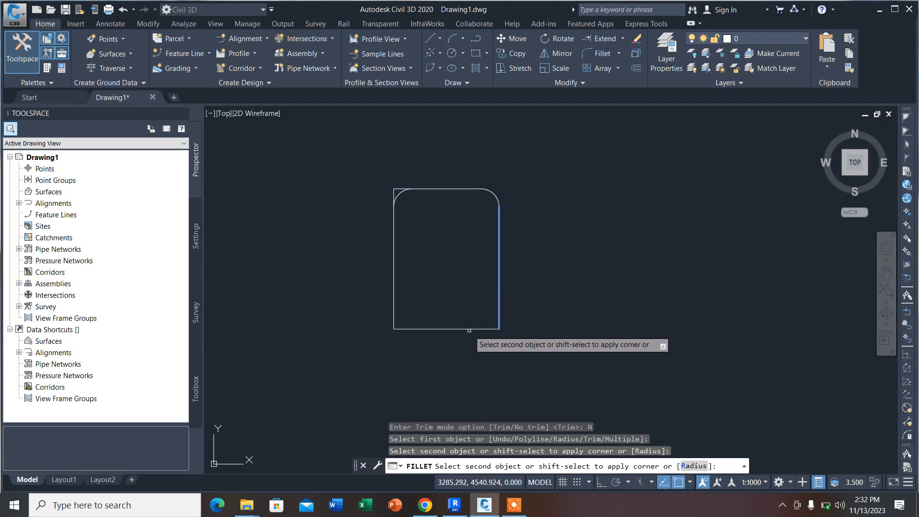
{"action": "left_click", "coordinate": [469, 330]}
{"action": "scroll", "coordinate": [492, 321], "scroll_direction": "up", "scroll_amount": 4}
{"action": "scroll", "coordinate": [531, 307], "scroll_direction": "down", "scroll_amount": 4}
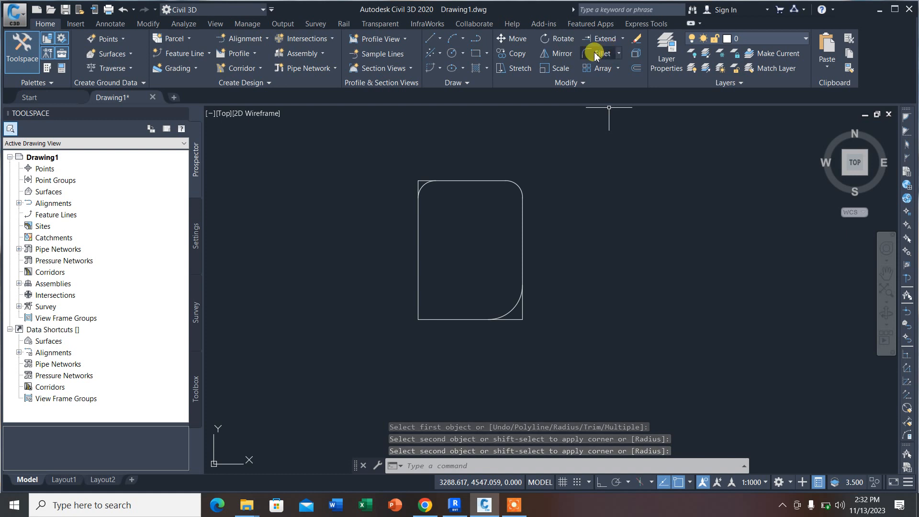
Step: Fillet the rectangle's lower-left corner with a radius of 1, switching the trim mode to Trim
{"action": "left_click", "coordinate": [612, 53]}
{"action": "type", "text": "R"}
{"action": "key", "text": "Return"}
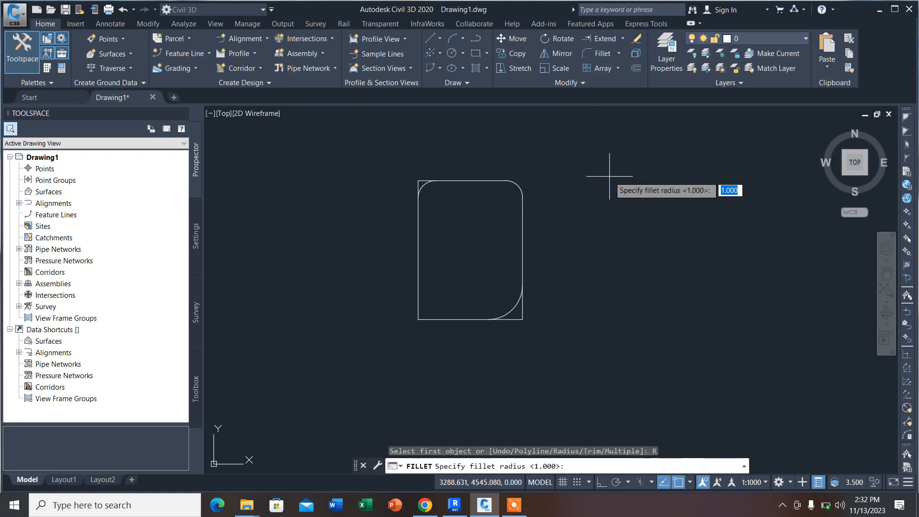
{"action": "type", "text": "1"}
{"action": "key", "text": "Return"}
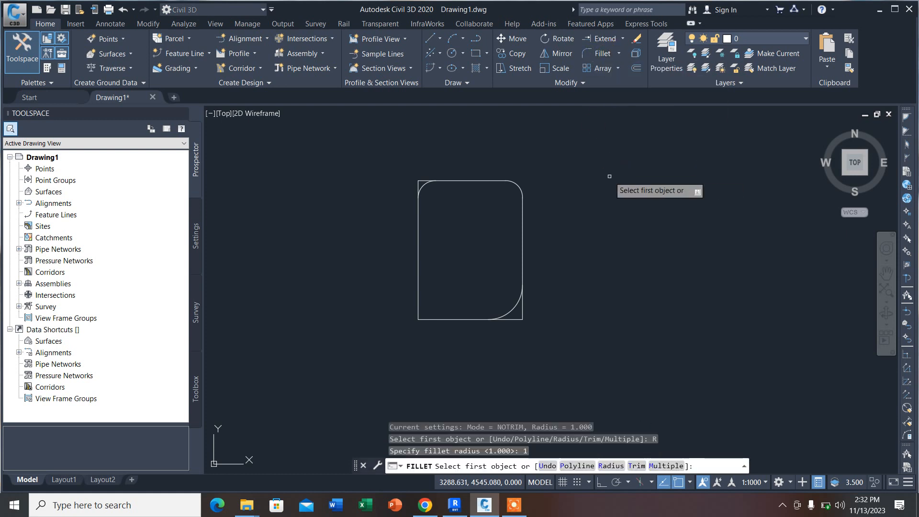
{"action": "type", "text": "T"}
{"action": "key", "text": "Return"}
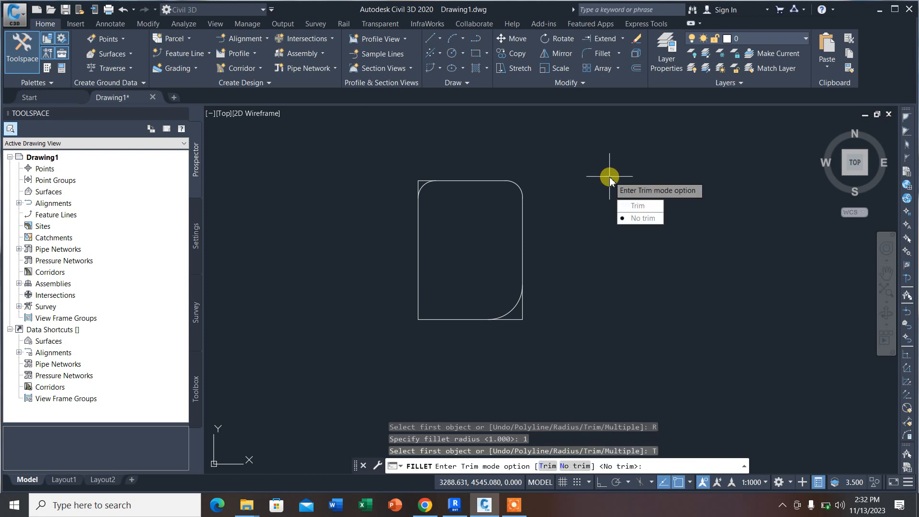
{"action": "left_click", "coordinate": [631, 206]}
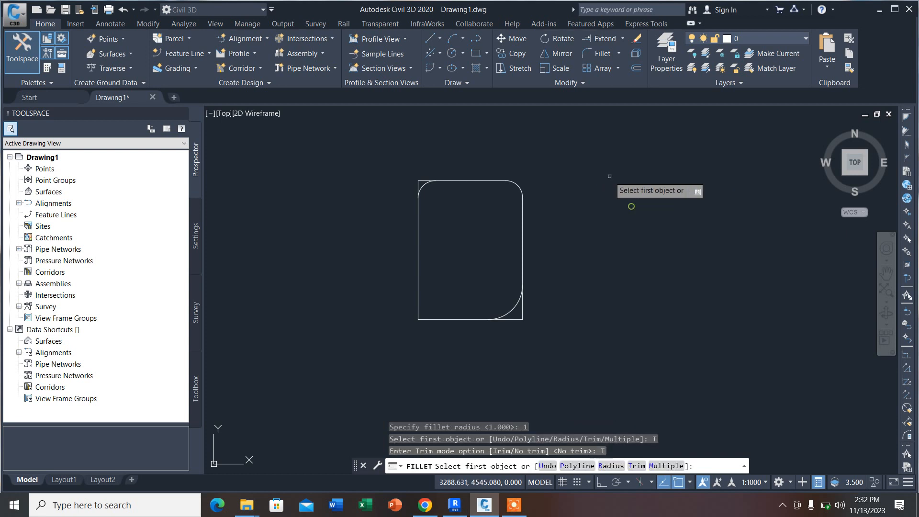
{"action": "left_click", "coordinate": [433, 319]}
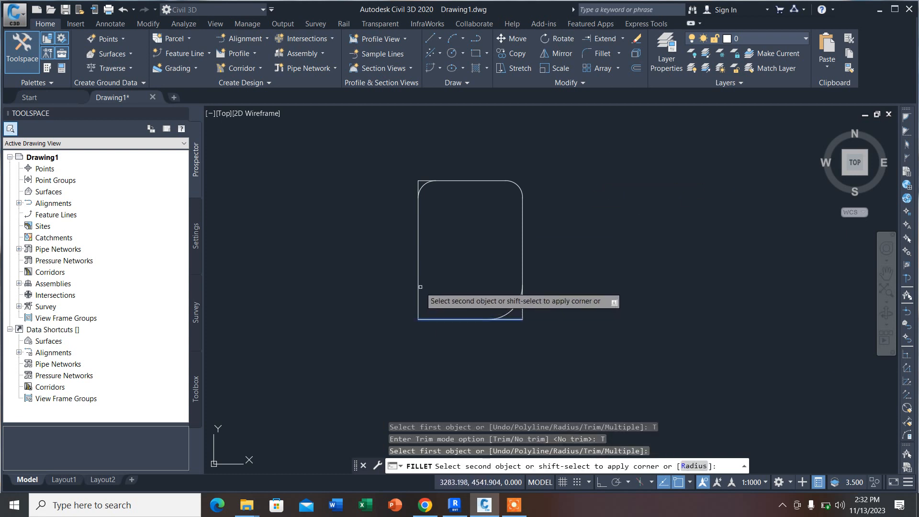
{"action": "left_click", "coordinate": [418, 299]}
Step: Copy the FILLET WITH TRIM &WITHOUT TRIM title to the empty space below the filleted rectangle
{"action": "scroll", "coordinate": [478, 239], "scroll_direction": "down", "scroll_amount": 5}
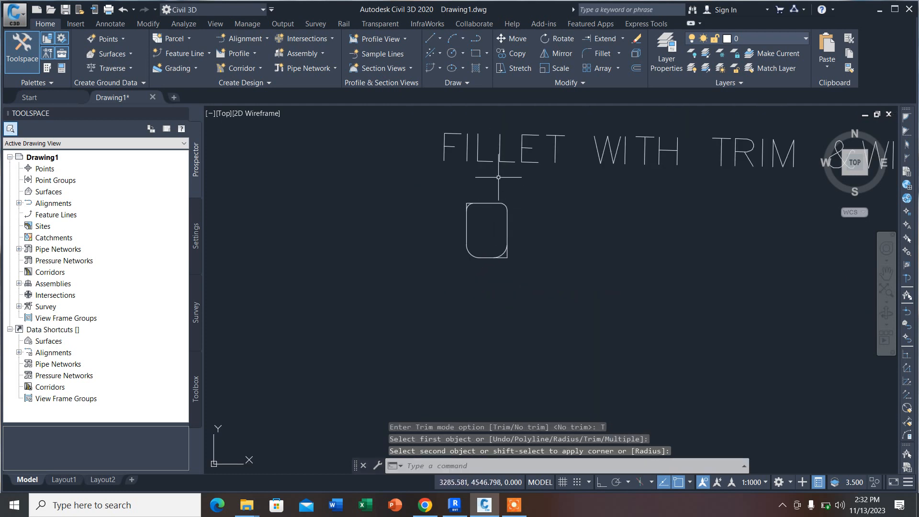
{"action": "scroll", "coordinate": [459, 175], "scroll_direction": "down", "scroll_amount": 3}
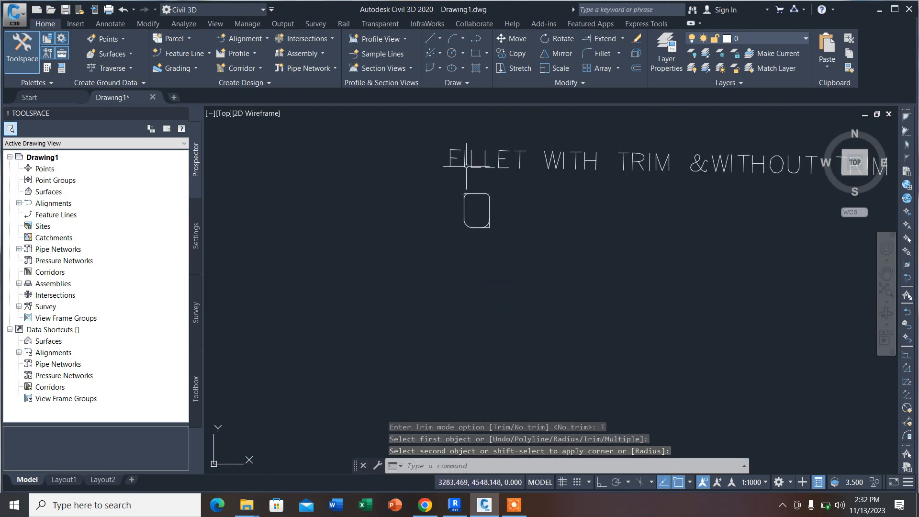
{"action": "scroll", "coordinate": [343, 239], "scroll_direction": "down", "scroll_amount": 2}
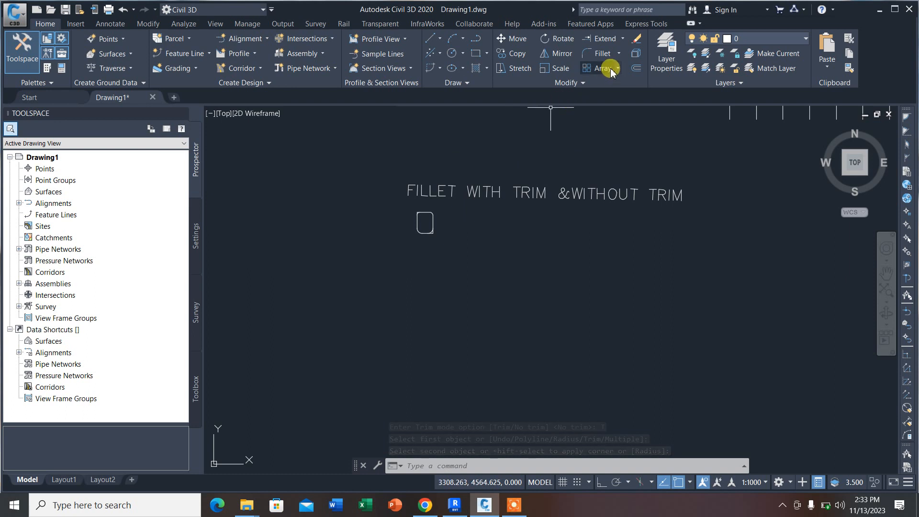
{"action": "left_click", "coordinate": [435, 190]}
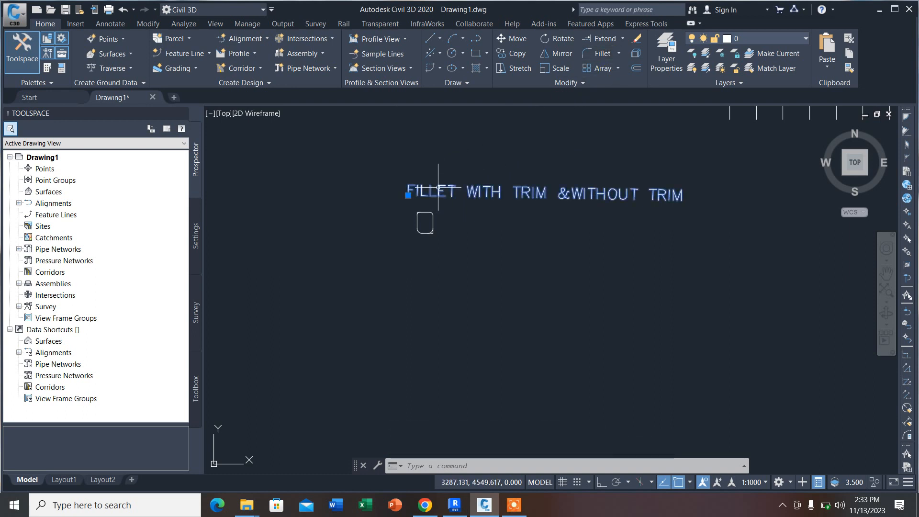
{"action": "left_click", "coordinate": [513, 53]}
{"action": "left_click", "coordinate": [473, 189]}
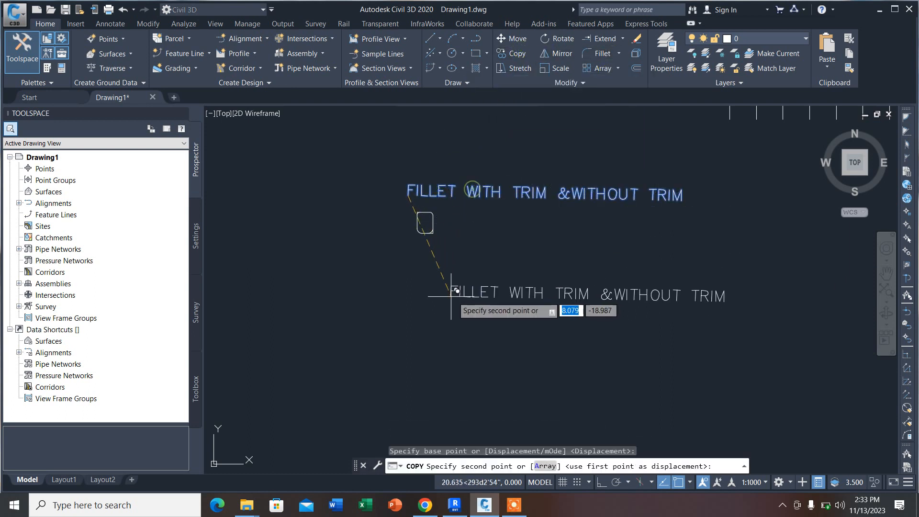
{"action": "left_click", "coordinate": [388, 290]}
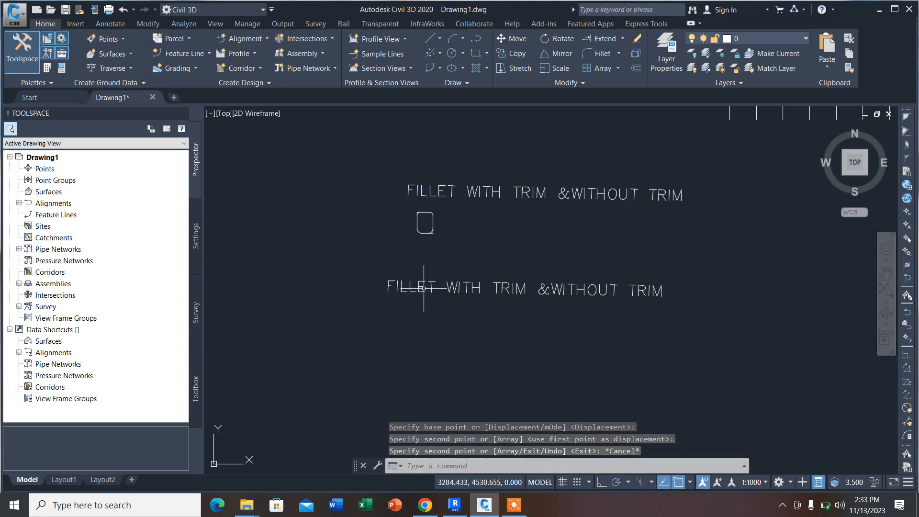
{"action": "key", "text": "Escape"}
Step: Replace the word FILLET with CHAMFER in the copied title below the filleted rectangle
{"action": "double_click", "coordinate": [431, 286]}
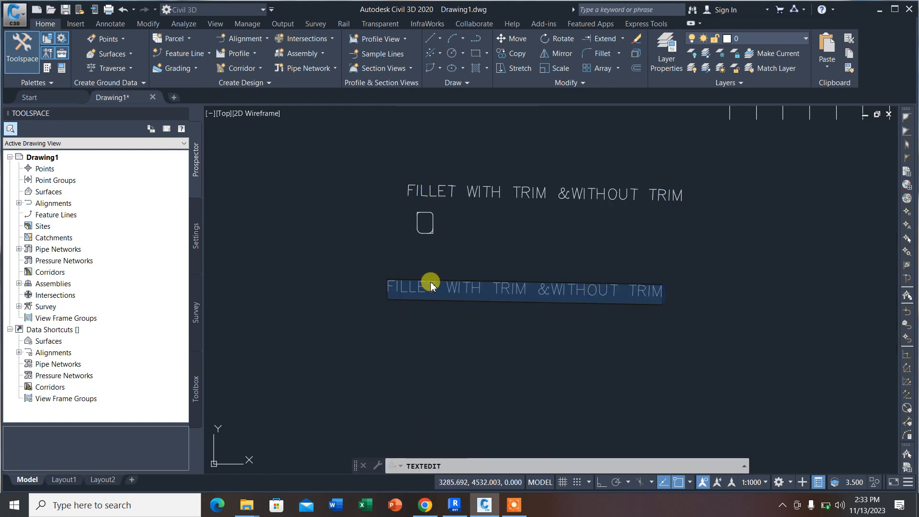
{"action": "left_click_drag", "start_coordinate": [437, 286], "coordinate": [365, 287]}
{"action": "type", "text": "C"}
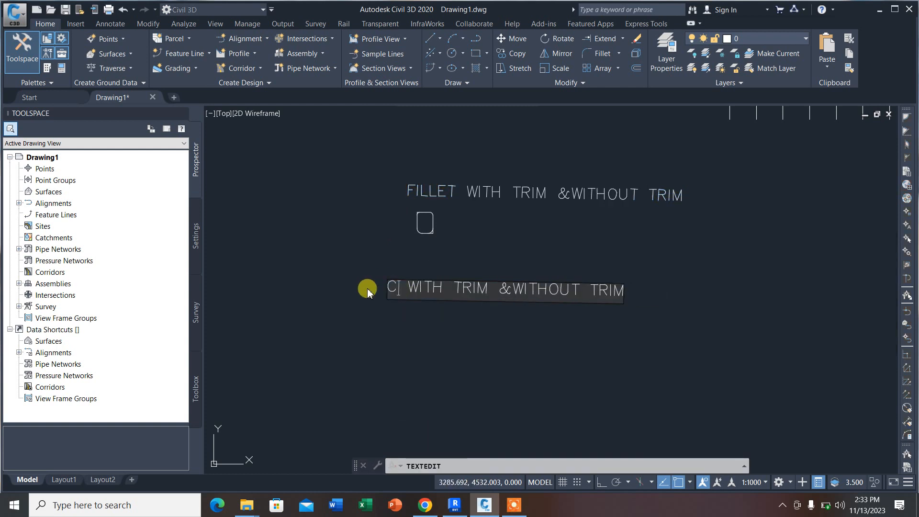
{"action": "type", "text": "HAMFE"}
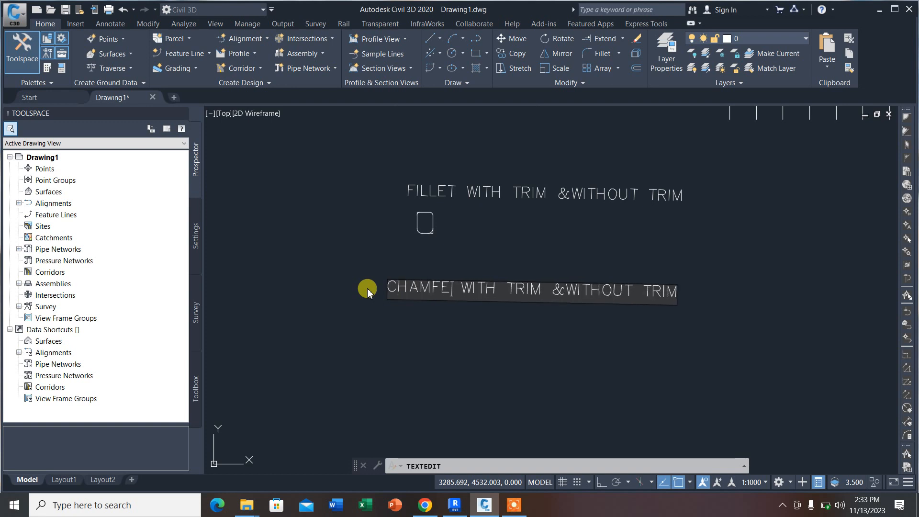
{"action": "type", "text": "R"}
{"action": "left_click", "coordinate": [483, 238]}
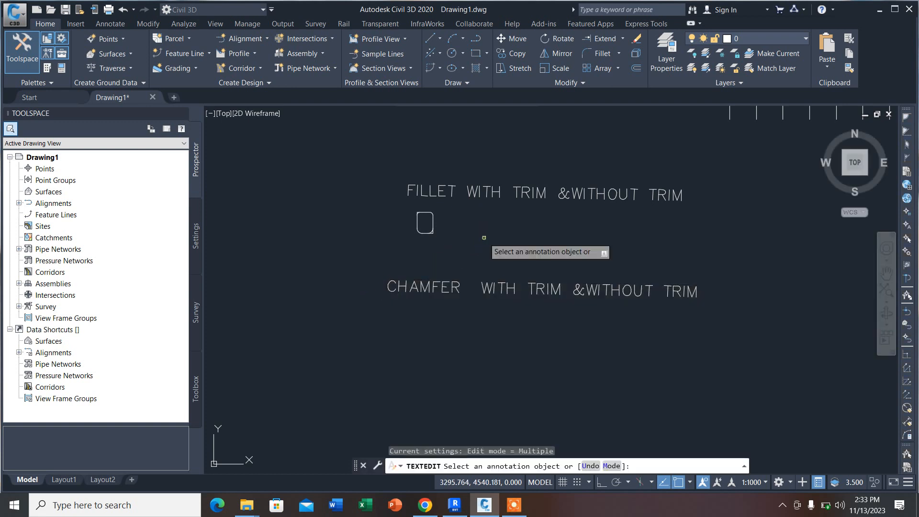
{"action": "scroll", "coordinate": [484, 238], "scroll_direction": "down", "scroll_amount": 4}
{"action": "key", "text": "Escape"}
Step: Draw a rectangle 5 units wide and 6 units high at the left end of the CHAMFER title, extending upward from its first corner
{"action": "scroll", "coordinate": [458, 218], "scroll_direction": "up", "scroll_amount": 2}
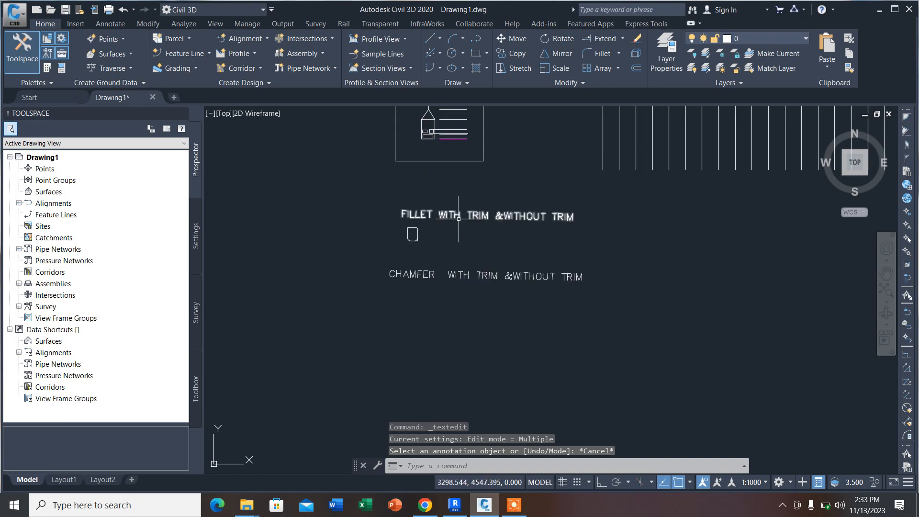
{"action": "scroll", "coordinate": [413, 234], "scroll_direction": "up", "scroll_amount": 4}
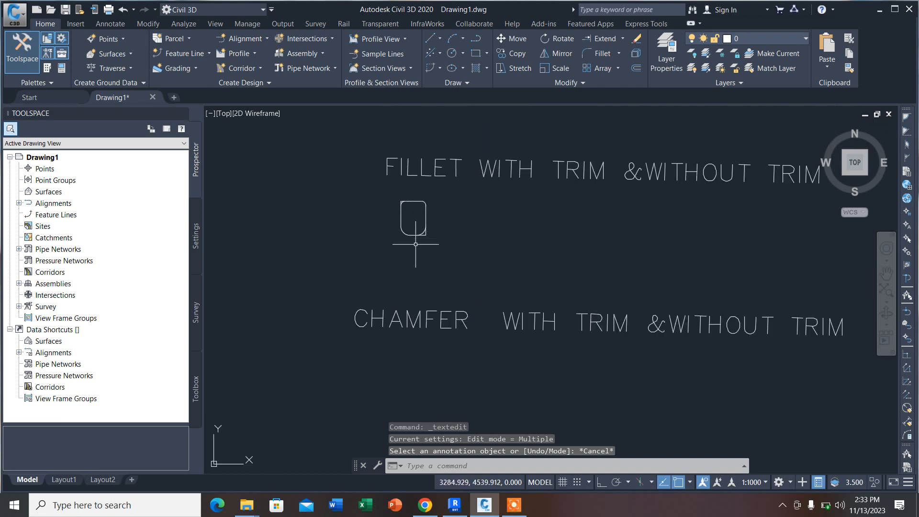
{"action": "scroll", "coordinate": [413, 216], "scroll_direction": "up", "scroll_amount": 4}
{"action": "scroll", "coordinate": [413, 216], "scroll_direction": "down", "scroll_amount": 6}
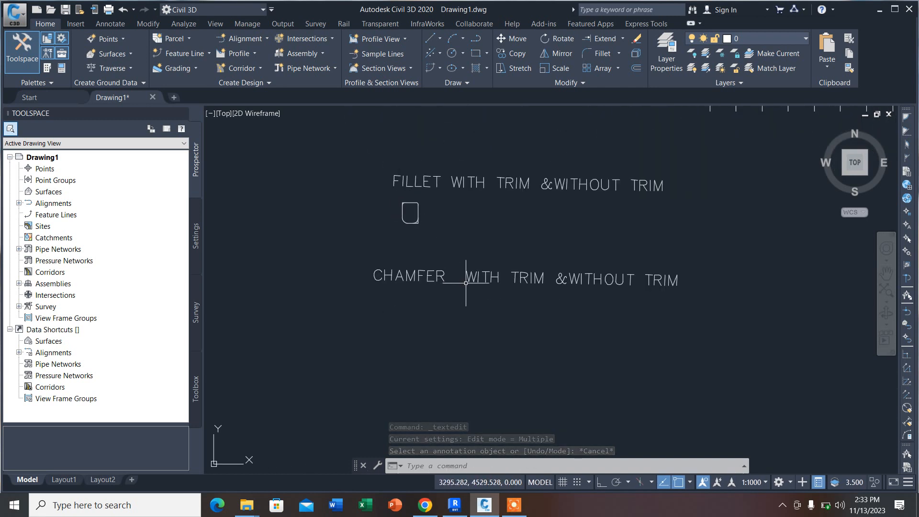
{"action": "scroll", "coordinate": [480, 257], "scroll_direction": "up", "scroll_amount": 2}
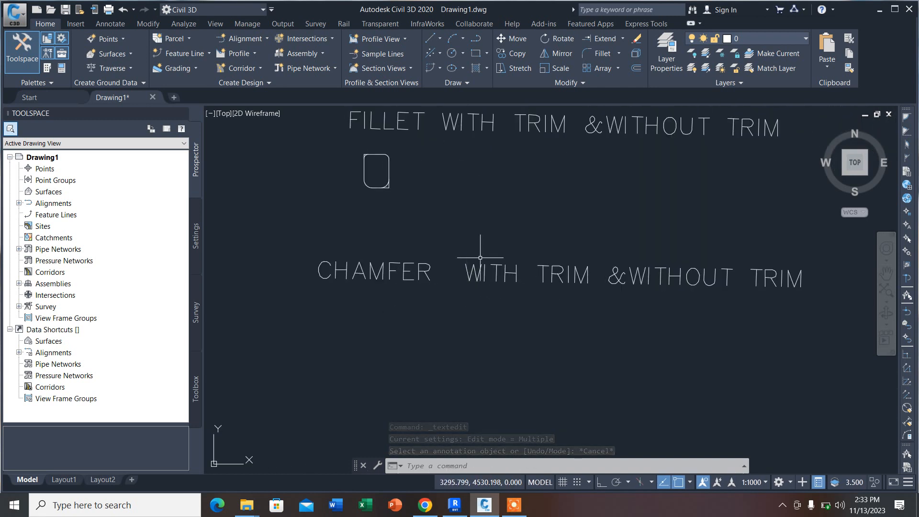
{"action": "left_click", "coordinate": [477, 54]}
{"action": "scroll", "coordinate": [335, 268], "scroll_direction": "down", "scroll_amount": 2}
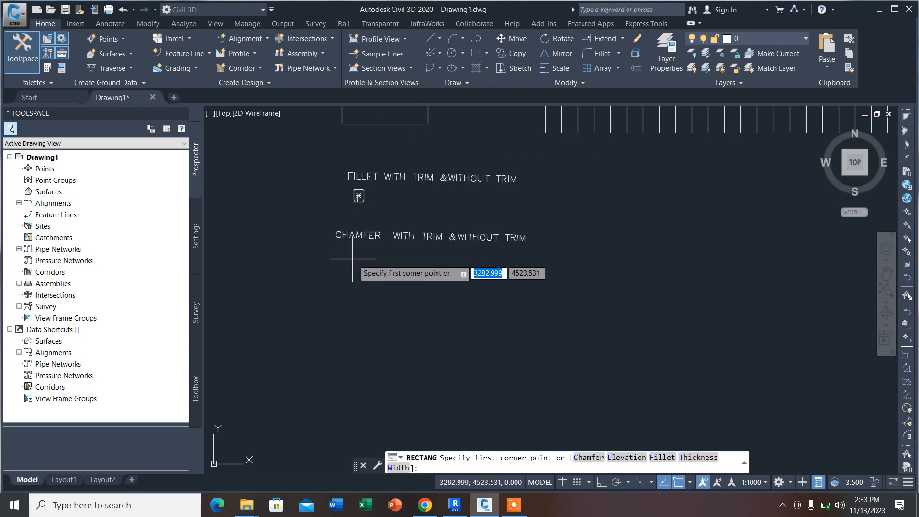
{"action": "scroll", "coordinate": [324, 259], "scroll_direction": "up", "scroll_amount": 1}
{"action": "left_click", "coordinate": [324, 259]}
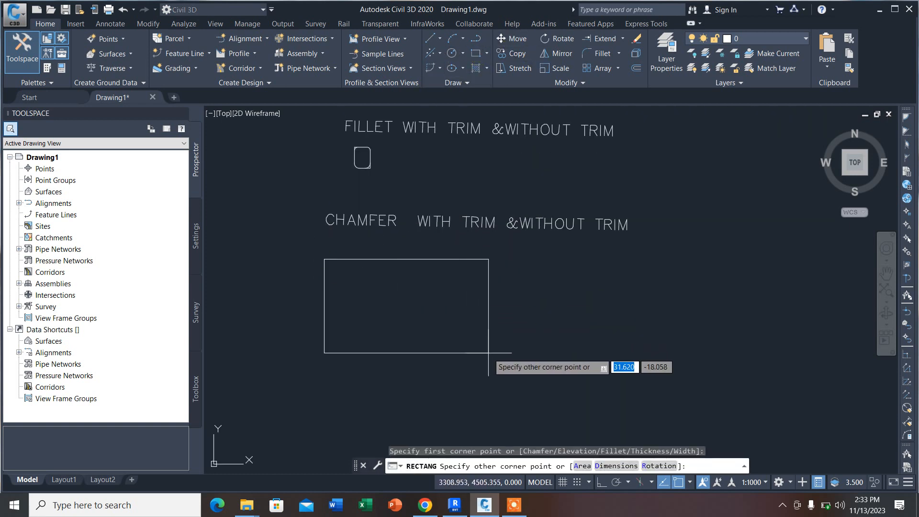
{"action": "type", "text": "3"}
{"action": "key", "text": "Tab"}
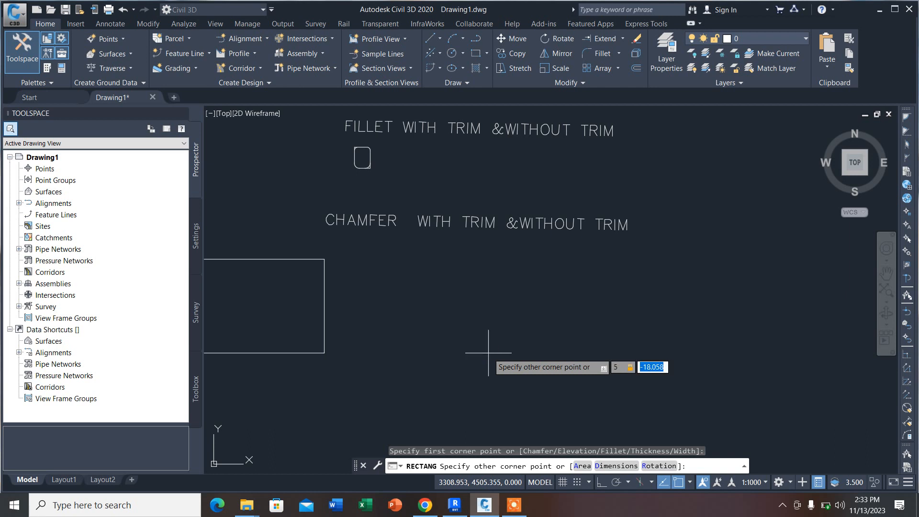
{"action": "key", "text": "Return"}
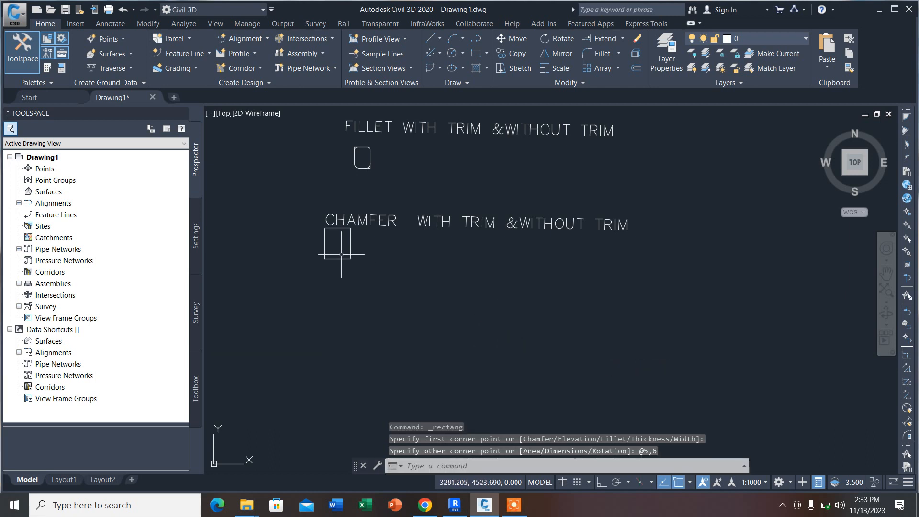
Step: Move the new rectangle about 5.16 units right and 2.65 units down, clear of the CHAMFER title
{"action": "scroll", "coordinate": [341, 254], "scroll_direction": "up", "scroll_amount": 5}
{"action": "left_click", "coordinate": [385, 307]}
{"action": "left_click", "coordinate": [359, 268]}
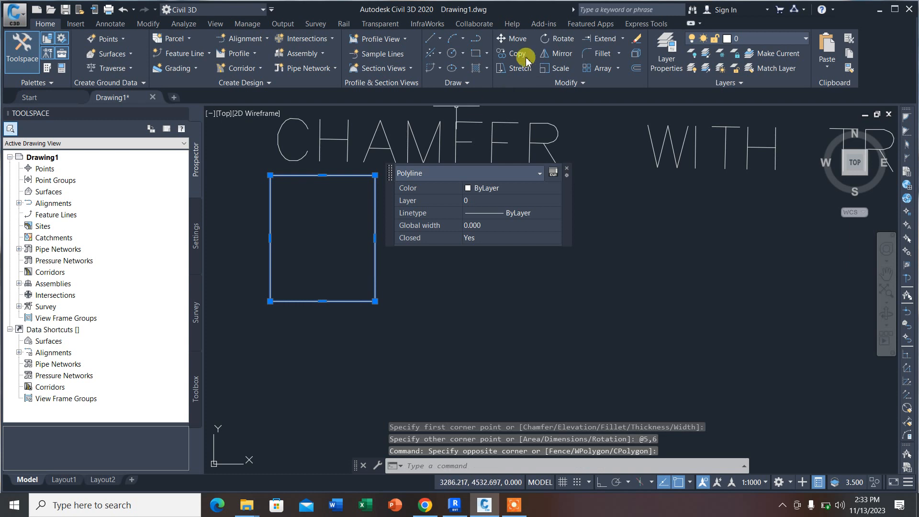
{"action": "left_click", "coordinate": [511, 38]}
{"action": "left_click", "coordinate": [375, 301]}
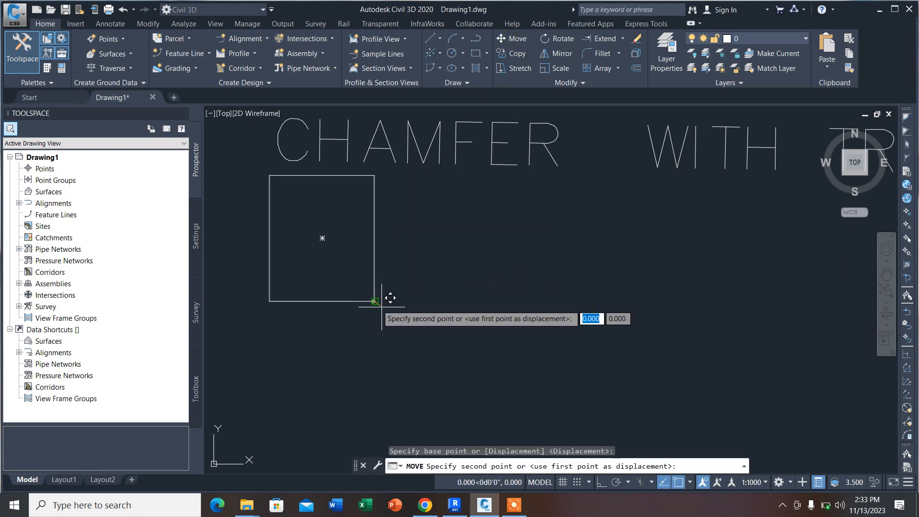
{"action": "left_click", "coordinate": [483, 356]}
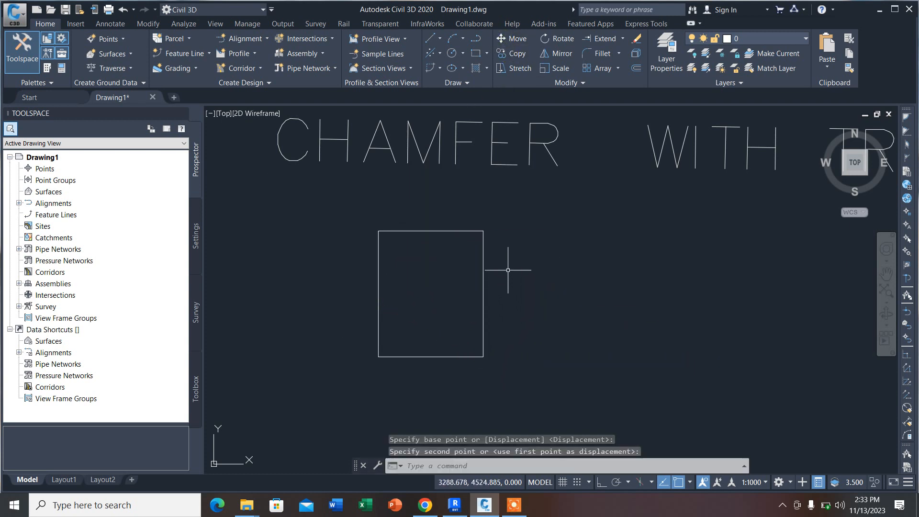
Step: Chamfer the rectangle's upper-left corner with a first distance of 0.5 along the top edge and a second distance of 1 along the left edge
{"action": "left_click", "coordinate": [618, 53]}
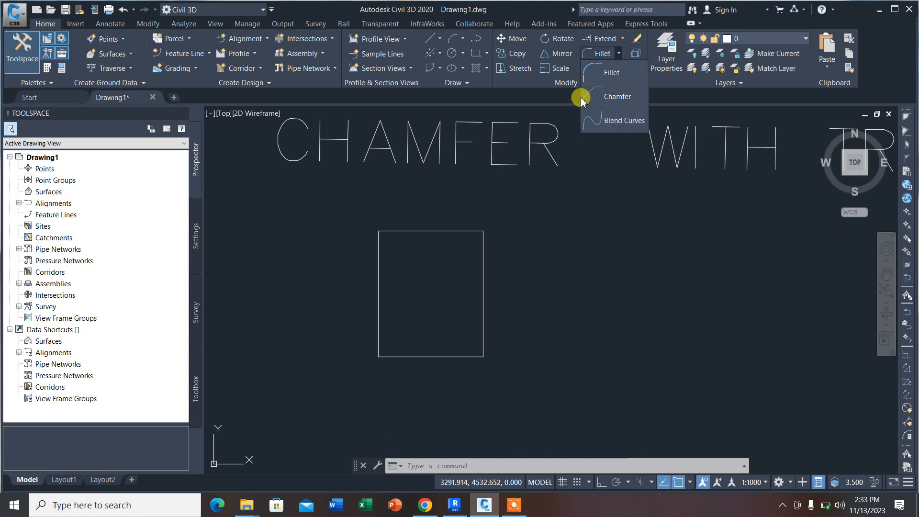
{"action": "left_click", "coordinate": [610, 96]}
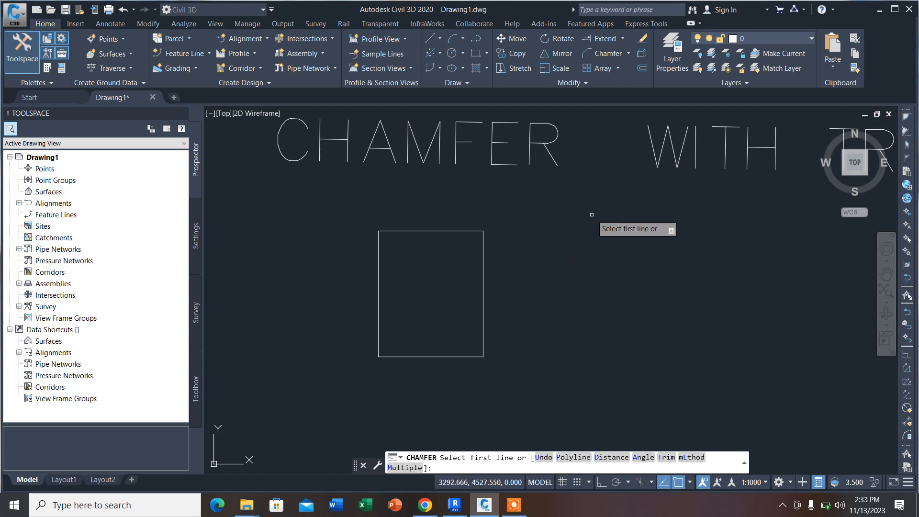
{"action": "type", "text": "D"}
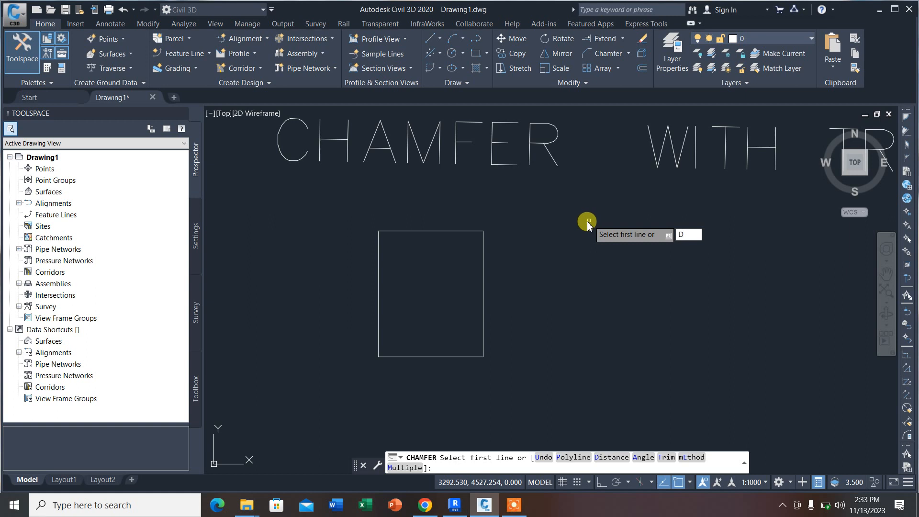
{"action": "key", "text": "Return"}
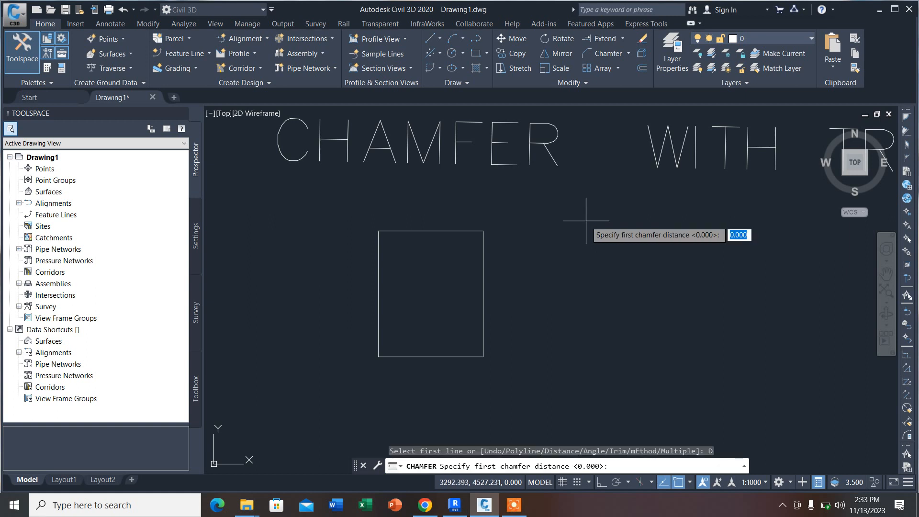
{"action": "type", "text": "0.5"}
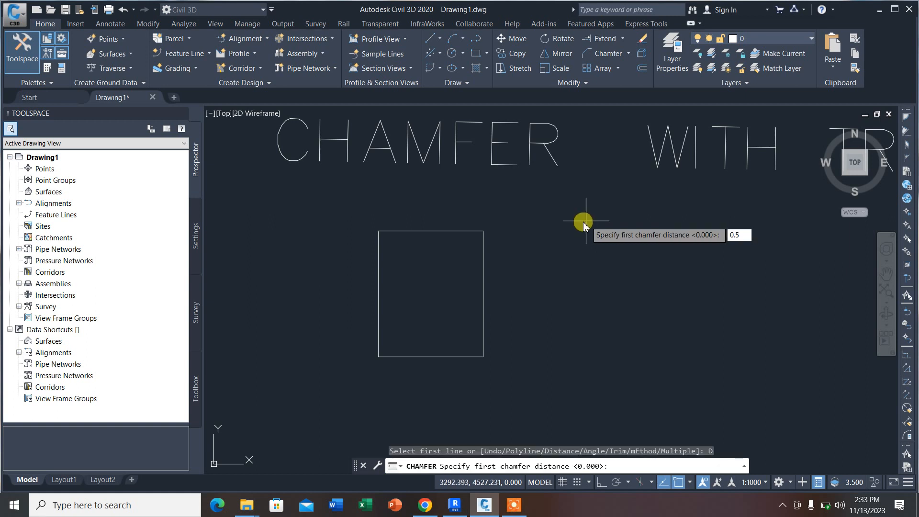
{"action": "key", "text": "Return"}
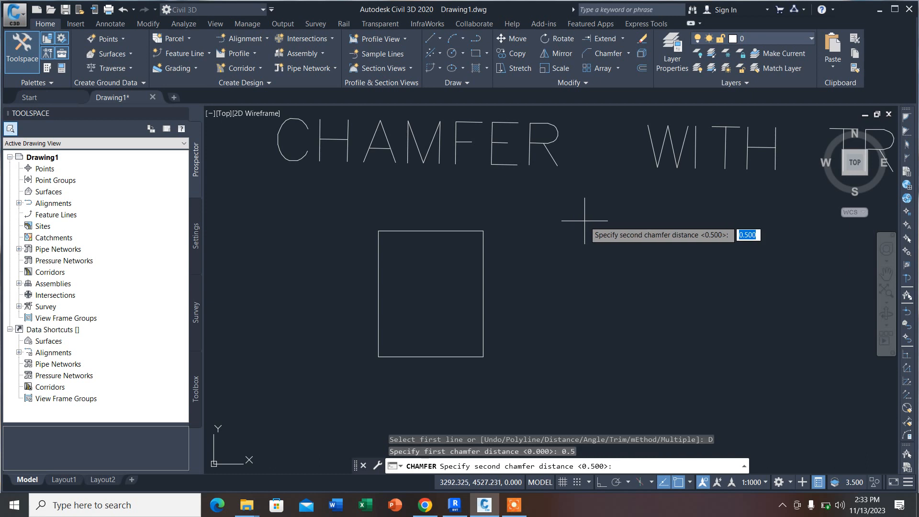
{"action": "type", "text": "1"}
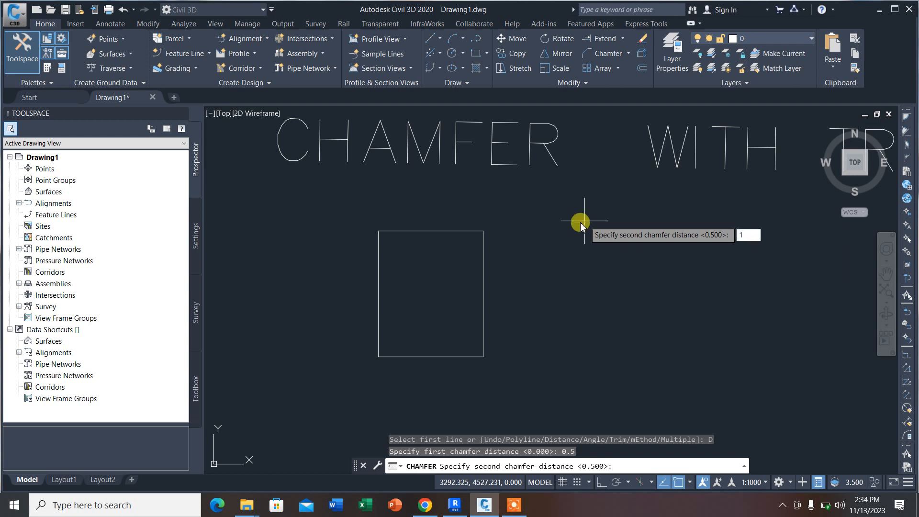
{"action": "key", "text": "Return"}
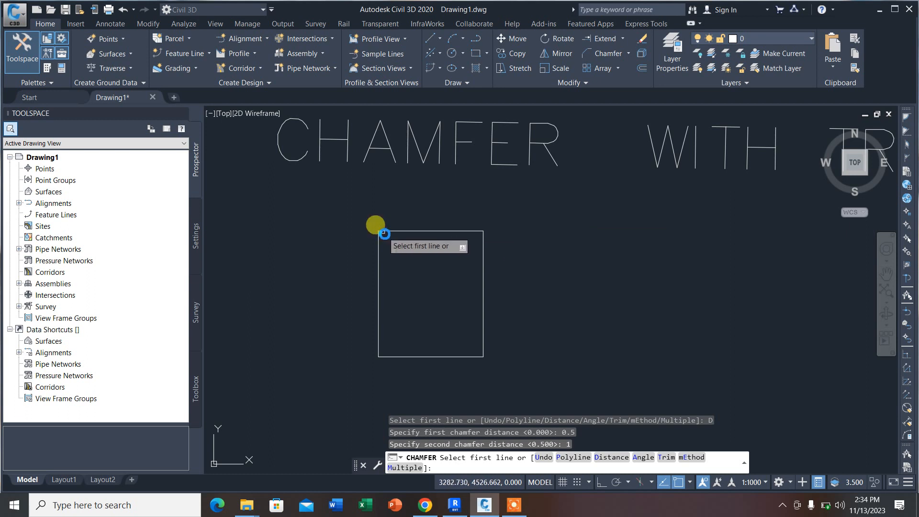
{"action": "scroll", "coordinate": [385, 230], "scroll_direction": "up", "scroll_amount": 4}
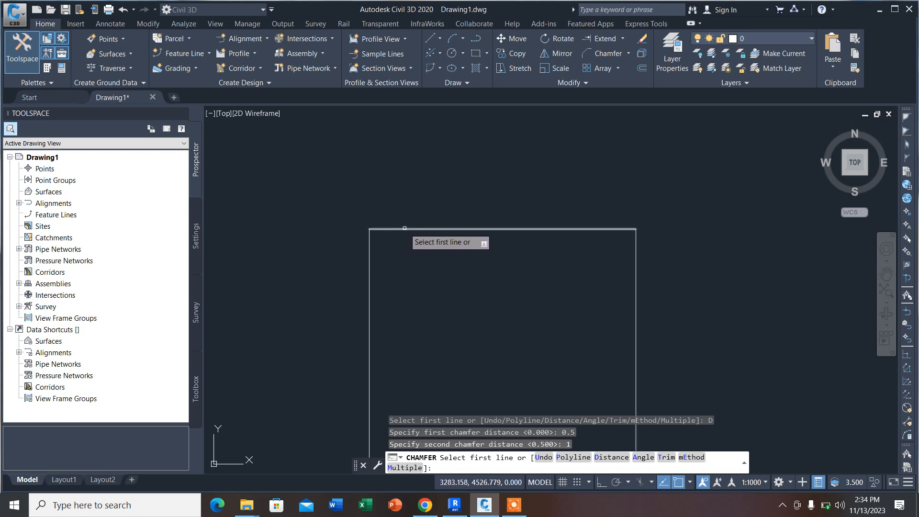
{"action": "left_click", "coordinate": [406, 229]}
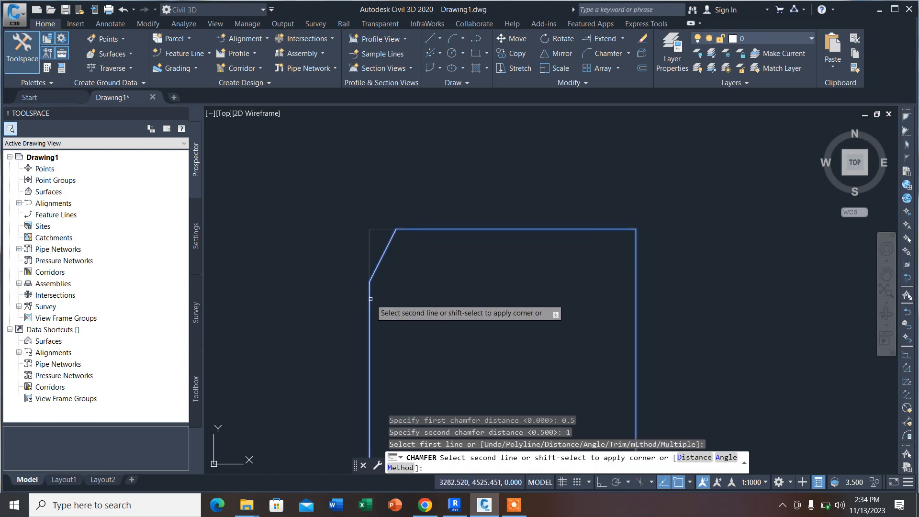
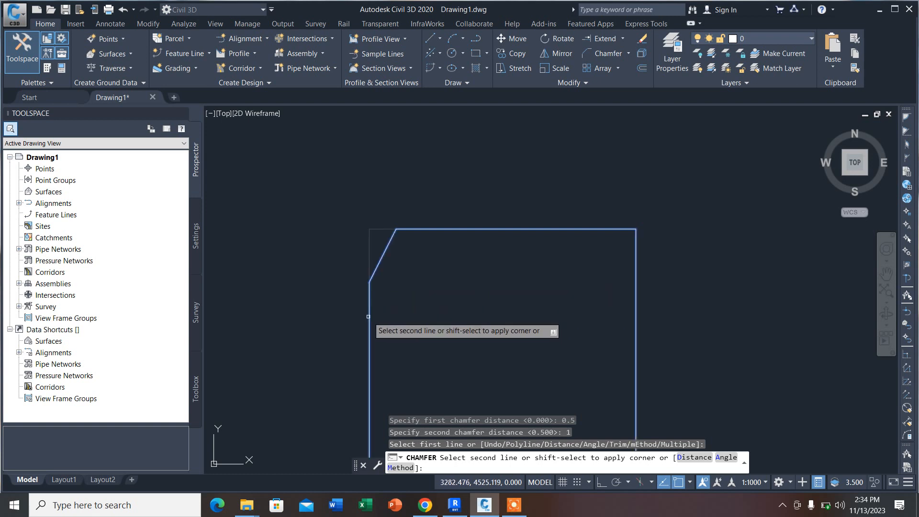
Step: Complete the chamfer at the rectangle's upper-left corner, using its left edge as the second line
{"action": "left_click", "coordinate": [368, 316]}
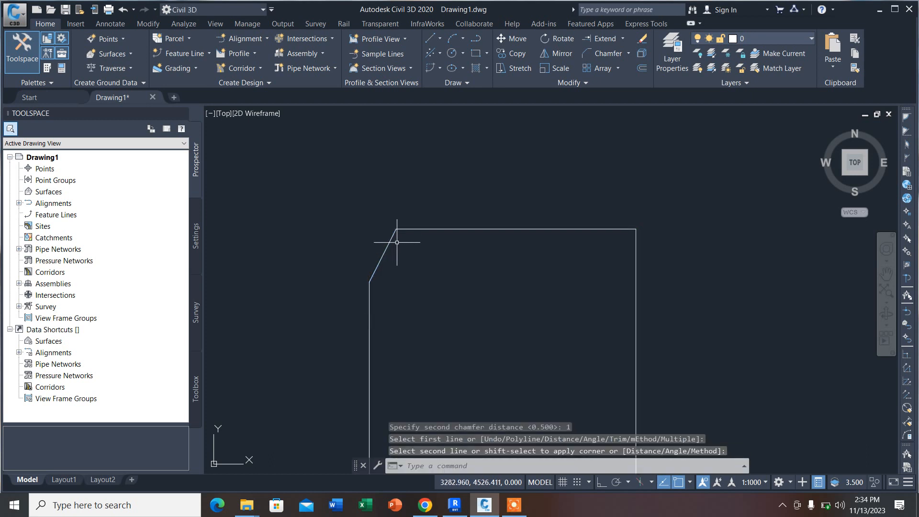
{"action": "scroll", "coordinate": [405, 219], "scroll_direction": "down", "scroll_amount": 3}
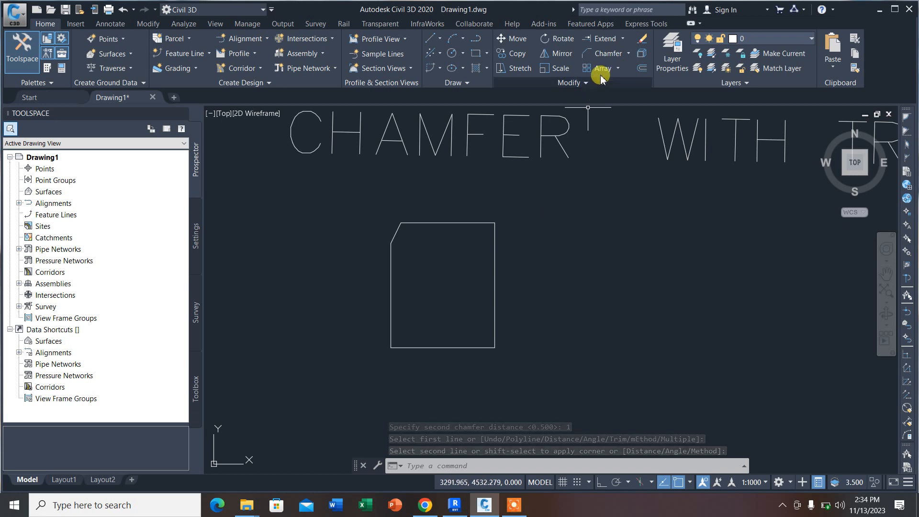
Step: Chamfer the rectangle's upper-right corner in No trim mode, with distances 0.5 along the top edge and 1 along the right edge
{"action": "left_click", "coordinate": [603, 53]}
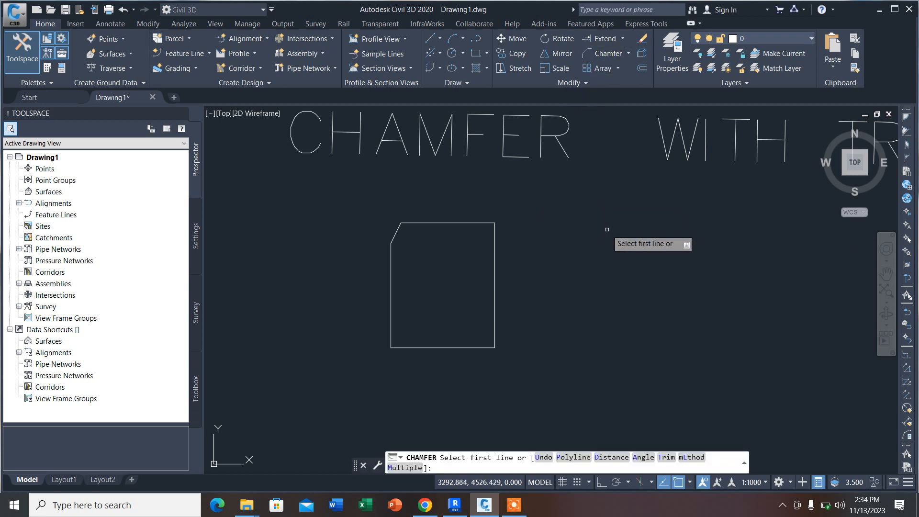
{"action": "type", "text": "D"}
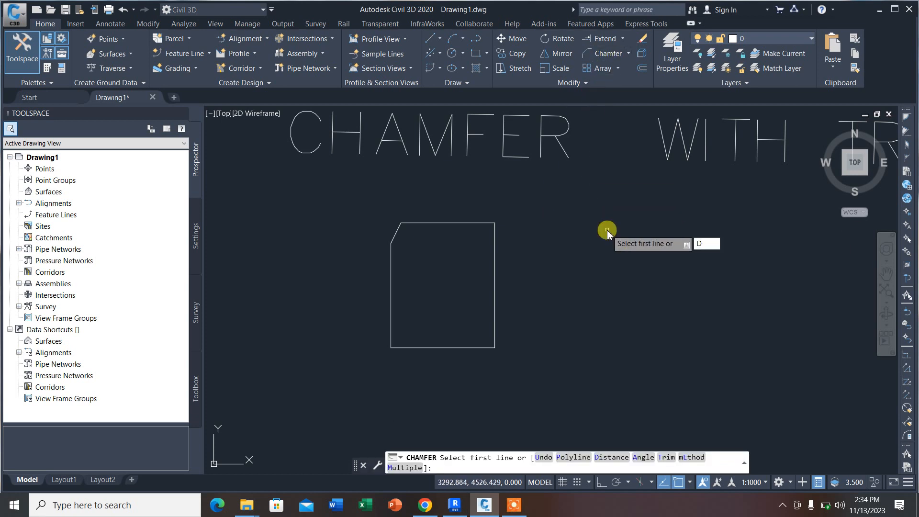
{"action": "key", "text": "Return"}
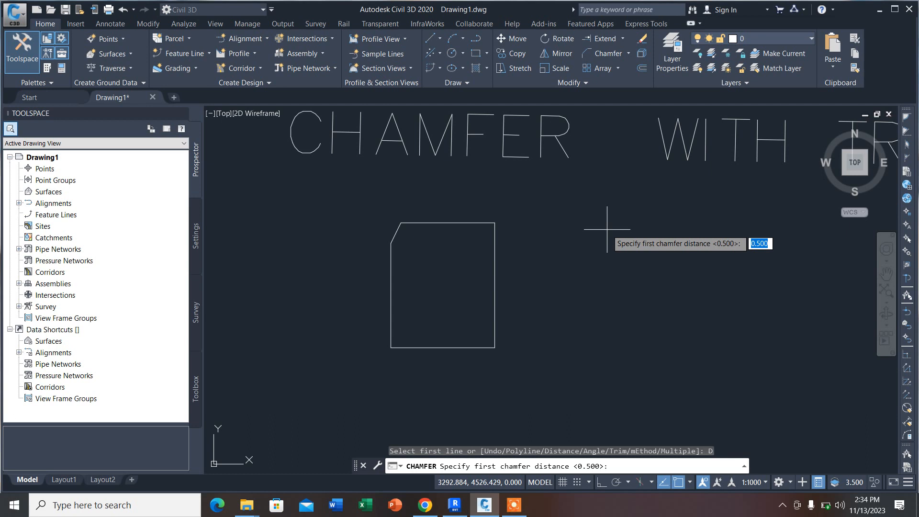
{"action": "type", "text": "0"}
{"action": "key", "text": "Return"}
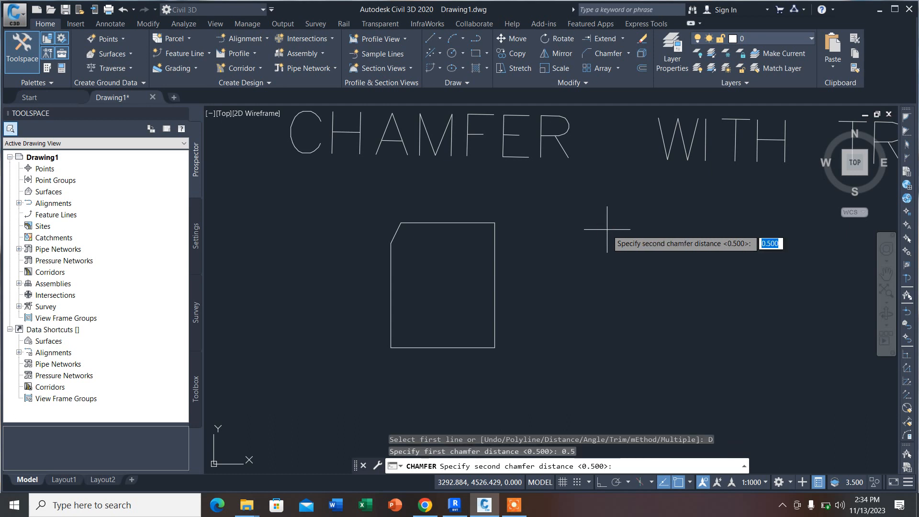
{"action": "type", "text": "1"}
{"action": "key", "text": "Return"}
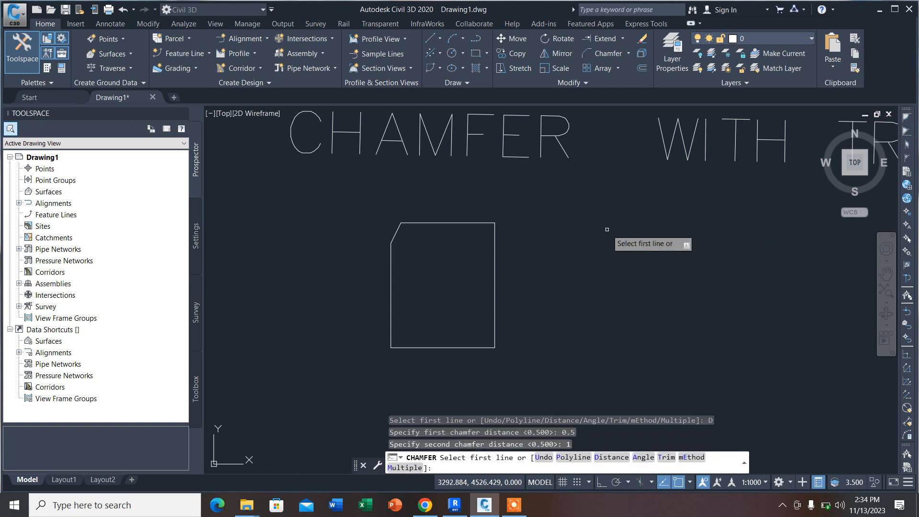
{"action": "type", "text": "T"}
{"action": "key", "text": "Return"}
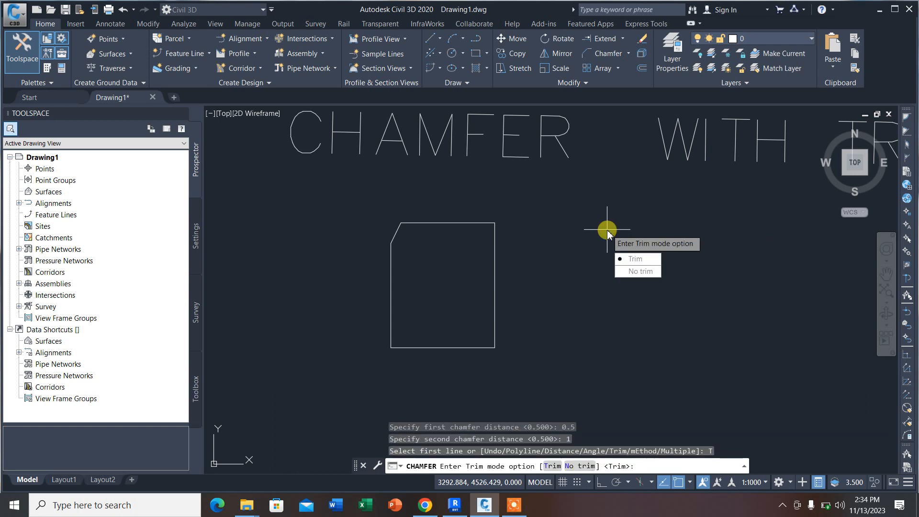
{"action": "left_click", "coordinate": [630, 271]}
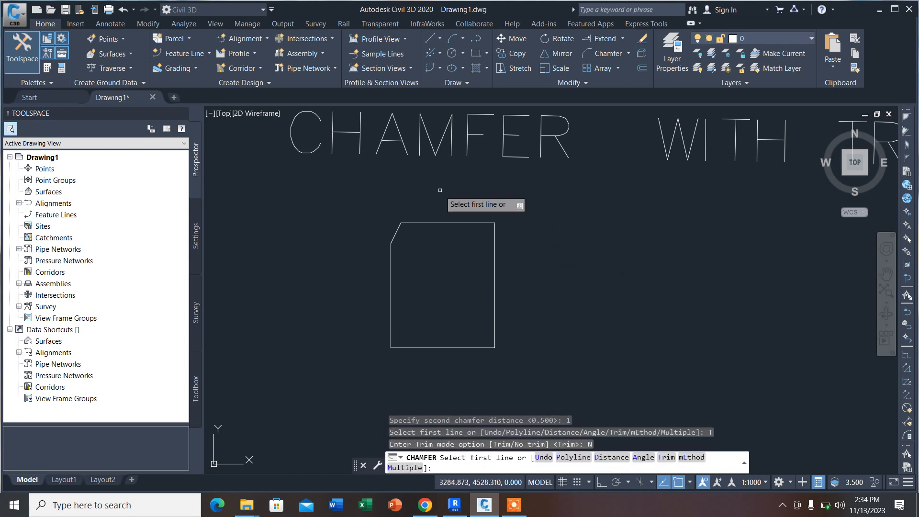
{"action": "left_click", "coordinate": [472, 223]}
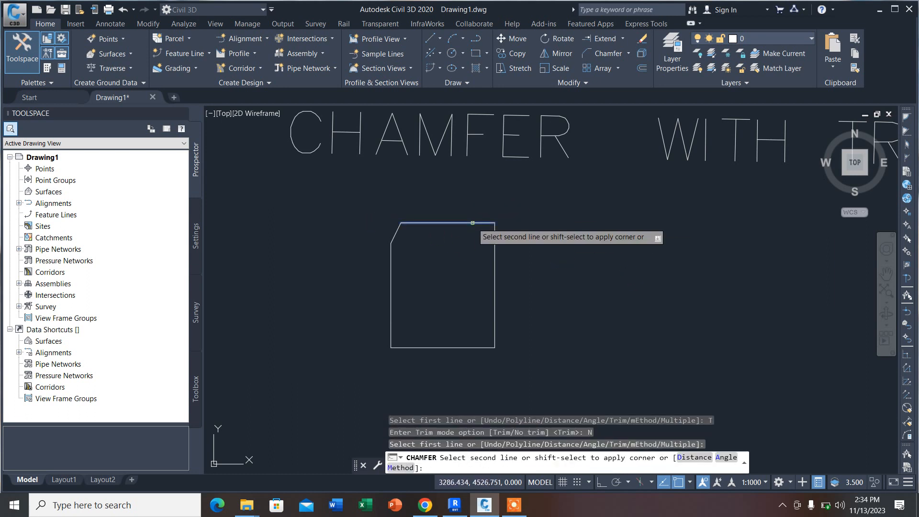
{"action": "left_click", "coordinate": [495, 262]}
{"action": "scroll", "coordinate": [491, 234], "scroll_direction": "up", "scroll_amount": 3}
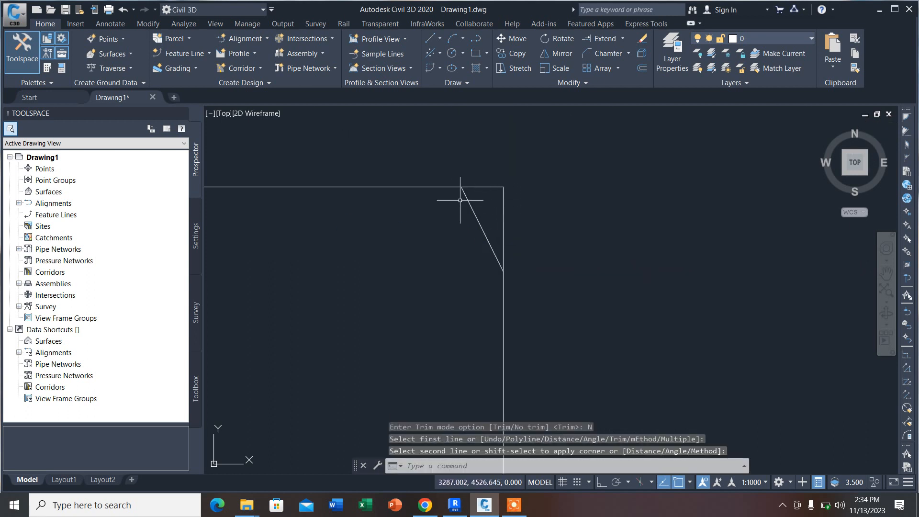
Step: Chamfer the rectangle's lower-right corner in No trim mode, with both distances set to 1
{"action": "scroll", "coordinate": [497, 282], "scroll_direction": "down", "scroll_amount": 1}
{"action": "scroll", "coordinate": [518, 238], "scroll_direction": "down", "scroll_amount": 2}
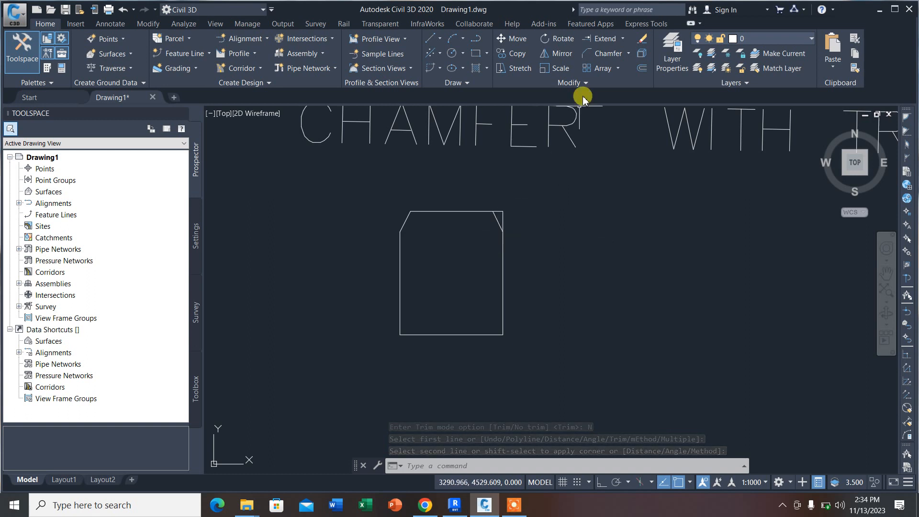
{"action": "left_click", "coordinate": [605, 54]}
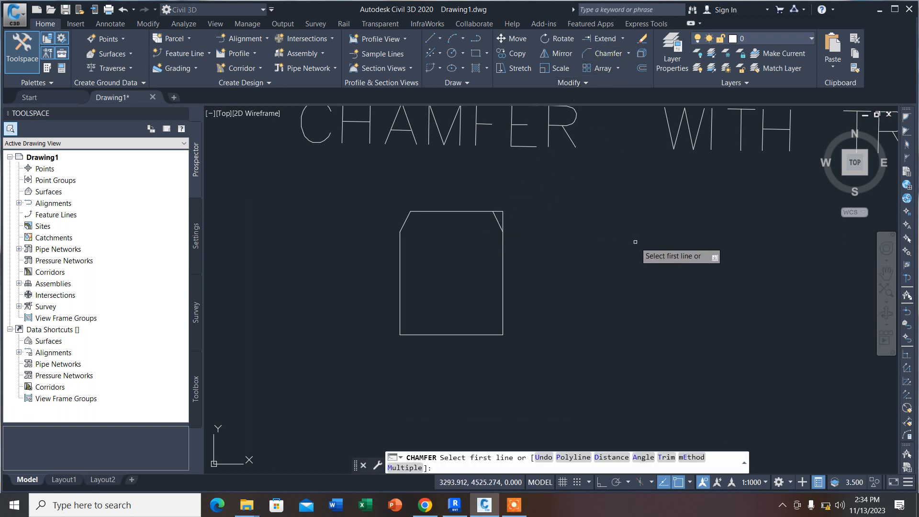
{"action": "type", "text": "D"}
{"action": "key", "text": "Return"}
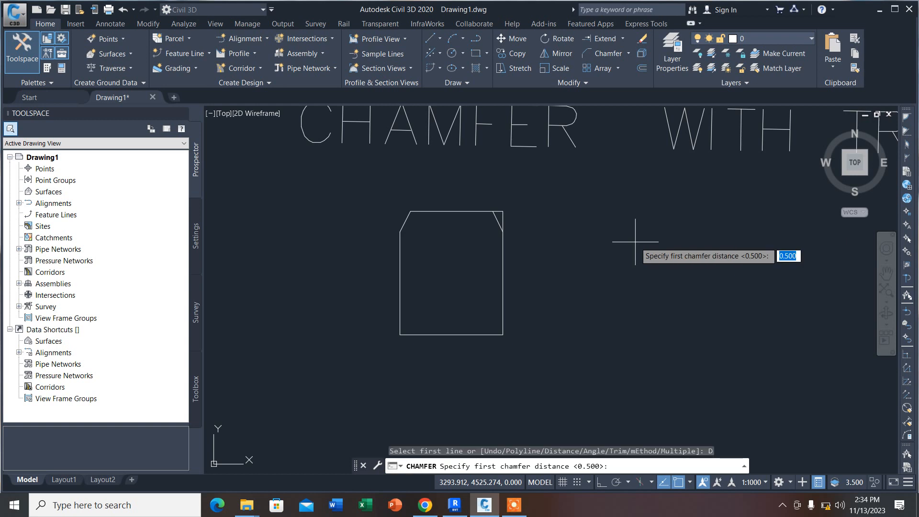
{"action": "type", "text": "1"}
{"action": "key", "text": "Return"}
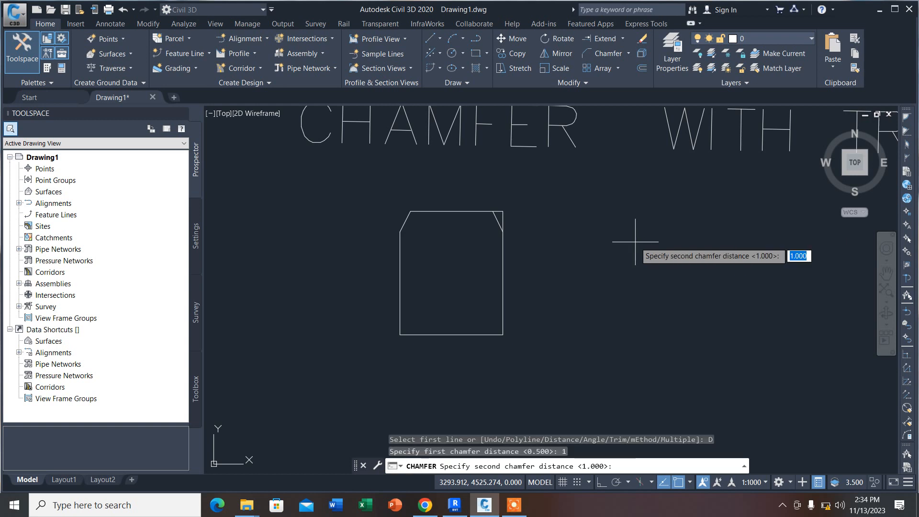
{"action": "type", "text": "1"}
{"action": "key", "text": "Return"}
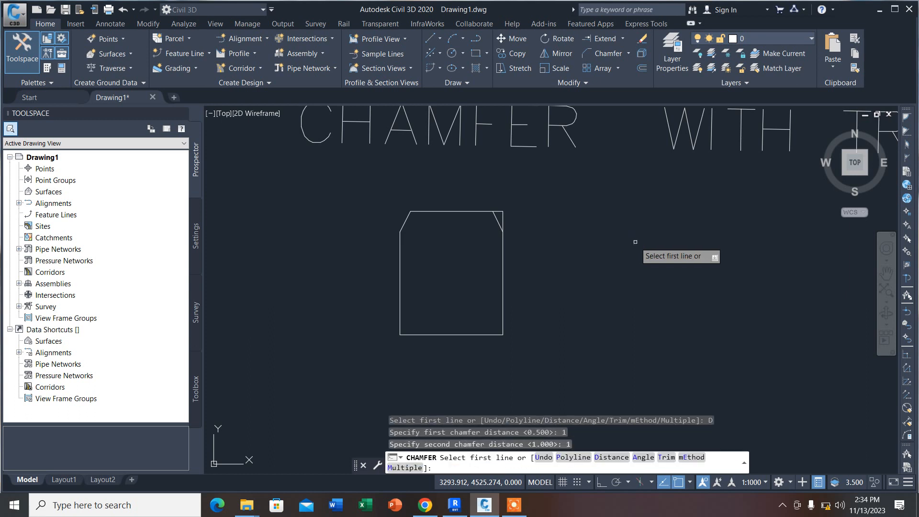
{"action": "type", "text": "T"}
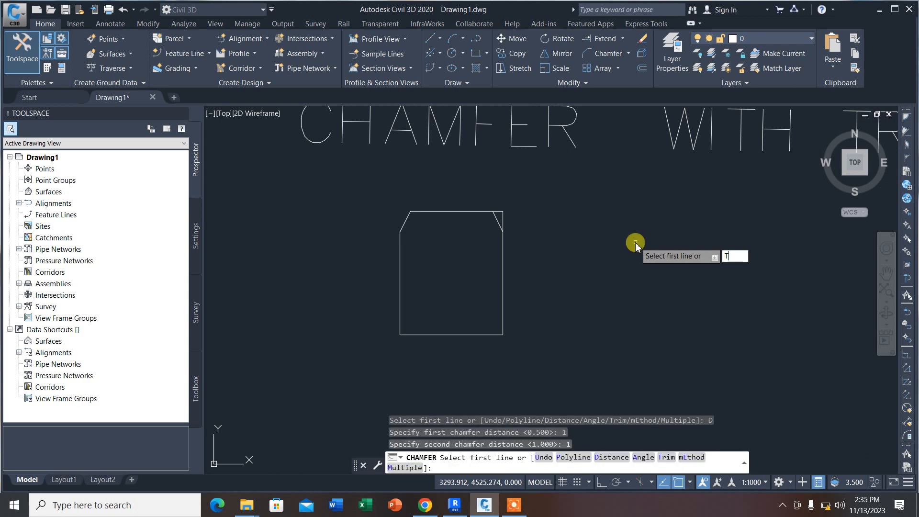
{"action": "key", "text": "Return"}
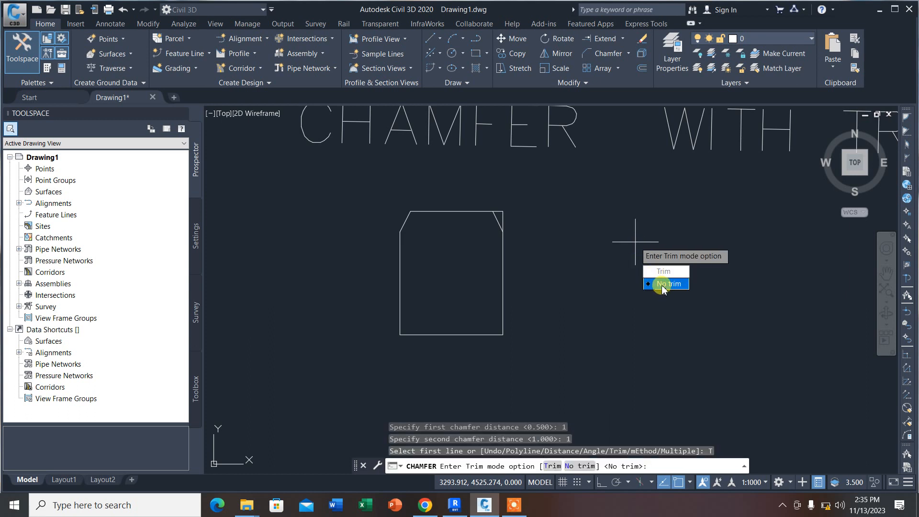
{"action": "left_click", "coordinate": [665, 284]}
{"action": "left_click", "coordinate": [502, 313]}
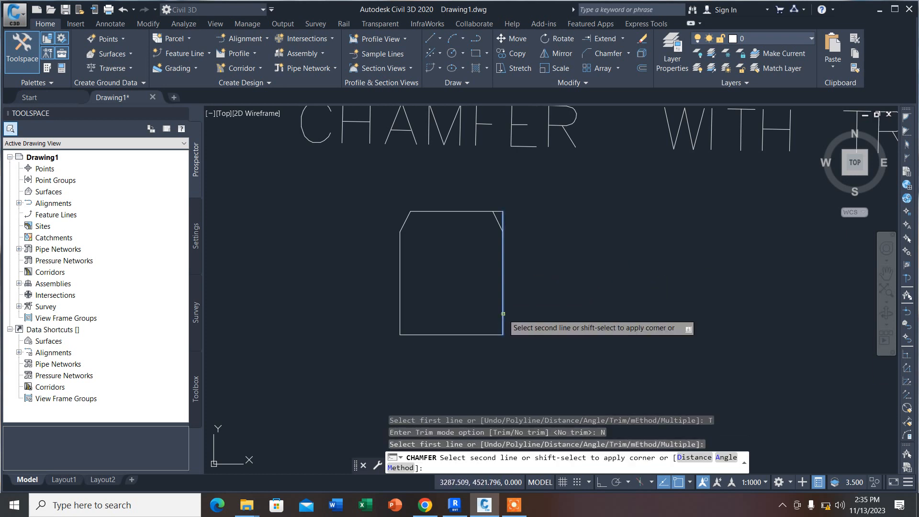
{"action": "left_click", "coordinate": [476, 334]}
{"action": "scroll", "coordinate": [476, 334], "scroll_direction": "up", "scroll_amount": 4}
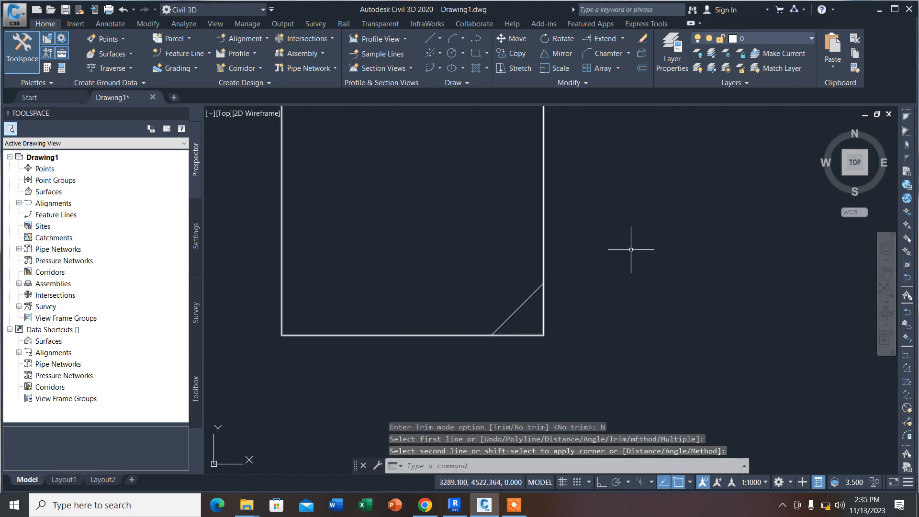
Step: Chamfer the rectangle's lower-left corner in Trim mode, with both distances set to 1
{"action": "key", "text": "Return"}
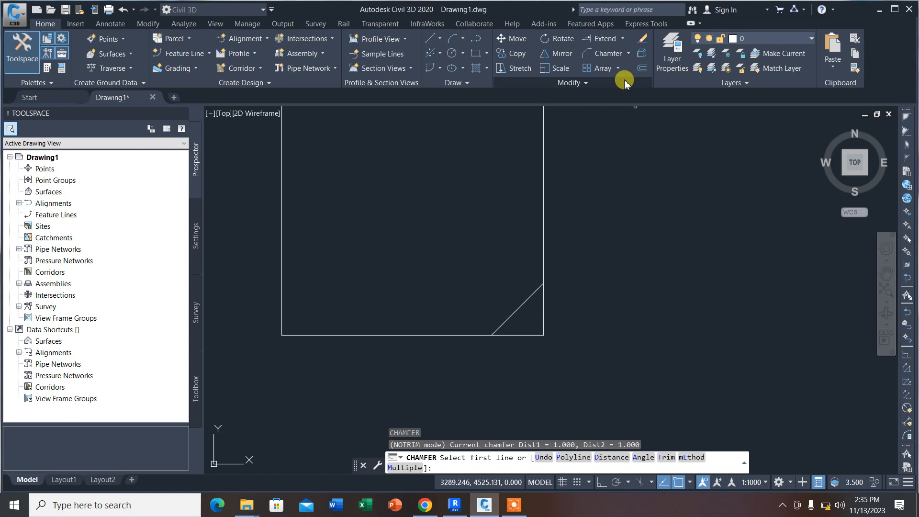
{"action": "left_click", "coordinate": [608, 53]}
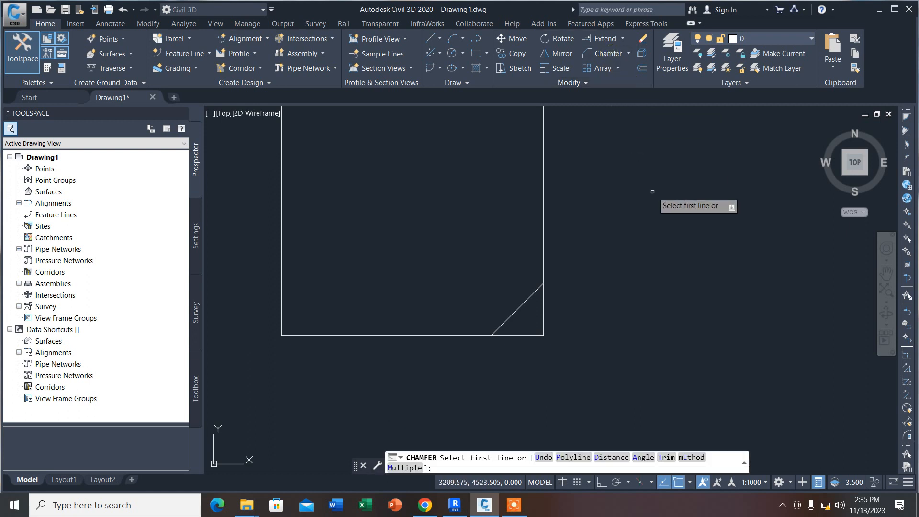
{"action": "type", "text": "D"}
{"action": "key", "text": "Return"}
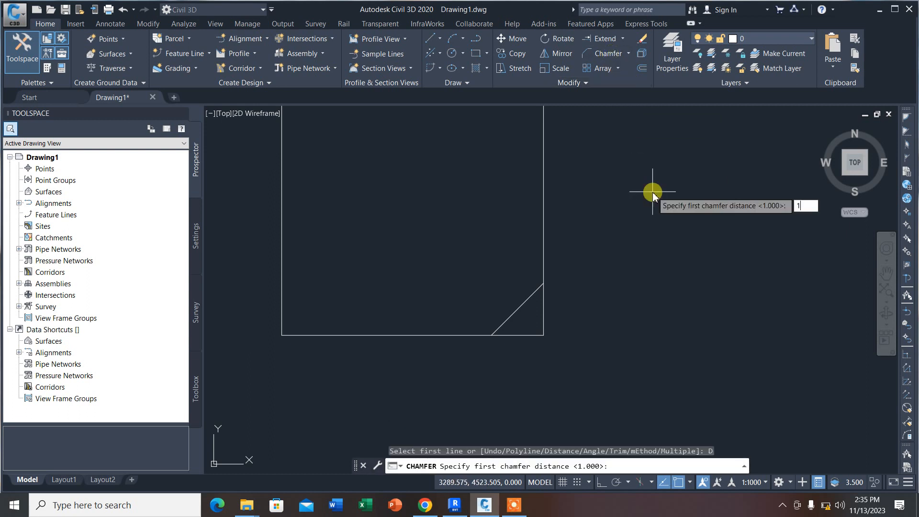
{"action": "key", "text": "Return"}
{"action": "key", "text": "Return"}
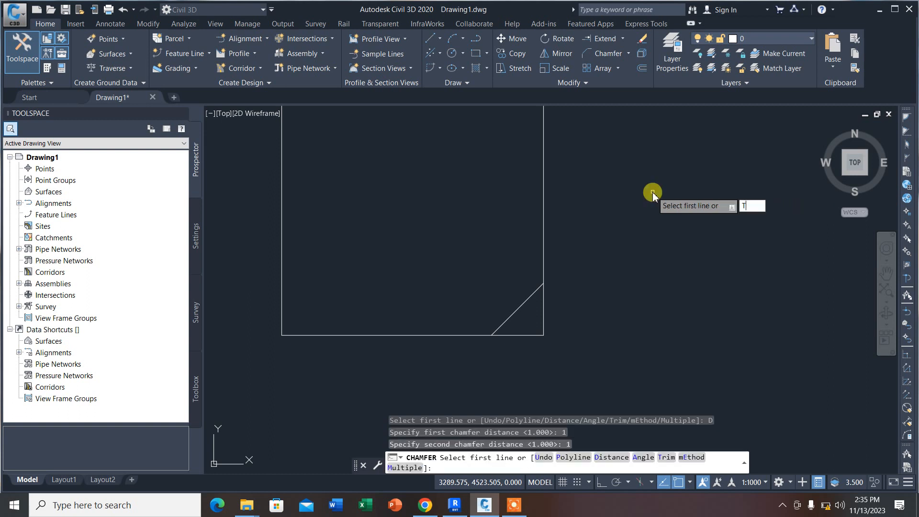
{"action": "type", "text": "T"}
{"action": "key", "text": "Return"}
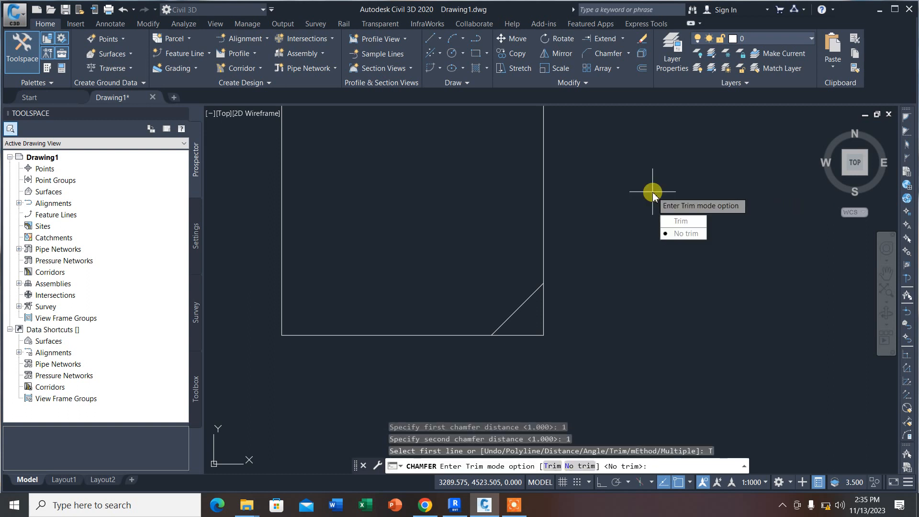
{"action": "left_click", "coordinate": [680, 222]}
{"action": "left_click", "coordinate": [306, 334]}
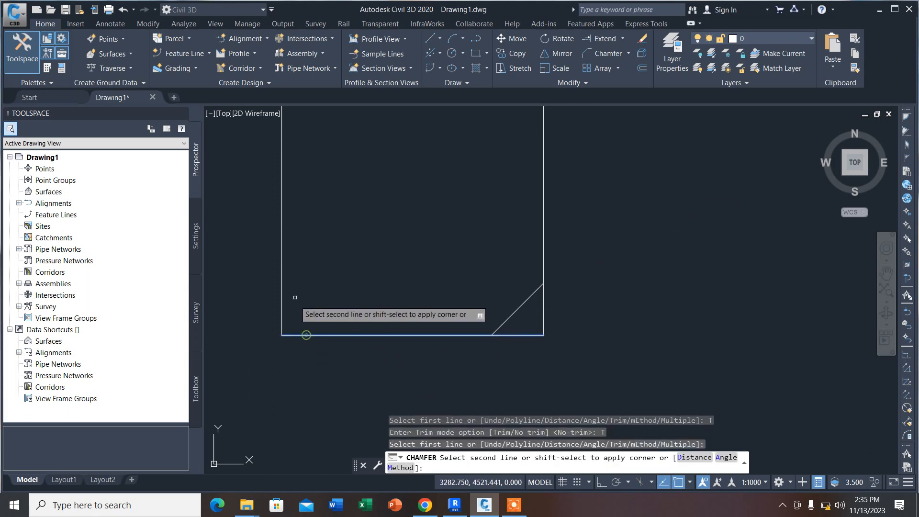
{"action": "left_click", "coordinate": [282, 281]}
Step: Copy the chamfered rectangle with its two untrimmed corner lines about 15.4 units straight down
{"action": "scroll", "coordinate": [411, 306], "scroll_direction": "down", "scroll_amount": 4}
{"action": "scroll", "coordinate": [411, 257], "scroll_direction": "up", "scroll_amount": 1}
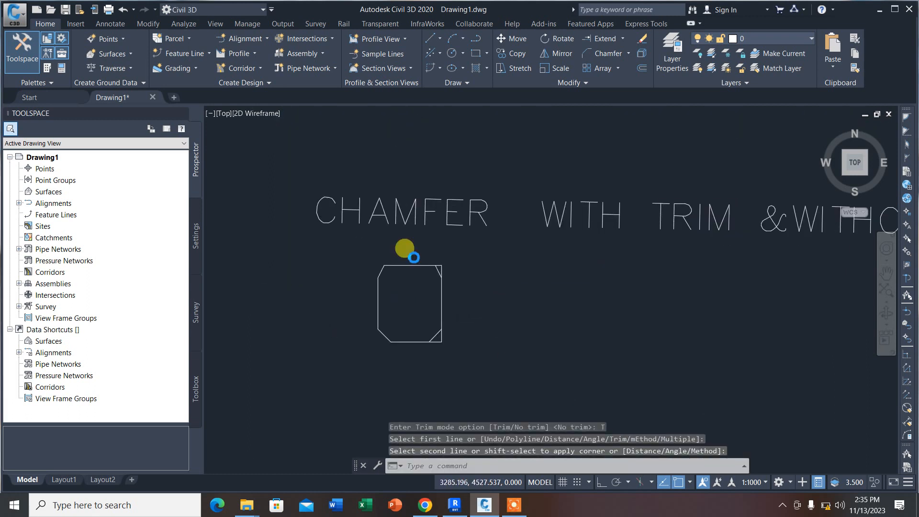
{"action": "scroll", "coordinate": [435, 262], "scroll_direction": "down", "scroll_amount": 1}
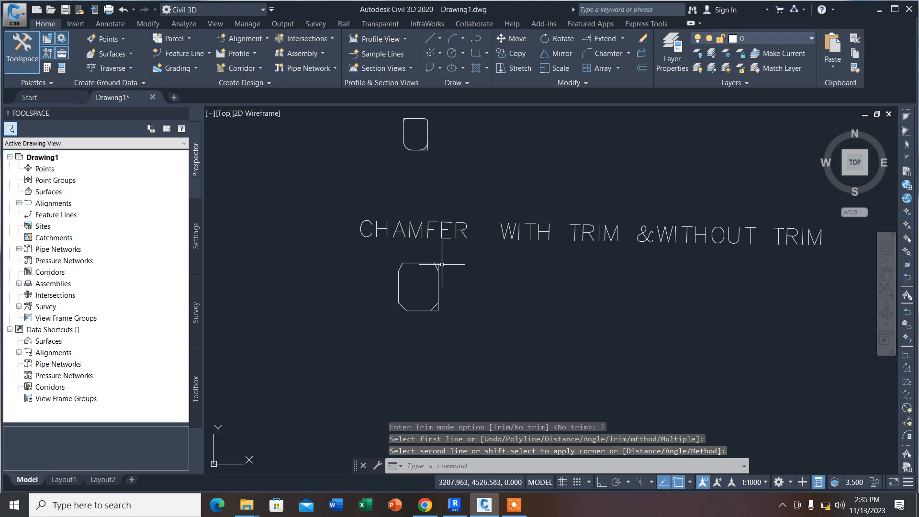
{"action": "scroll", "coordinate": [493, 296], "scroll_direction": "down", "scroll_amount": 9}
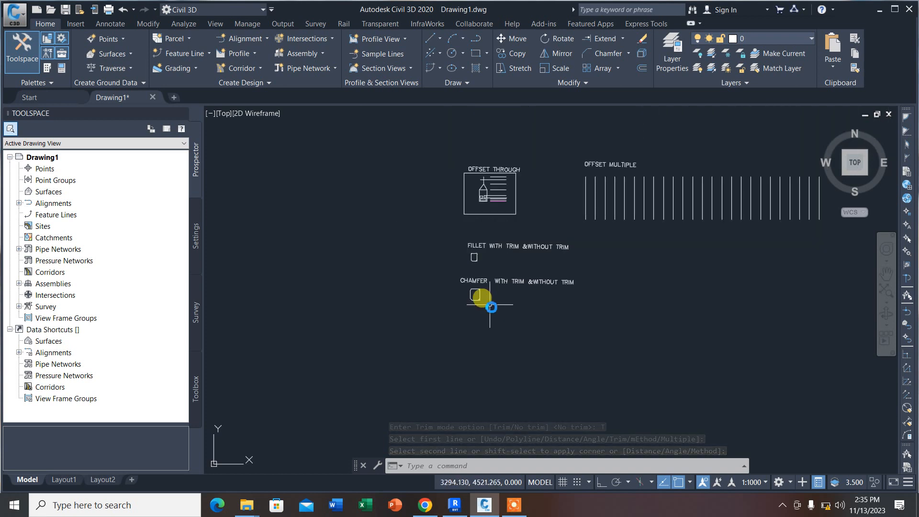
{"action": "scroll", "coordinate": [492, 255], "scroll_direction": "up", "scroll_amount": 4}
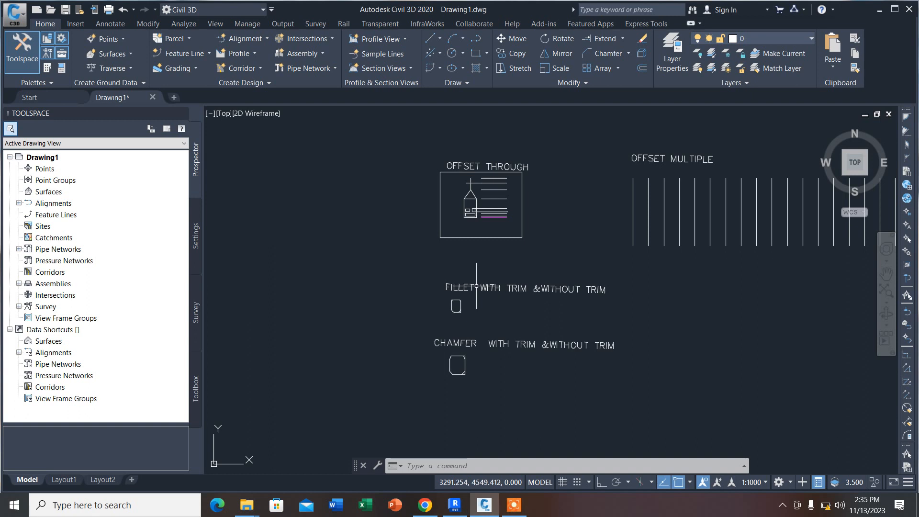
{"action": "scroll", "coordinate": [457, 372], "scroll_direction": "up", "scroll_amount": 4}
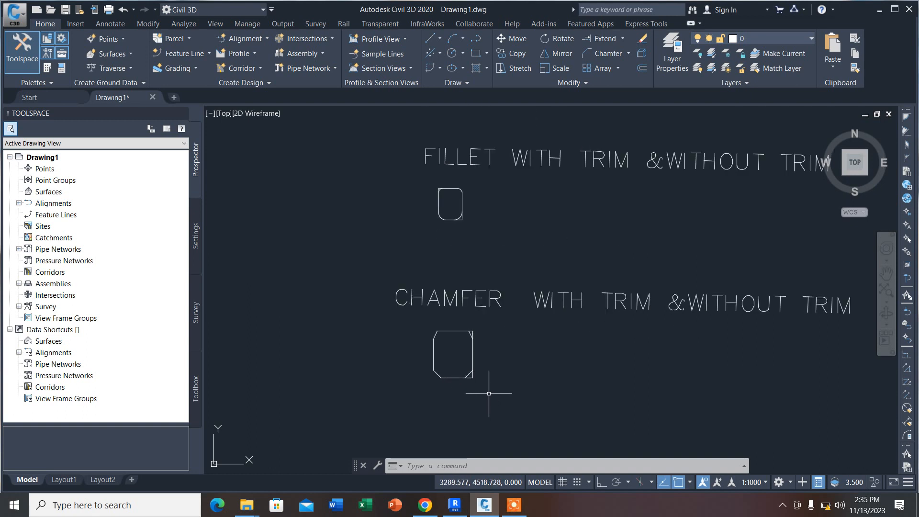
{"action": "left_click", "coordinate": [486, 394]}
{"action": "left_click", "coordinate": [411, 312]}
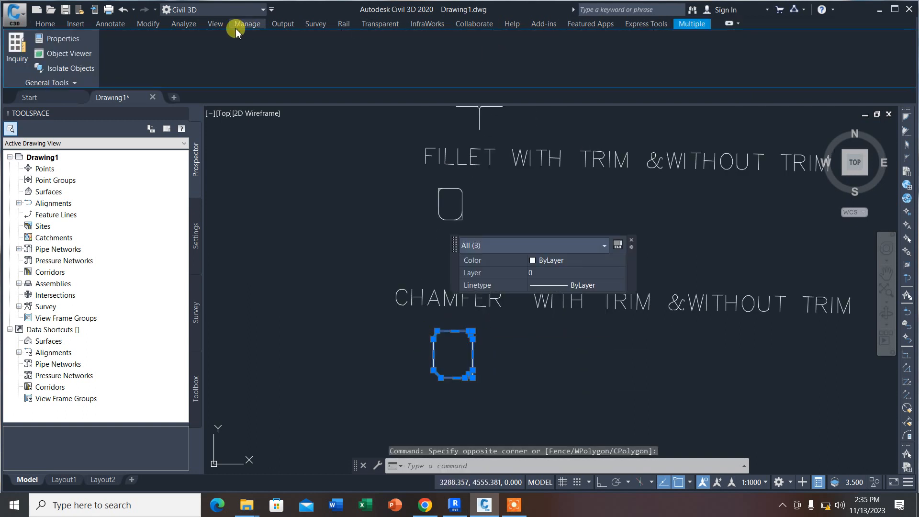
{"action": "left_click", "coordinate": [46, 24]}
{"action": "left_click", "coordinate": [514, 53]}
{"action": "scroll", "coordinate": [472, 225], "scroll_direction": "down", "scroll_amount": 3}
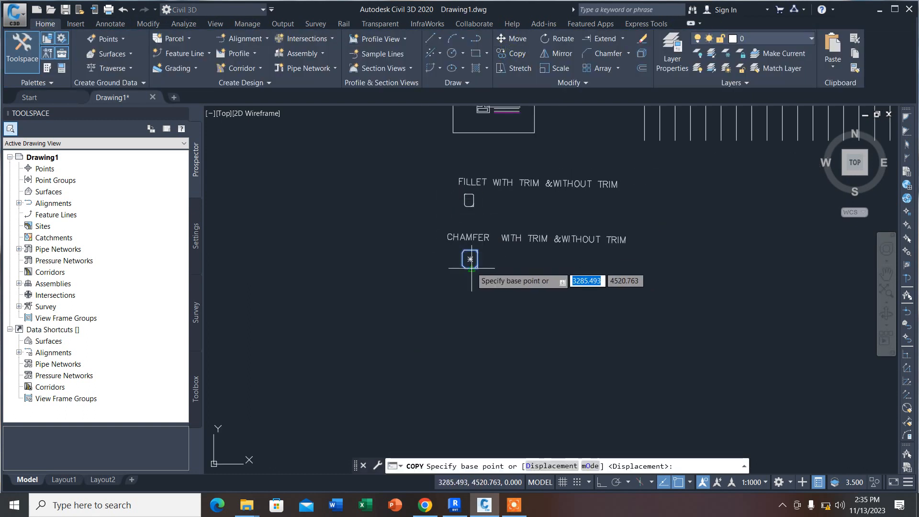
{"action": "left_click", "coordinate": [470, 259]}
{"action": "left_click", "coordinate": [471, 316]}
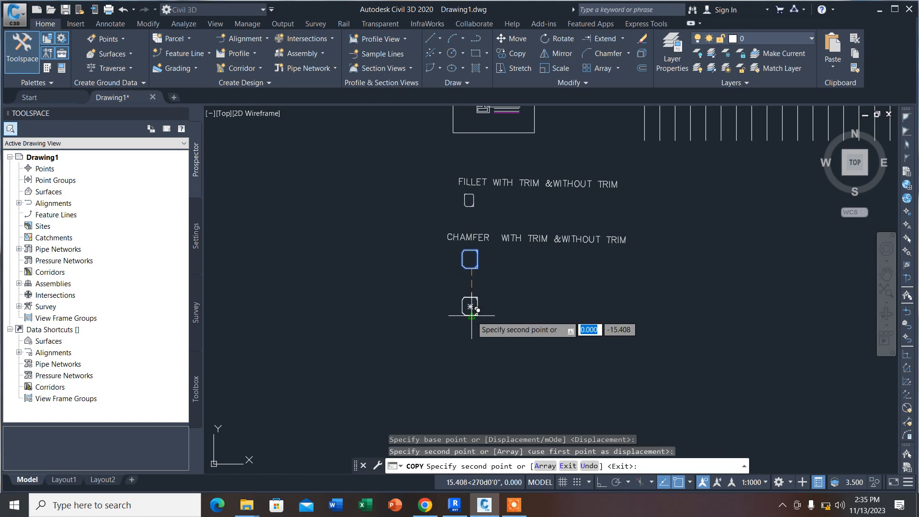
{"action": "key", "text": "Escape"}
{"action": "scroll", "coordinate": [474, 319], "scroll_direction": "up", "scroll_amount": 4}
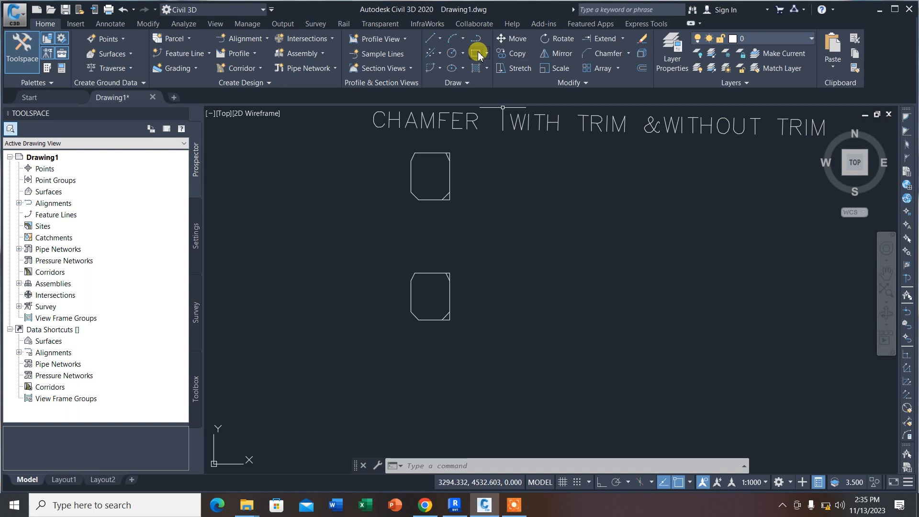
Step: Rotate the copied chamfered outline by about 271 degrees around its lower-right corner
{"action": "left_click", "coordinate": [564, 40]}
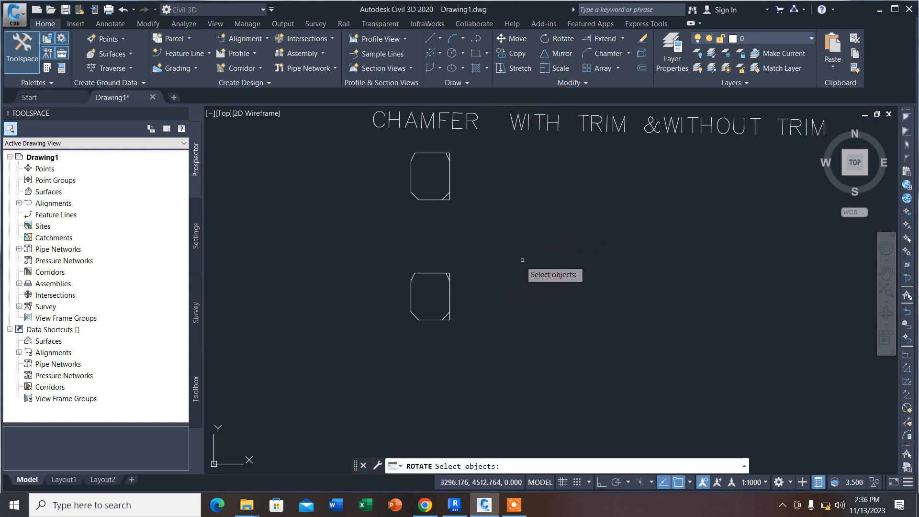
{"action": "left_click", "coordinate": [450, 295]}
{"action": "key", "text": "Return"}
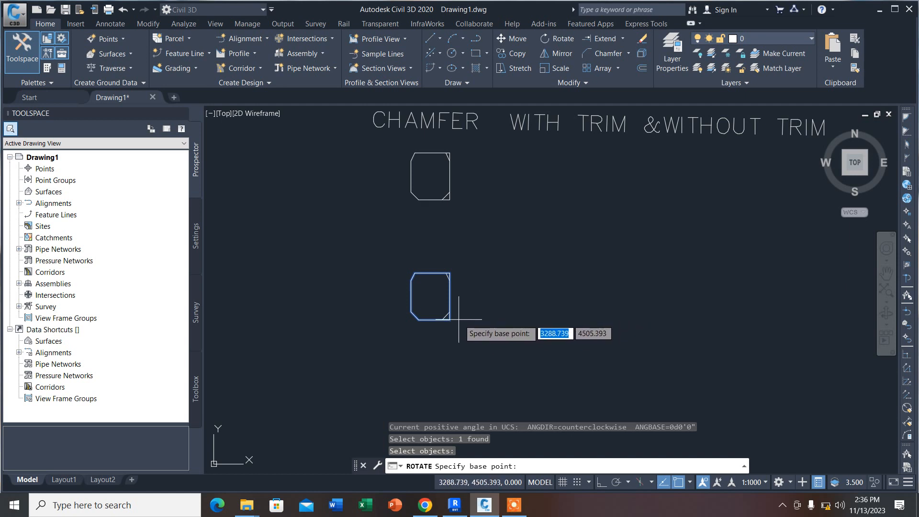
{"action": "left_click", "coordinate": [430, 296]}
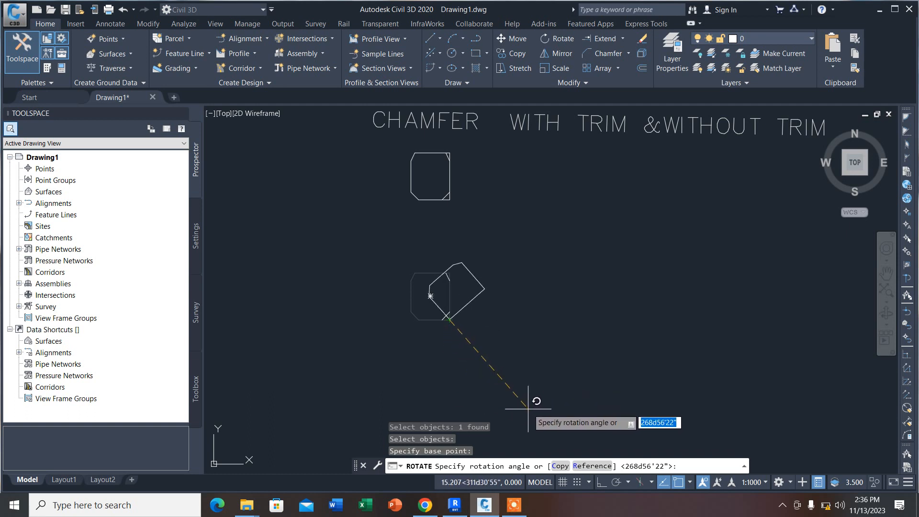
{"action": "left_click", "coordinate": [450, 383]}
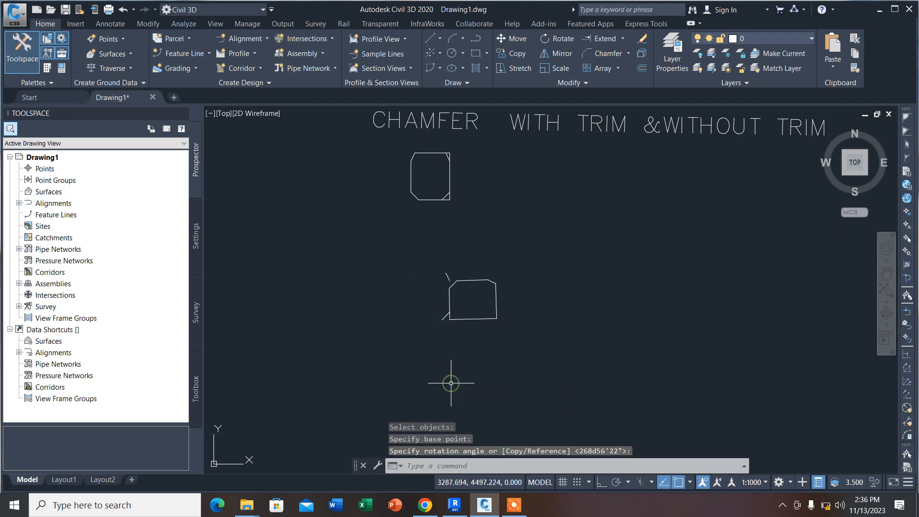
Step: Delete the two loose chamfer lines left beside the rotated outline
{"action": "left_click", "coordinate": [446, 317]}
{"action": "left_click", "coordinate": [446, 273]}
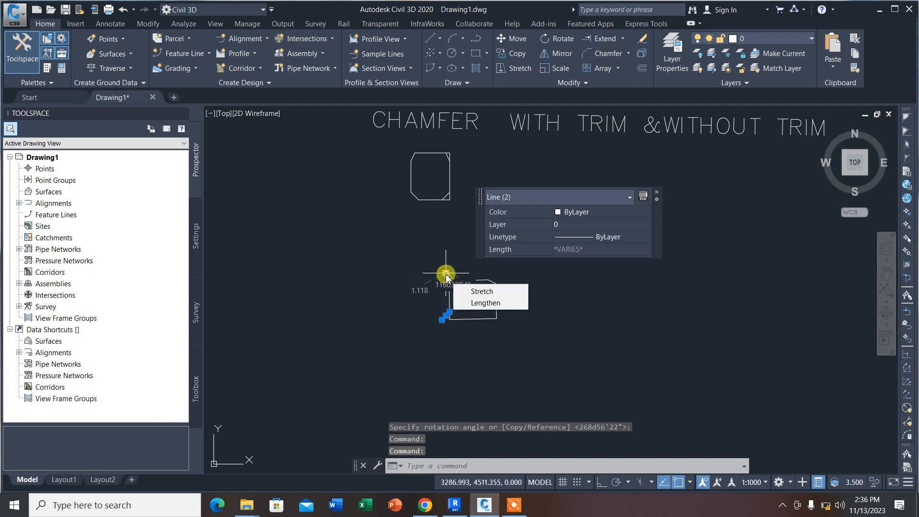
{"action": "key", "text": "Delete"}
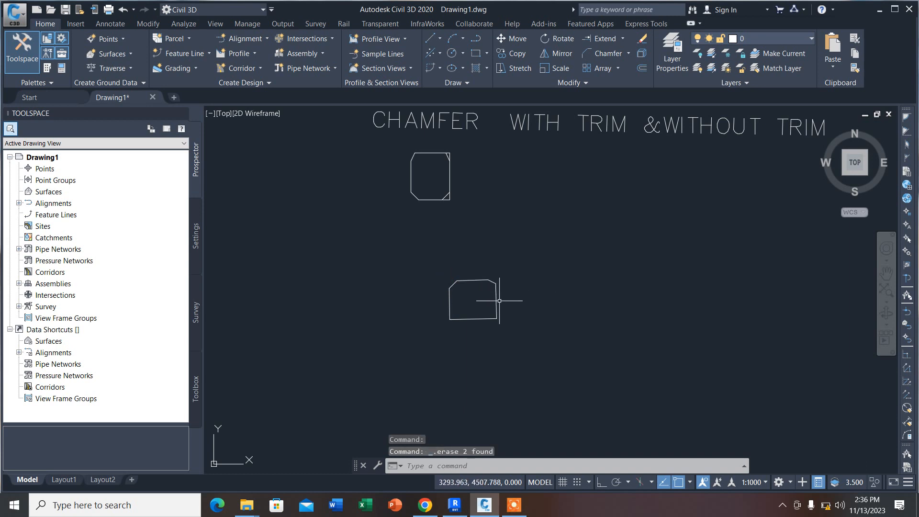
Step: Rotate the outline about its lower-right corner with the Reference option, turning its right edge to point nearly horizontally to the right
{"action": "left_click", "coordinate": [558, 43]}
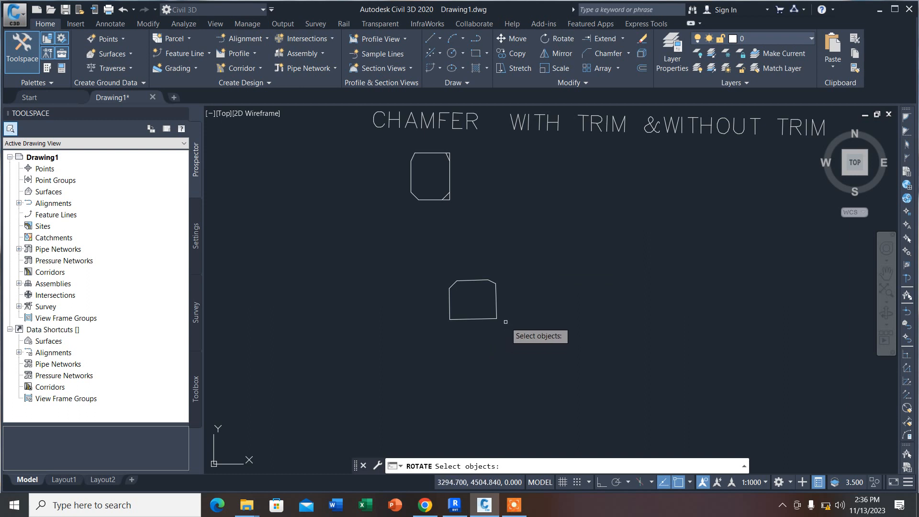
{"action": "left_click", "coordinate": [493, 302]}
{"action": "left_click", "coordinate": [497, 302]}
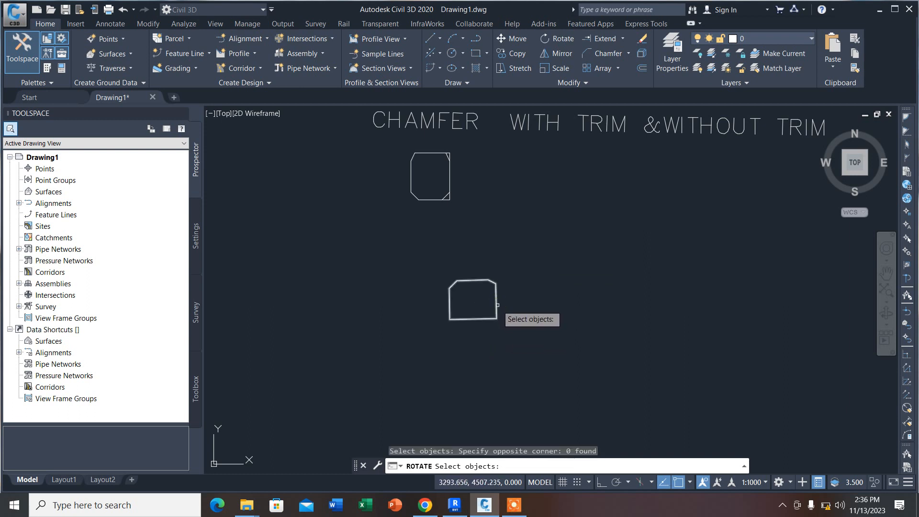
{"action": "left_click", "coordinate": [496, 304]}
{"action": "key", "text": "Return"}
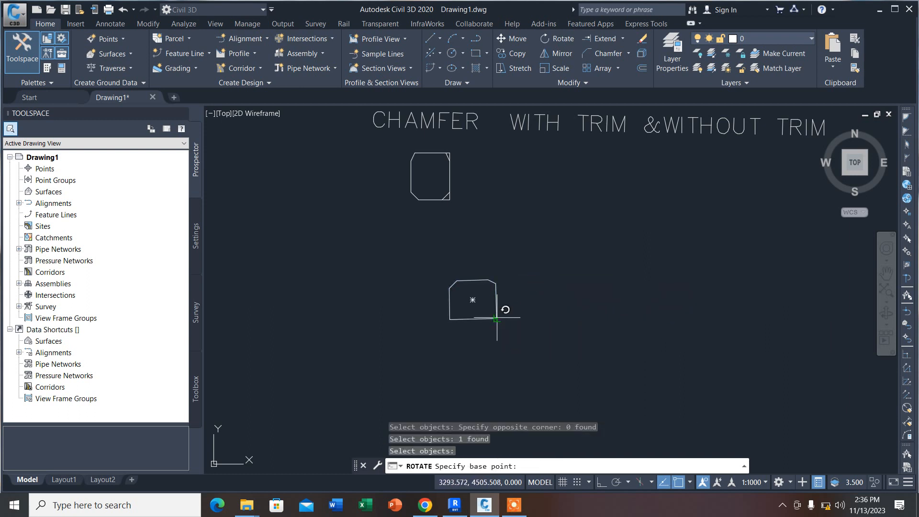
{"action": "left_click", "coordinate": [497, 318]}
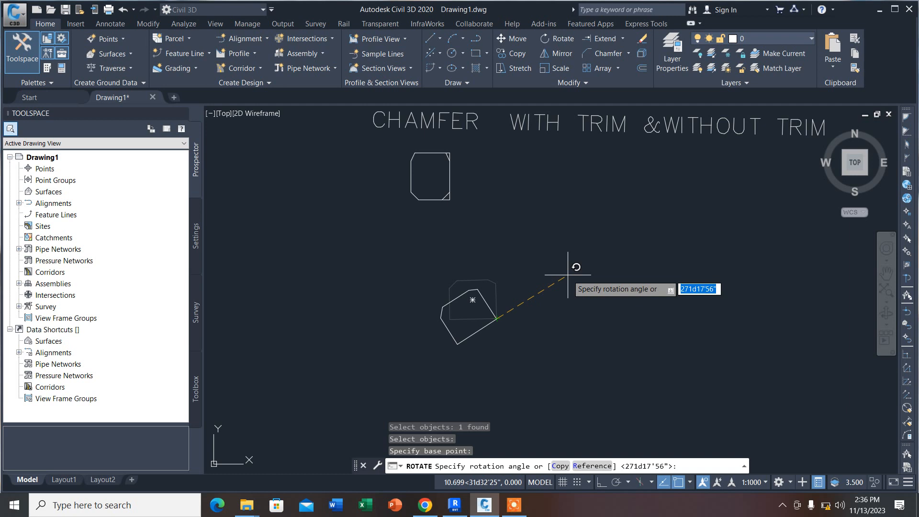
{"action": "type", "text": "R"}
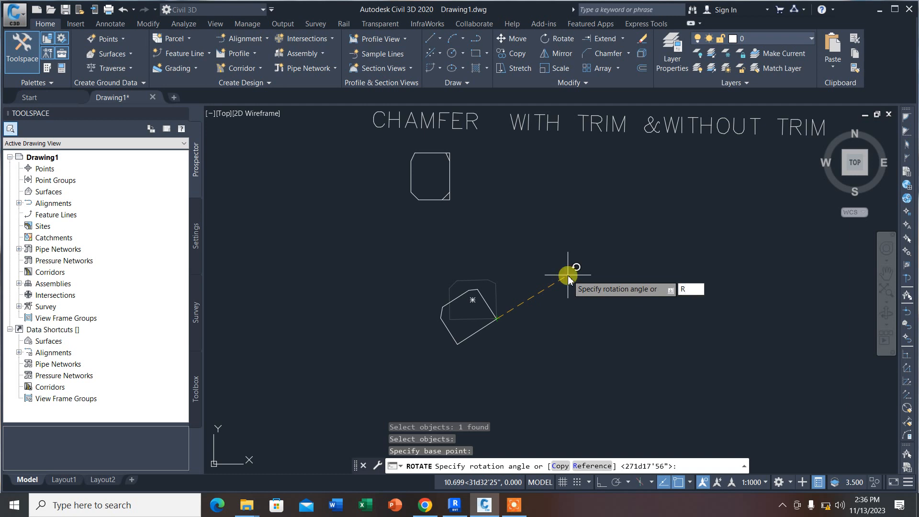
{"action": "key", "text": "Return"}
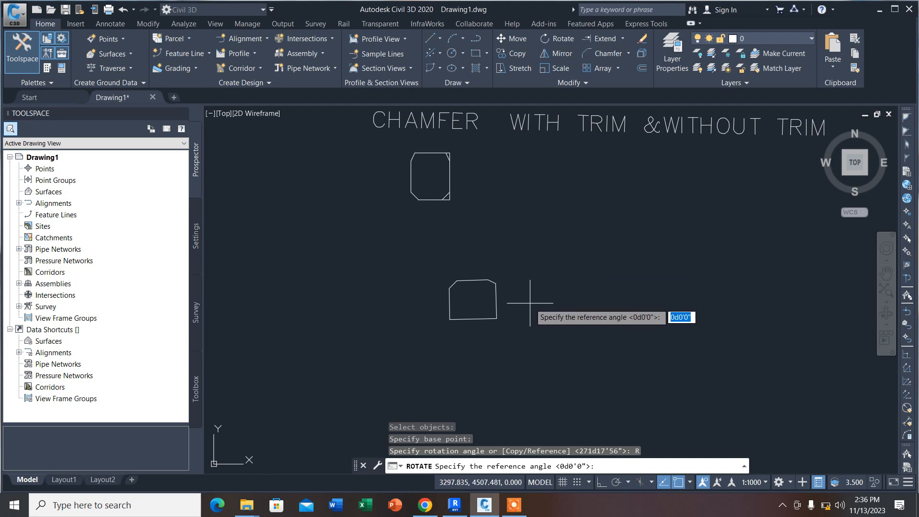
{"action": "left_click", "coordinate": [497, 318]}
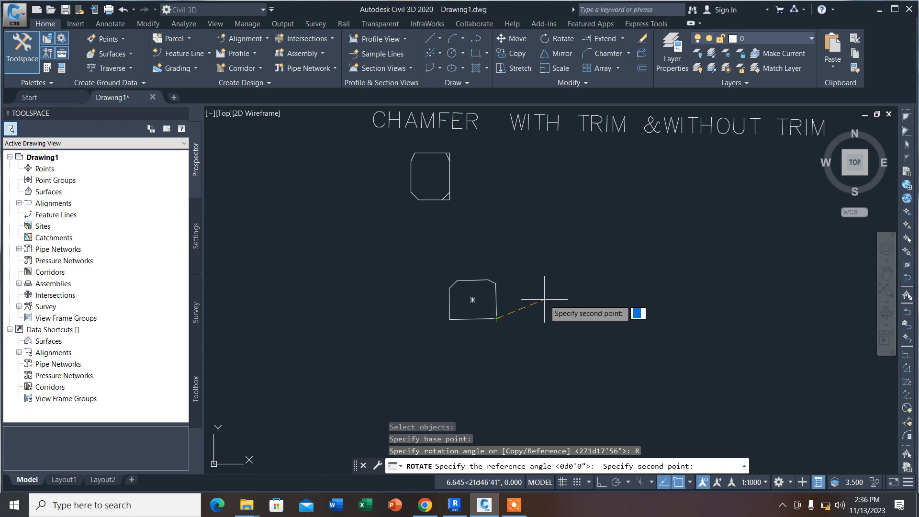
{"action": "left_click", "coordinate": [495, 282]}
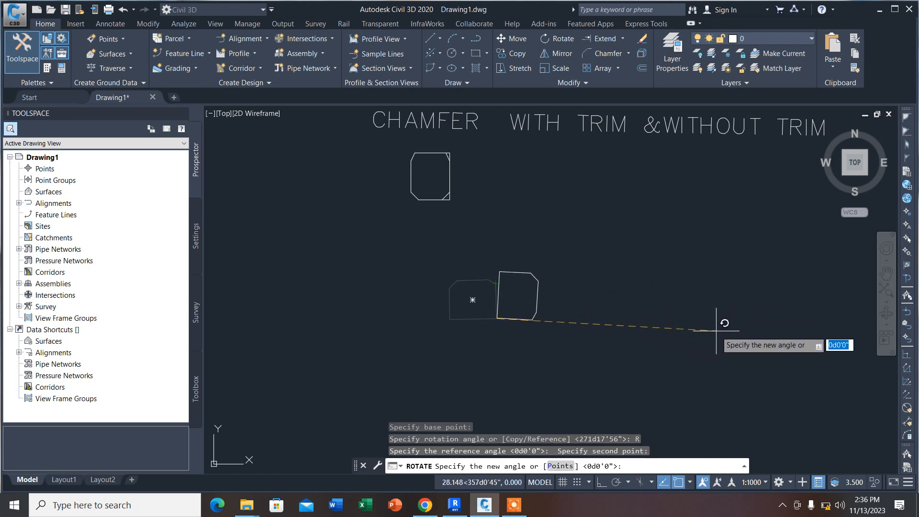
{"action": "left_click", "coordinate": [744, 314]}
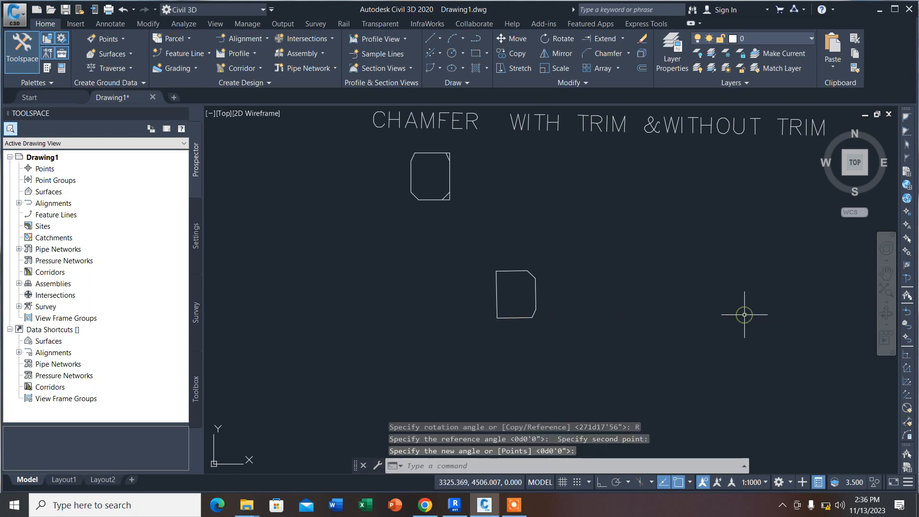
Step: Draw a half-arrow polyline from the midpoint of the outline's right edge, running right, with a return stroke about 9.3 units long at 153 degrees
{"action": "scroll", "coordinate": [615, 275], "scroll_direction": "down", "scroll_amount": 4}
{"action": "scroll", "coordinate": [502, 282], "scroll_direction": "up", "scroll_amount": 4}
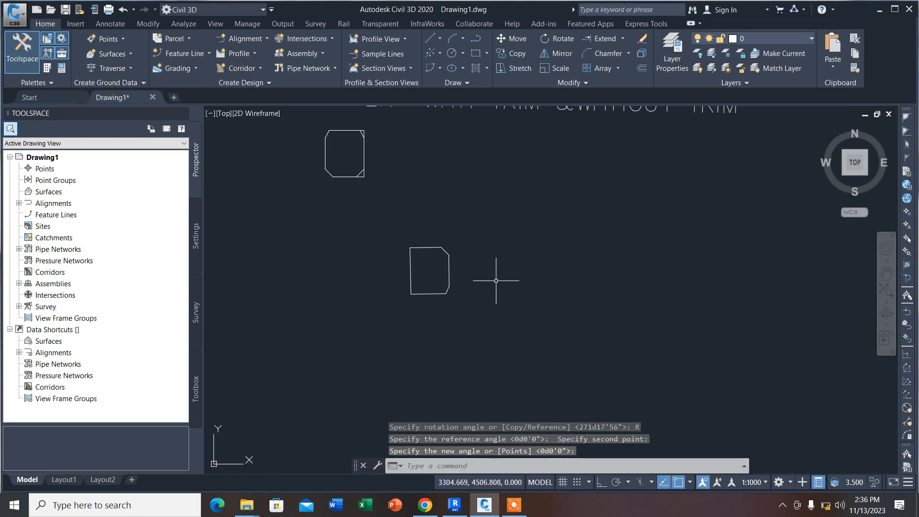
{"action": "left_click", "coordinate": [476, 38]}
{"action": "left_click", "coordinate": [449, 270]}
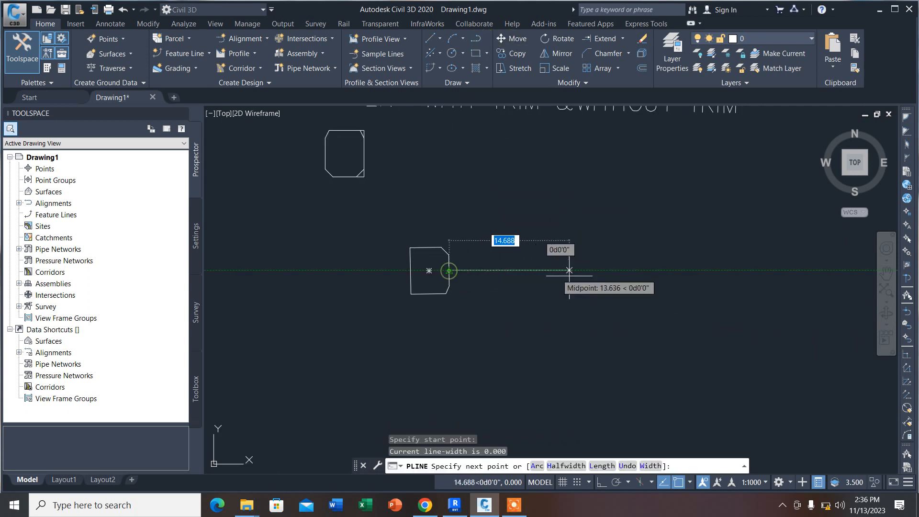
{"action": "left_click", "coordinate": [622, 268]}
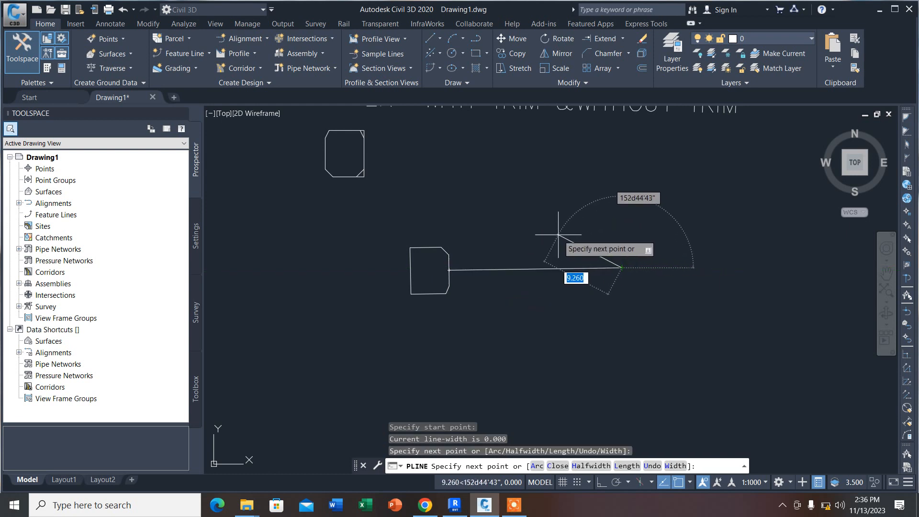
{"action": "left_click", "coordinate": [558, 234]}
{"action": "key", "text": "Return"}
{"action": "scroll", "coordinate": [439, 242], "scroll_direction": "down", "scroll_amount": 5}
{"action": "scroll", "coordinate": [499, 242], "scroll_direction": "up", "scroll_amount": 5}
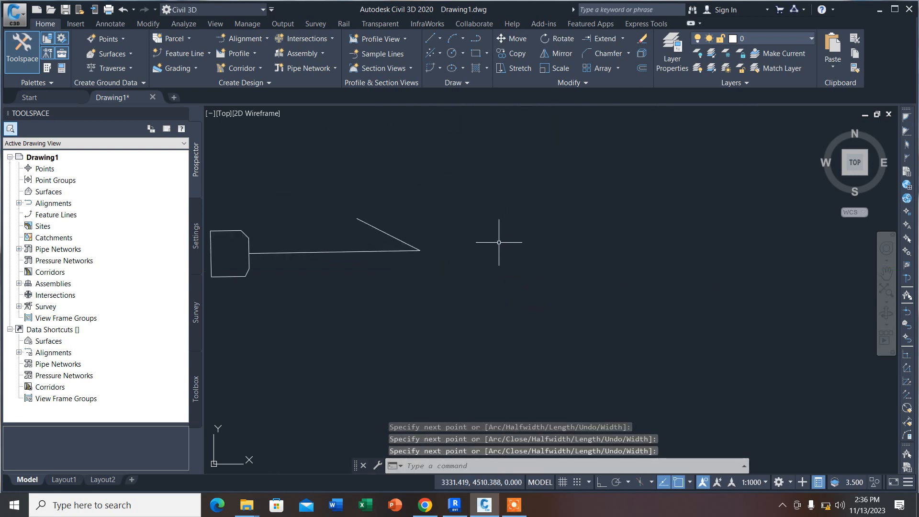
Step: Draw a rectangle about 15.5 by 9.8 units to the right of the half-arrow
{"action": "scroll", "coordinate": [499, 242], "scroll_direction": "down", "scroll_amount": 4}
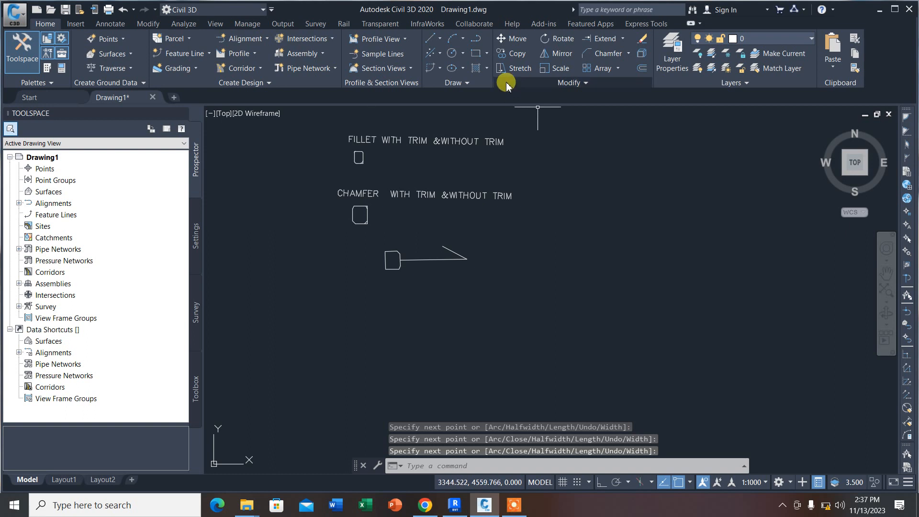
{"action": "left_click", "coordinate": [475, 53]}
{"action": "left_click", "coordinate": [500, 245]}
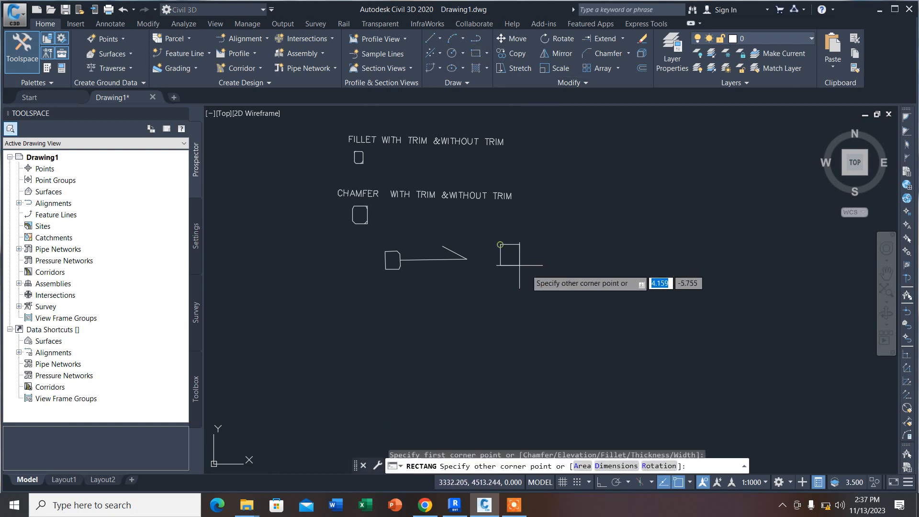
{"action": "left_click", "coordinate": [546, 273]}
Step: Align the chamfered outline's upper-left and lower-left corners with the same corners of the new rectangle, scaling it to the alignment points
{"action": "scroll", "coordinate": [407, 262], "scroll_direction": "up", "scroll_amount": 4}
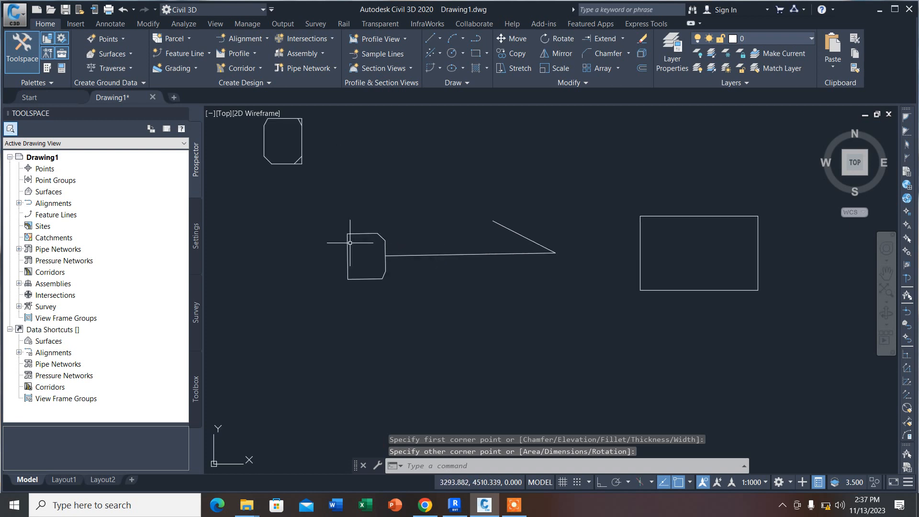
{"action": "scroll", "coordinate": [350, 243], "scroll_direction": "down", "scroll_amount": 2}
{"action": "type", "text": "LIGN"}
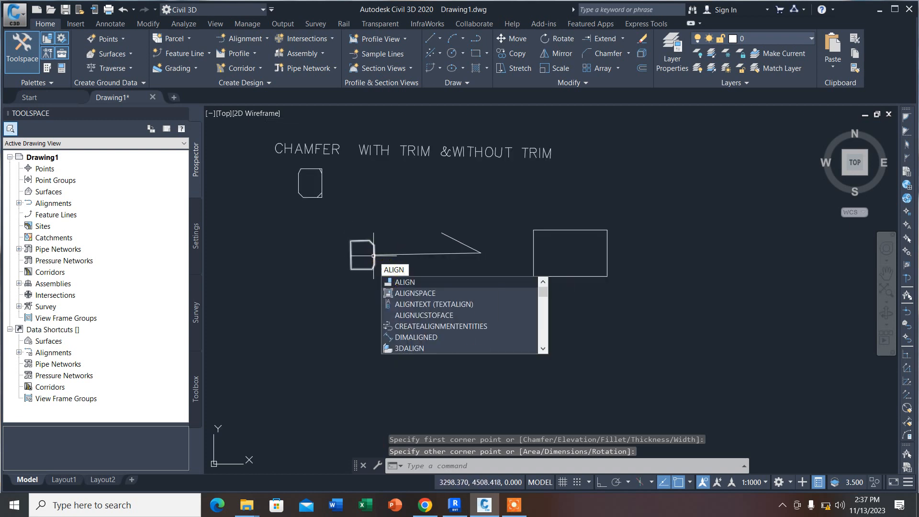
{"action": "key", "text": "Return"}
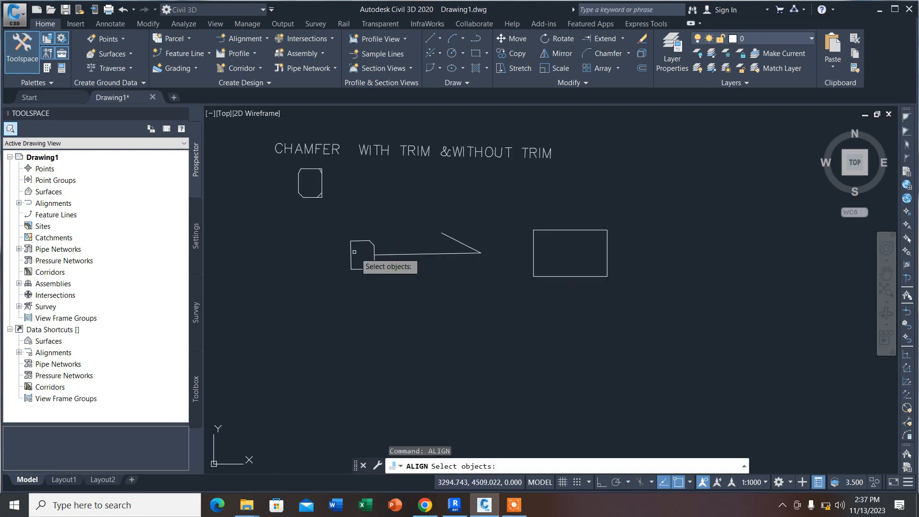
{"action": "scroll", "coordinate": [352, 241], "scroll_direction": "up", "scroll_amount": 2}
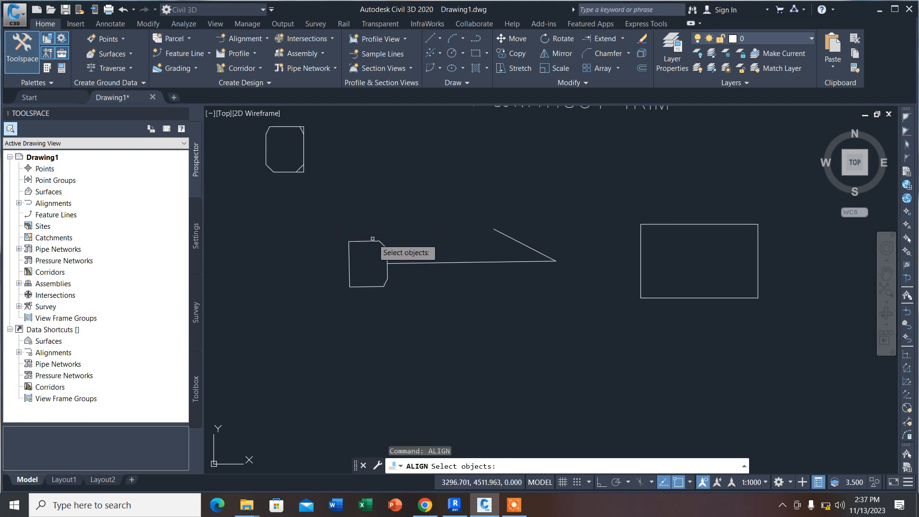
{"action": "left_click", "coordinate": [359, 242]}
{"action": "key", "text": "Return"}
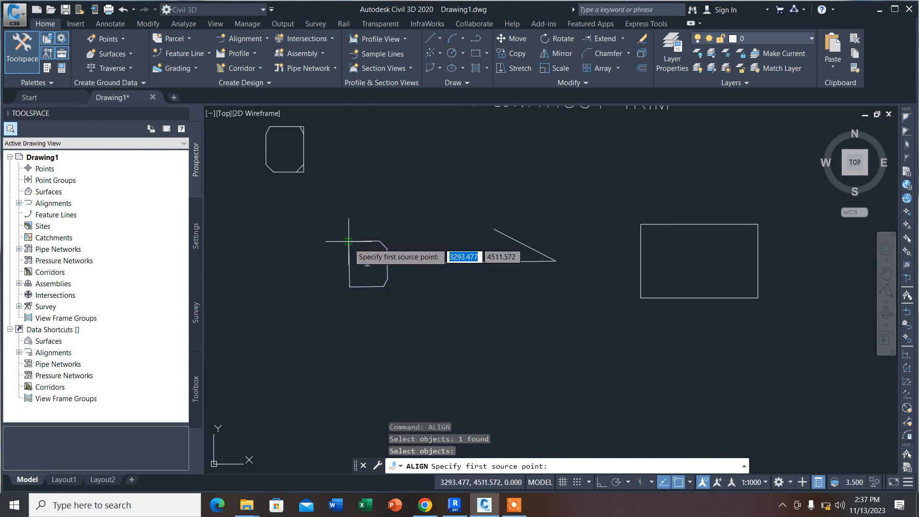
{"action": "left_click", "coordinate": [350, 241]}
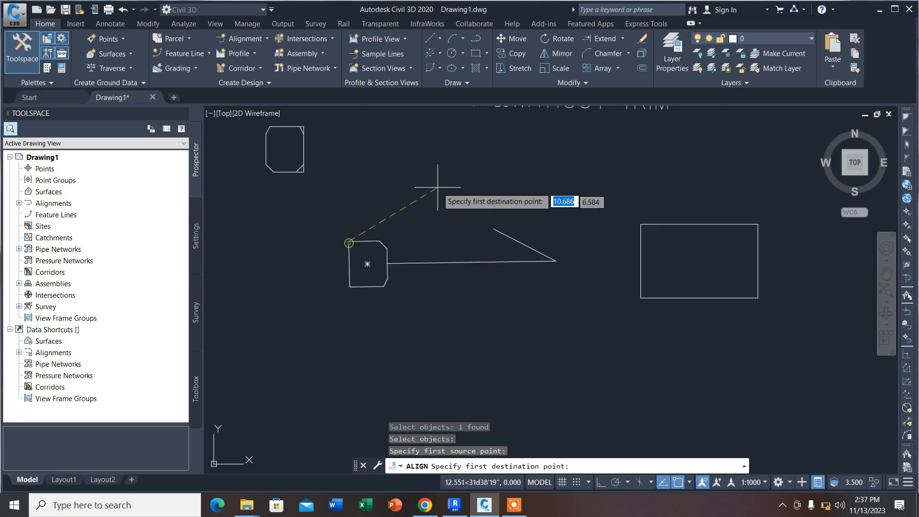
{"action": "left_click", "coordinate": [640, 224]}
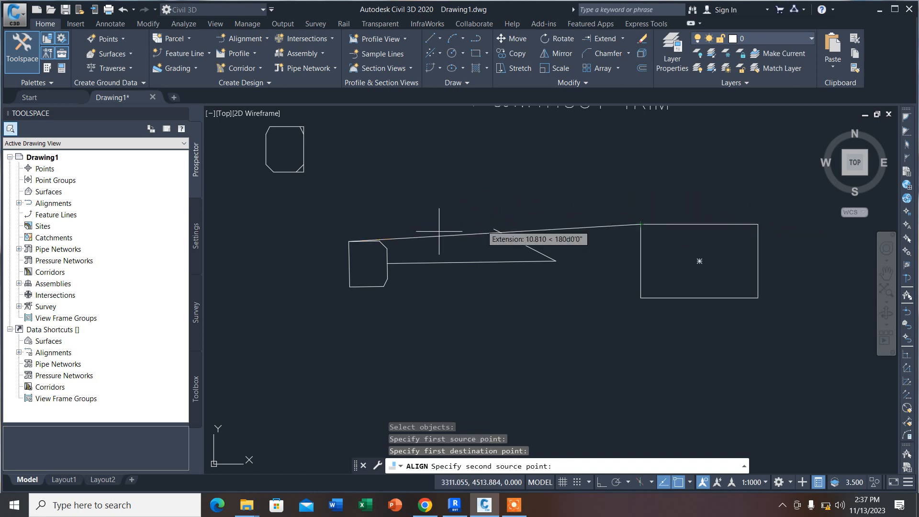
{"action": "left_click", "coordinate": [349, 287]}
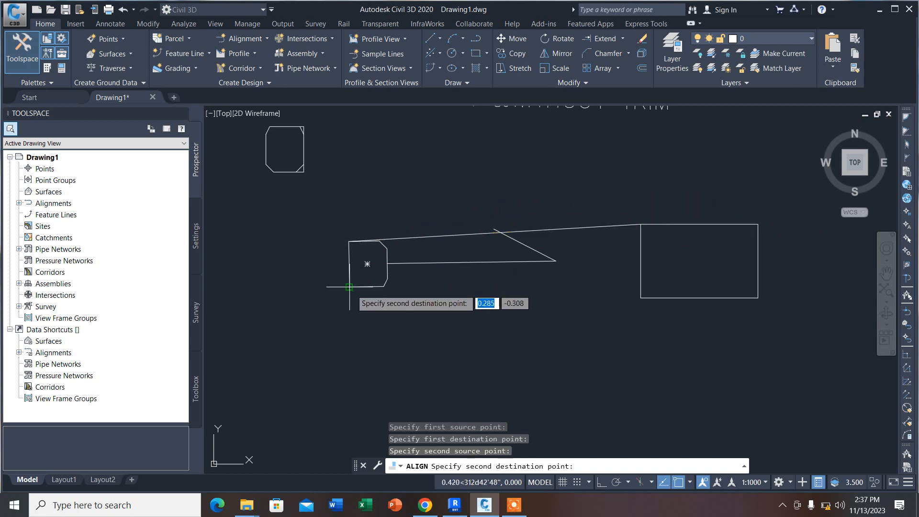
{"action": "left_click", "coordinate": [640, 297]}
{"action": "right_click", "coordinate": [641, 298]}
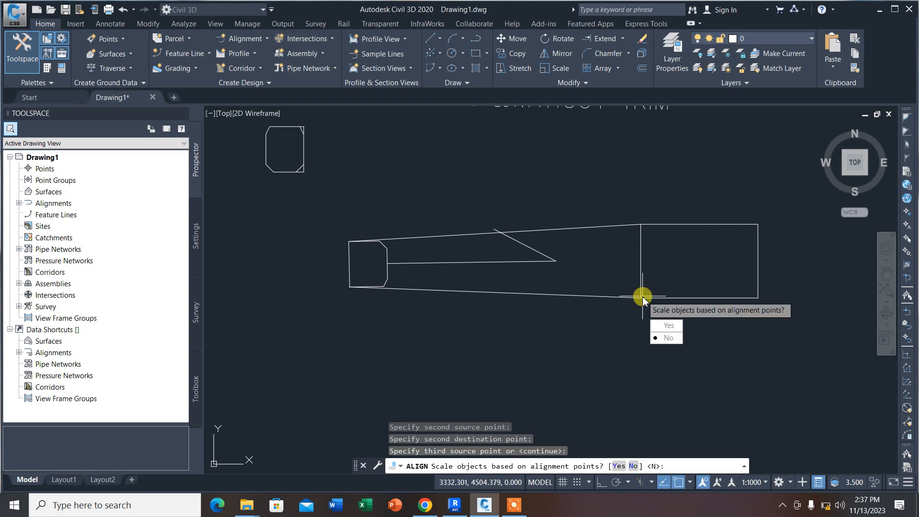
{"action": "left_click", "coordinate": [689, 327]}
{"action": "left_click", "coordinate": [702, 272]}
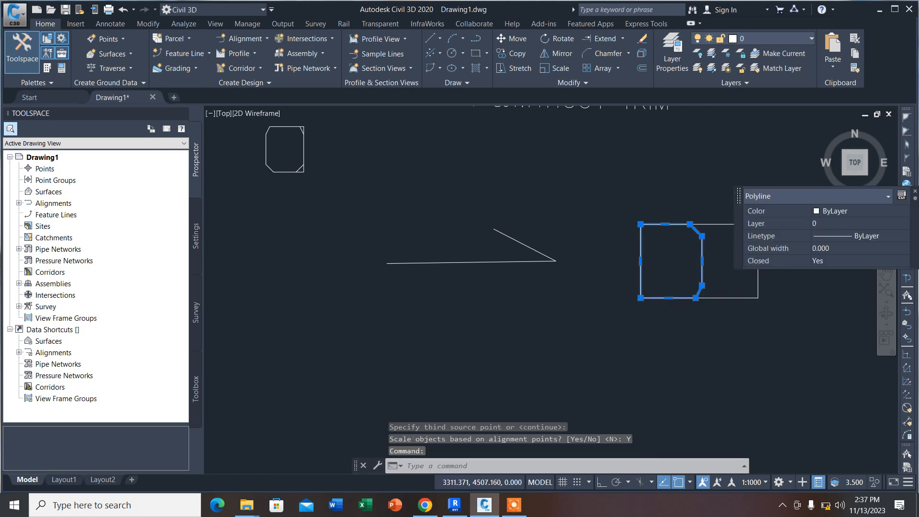
{"action": "scroll", "coordinate": [485, 289], "scroll_direction": "down", "scroll_amount": 5}
{"action": "scroll", "coordinate": [497, 279], "scroll_direction": "down", "scroll_amount": 3}
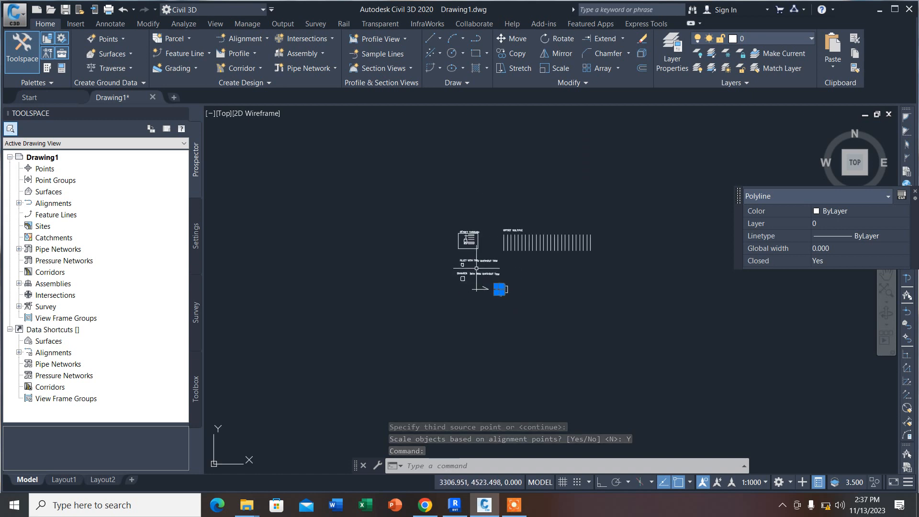
{"action": "scroll", "coordinate": [491, 278], "scroll_direction": "up", "scroll_amount": 5}
{"action": "scroll", "coordinate": [405, 254], "scroll_direction": "down", "scroll_amount": 2}
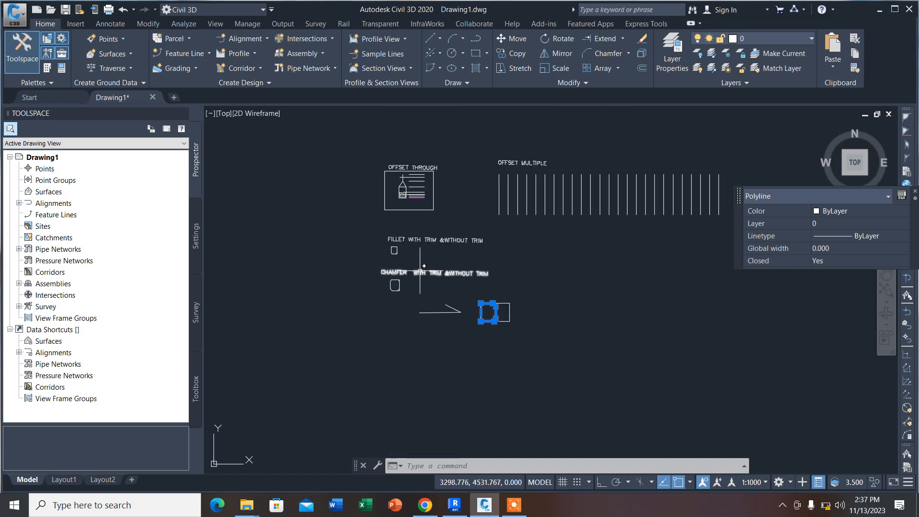
{"action": "key", "text": "Escape"}
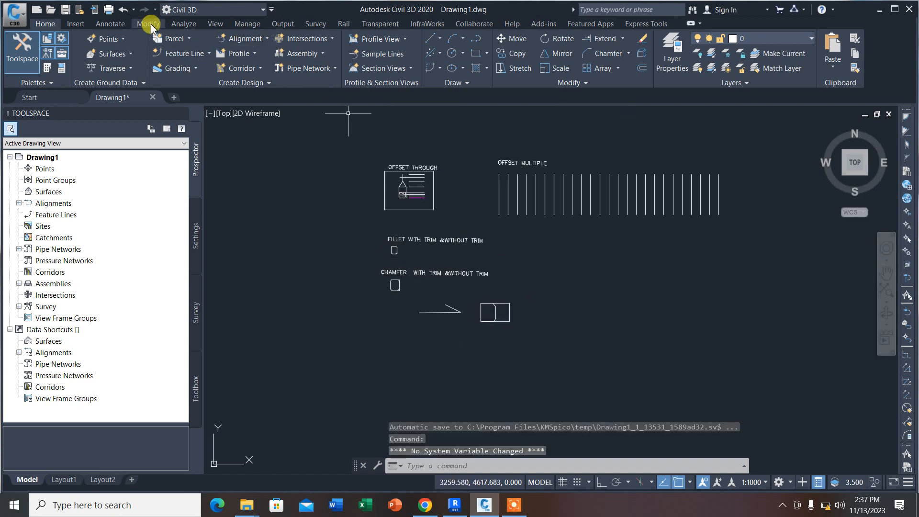
Step: Add an aligned dimension above the chamfered outline's top edge, from the upper-left chamfer's end to the upper-right corner
{"action": "left_click", "coordinate": [110, 23]}
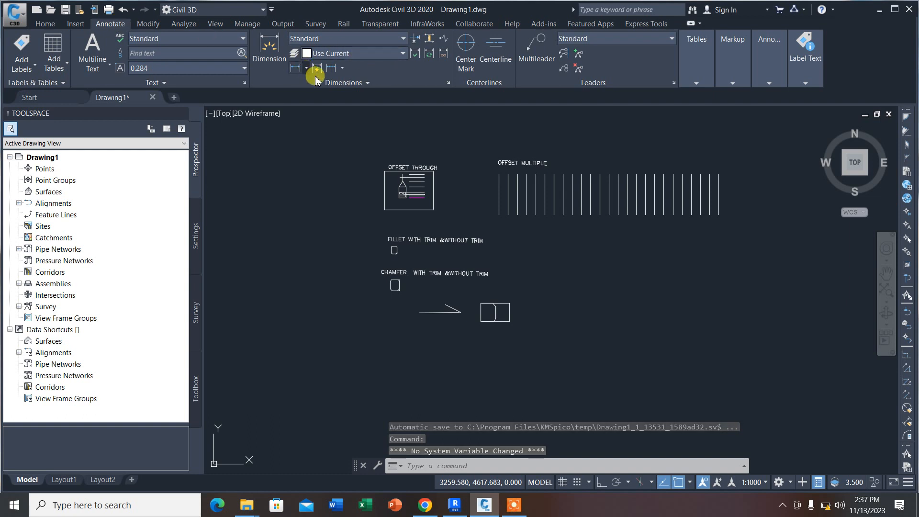
{"action": "scroll", "coordinate": [411, 196], "scroll_direction": "up", "scroll_amount": 2}
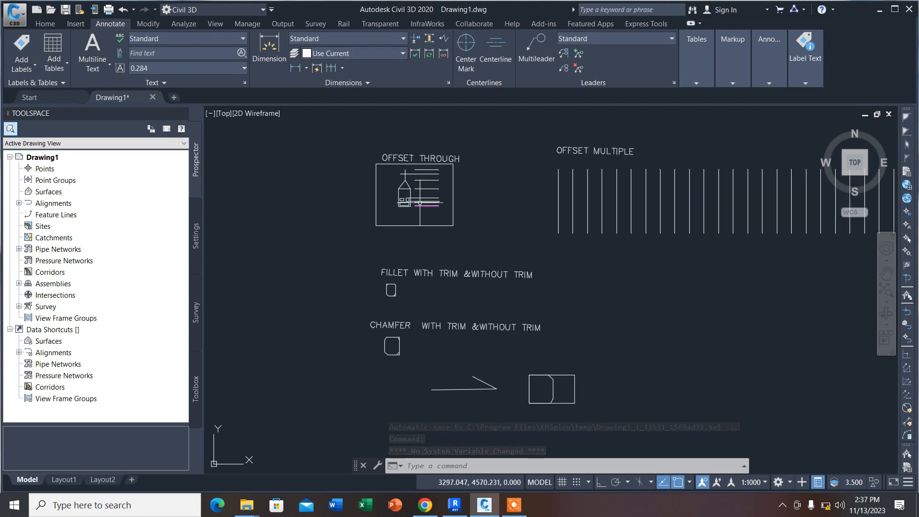
{"action": "scroll", "coordinate": [423, 210], "scroll_direction": "up", "scroll_amount": 3}
{"action": "scroll", "coordinate": [433, 218], "scroll_direction": "down", "scroll_amount": 3}
{"action": "scroll", "coordinate": [406, 316], "scroll_direction": "up", "scroll_amount": 4}
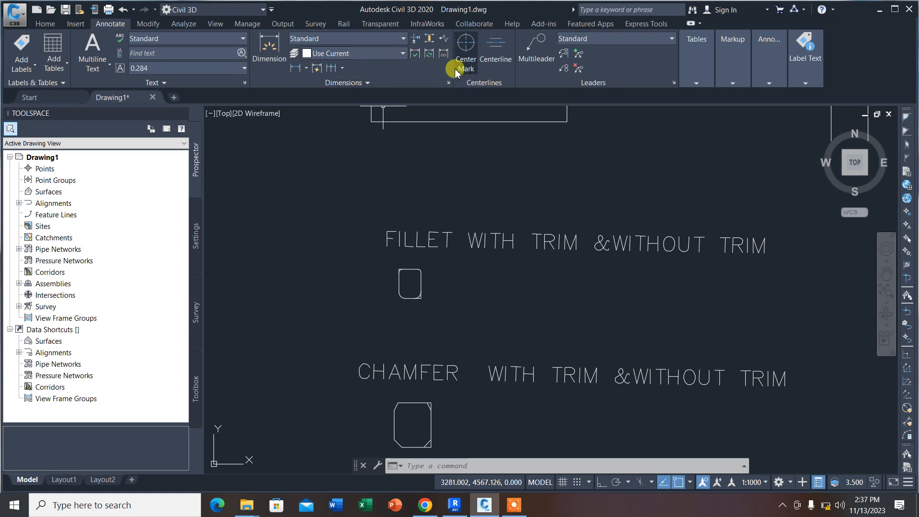
{"action": "left_click", "coordinate": [305, 69]}
{"action": "left_click", "coordinate": [302, 110]}
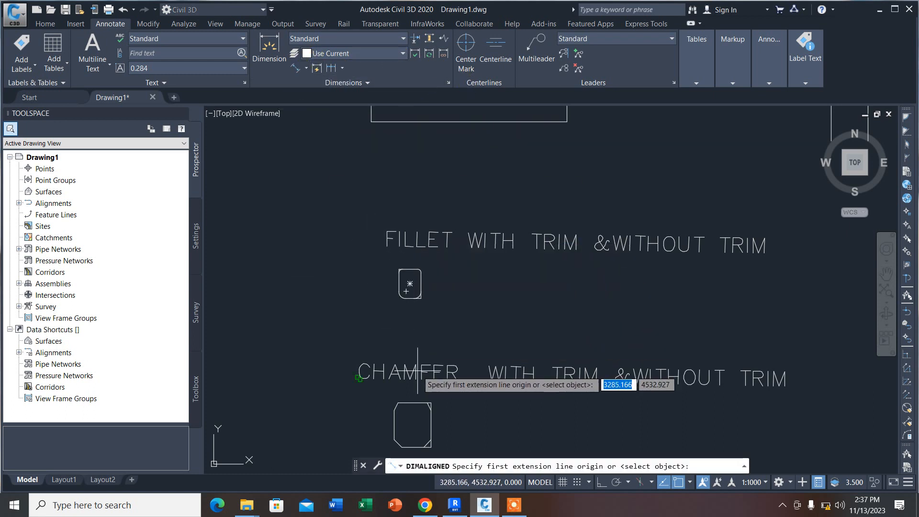
{"action": "scroll", "coordinate": [395, 411], "scroll_direction": "up", "scroll_amount": 8}
{"action": "left_click", "coordinate": [410, 356]}
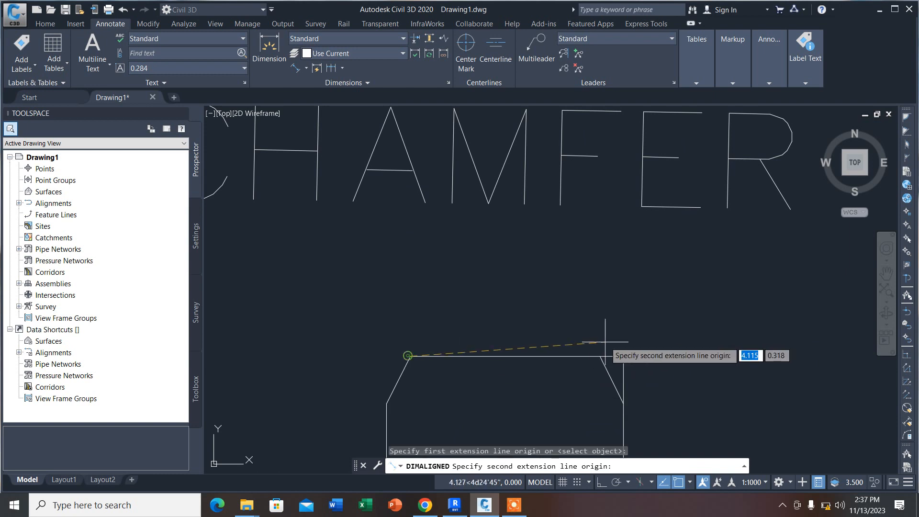
{"action": "left_click", "coordinate": [622, 356]}
{"action": "left_click", "coordinate": [589, 324]}
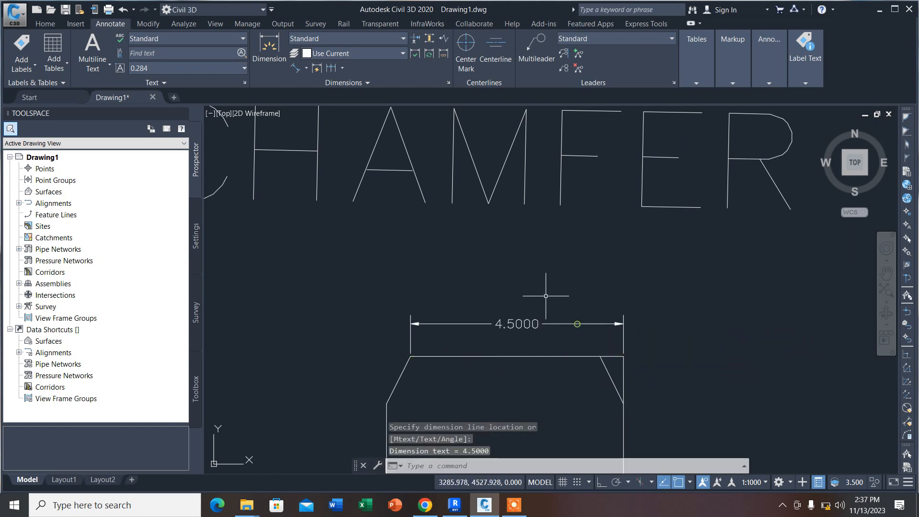
Step: Add an aligned dimension to the right of the chamfered outline, spanning its full right edge from corner to corner
{"action": "scroll", "coordinate": [498, 287], "scroll_direction": "down", "scroll_amount": 4}
{"action": "scroll", "coordinate": [532, 314], "scroll_direction": "up", "scroll_amount": 1}
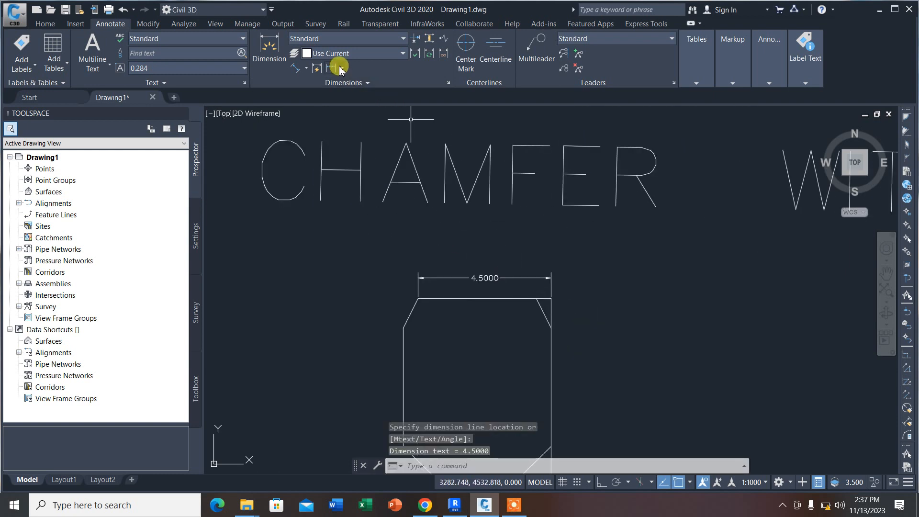
{"action": "left_click", "coordinate": [293, 70]}
{"action": "scroll", "coordinate": [595, 281], "scroll_direction": "up", "scroll_amount": 3}
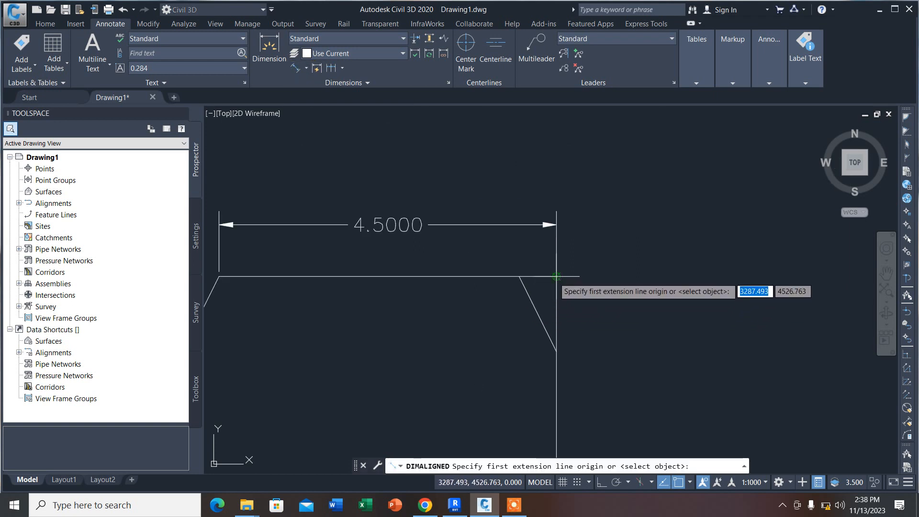
{"action": "left_click", "coordinate": [555, 276]}
{"action": "scroll", "coordinate": [528, 211], "scroll_direction": "down", "scroll_amount": 3}
{"action": "left_click", "coordinate": [533, 333]}
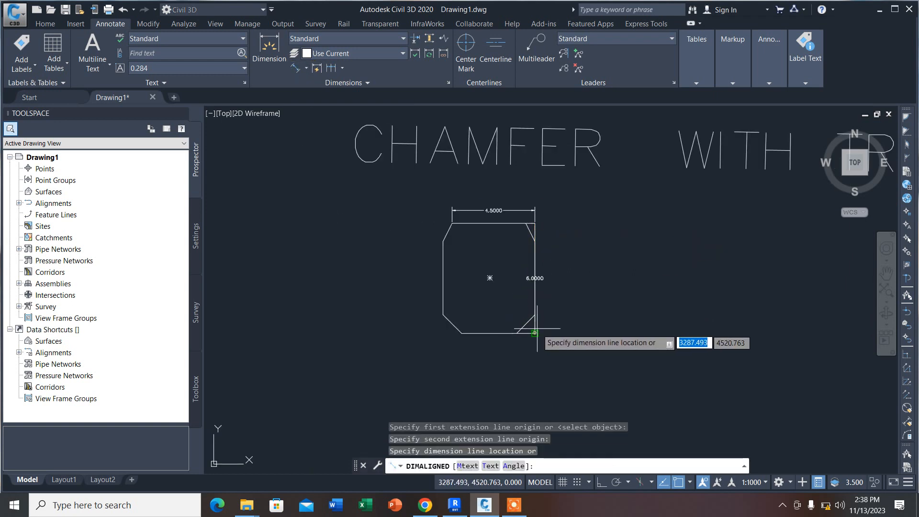
{"action": "left_click", "coordinate": [554, 318]}
{"action": "scroll", "coordinate": [558, 262], "scroll_direction": "up", "scroll_amount": 2}
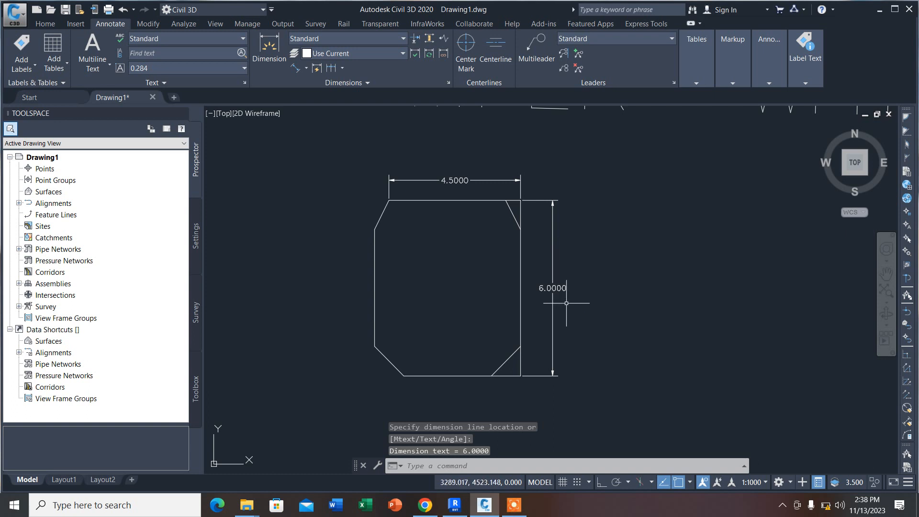
{"action": "left_click", "coordinate": [552, 288]}
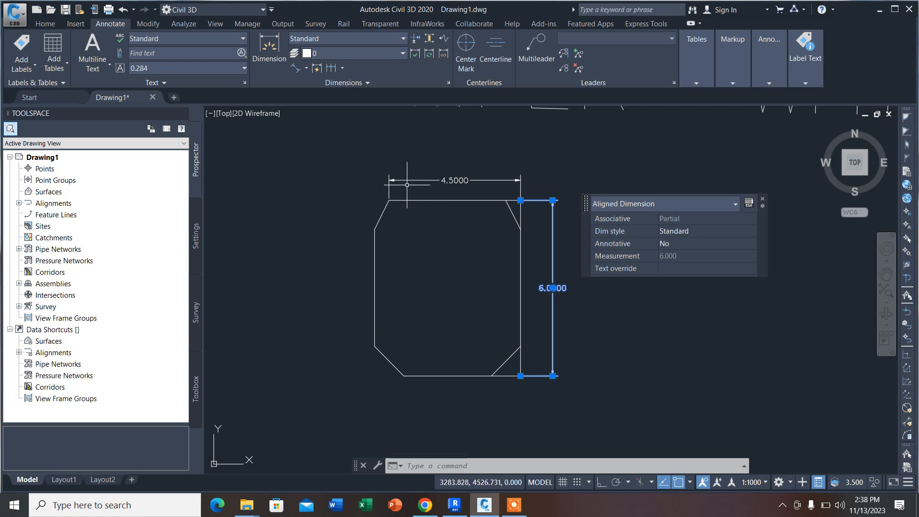
Step: Add aligned dimensions to the outline's upper-left chamfer and to its straight left edge, placing both outside the shape
{"action": "left_click", "coordinate": [294, 68]}
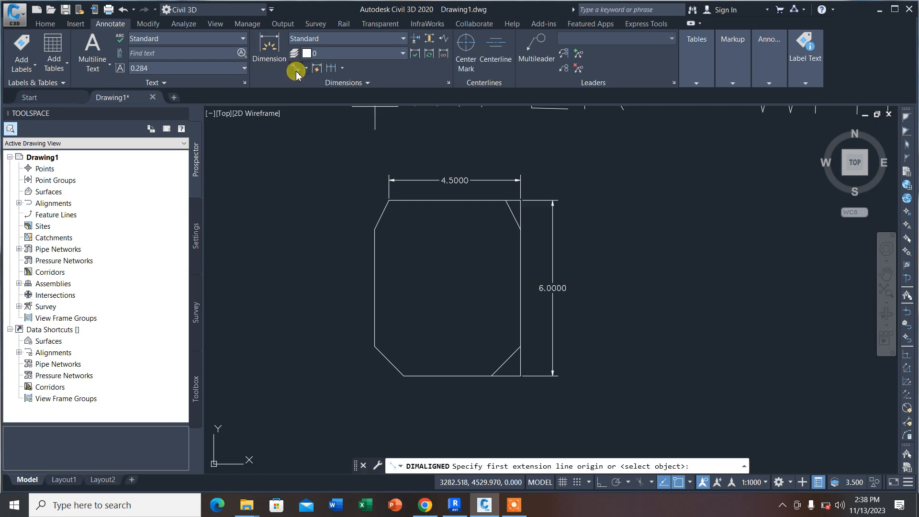
{"action": "left_click", "coordinate": [388, 200]}
{"action": "left_click", "coordinate": [375, 229]}
{"action": "left_click", "coordinate": [359, 219]}
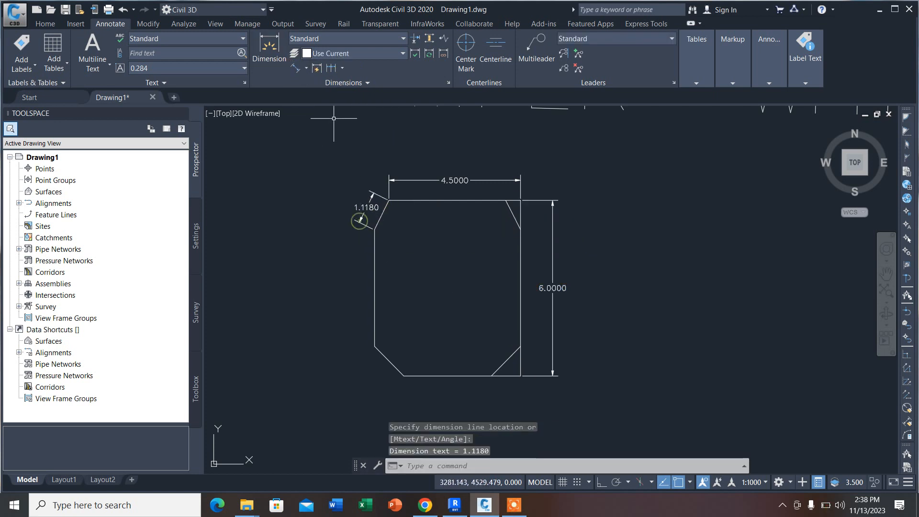
{"action": "left_click", "coordinate": [298, 66]}
{"action": "left_click", "coordinate": [374, 230]}
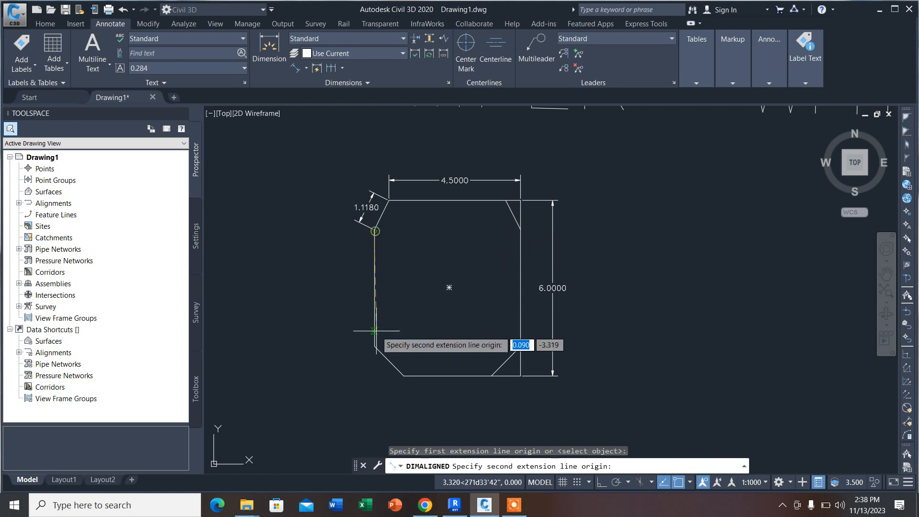
{"action": "left_click", "coordinate": [374, 346]}
{"action": "left_click", "coordinate": [349, 288]}
Step: Add aligned dimensions to the outline's lower-left chamfer and to its bottom edge up to the lower-right corner
{"action": "left_click", "coordinate": [296, 69]}
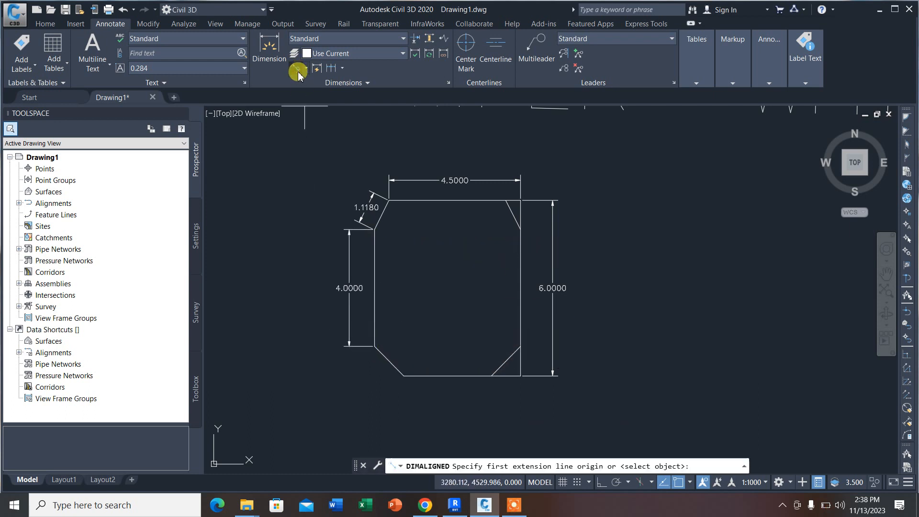
{"action": "left_click", "coordinate": [372, 344]}
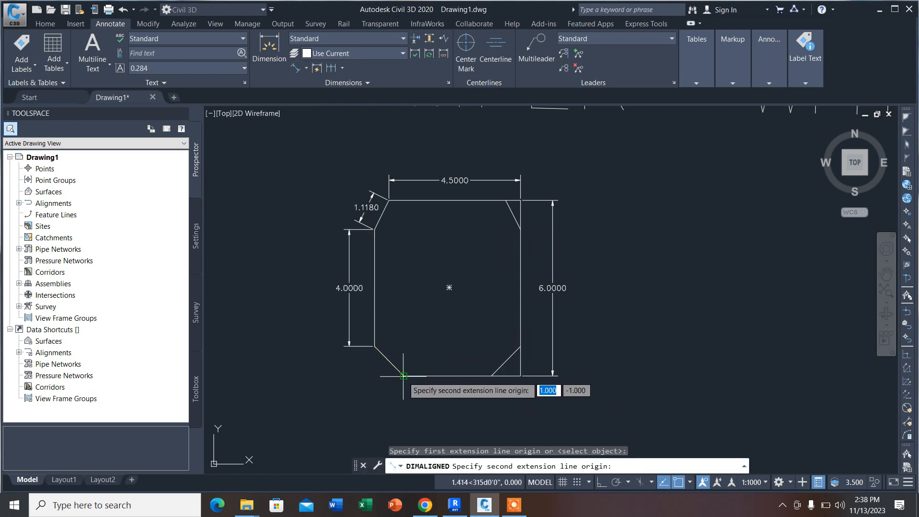
{"action": "left_click", "coordinate": [403, 376]}
{"action": "left_click", "coordinate": [370, 378]}
{"action": "left_click", "coordinate": [295, 75]}
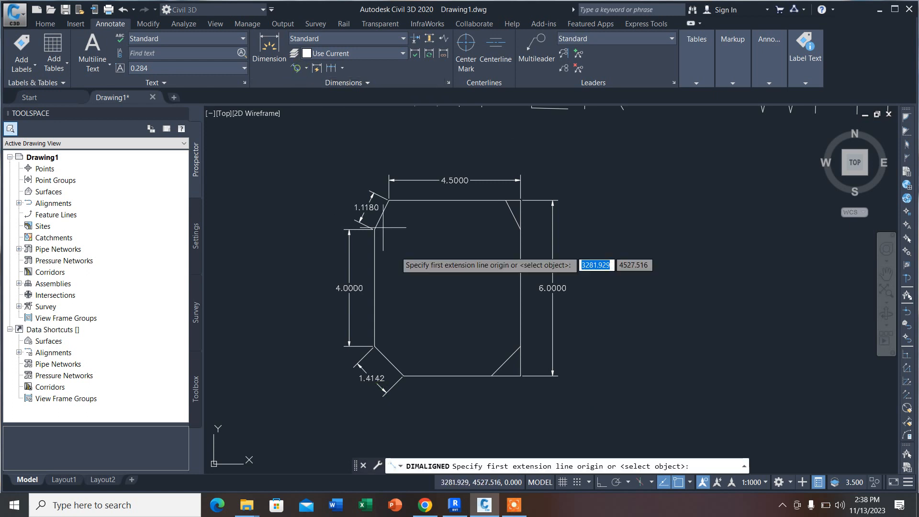
{"action": "left_click", "coordinate": [402, 375]}
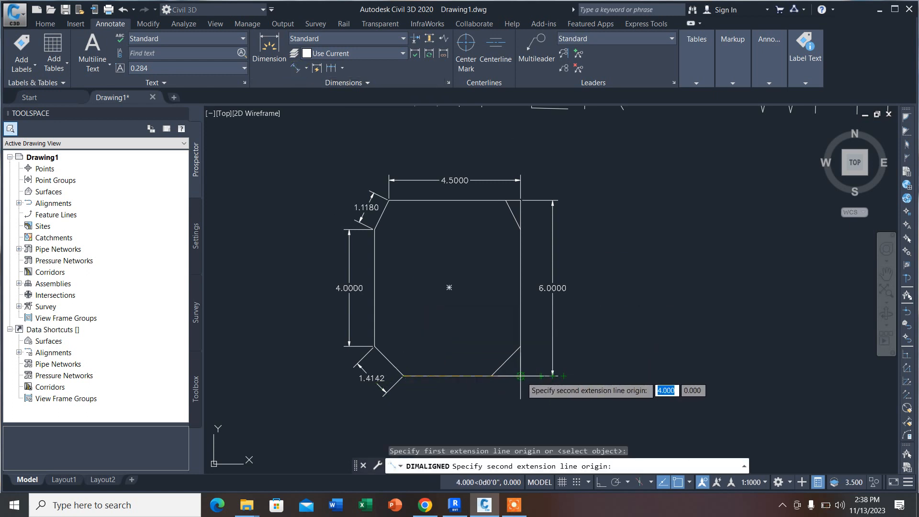
{"action": "left_click", "coordinate": [520, 375]}
{"action": "left_click", "coordinate": [512, 402]}
{"action": "scroll", "coordinate": [405, 212], "scroll_direction": "down", "scroll_amount": 4}
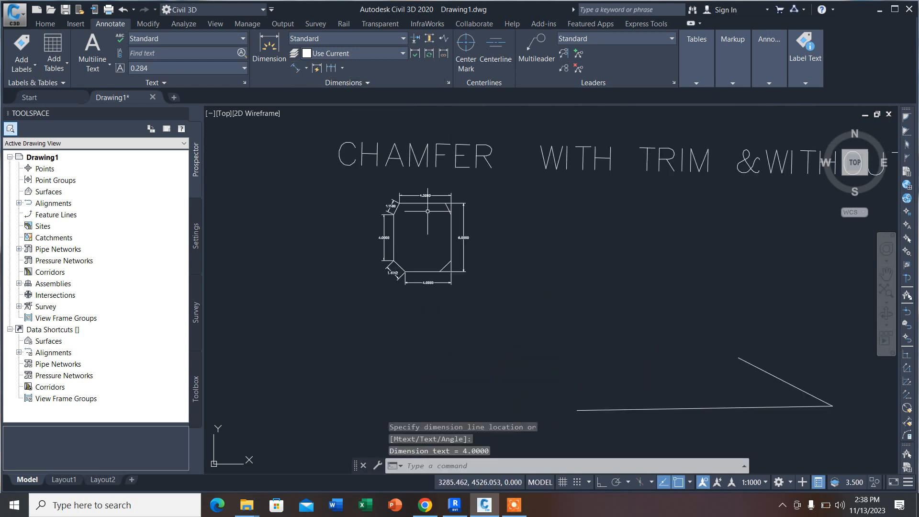
{"action": "scroll", "coordinate": [438, 185], "scroll_direction": "up", "scroll_amount": 2}
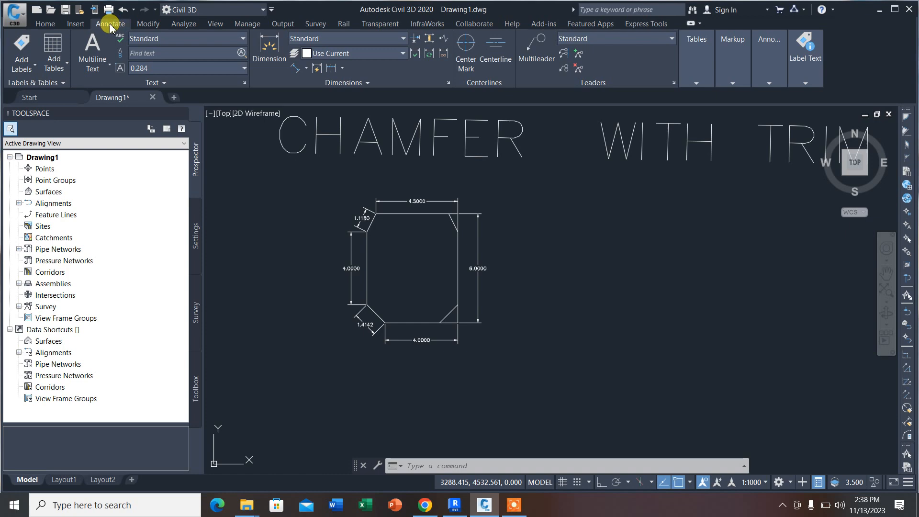
Step: Open the Standard dimension style for modification and set the linear dimension precision to 0.000
{"action": "left_click", "coordinate": [448, 83]}
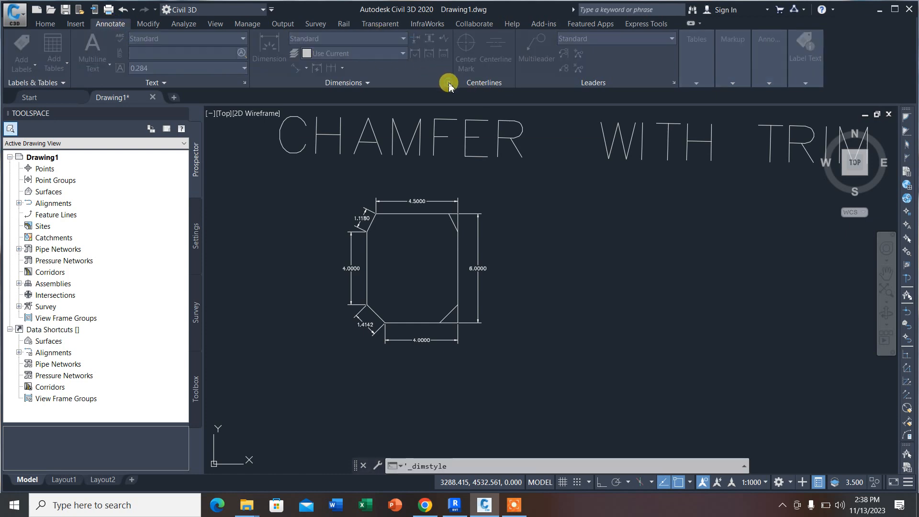
{"action": "left_click", "coordinate": [606, 230]}
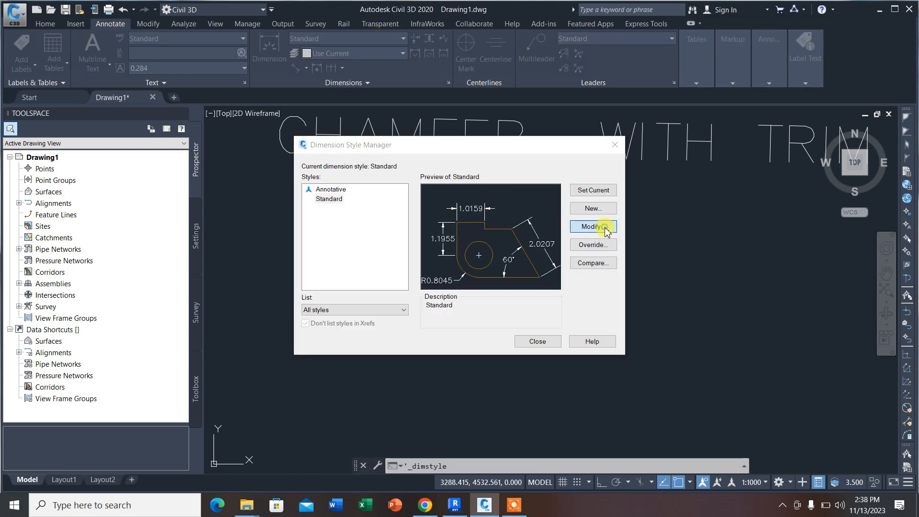
{"action": "mouse_move", "coordinate": [499, 115]}
{"action": "left_mouse_down"}
{"action": "mouse_move", "coordinate": [703, 211]}
{"action": "mouse_move", "coordinate": [734, 165]}
{"action": "mouse_move", "coordinate": [507, 107]}
{"action": "left_mouse_up"}
{"action": "left_click", "coordinate": [423, 121]}
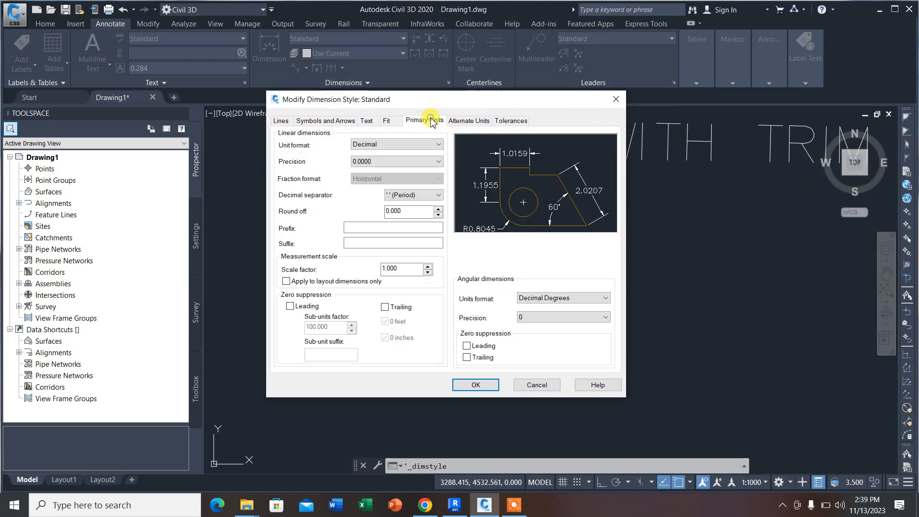
{"action": "left_click", "coordinate": [375, 162]}
{"action": "left_click", "coordinate": [366, 194]}
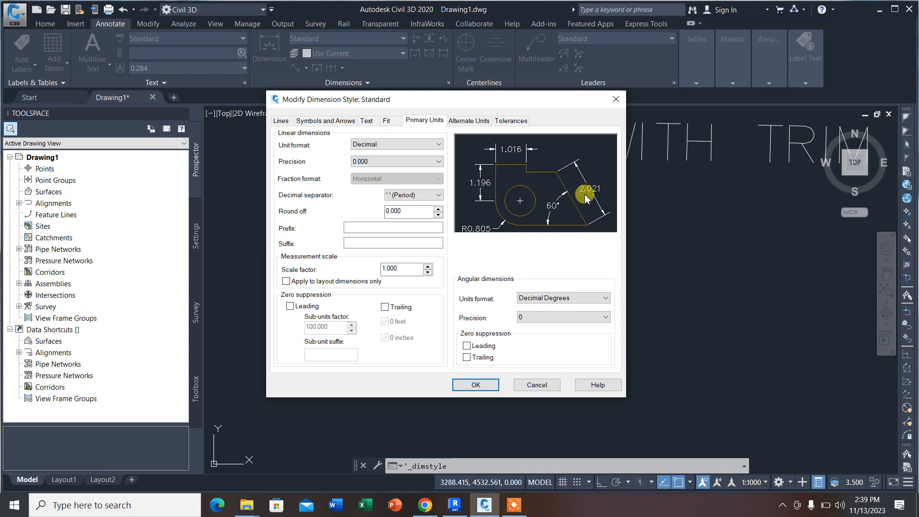
Step: Format the style's dimension text with height 1, alignment with the dimension line and magenta color
{"action": "left_click", "coordinate": [366, 121]}
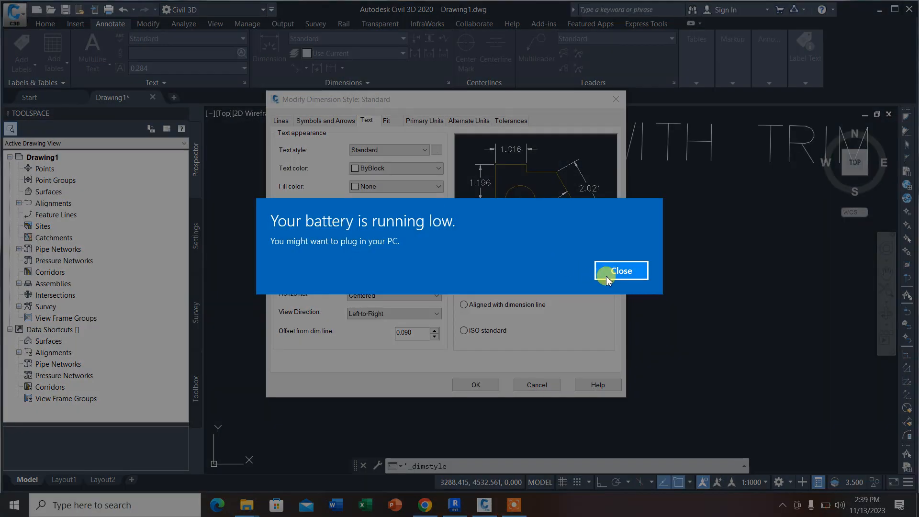
{"action": "left_click", "coordinate": [609, 273]}
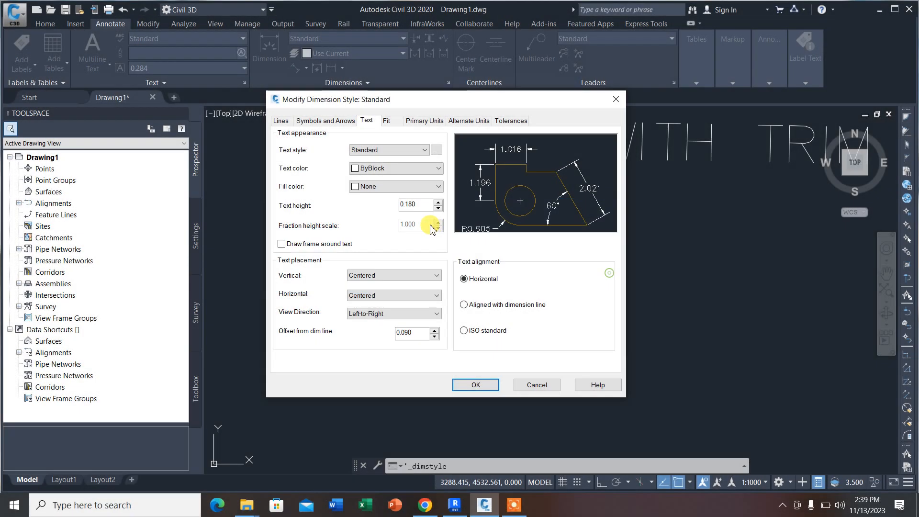
{"action": "left_click_drag", "start_coordinate": [414, 206], "coordinate": [387, 209]}
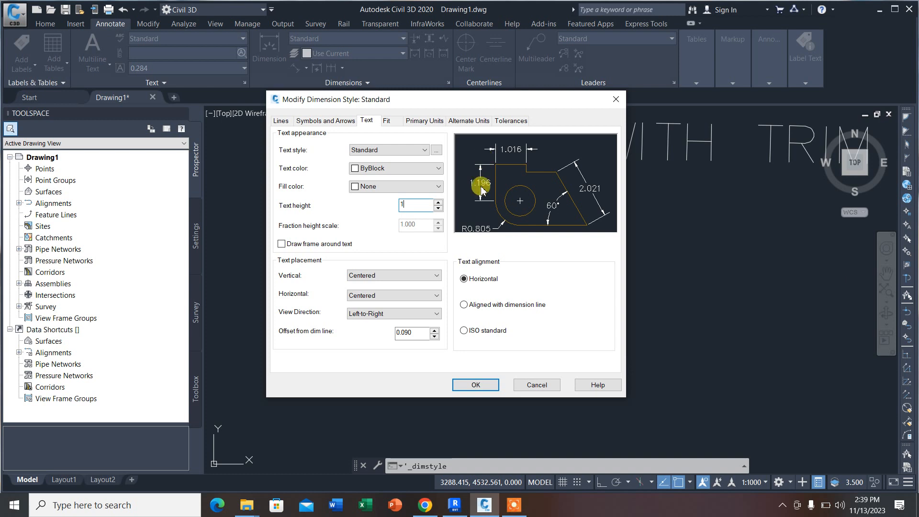
{"action": "left_click", "coordinate": [478, 304]}
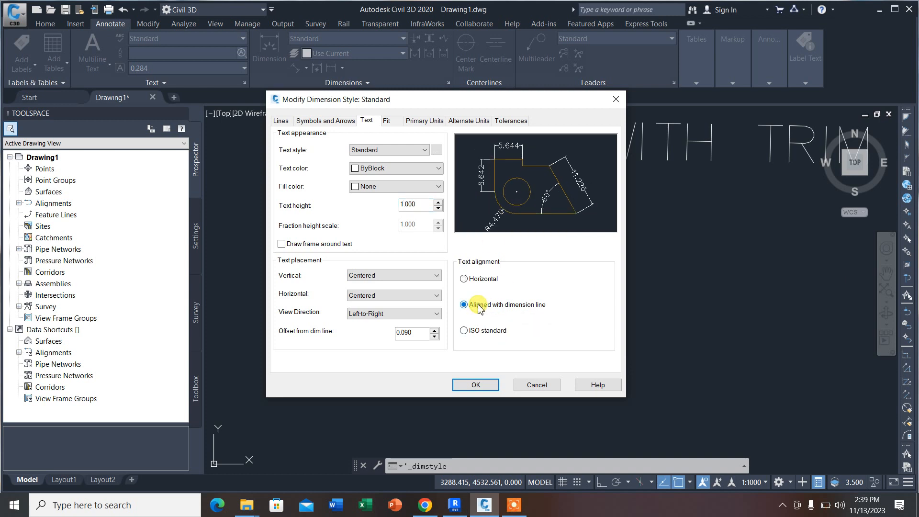
{"action": "left_click", "coordinate": [371, 168]}
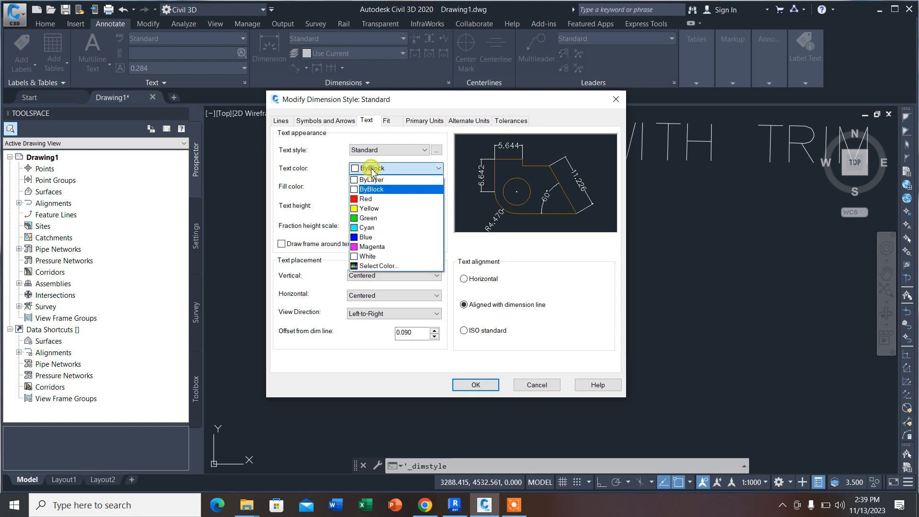
{"action": "left_click", "coordinate": [373, 246]}
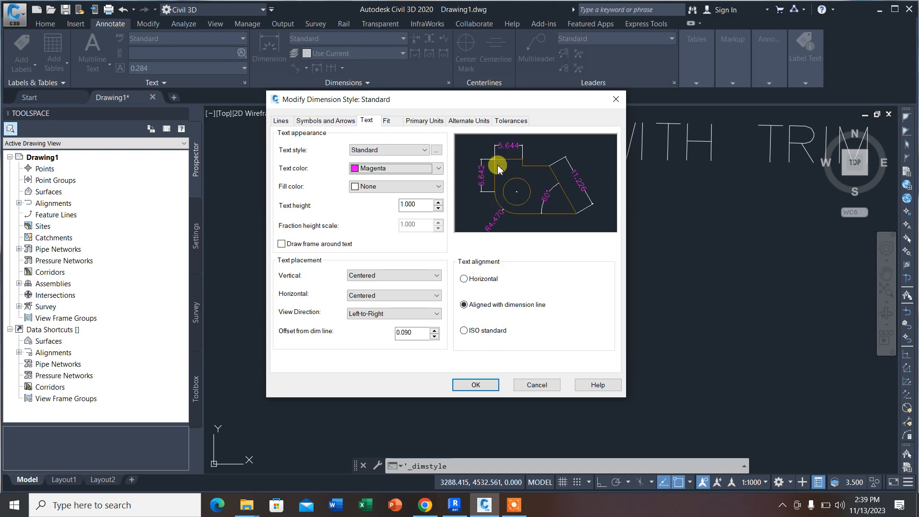
Step: Suppress extension lines 1 and 2 in the Standard dimension style, apply the changes and close the style manager
{"action": "left_click", "coordinate": [282, 121]}
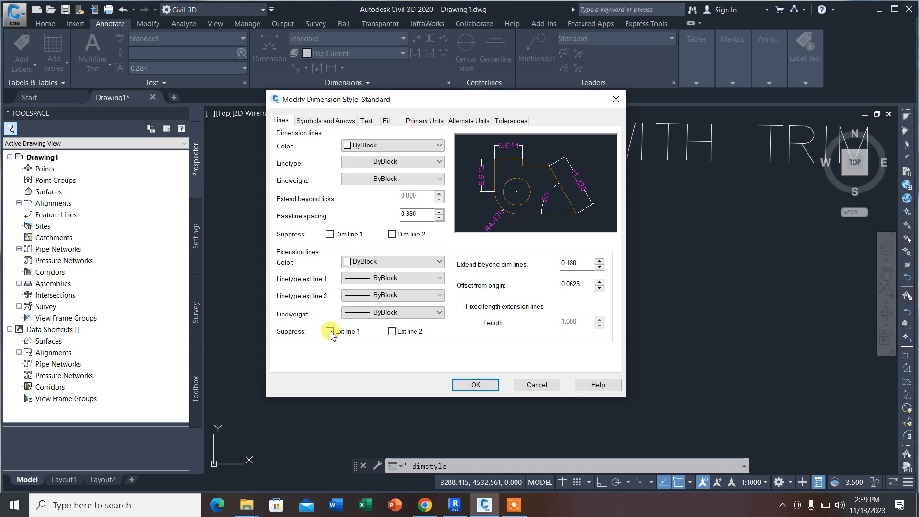
{"action": "left_click", "coordinate": [394, 331]}
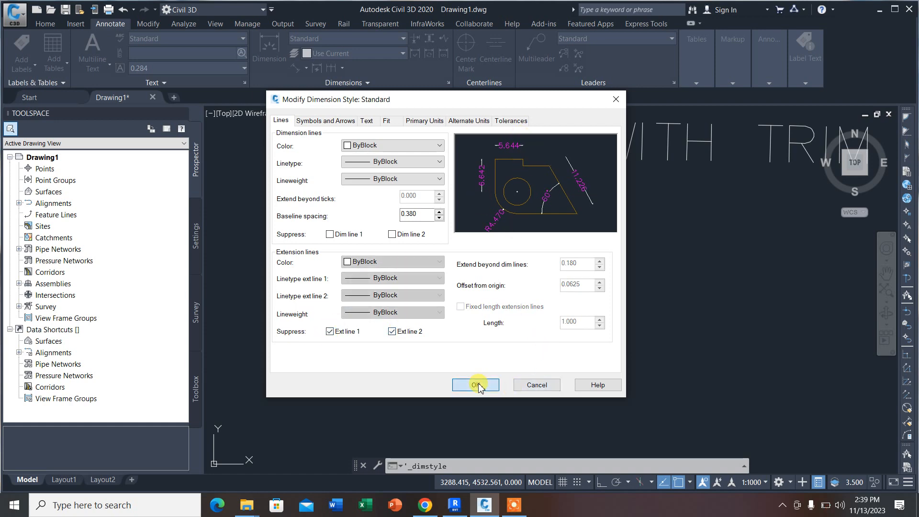
{"action": "left_click", "coordinate": [477, 385]}
{"action": "left_click", "coordinate": [531, 343]}
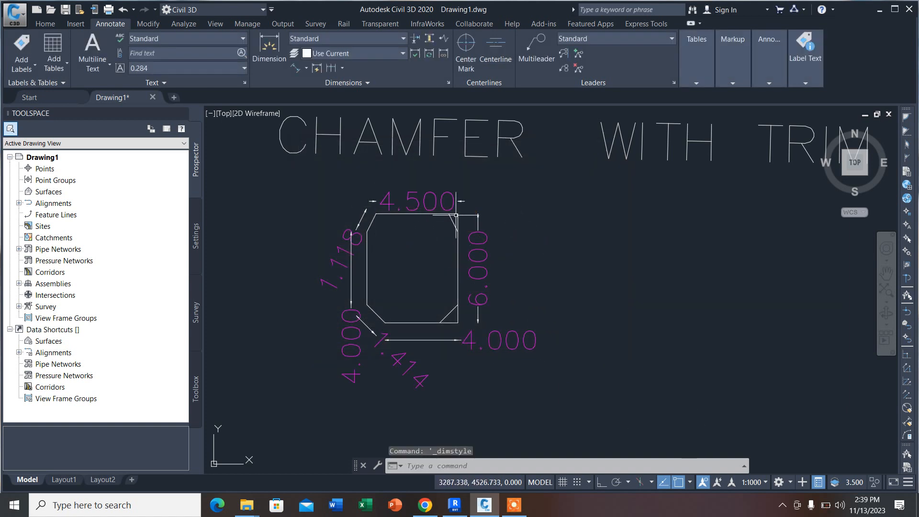
Step: Set the drawing's annotation scale to 1:100
{"action": "left_click", "coordinate": [764, 481]}
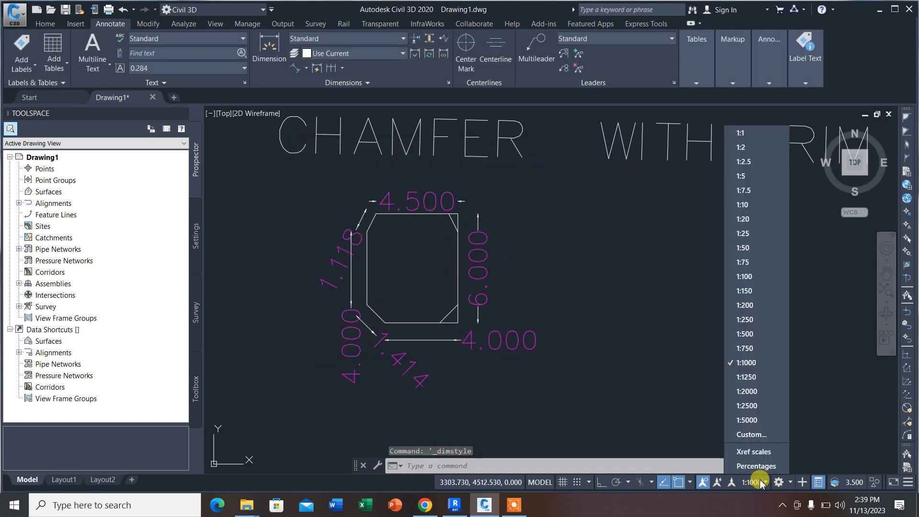
{"action": "left_click", "coordinate": [745, 276]}
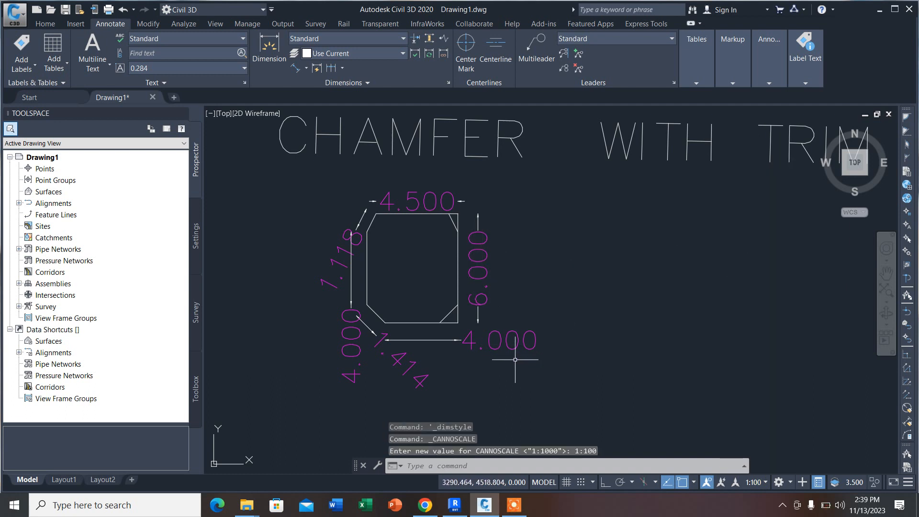
Step: Set the dimension text height to 0.200 in the Standard style override, apply it and close the style manager
{"action": "left_click", "coordinate": [541, 356]}
{"action": "left_click", "coordinate": [537, 300]}
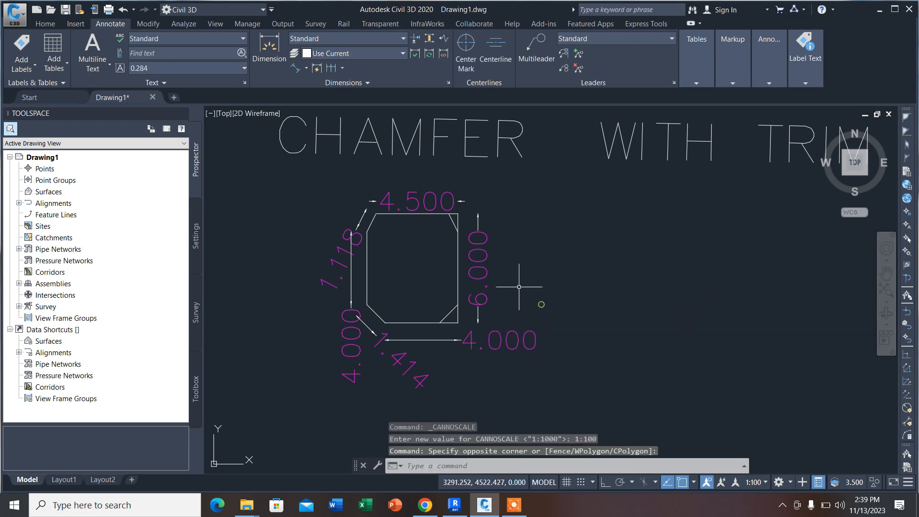
{"action": "left_click", "coordinate": [449, 83]}
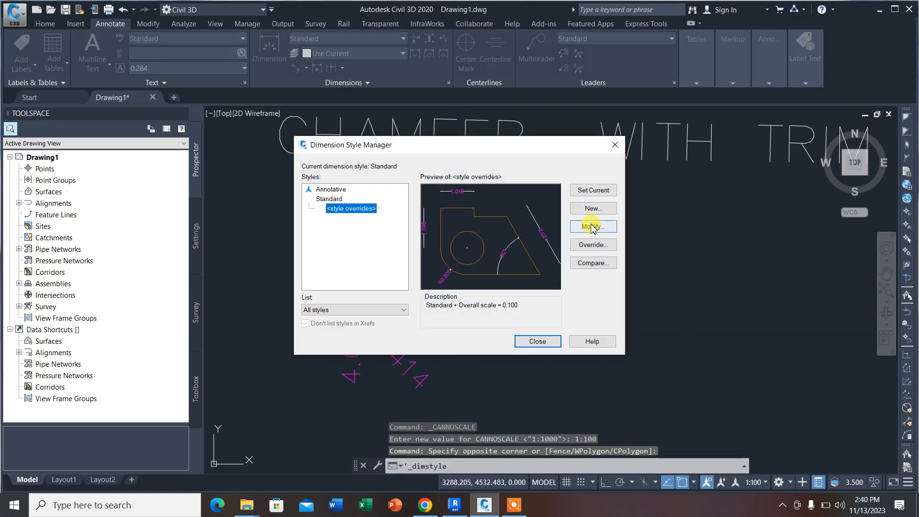
{"action": "left_click", "coordinate": [591, 227]}
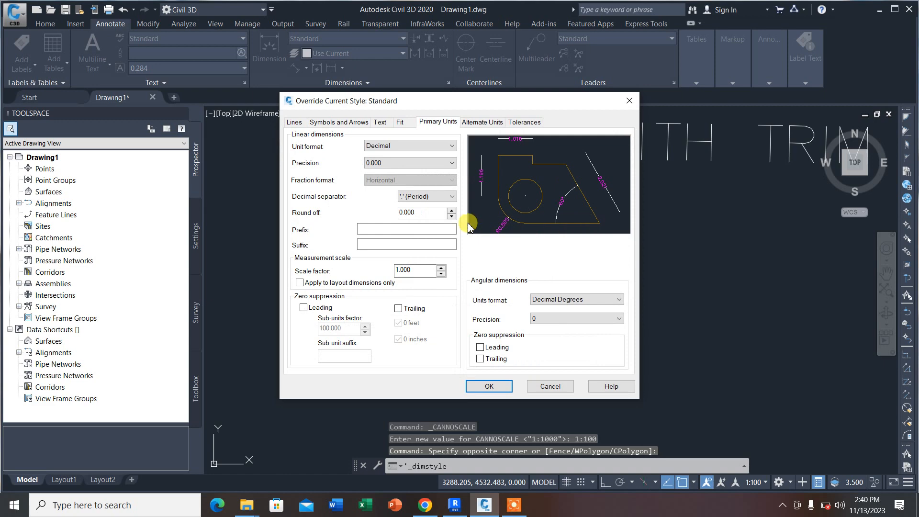
{"action": "left_click", "coordinate": [379, 122]}
{"action": "double_click", "coordinate": [420, 205]}
{"action": "type", "text": "0.200"}
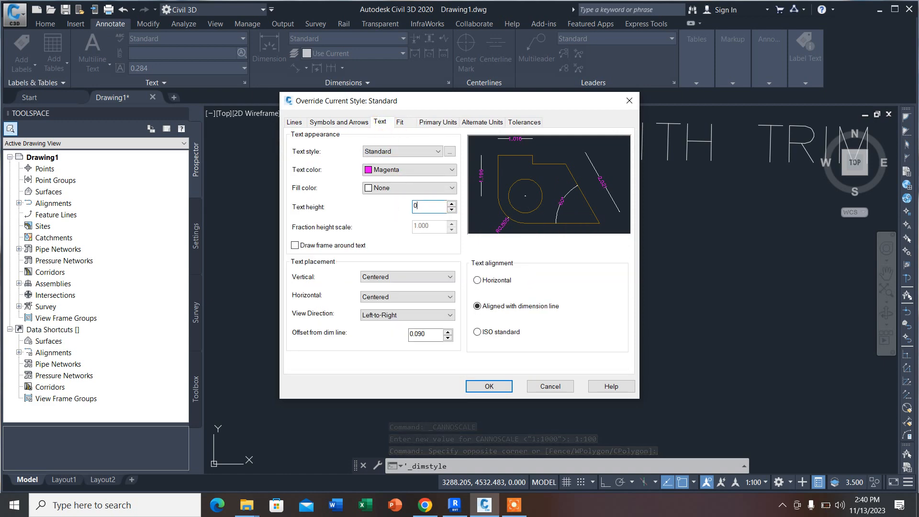
{"action": "left_click", "coordinate": [485, 387]}
{"action": "left_click", "coordinate": [537, 341]}
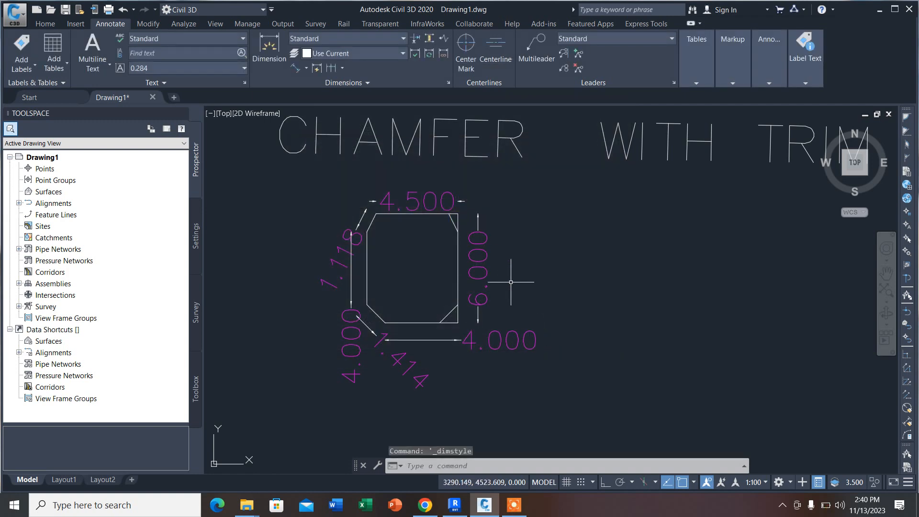
Step: Select all aligned dimensions around the chamfered outline and set the annotation scale to 1:50
{"action": "left_click", "coordinate": [544, 364]}
{"action": "left_click", "coordinate": [478, 219]}
{"action": "right_click", "coordinate": [485, 204]}
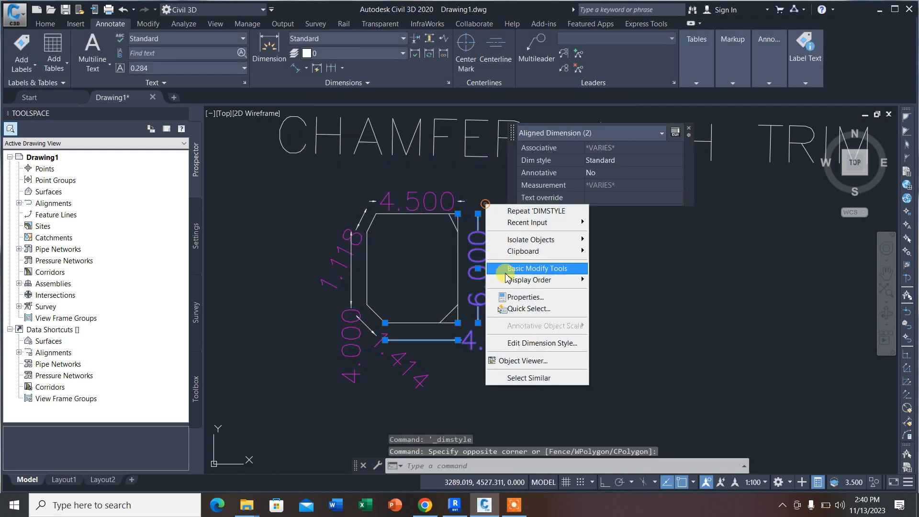
{"action": "left_click", "coordinate": [526, 378]}
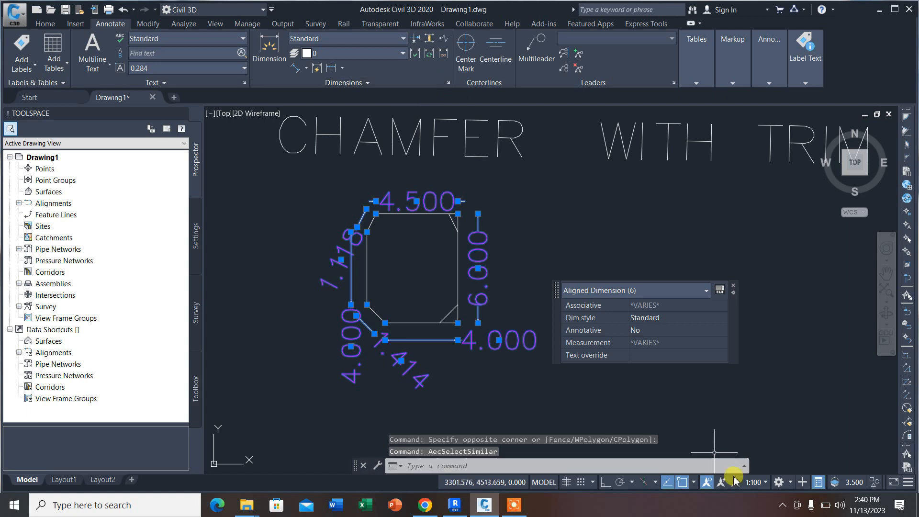
{"action": "left_click", "coordinate": [754, 481]}
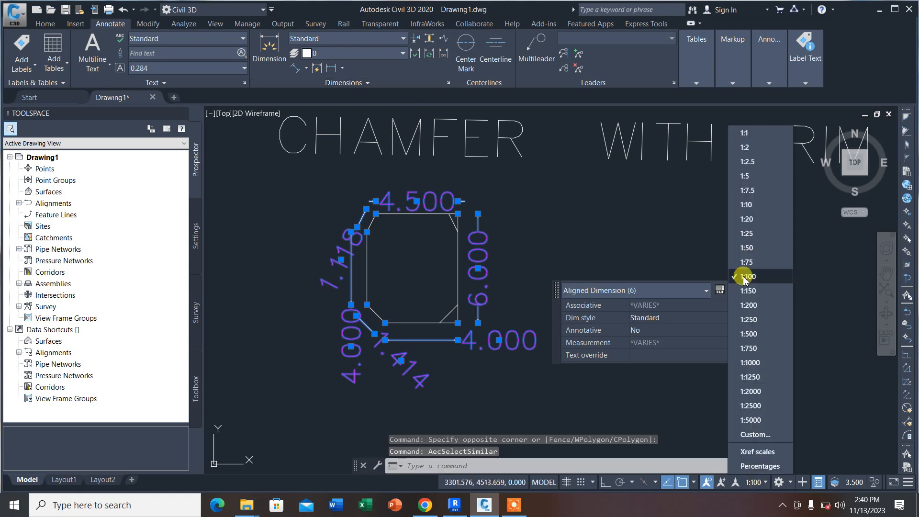
{"action": "left_click", "coordinate": [754, 247]}
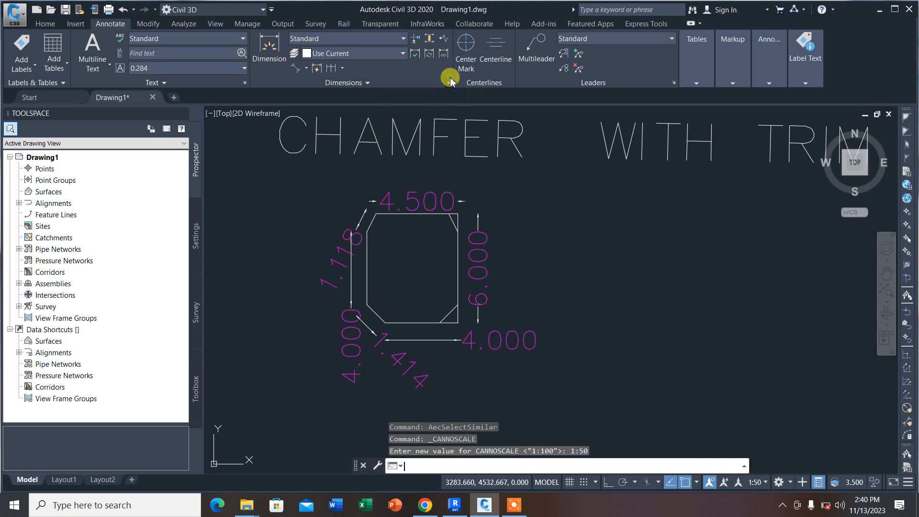
{"action": "left_click", "coordinate": [449, 83]}
{"action": "left_click", "coordinate": [589, 287]}
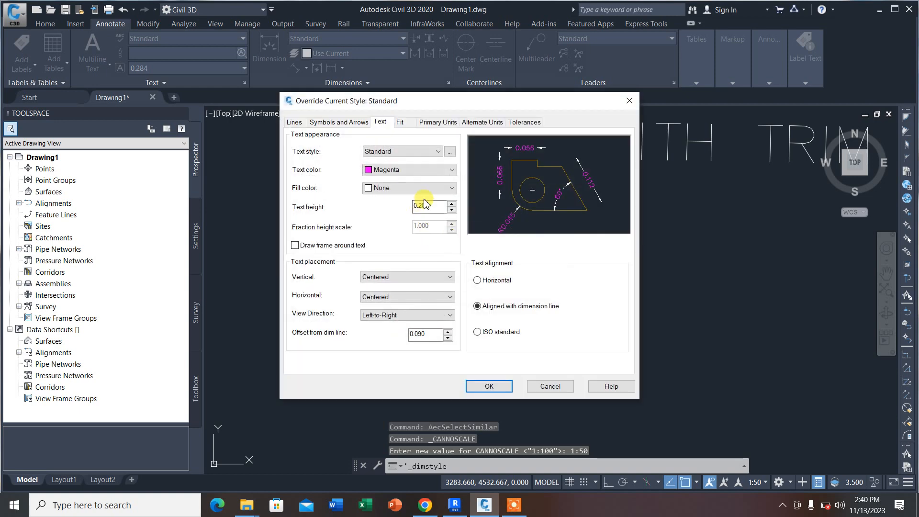
{"action": "left_click", "coordinate": [569, 385]}
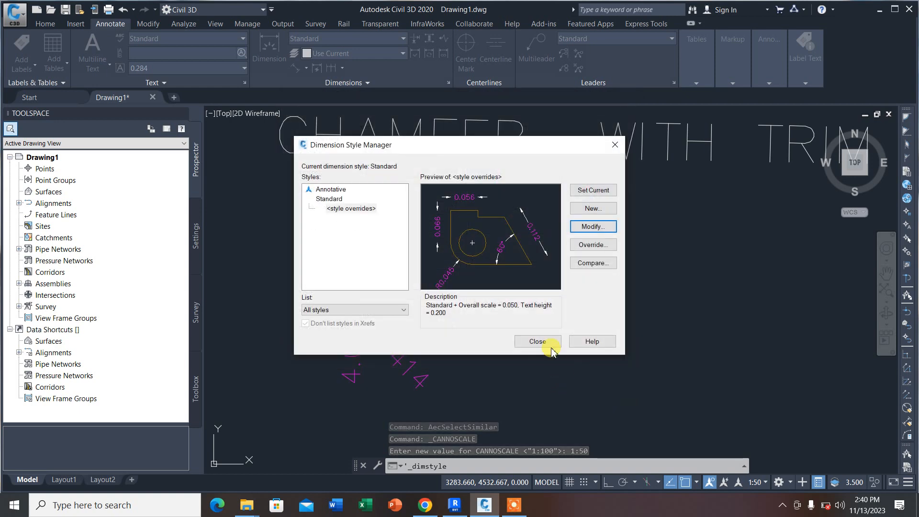
{"action": "left_click", "coordinate": [545, 344]}
Step: Select all similar aligned dimensions, re-enter text height 0.200 in the Standard style override and close the style manager
{"action": "left_click_drag", "start_coordinate": [555, 370], "coordinate": [497, 305]}
{"action": "right_click", "coordinate": [492, 277]}
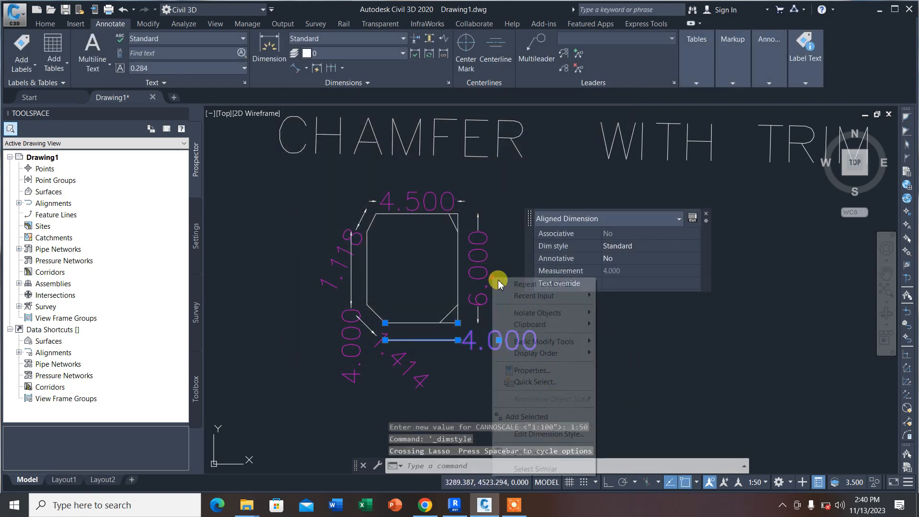
{"action": "left_click", "coordinate": [551, 463]}
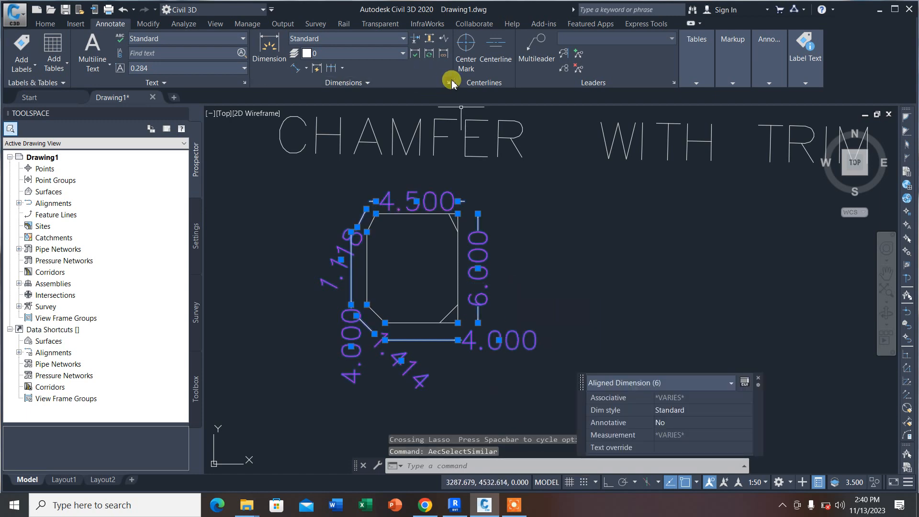
{"action": "left_click", "coordinate": [449, 82]}
{"action": "left_click", "coordinate": [594, 226]}
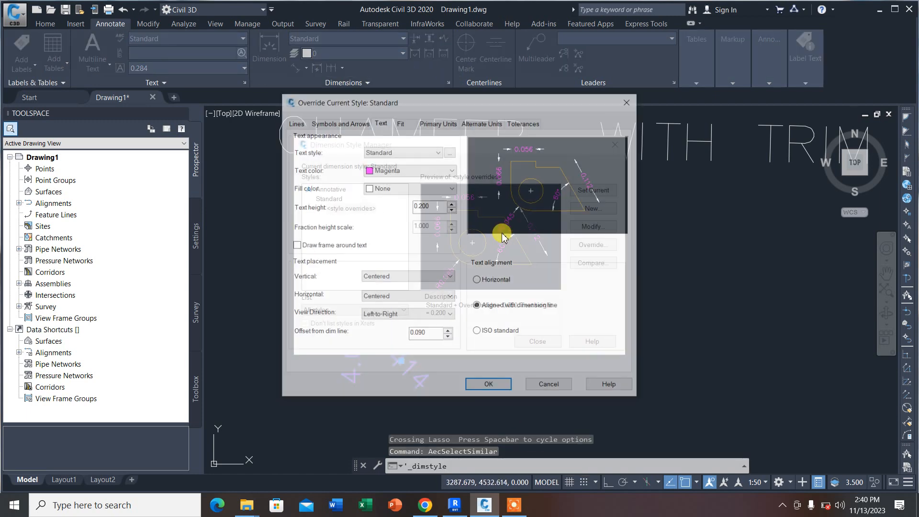
{"action": "left_click", "coordinate": [436, 204]}
{"action": "type", "text": "0"}
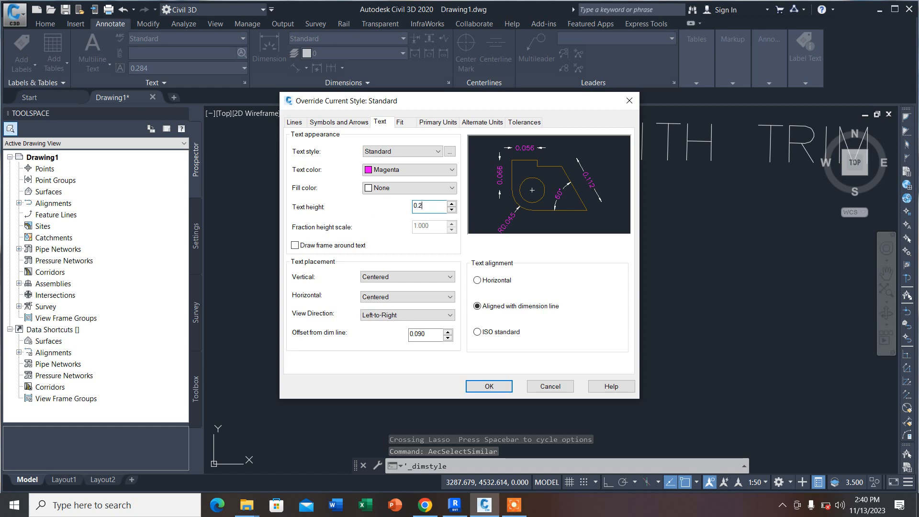
{"action": "left_click", "coordinate": [479, 385]}
{"action": "left_click", "coordinate": [525, 343]}
Step: Select all the aligned dimensions around the chamfered outline through one of them and delete them
{"action": "left_click", "coordinate": [455, 373]}
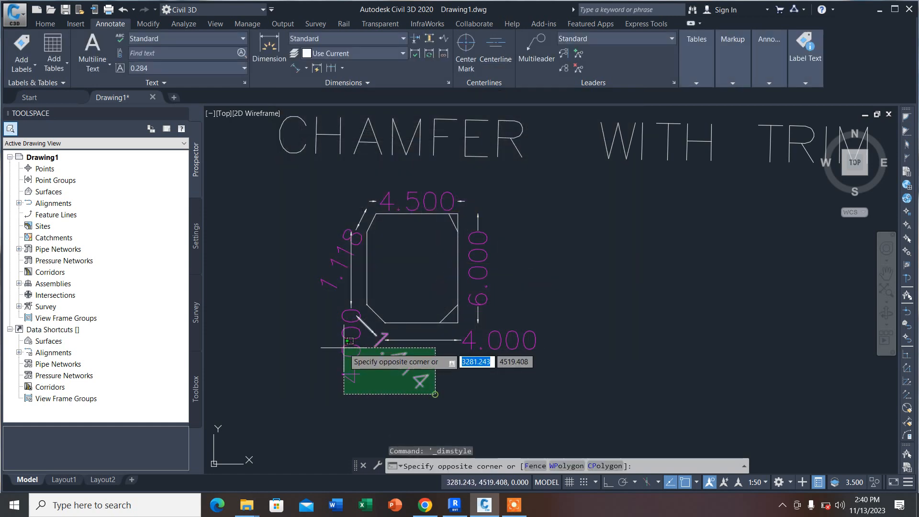
{"action": "left_click", "coordinate": [293, 330]}
{"action": "right_click", "coordinate": [293, 329]}
{"action": "left_click", "coordinate": [330, 324]}
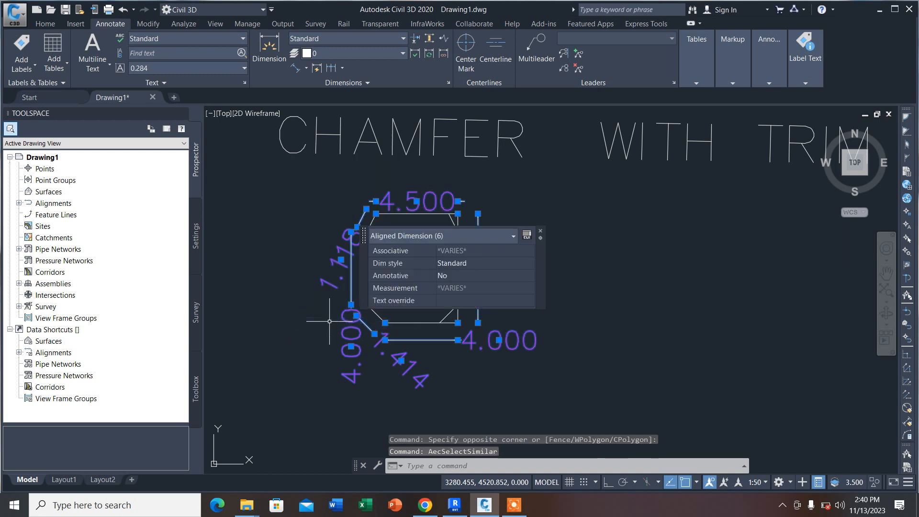
{"action": "key", "text": "Delete"}
Step: Add an aligned dimension along the outline's right vertical edge, placing the dimension line just outside it
{"action": "left_click", "coordinate": [303, 69]}
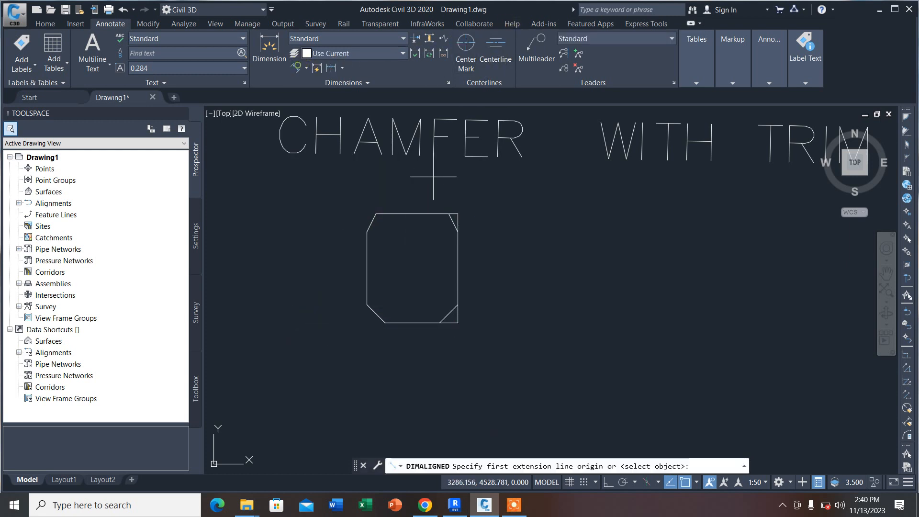
{"action": "scroll", "coordinate": [455, 206], "scroll_direction": "up", "scroll_amount": 6}
{"action": "left_click", "coordinate": [421, 194]}
{"action": "scroll", "coordinate": [440, 201], "scroll_direction": "down", "scroll_amount": 6}
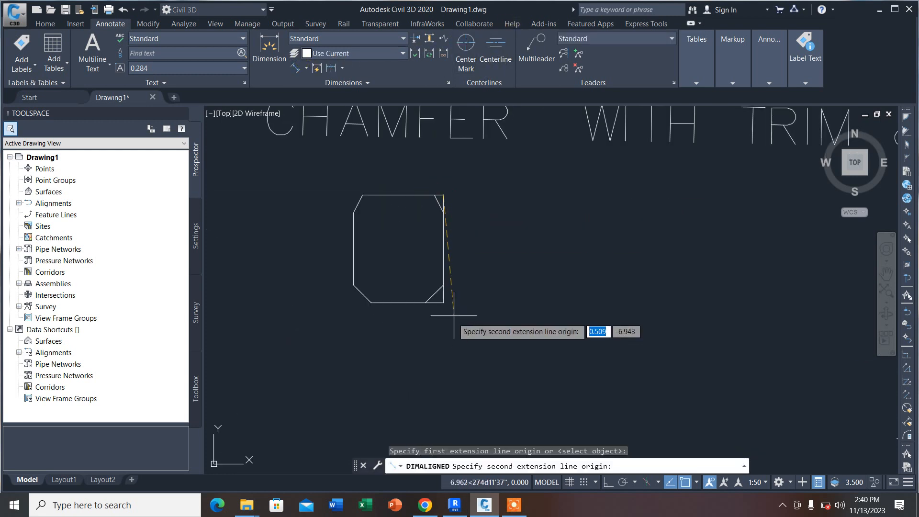
{"action": "left_click", "coordinate": [443, 302]}
{"action": "left_click", "coordinate": [454, 291]}
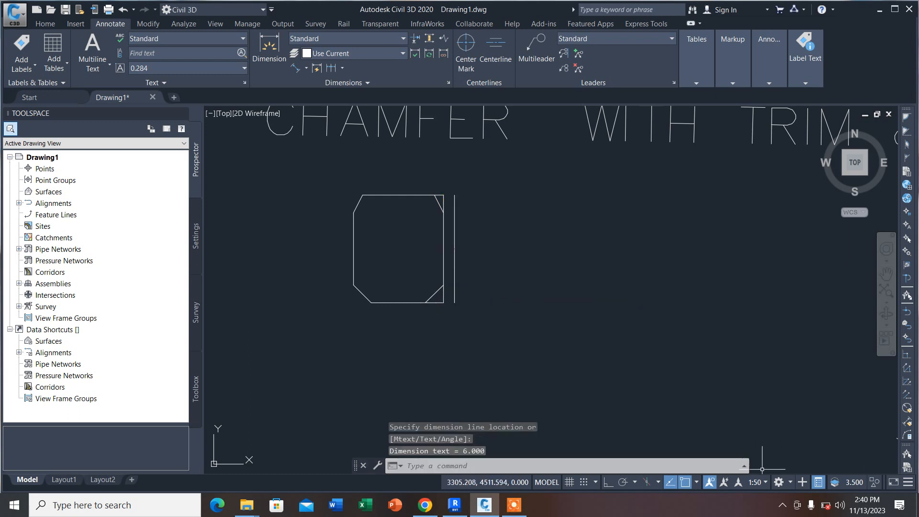
Step: Set the annotation scale to 1:100 and the text height in the Standard style override to 1.000
{"action": "left_click", "coordinate": [756, 482]}
{"action": "left_click", "coordinate": [751, 277]}
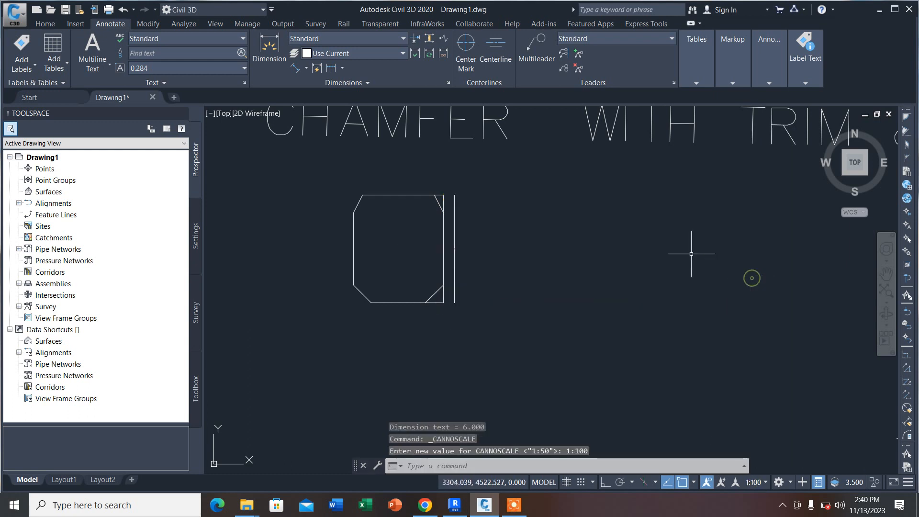
{"action": "left_click", "coordinate": [449, 84]}
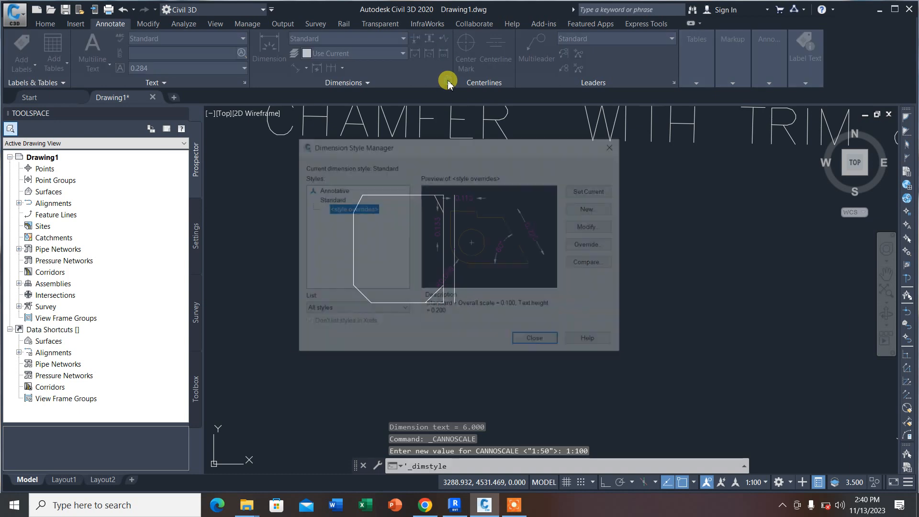
{"action": "left_click", "coordinate": [598, 230]}
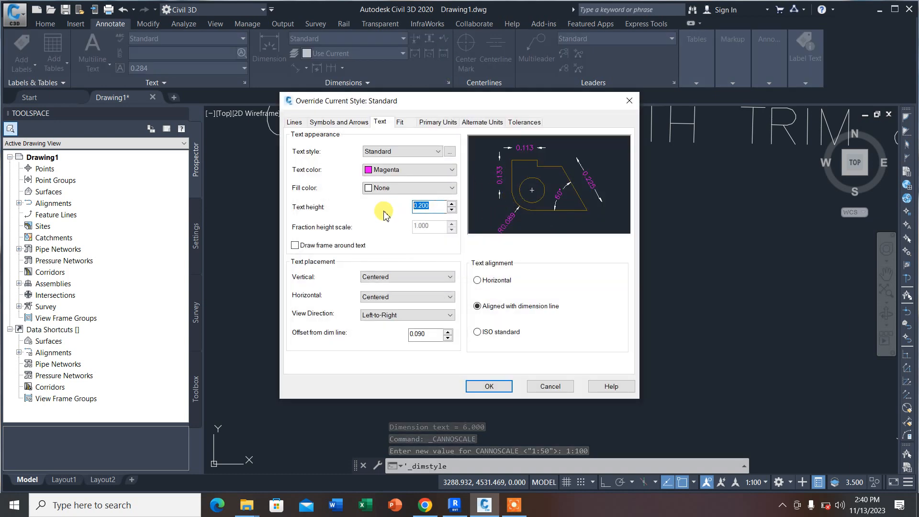
{"action": "type", "text": "1.000"}
{"action": "left_click", "coordinate": [487, 385]}
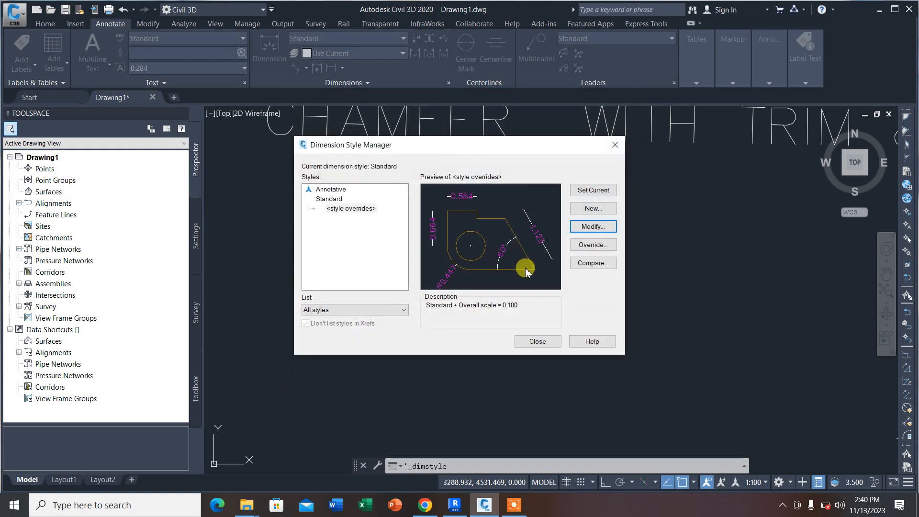
{"action": "left_click", "coordinate": [536, 341]}
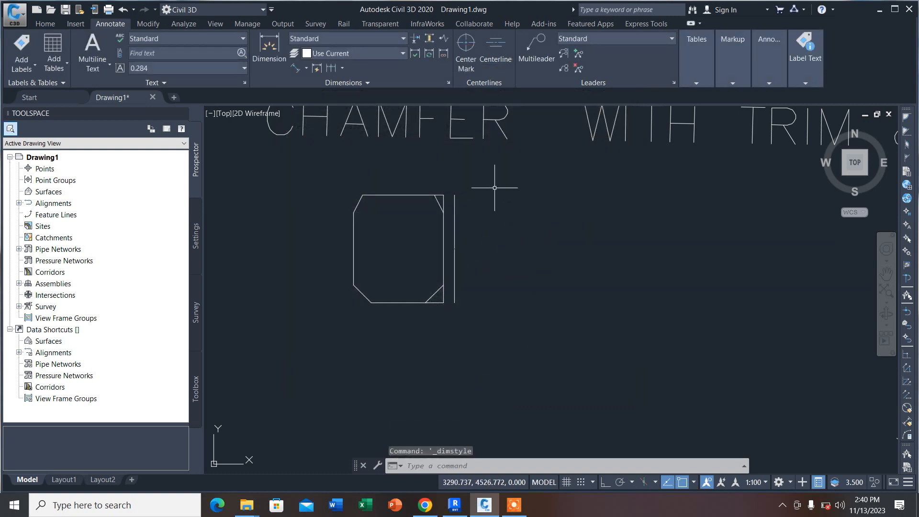
Step: Dimension the outline's full right vertical edge again with an aligned dimension using the updated style override
{"action": "left_click", "coordinate": [300, 68]}
{"action": "left_click", "coordinate": [443, 194]}
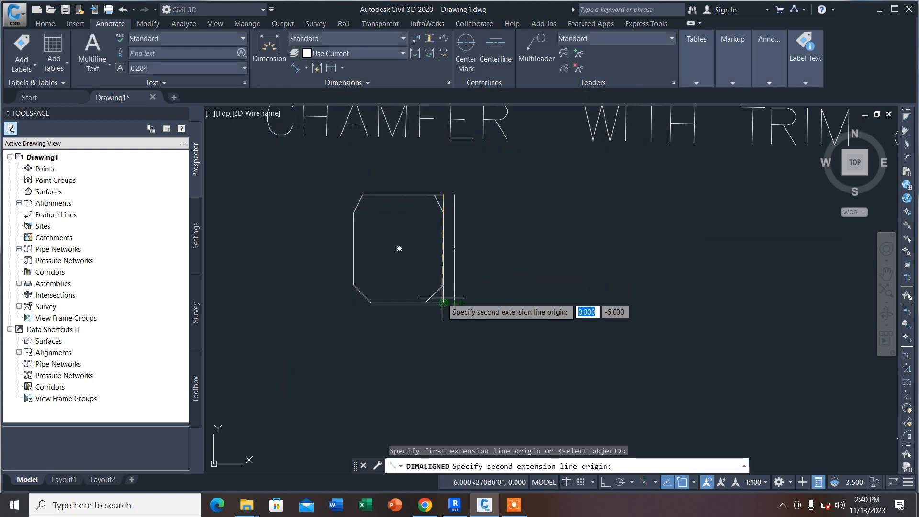
{"action": "left_click", "coordinate": [443, 303]}
{"action": "left_click", "coordinate": [445, 240]}
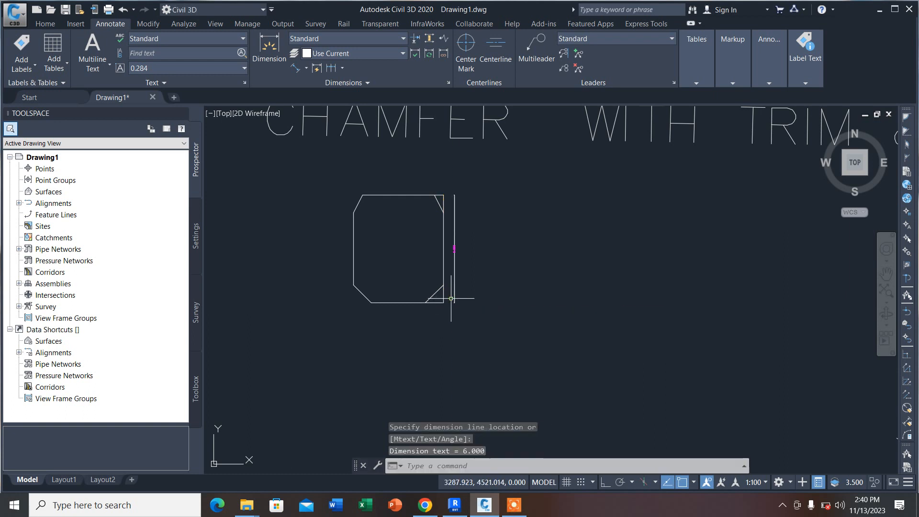
Step: Erase the earlier small-text dimension overlapping the new one beside the right vertical edge
{"action": "scroll", "coordinate": [445, 246], "scroll_direction": "up", "scroll_amount": 6}
{"action": "scroll", "coordinate": [445, 246], "scroll_direction": "up", "scroll_amount": 2}
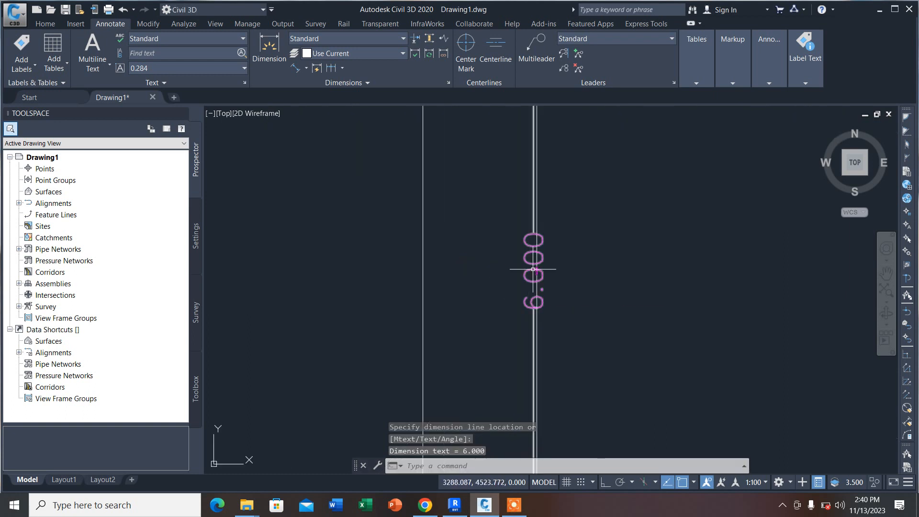
{"action": "left_click", "coordinate": [534, 224]}
{"action": "key", "text": "Delete"}
{"action": "scroll", "coordinate": [615, 246], "scroll_direction": "down", "scroll_amount": 3}
{"action": "scroll", "coordinate": [607, 254], "scroll_direction": "up", "scroll_amount": 3}
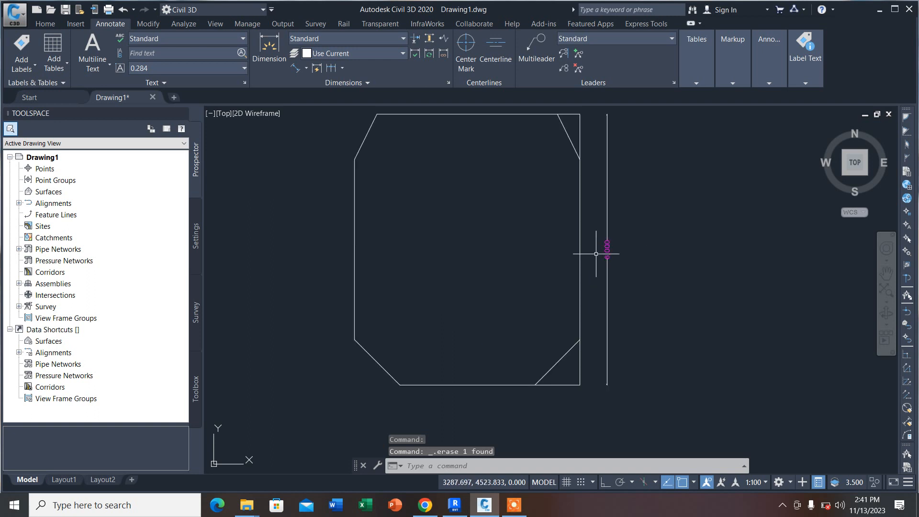
{"action": "scroll", "coordinate": [608, 262], "scroll_direction": "down", "scroll_amount": 4}
{"action": "key", "text": "Return"}
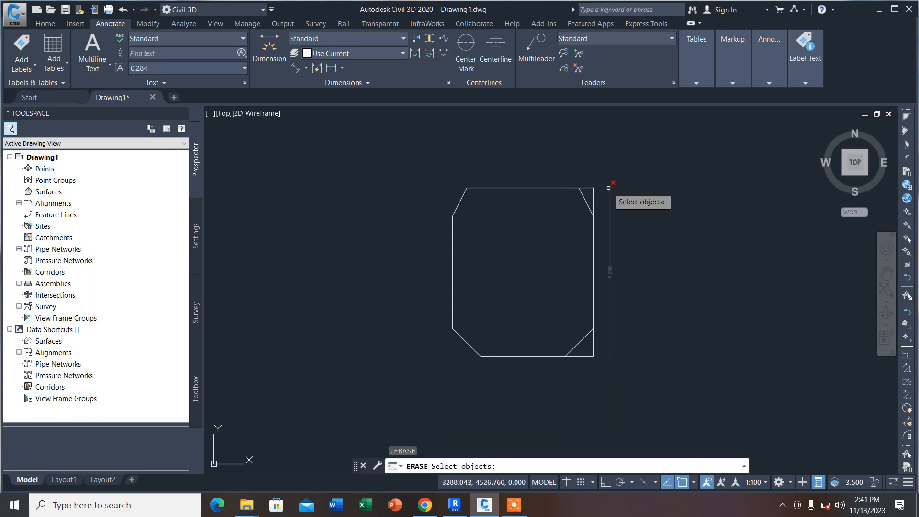
{"action": "key", "text": "Escape"}
Step: Add an aligned dimension along the outline's top edge, from the right corner to the left chamfer, placed above it
{"action": "left_click", "coordinate": [297, 68]}
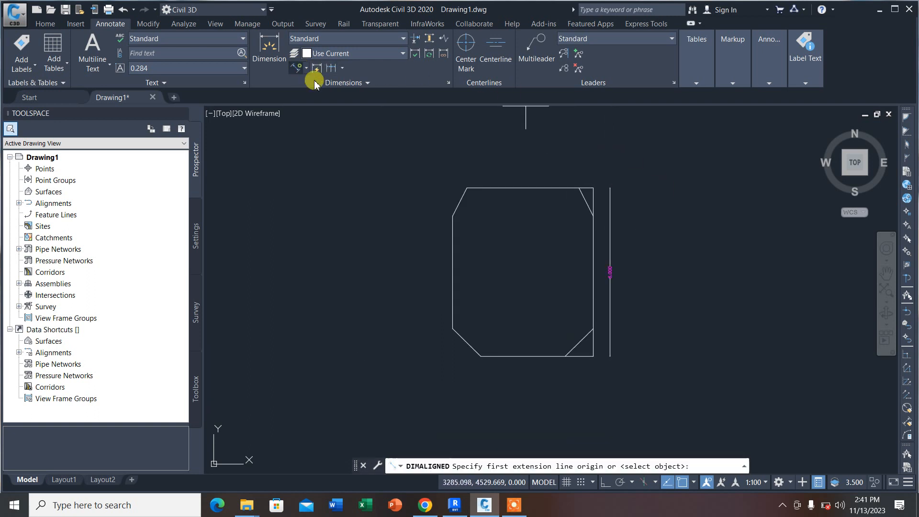
{"action": "left_click", "coordinate": [591, 189]}
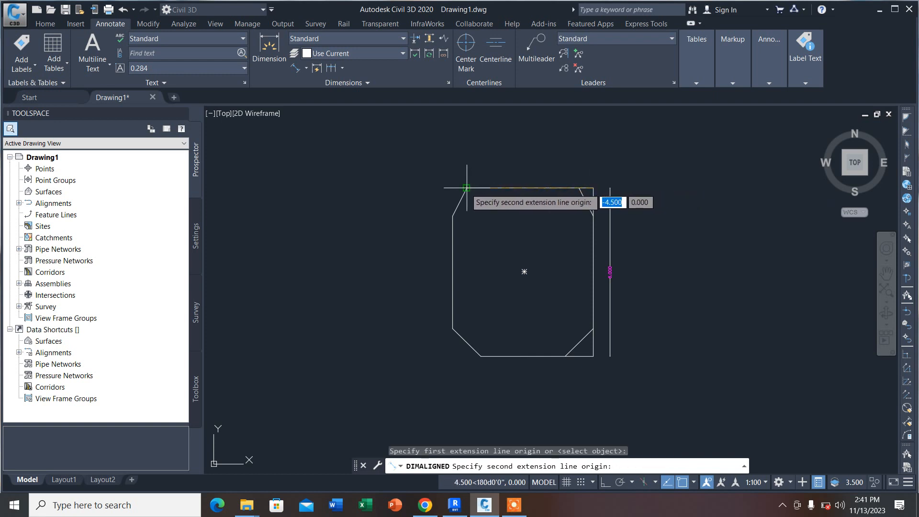
{"action": "left_click", "coordinate": [469, 185]}
{"action": "left_click", "coordinate": [470, 181]}
{"action": "scroll", "coordinate": [507, 172], "scroll_direction": "up", "scroll_amount": 6}
{"action": "scroll", "coordinate": [504, 168], "scroll_direction": "down", "scroll_amount": 4}
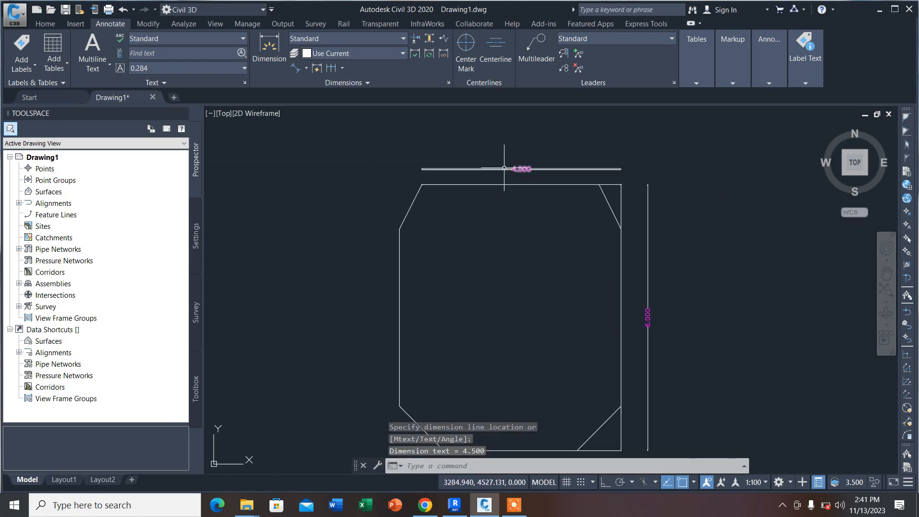
Step: Set the text height in the Standard dimension style override to 5.000
{"action": "left_click", "coordinate": [448, 84]}
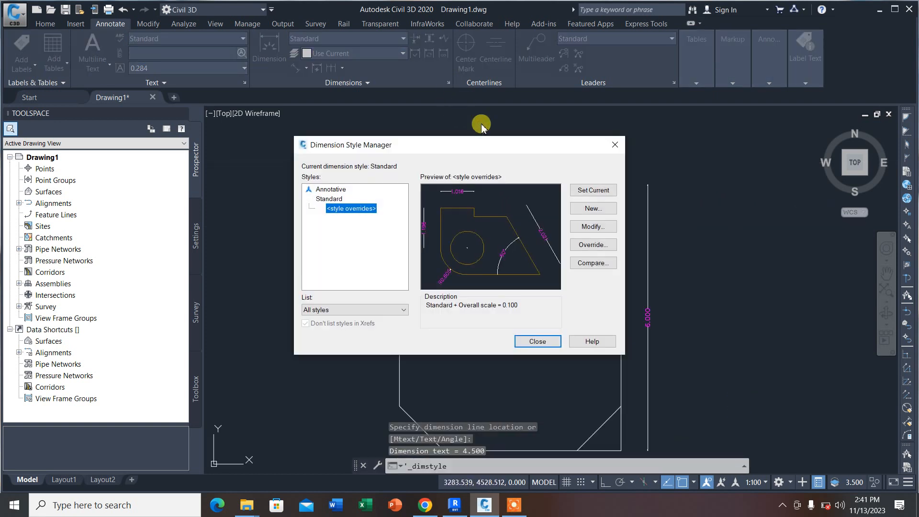
{"action": "left_click", "coordinate": [593, 244]}
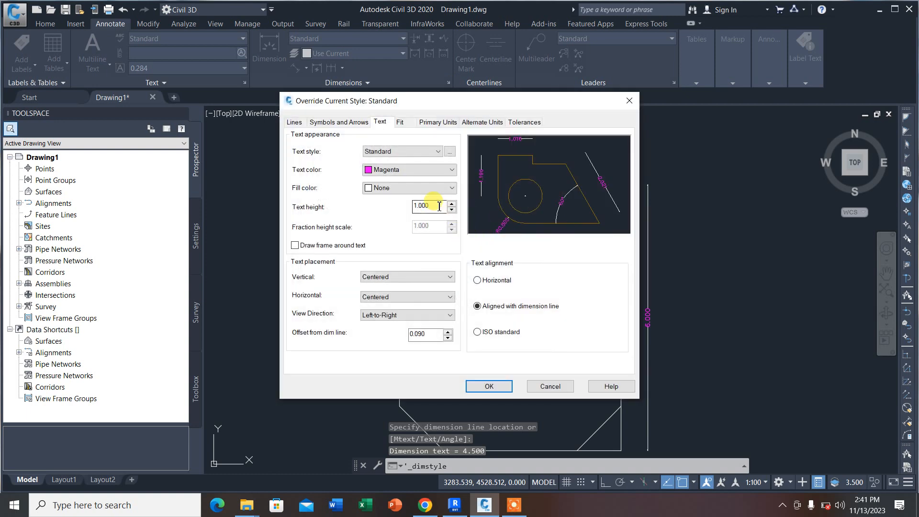
{"action": "double_click", "coordinate": [439, 205]}
{"action": "type", "text": "5.000"}
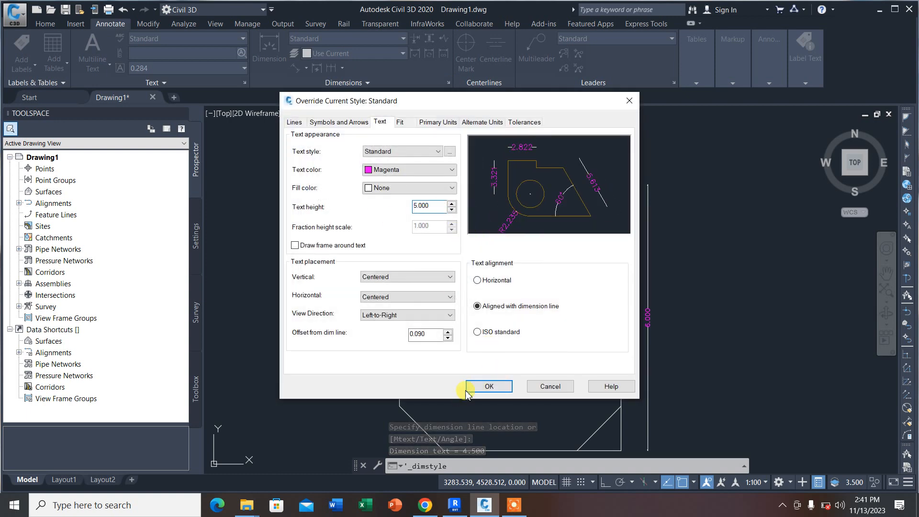
{"action": "left_click", "coordinate": [483, 386]}
{"action": "left_click", "coordinate": [518, 344]}
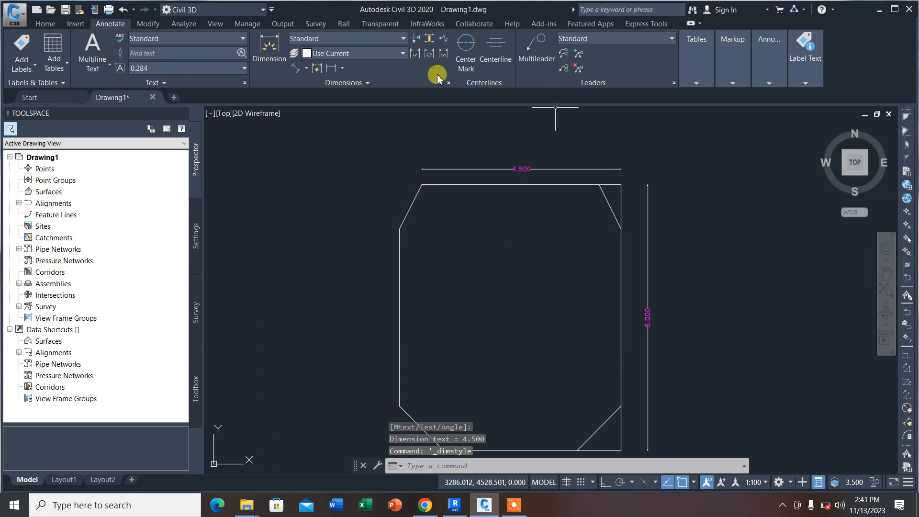
{"action": "left_click", "coordinate": [295, 68]}
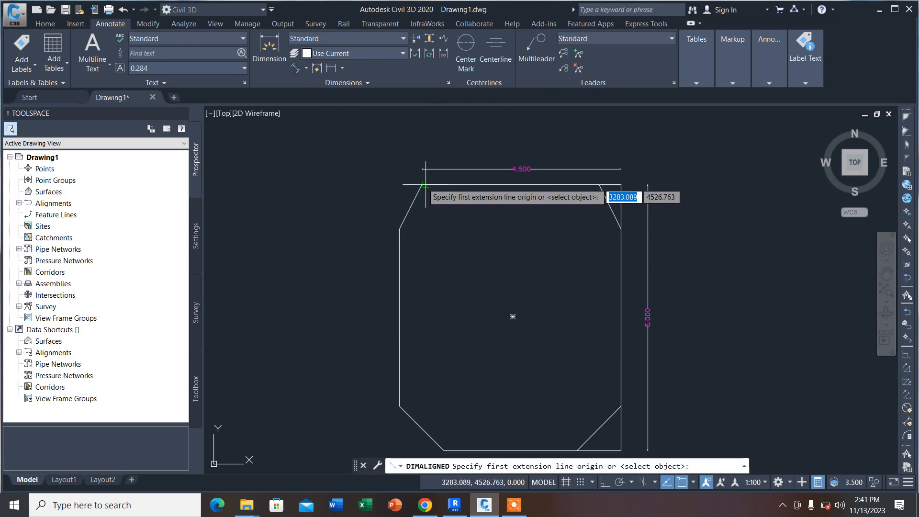
{"action": "left_click", "coordinate": [421, 185]}
{"action": "left_click", "coordinate": [400, 228]}
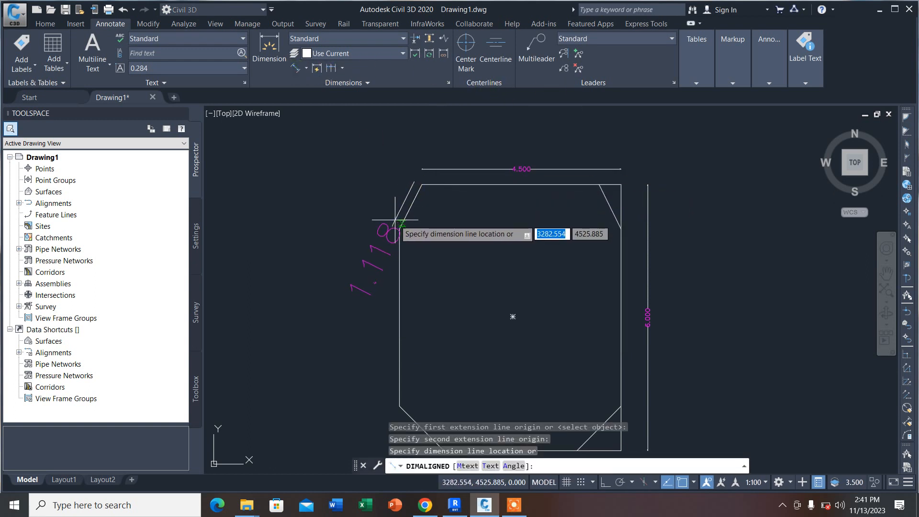
{"action": "key", "text": "Escape"}
Step: Add an aligned dimension along the outline's left vertical edge between the two chamfers, placed outside the outline
{"action": "key", "text": "Return"}
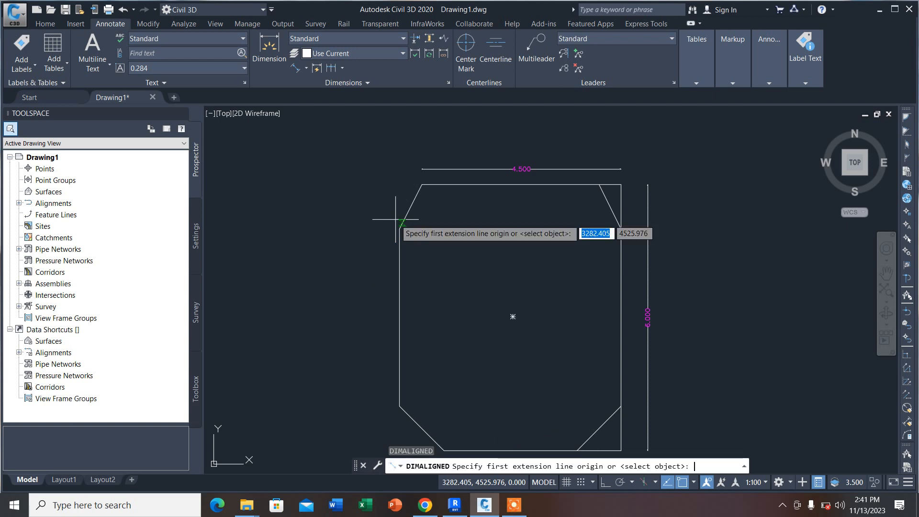
{"action": "left_click", "coordinate": [400, 406]}
{"action": "left_click", "coordinate": [404, 232]}
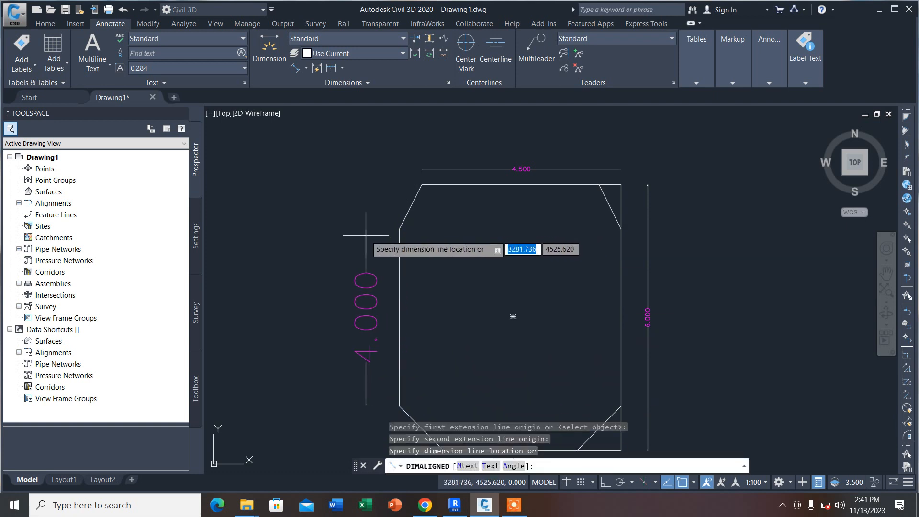
{"action": "left_click", "coordinate": [367, 256]}
Step: Dimension the outline's top edge again with an aligned dimension above the existing one, and erase the earlier small-text dimension
{"action": "key", "text": "Return"}
{"action": "left_click", "coordinate": [421, 185]}
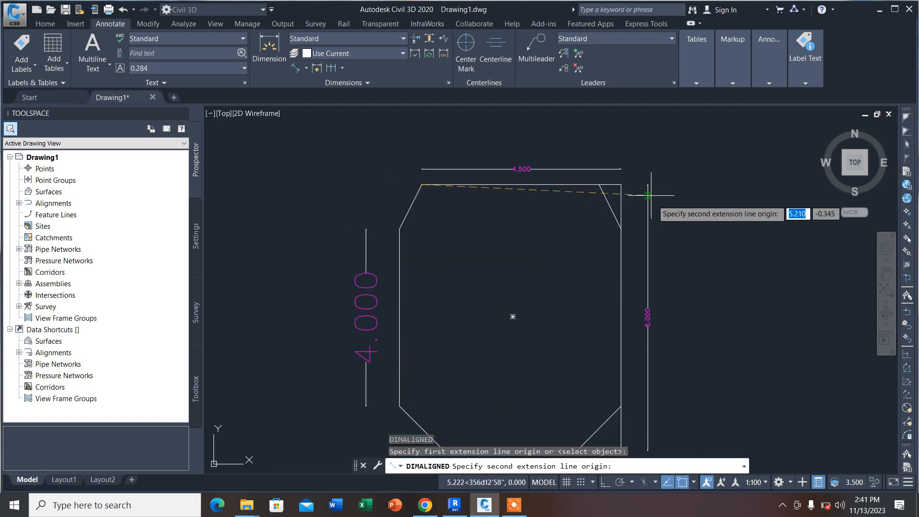
{"action": "left_click", "coordinate": [617, 185]}
{"action": "left_click", "coordinate": [581, 146]}
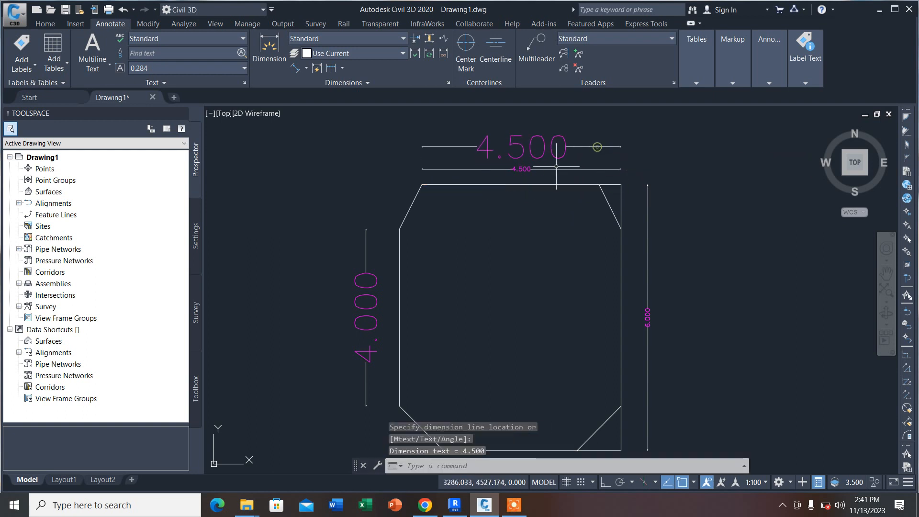
{"action": "left_click", "coordinate": [556, 168]}
{"action": "key", "text": "Delete"}
Step: Set the arrow size in the Standard dimension style override to 1.500
{"action": "scroll", "coordinate": [453, 188], "scroll_direction": "down", "scroll_amount": 4}
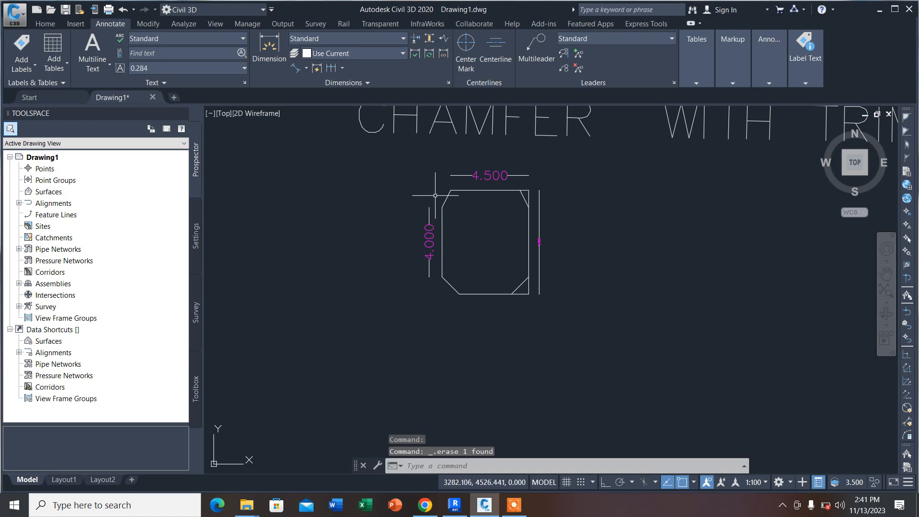
{"action": "scroll", "coordinate": [411, 268], "scroll_direction": "up", "scroll_amount": 7}
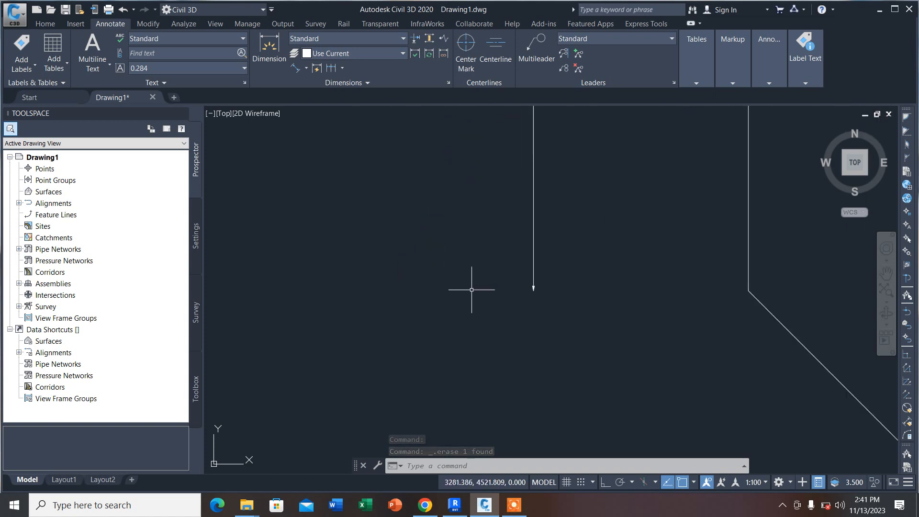
{"action": "left_click", "coordinate": [447, 84]}
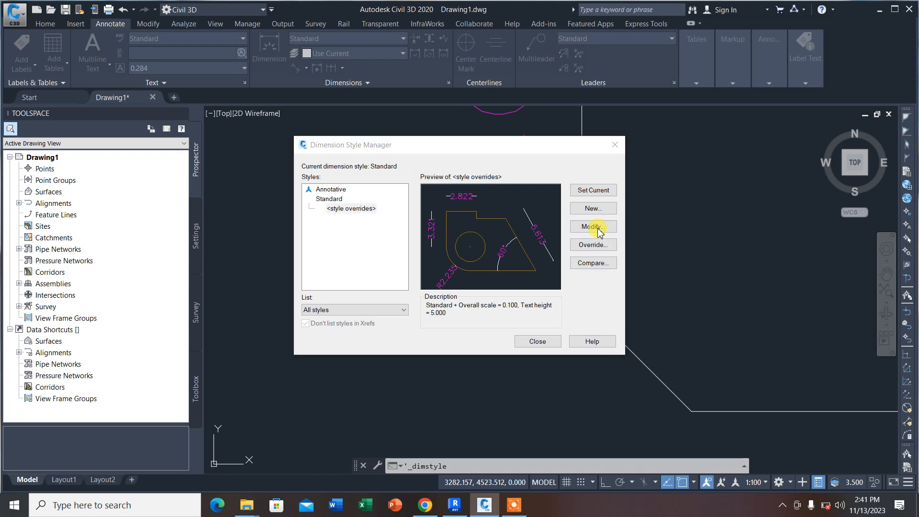
{"action": "left_click", "coordinate": [593, 227]}
{"action": "left_click", "coordinate": [294, 123]}
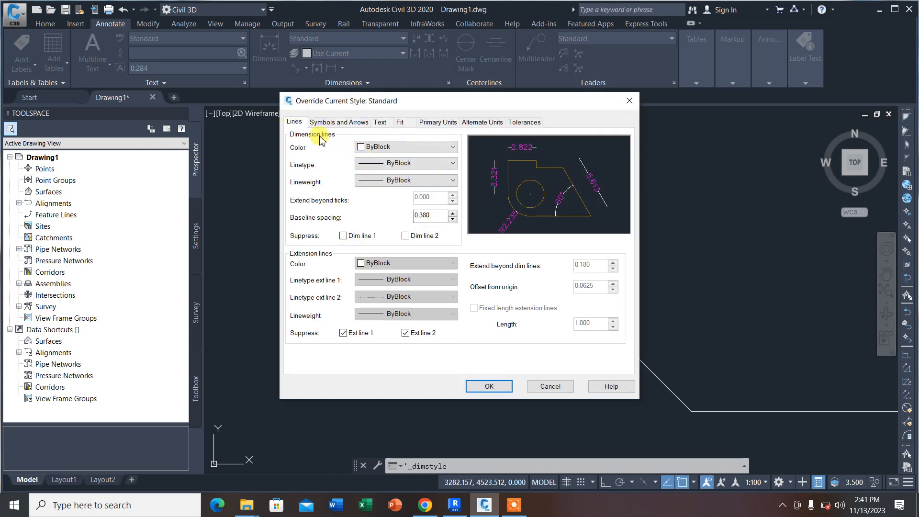
{"action": "left_click", "coordinate": [316, 122]}
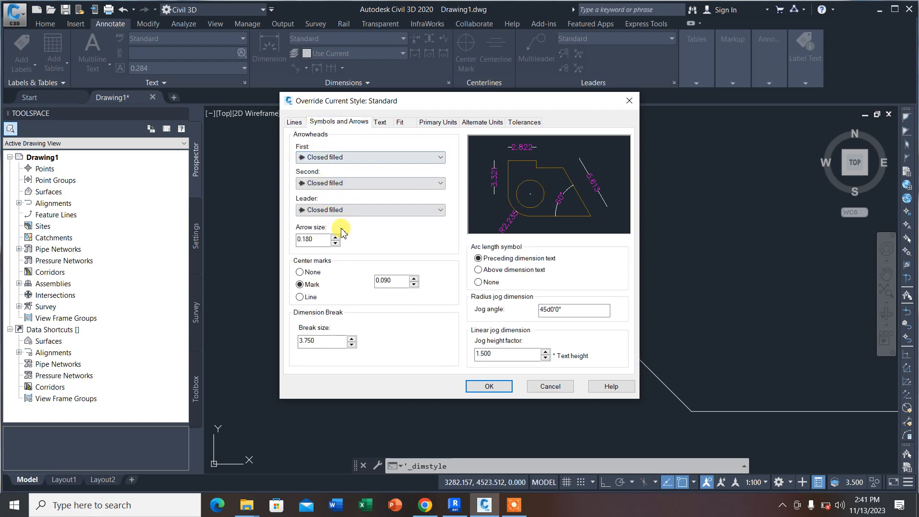
{"action": "left_click_drag", "start_coordinate": [321, 236], "coordinate": [289, 245]}
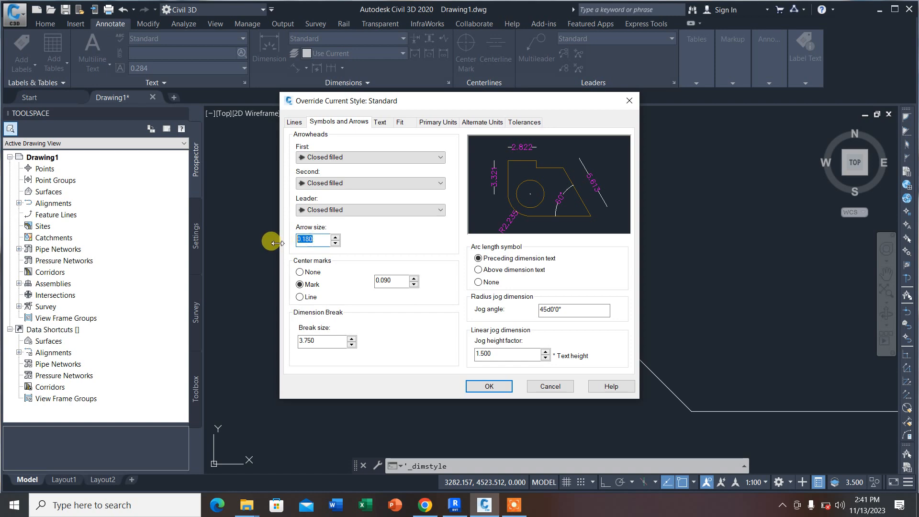
{"action": "type", "text": "1.5"}
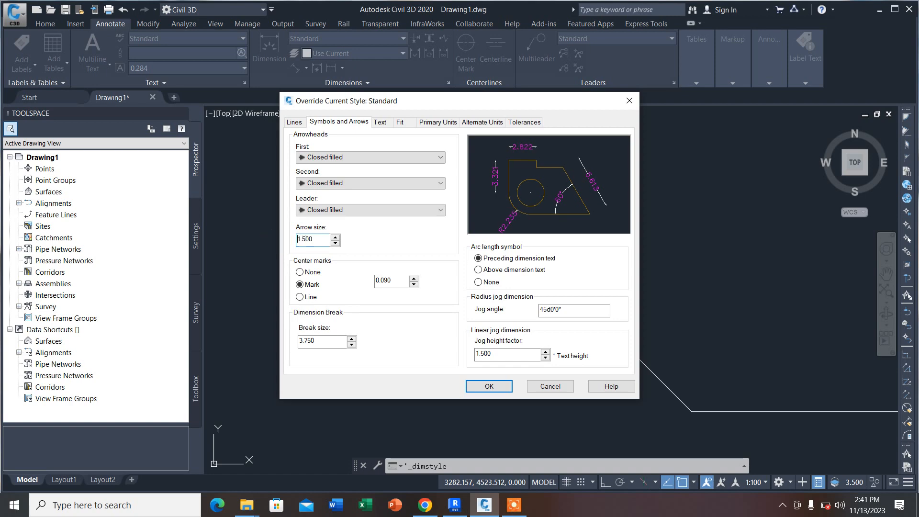
{"action": "left_click", "coordinate": [479, 382]}
{"action": "left_click", "coordinate": [532, 341]}
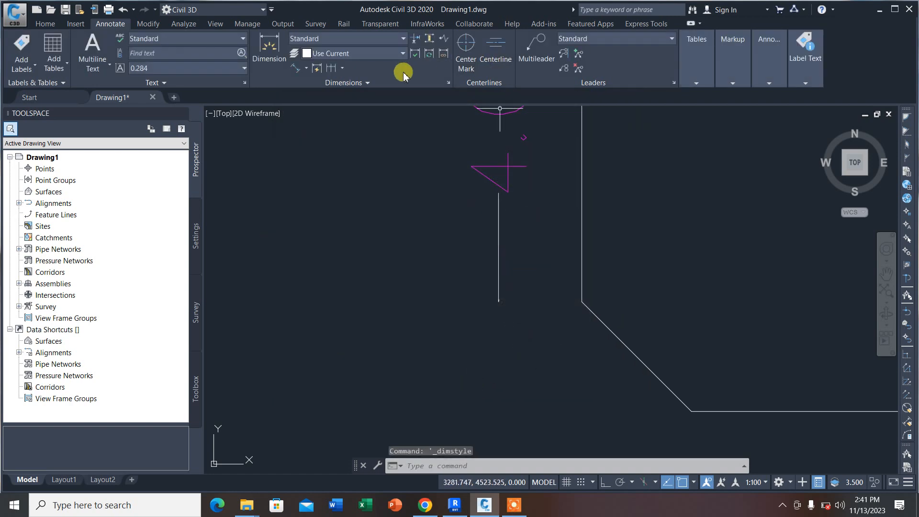
Step: Add an aligned dimension along the outline's lower-left chamfer, placed outside the outline
{"action": "left_click", "coordinate": [303, 70]}
{"action": "left_click", "coordinate": [582, 301]}
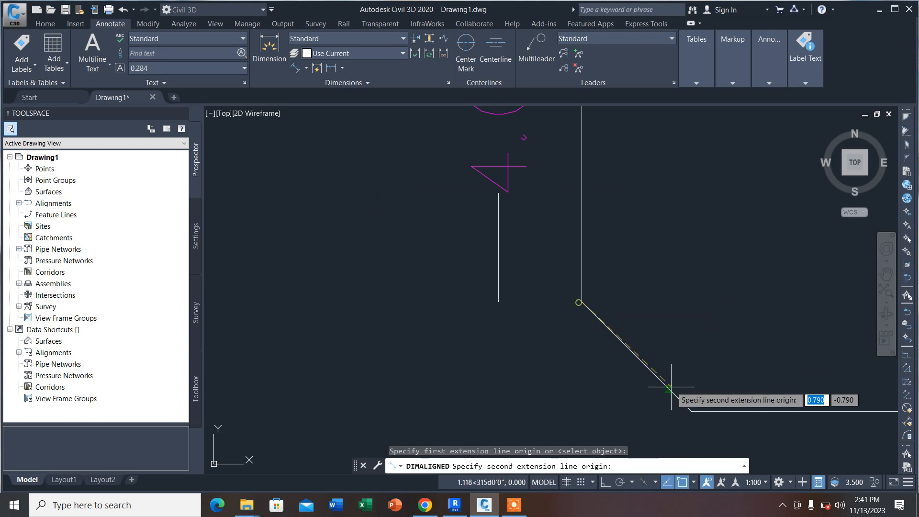
{"action": "left_click", "coordinate": [691, 410]}
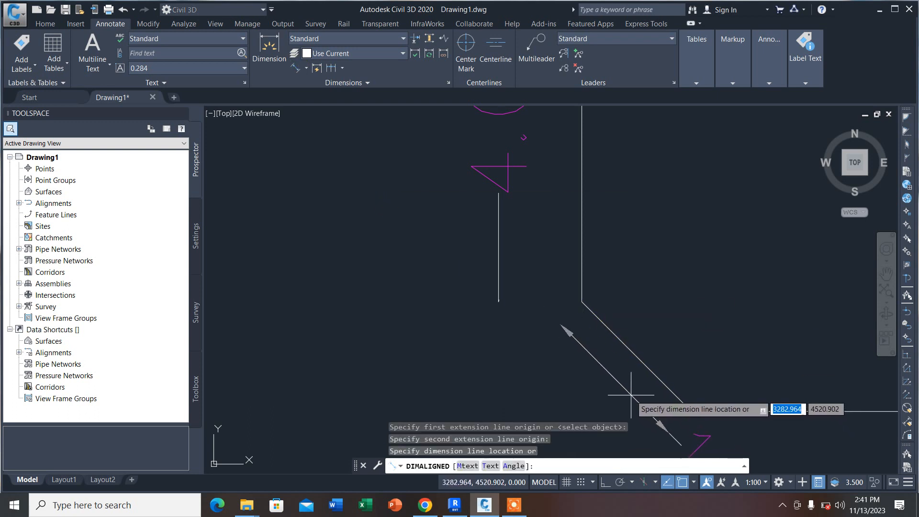
{"action": "left_click", "coordinate": [593, 372]}
{"action": "scroll", "coordinate": [443, 311], "scroll_direction": "down", "scroll_amount": 5}
{"action": "scroll", "coordinate": [471, 338], "scroll_direction": "up", "scroll_amount": 3}
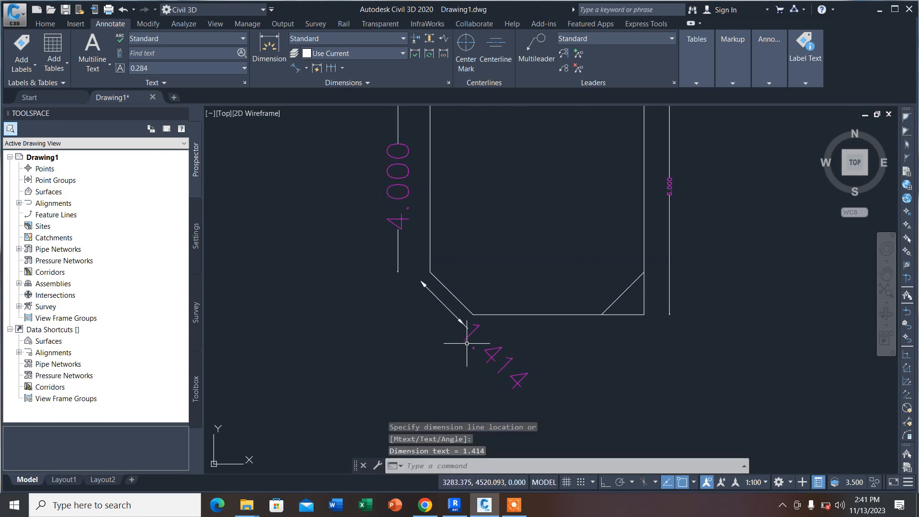
{"action": "scroll", "coordinate": [522, 332], "scroll_direction": "down", "scroll_amount": 3}
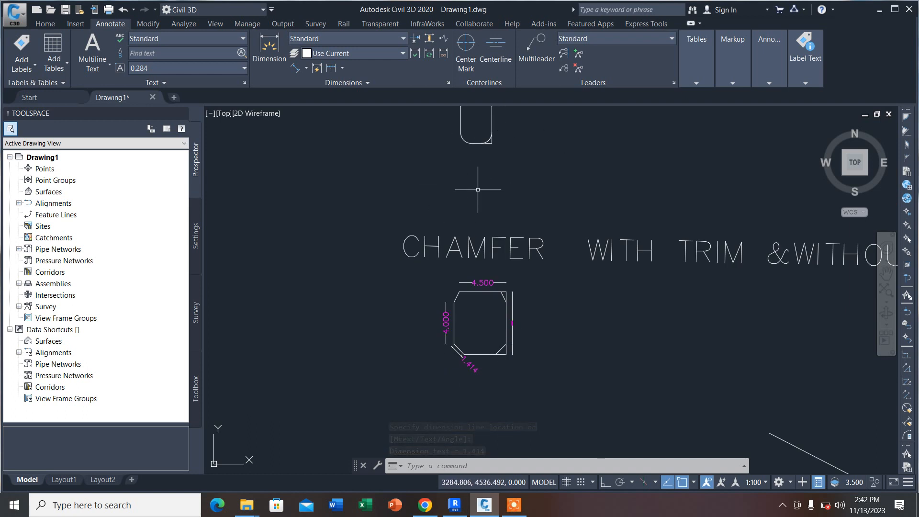
{"action": "scroll", "coordinate": [460, 243], "scroll_direction": "down", "scroll_amount": 2}
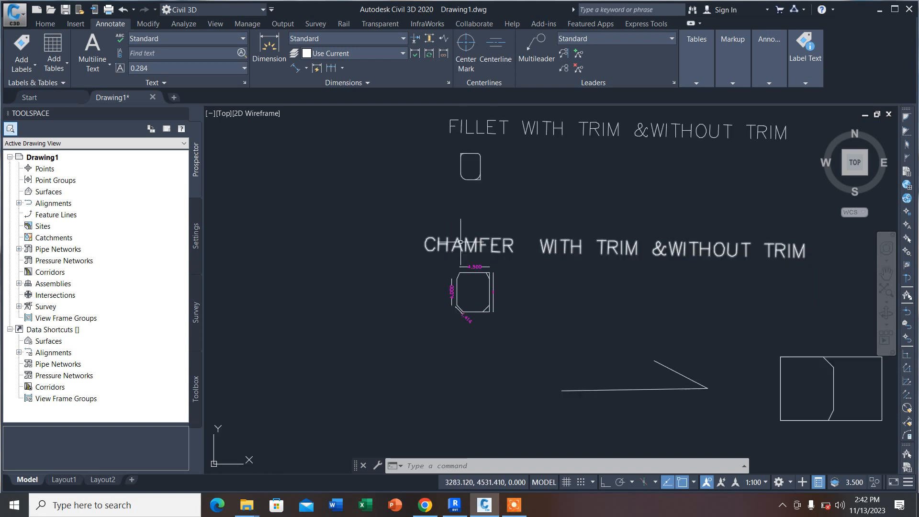
{"action": "left_click", "coordinate": [513, 505]}
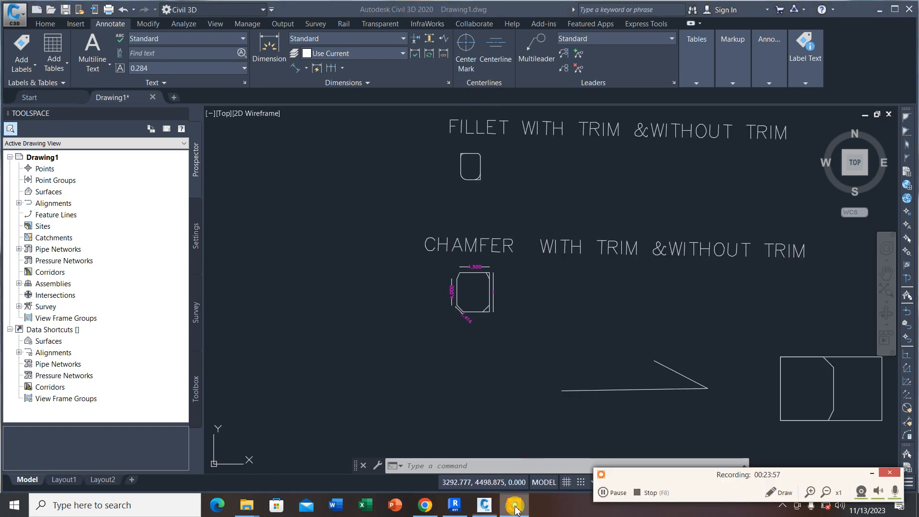